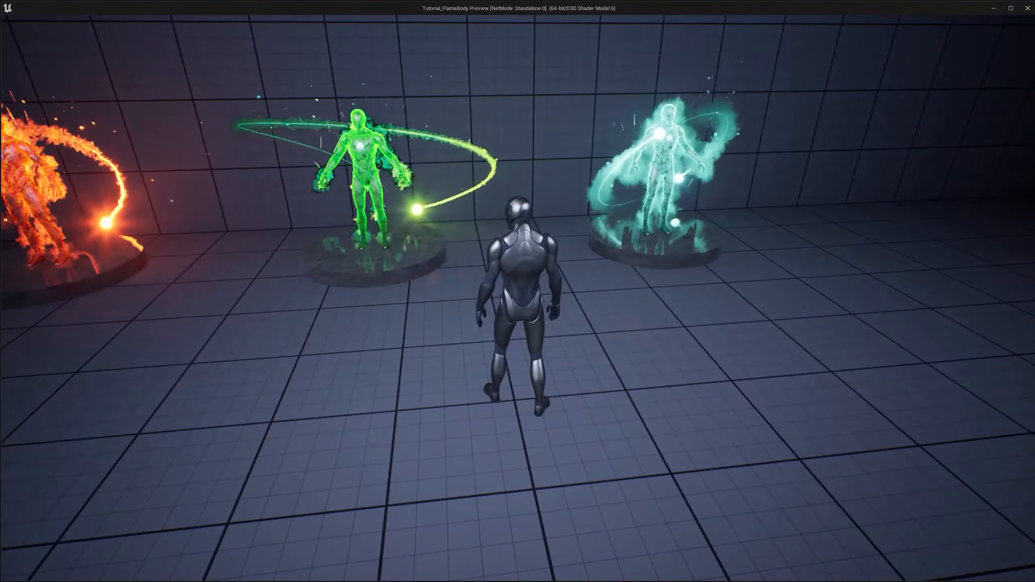
- Examine the finished flame body effects on the pedestals in the running preview and in the level viewport
{"action": "key", "text": "d"}
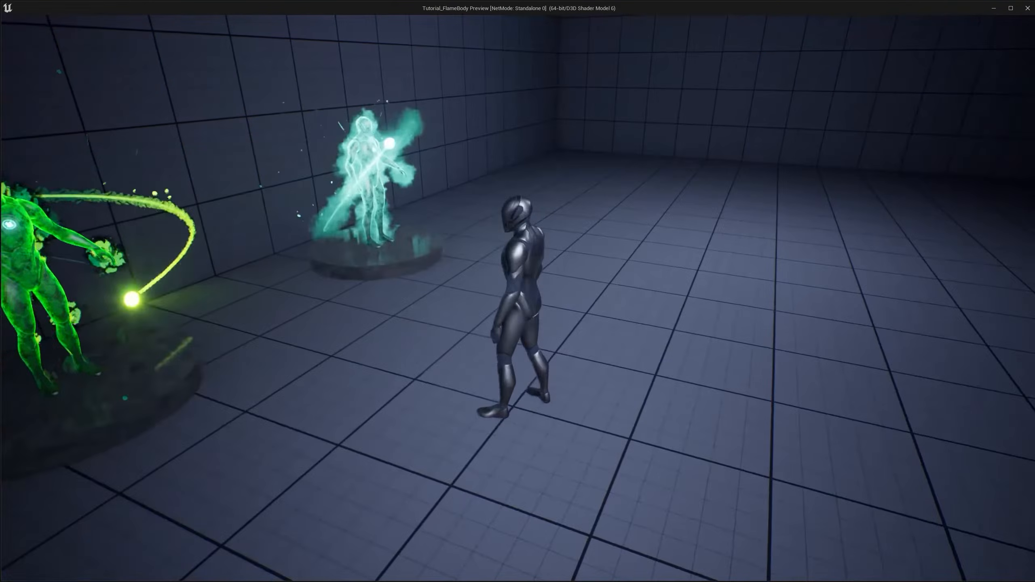
{"action": "key", "text": "a"}
{"action": "key", "text": "d"}
{"action": "key", "text": "a"}
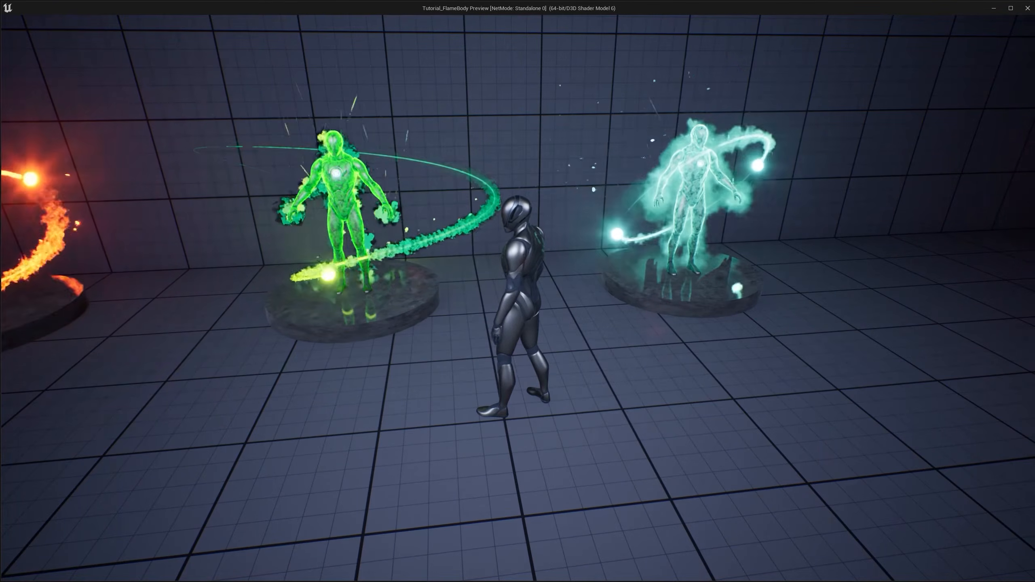
{"action": "key", "text": "w"}
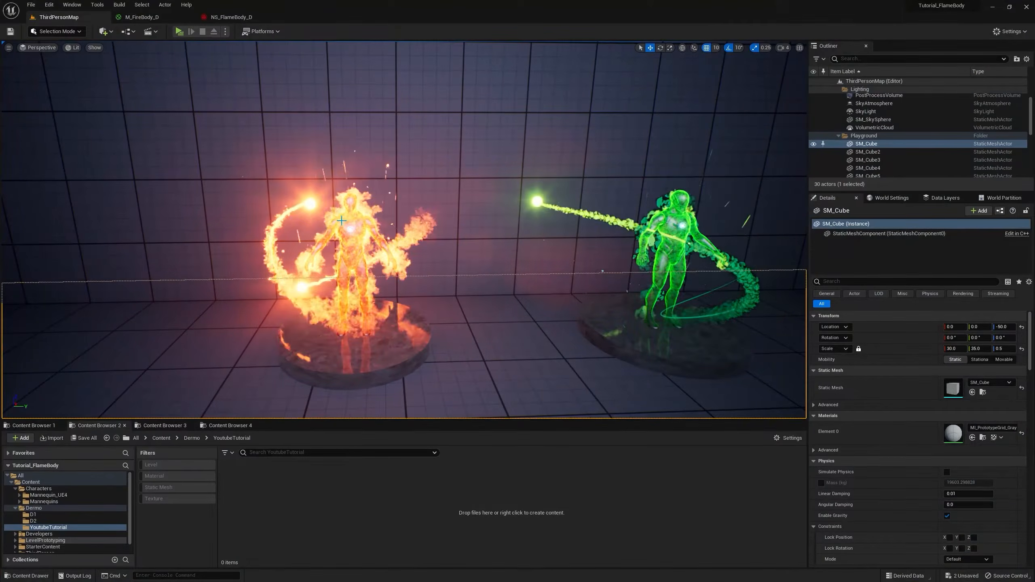
{"action": "scroll", "coordinate": [403, 229], "scroll_direction": "up", "scroll_amount": 3}
{"action": "right_click_drag", "start_coordinate": [436, 251], "coordinate": [442, 252]}
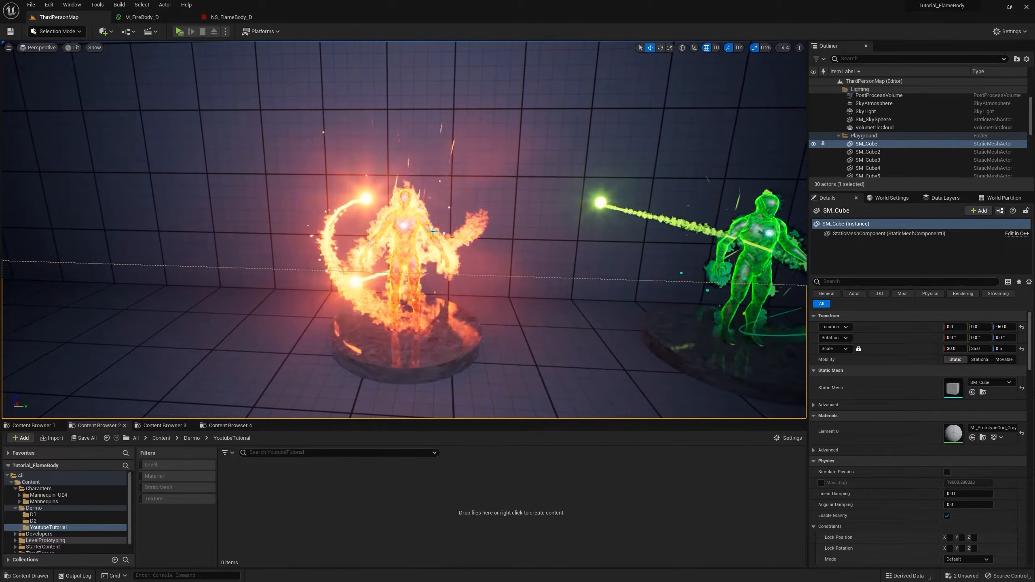
{"action": "scroll", "coordinate": [436, 251], "scroll_direction": "down", "scroll_amount": 5}
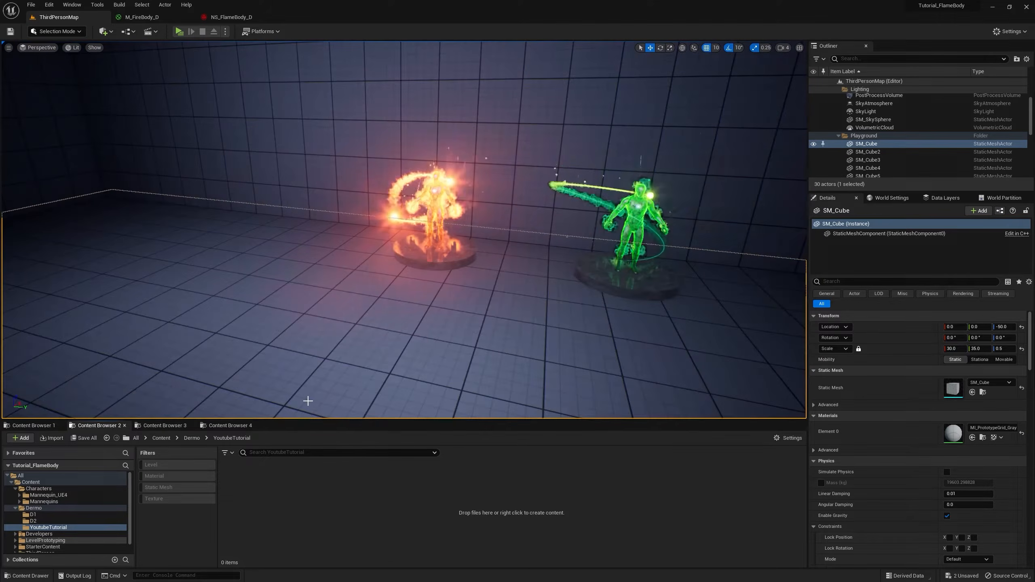
- Create a Niagara system from the Fountain emitter template in the YoutubeTutorial folder and name it NS_FlameBody_YT
{"action": "right_click", "coordinate": [252, 484]}
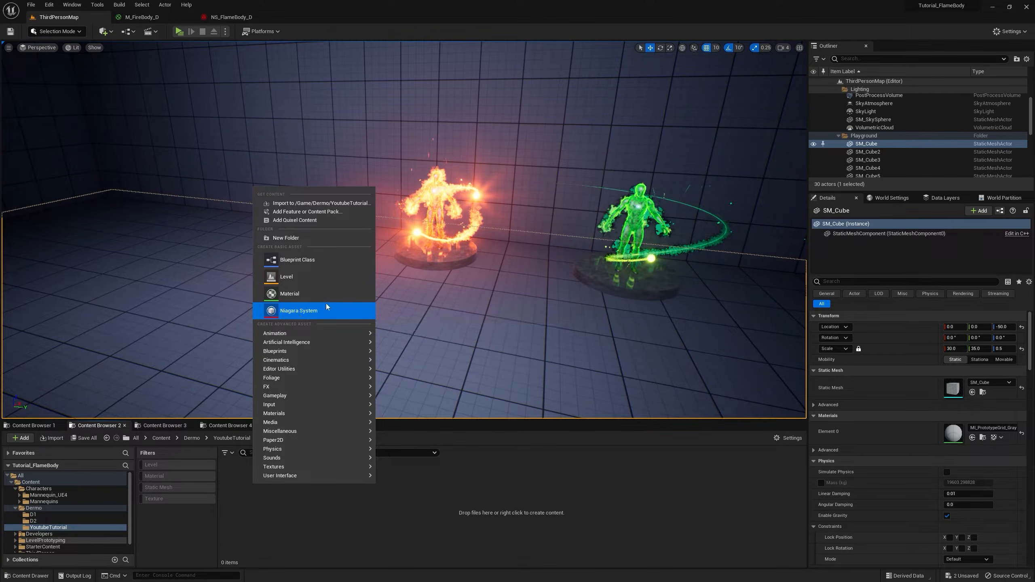
{"action": "left_click", "coordinate": [305, 311]}
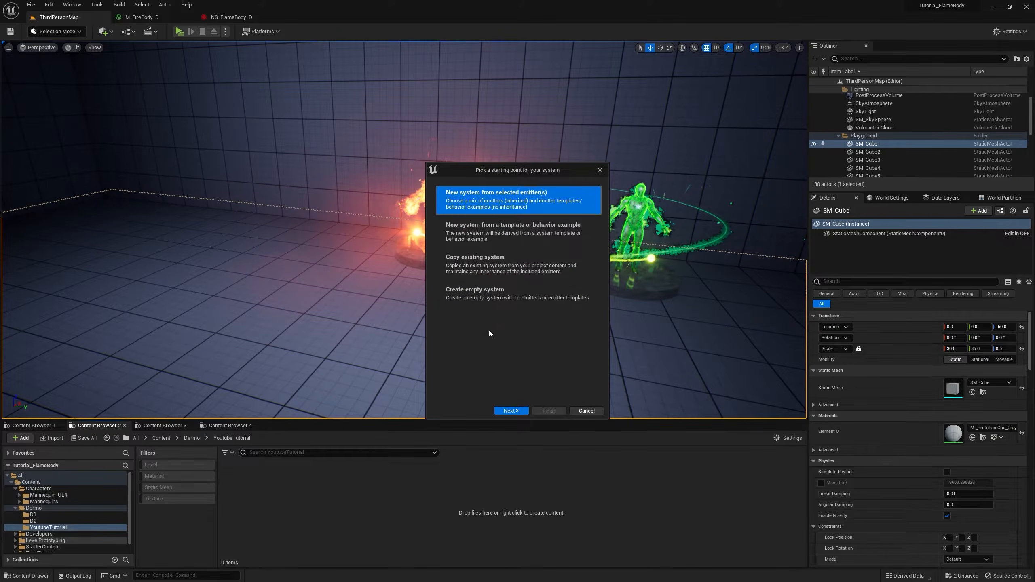
{"action": "left_click", "coordinate": [510, 410]}
{"action": "scroll", "coordinate": [520, 292], "scroll_direction": "down", "scroll_amount": 3}
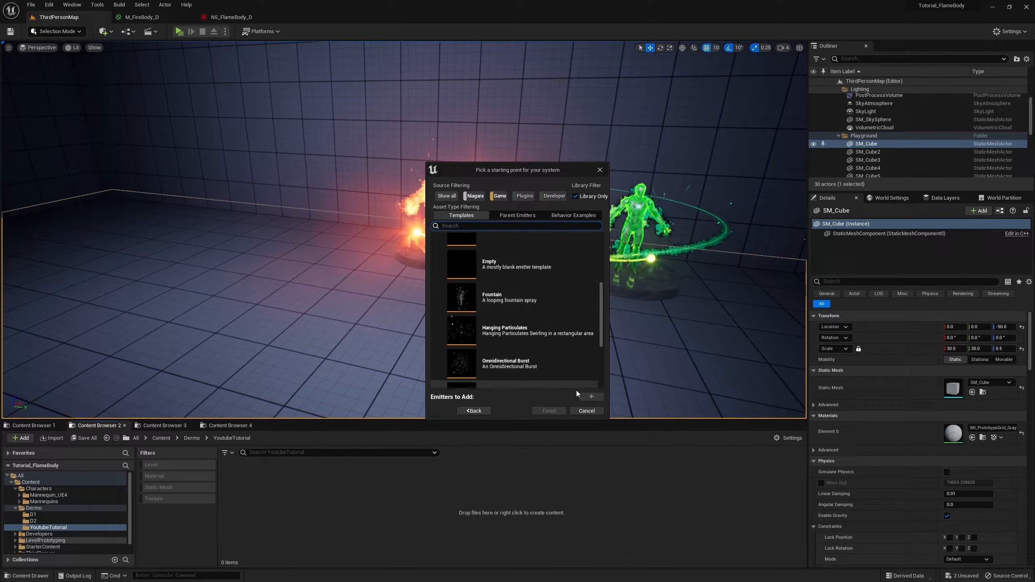
{"action": "left_click", "coordinate": [504, 294]}
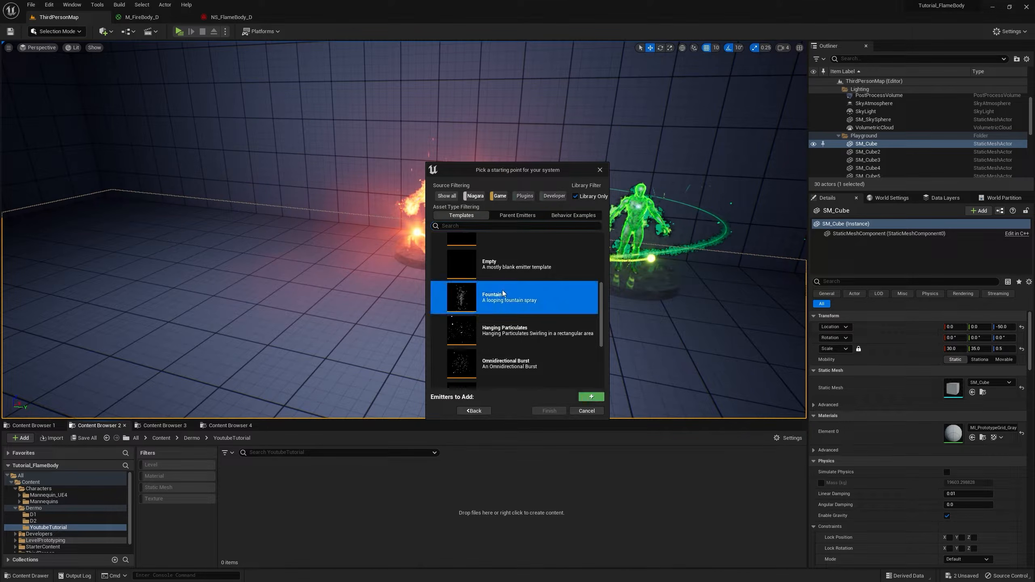
{"action": "left_click", "coordinate": [594, 398]}
{"action": "left_click", "coordinate": [559, 411]}
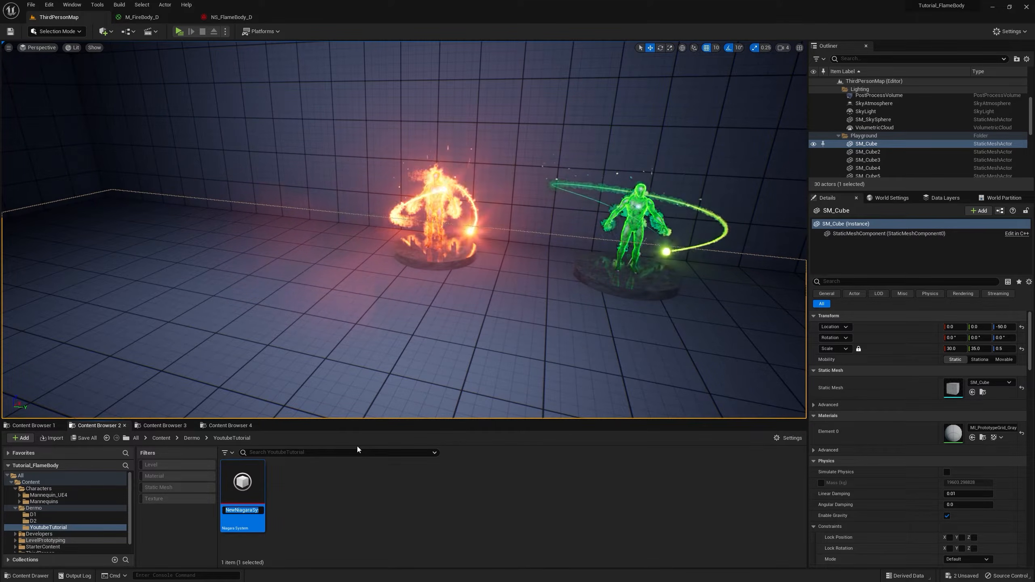
{"action": "type", "text": "NS_FlameBody_YT"}
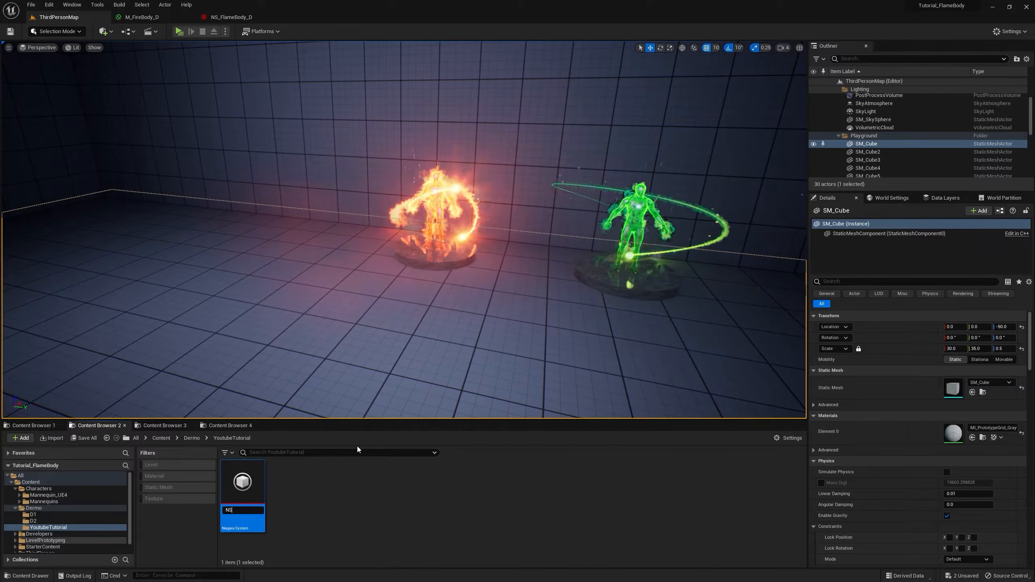
{"action": "key", "text": "Return"}
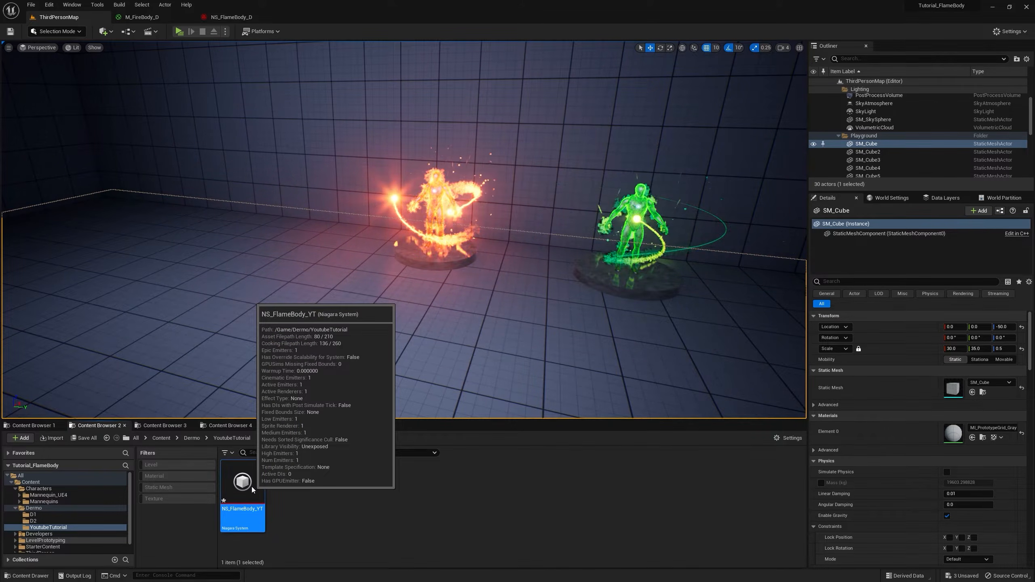
- Open NS_FlameBody_YT and delete the Drag, Gravity Force, Add Velocity and Shape Location modules from the Fountain emitter
{"action": "double_click", "coordinate": [244, 482]}
{"action": "left_click_drag", "start_coordinate": [102, 148], "coordinate": [144, 129]}
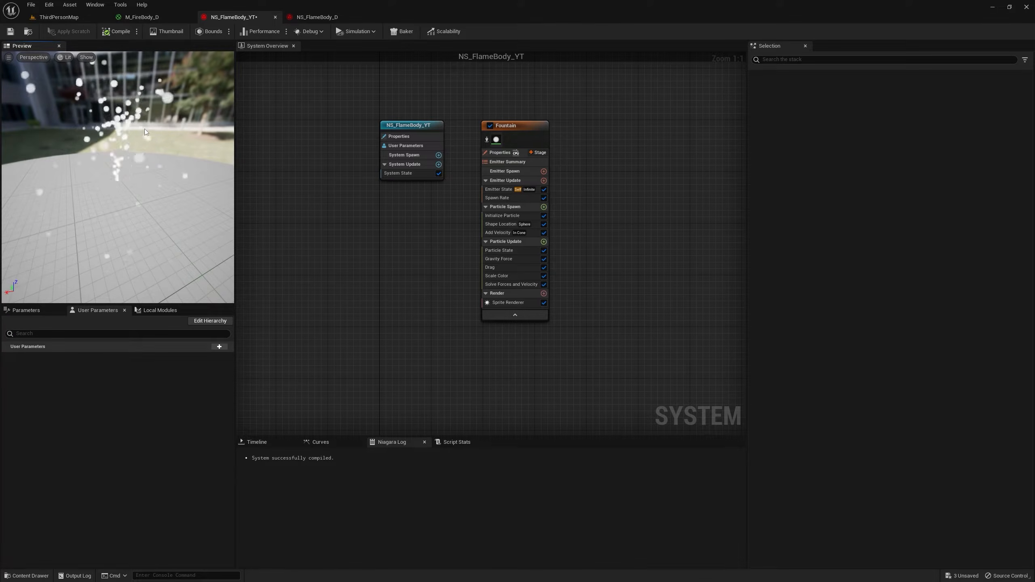
{"action": "left_click", "coordinate": [509, 267]}
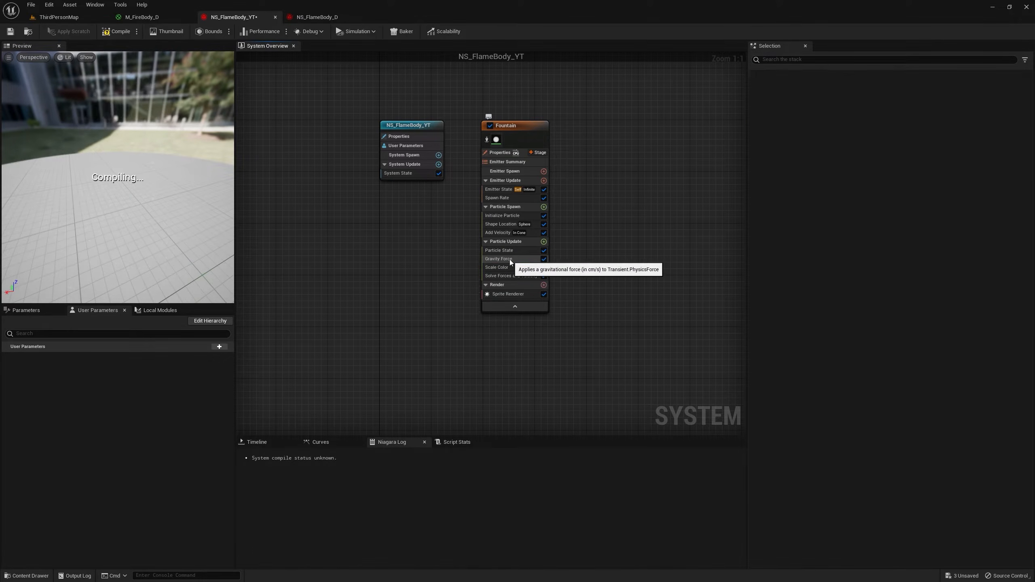
{"action": "key", "text": "Delete"}
{"action": "left_click", "coordinate": [505, 235]}
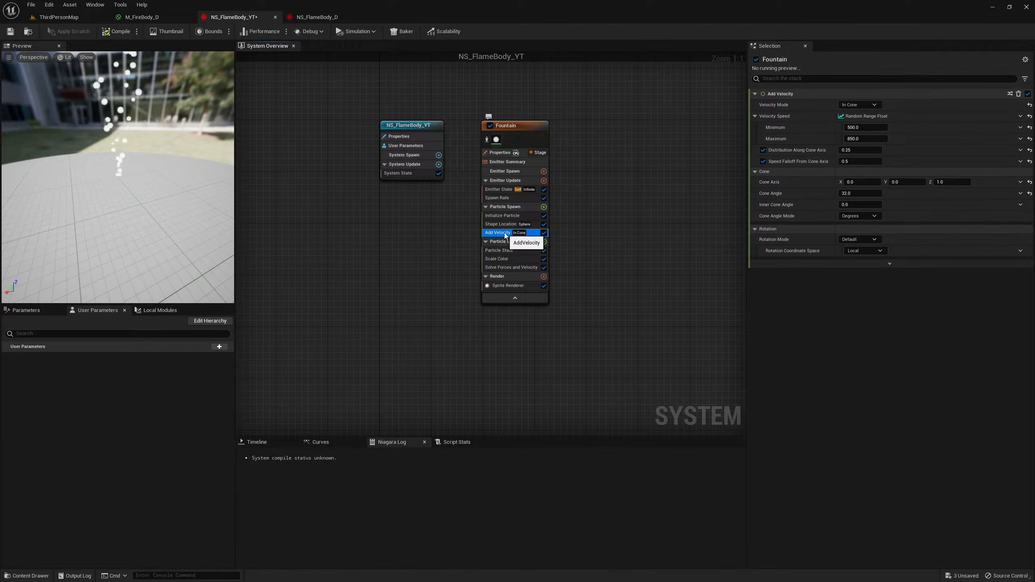
{"action": "key", "text": "Delete"}
{"action": "left_click", "coordinate": [512, 226]}
{"action": "key", "text": "Delete"}
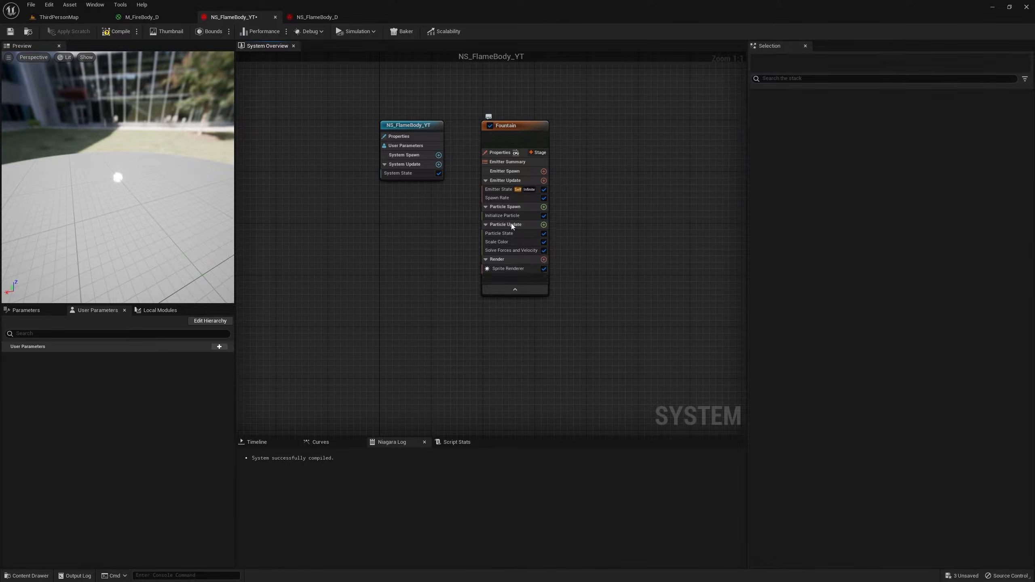
- Add an Initialize Mesh Reproduction Sprite module to the Fountain emitter's Particle Spawn group
{"action": "left_click", "coordinate": [510, 207]}
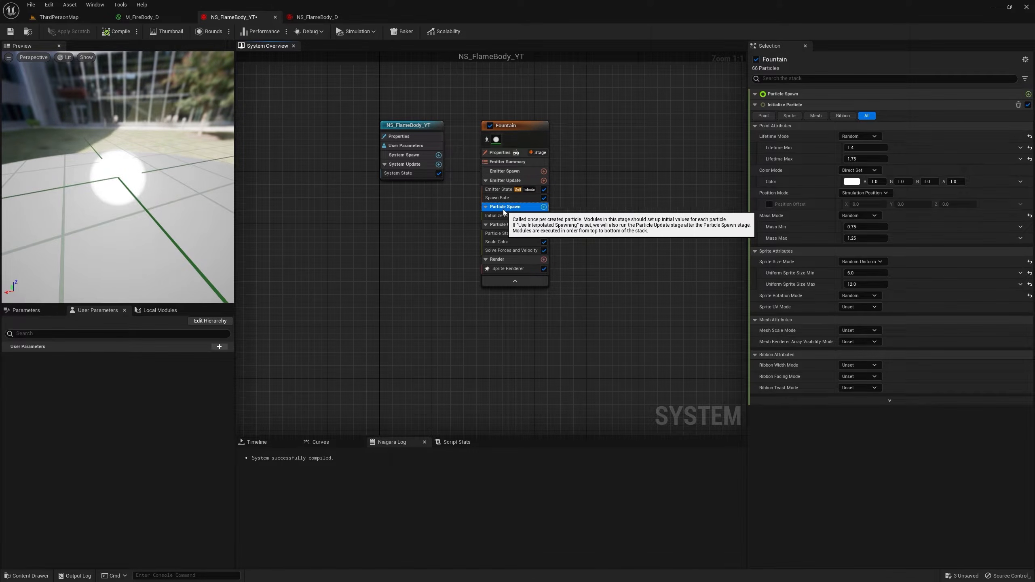
{"action": "left_click", "coordinate": [544, 206]}
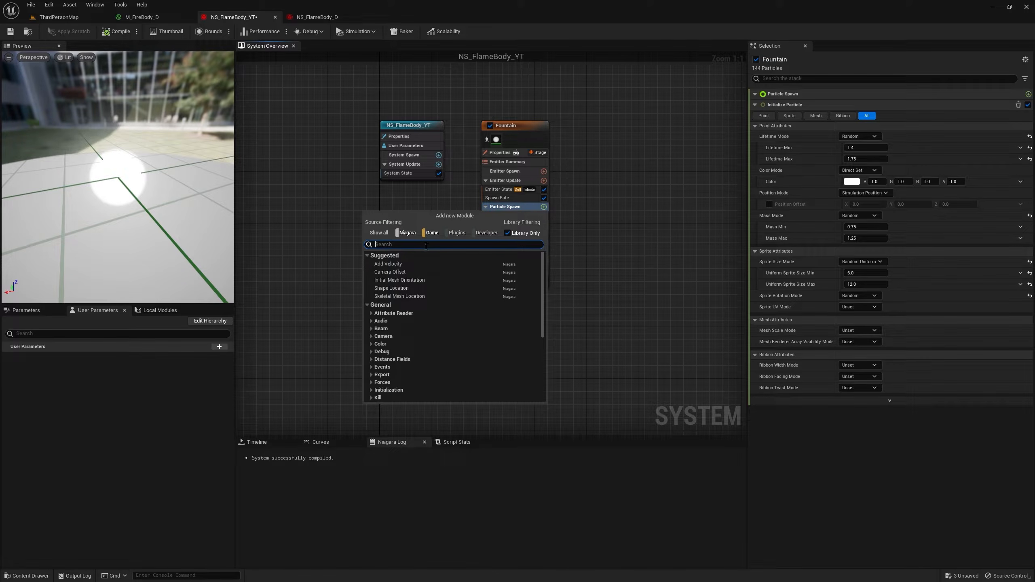
{"action": "type", "text": "mesh re"}
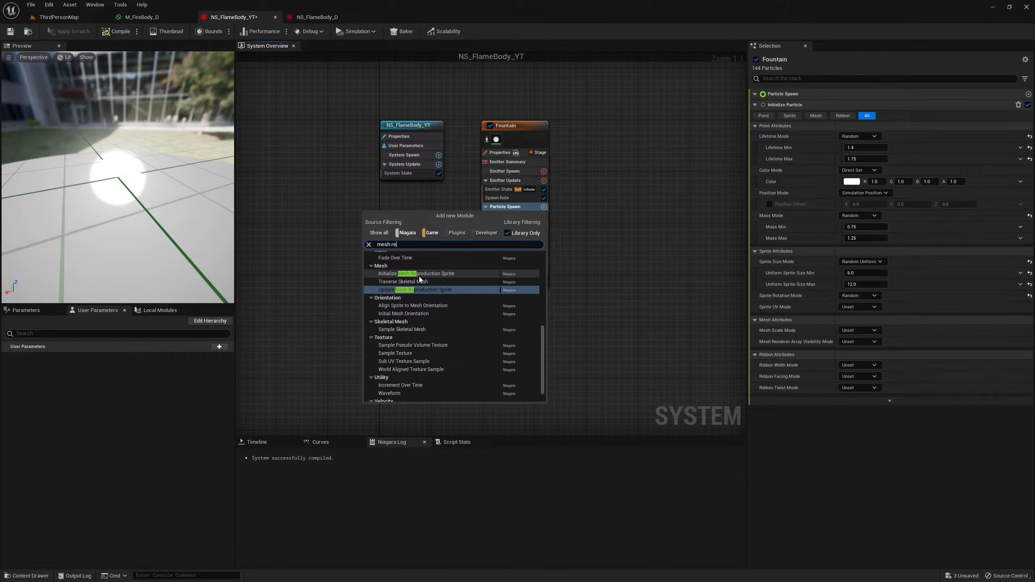
{"action": "mouse_move", "coordinate": [422, 277]}
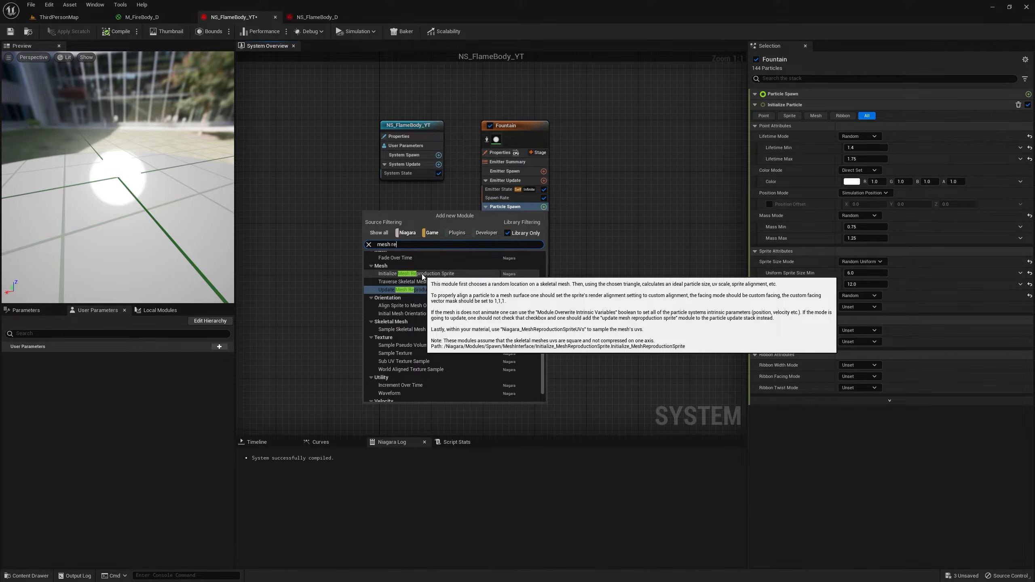
{"action": "left_click", "coordinate": [422, 277]}
- Keep the Initialize Mesh Reproduction Sprite source mode at Default and set its preview mesh to SKM_Manny
{"action": "left_click", "coordinate": [879, 165]}
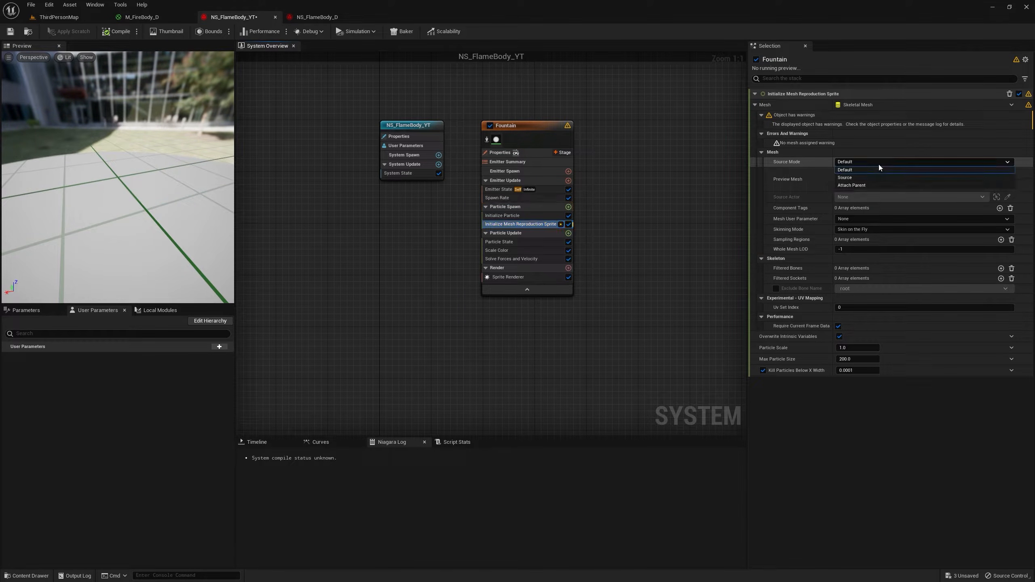
{"action": "left_click", "coordinate": [879, 168]}
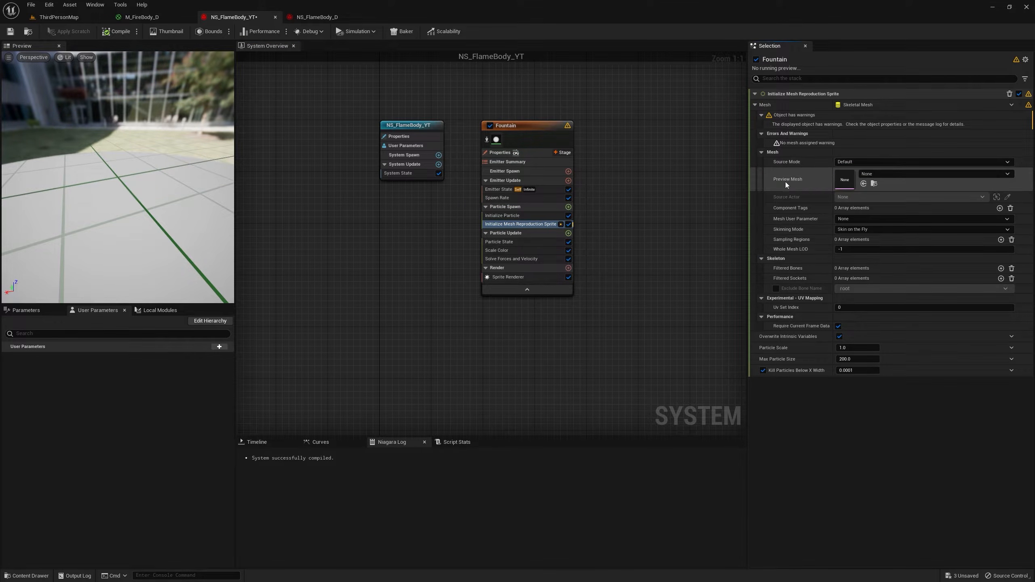
{"action": "left_click", "coordinate": [878, 177]}
{"action": "left_click", "coordinate": [909, 287]}
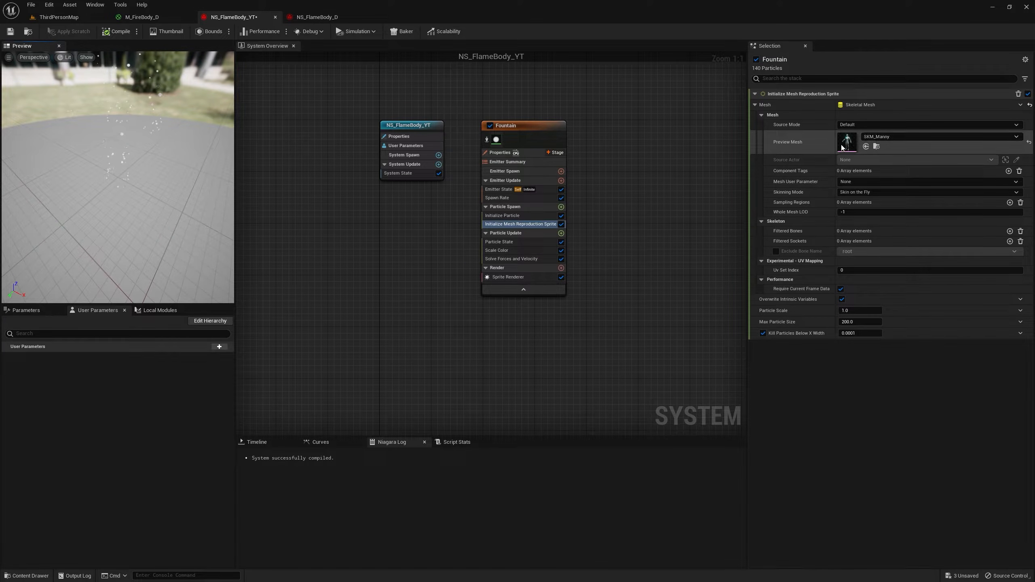
- Open the SKM_Manny mesh, search its asset details for "cpu", and return to the NS_FlameBody_YT system's particle preview
{"action": "double_click", "coordinate": [847, 143]}
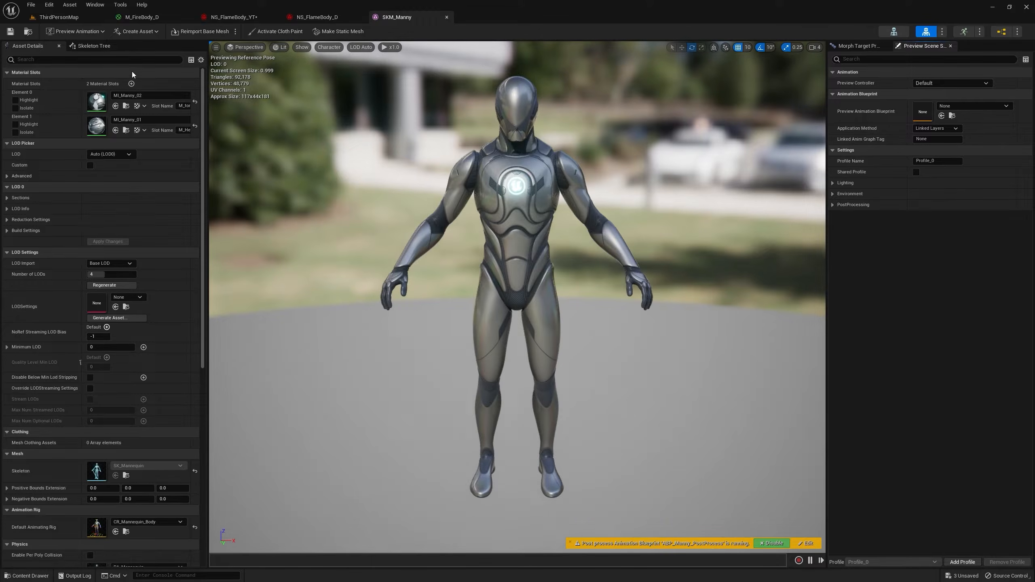
{"action": "left_click", "coordinate": [114, 61]}
{"action": "type", "text": "cpu"}
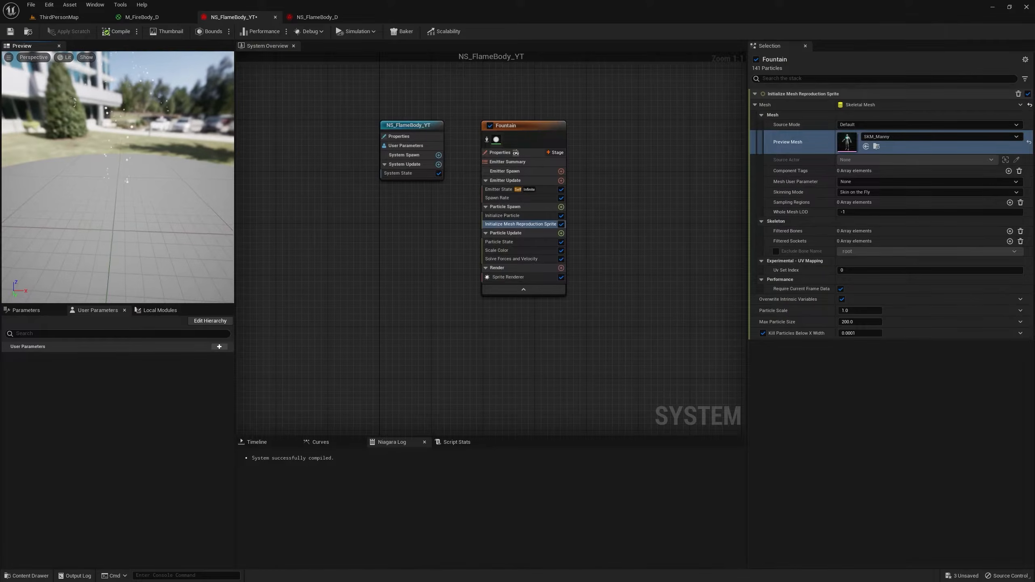
{"action": "left_click_drag", "start_coordinate": [130, 127], "coordinate": [130, 127]}
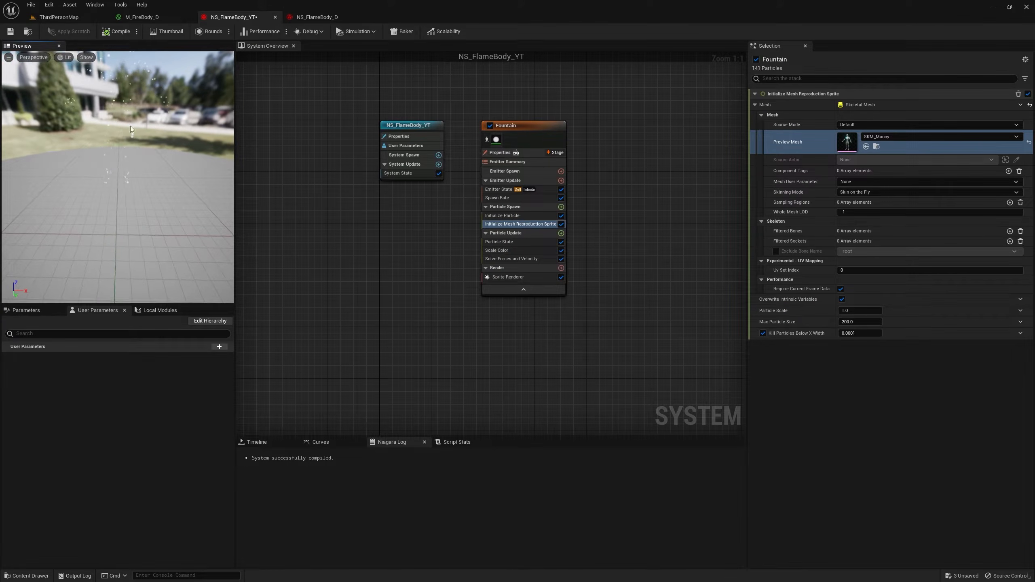
- Add an Update Mesh Reproduction Sprite module to the Particle Update group with SKM_Manny as its preview mesh
{"action": "left_click", "coordinate": [555, 234]}
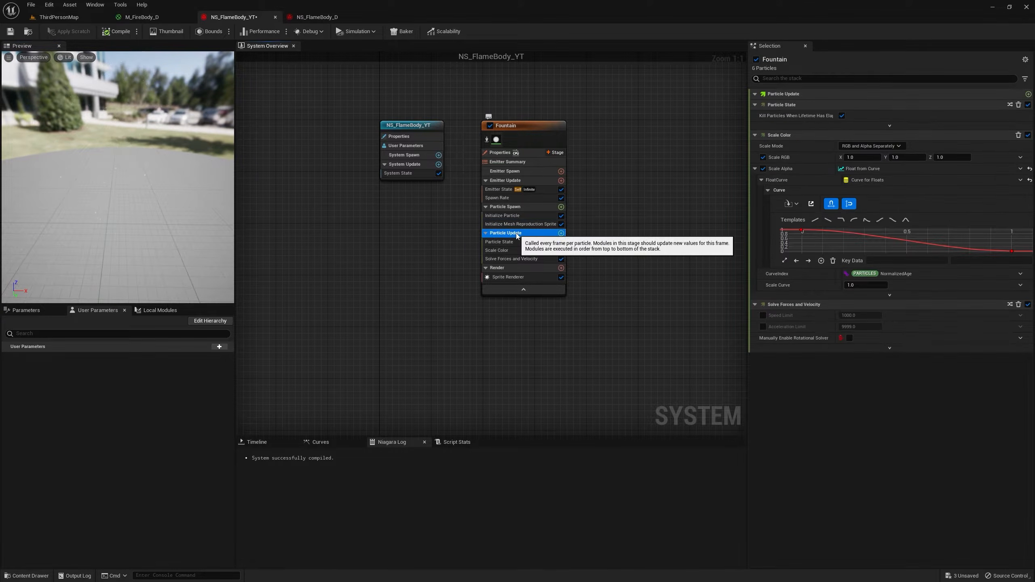
{"action": "left_click", "coordinate": [561, 233]}
{"action": "type", "text": "up"}
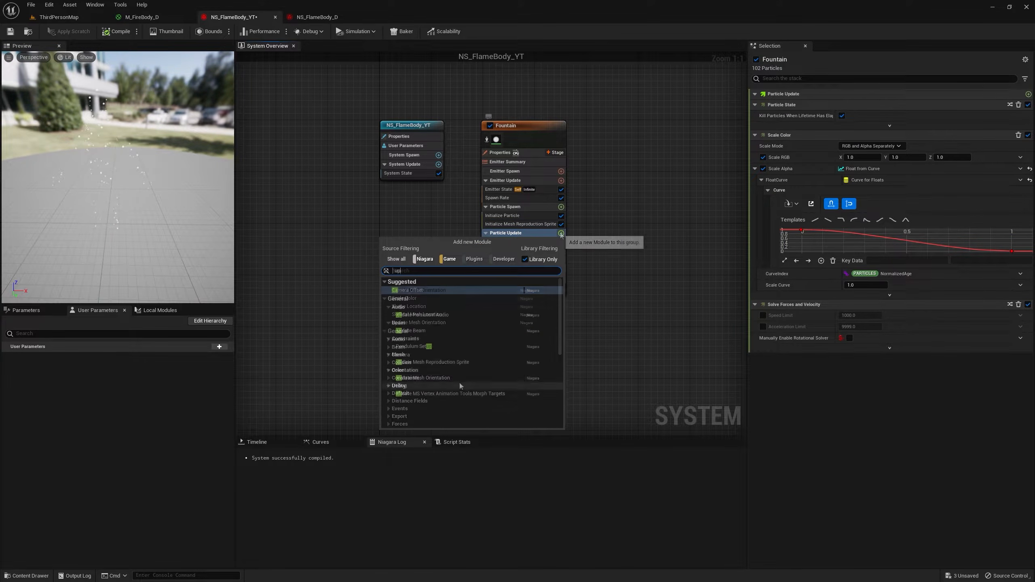
{"action": "left_click", "coordinate": [448, 363]}
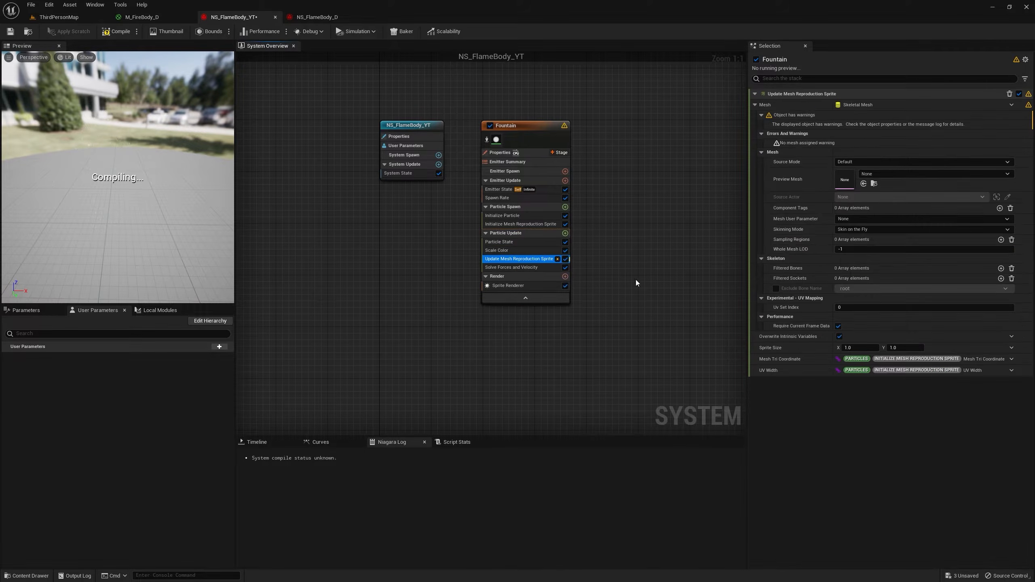
{"action": "left_click", "coordinate": [888, 175]}
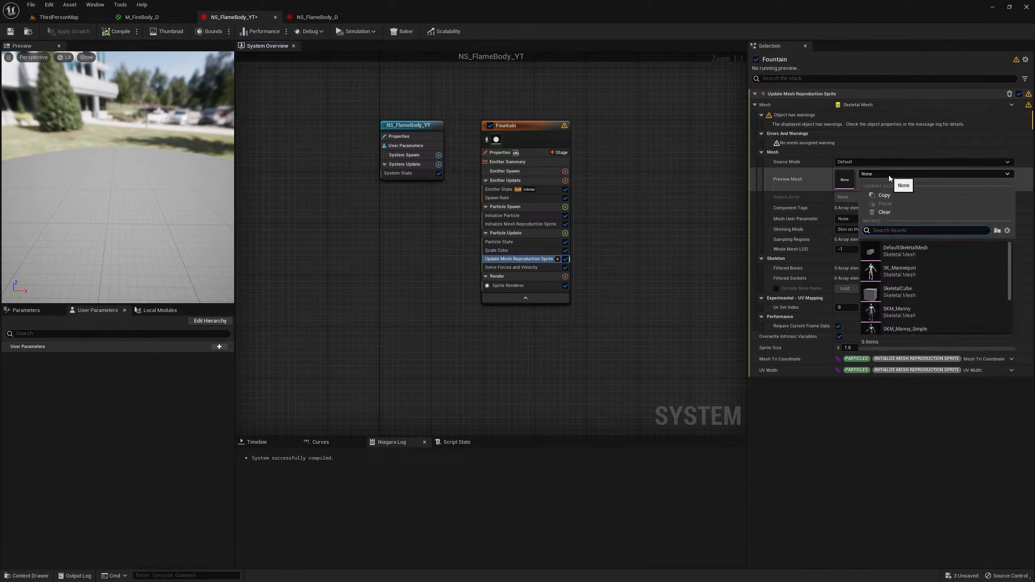
{"action": "left_click", "coordinate": [895, 287]}
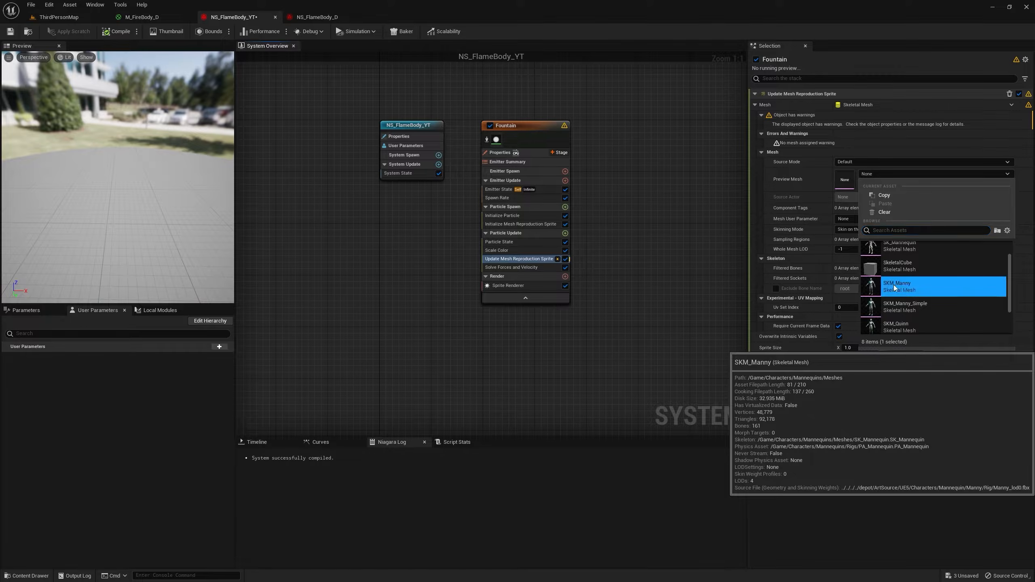
- Set the Initialize Particle color to red with R 20.0 and reset its Uniform Sprite Size Max to the default 10.0
{"action": "left_click", "coordinate": [505, 215]}
{"action": "left_click", "coordinate": [851, 171]}
{"action": "left_click_drag", "start_coordinate": [955, 225], "coordinate": [967, 178]}
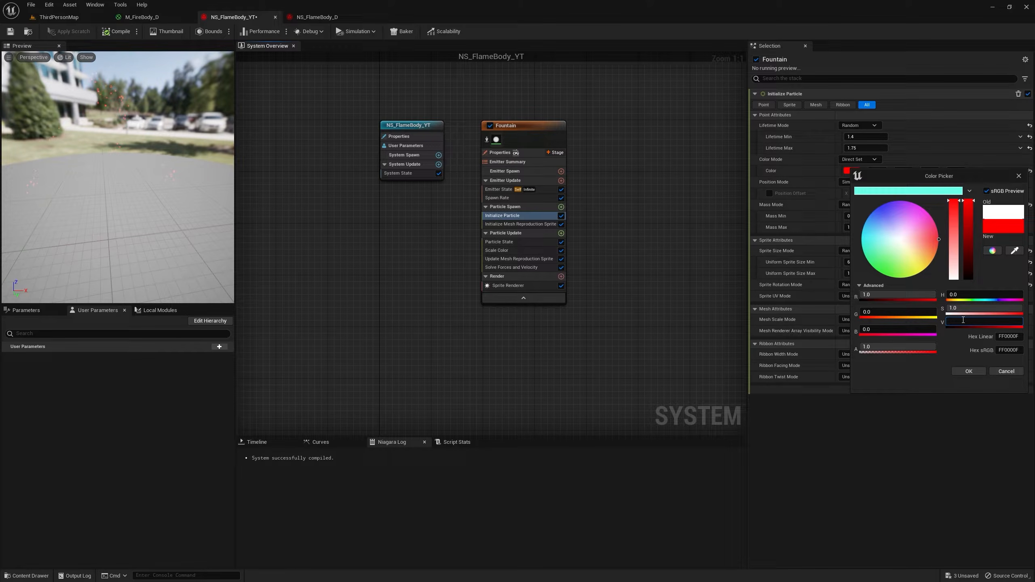
{"action": "left_click", "coordinate": [975, 373]}
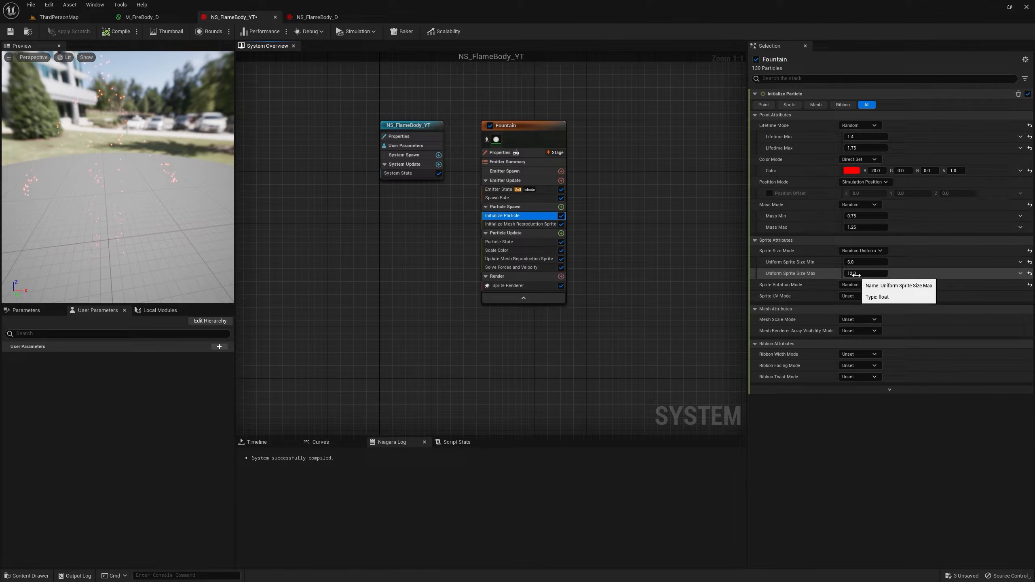
{"action": "mouse_move", "coordinate": [855, 275]}
{"action": "left_mouse_down"}
{"action": "mouse_move", "coordinate": [872, 274]}
{"action": "mouse_move", "coordinate": [859, 274]}
{"action": "left_mouse_up"}
{"action": "left_click", "coordinate": [1030, 274]}
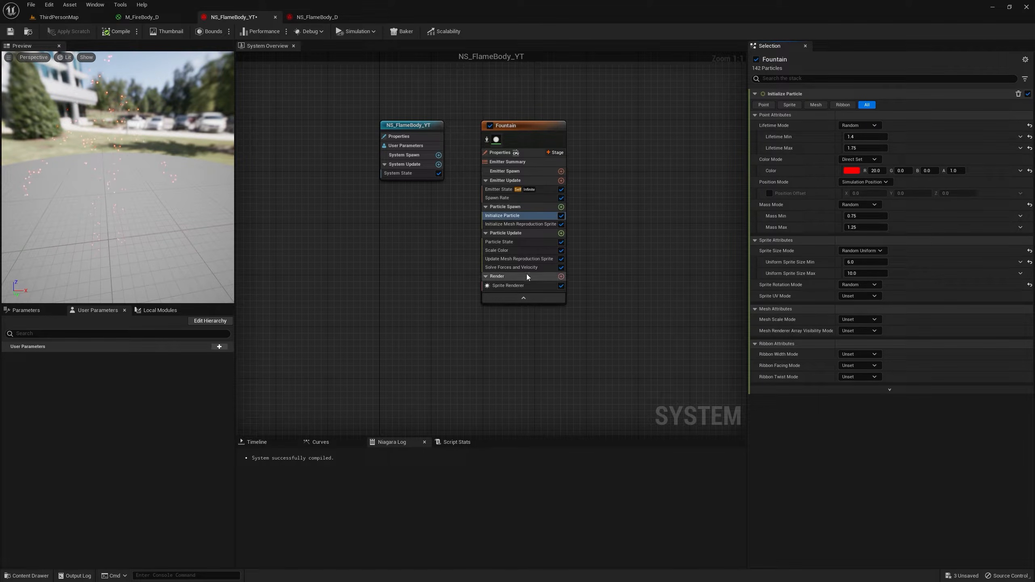
- Drive the Sprite Size of the Update Mesh Reproduction Sprite module with a Vector 2DFrom Float dynamic input
{"action": "left_click", "coordinate": [524, 259]}
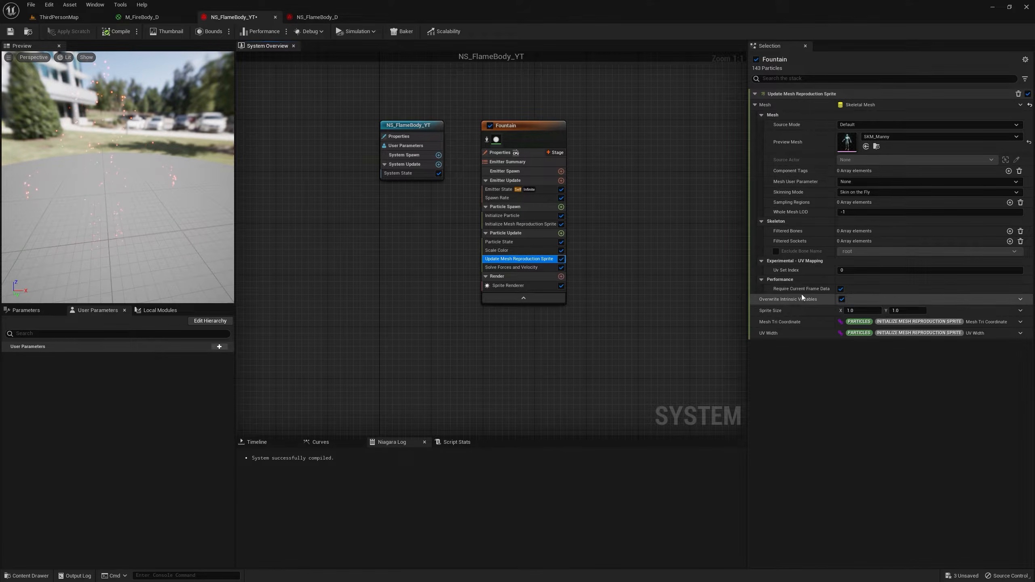
{"action": "left_click", "coordinate": [1021, 311]}
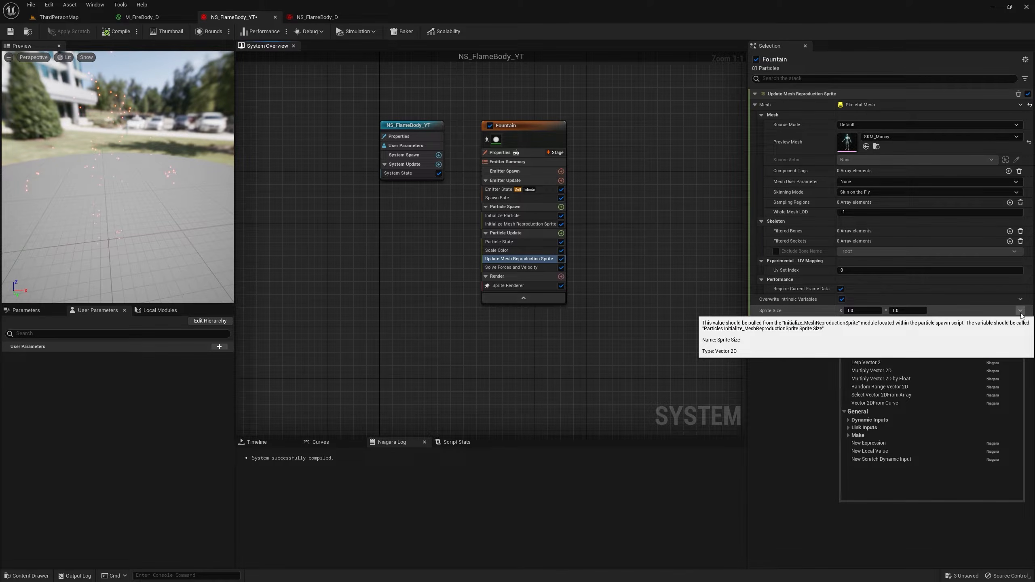
{"action": "type", "text": "fl"}
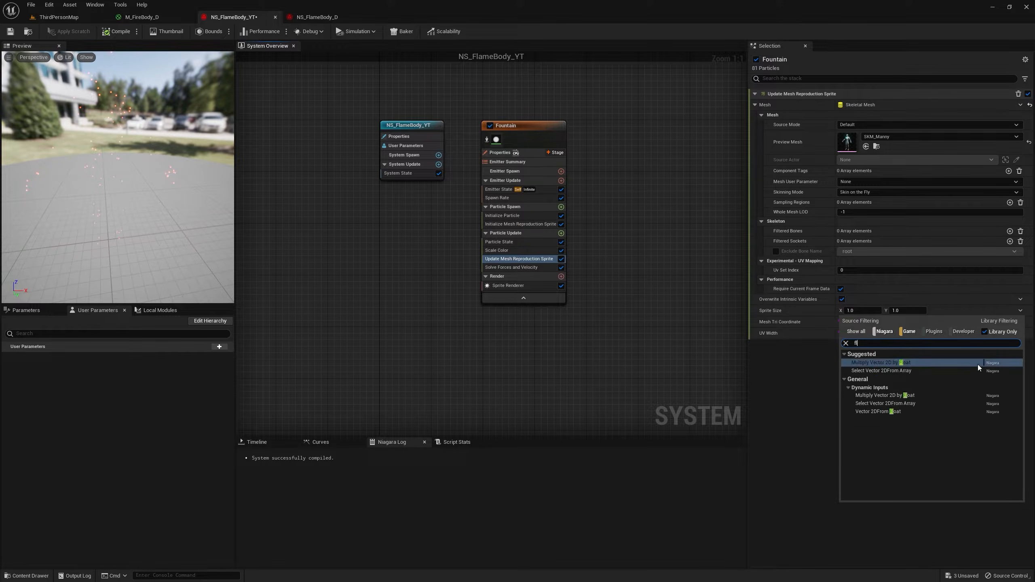
{"action": "type", "text": "o"}
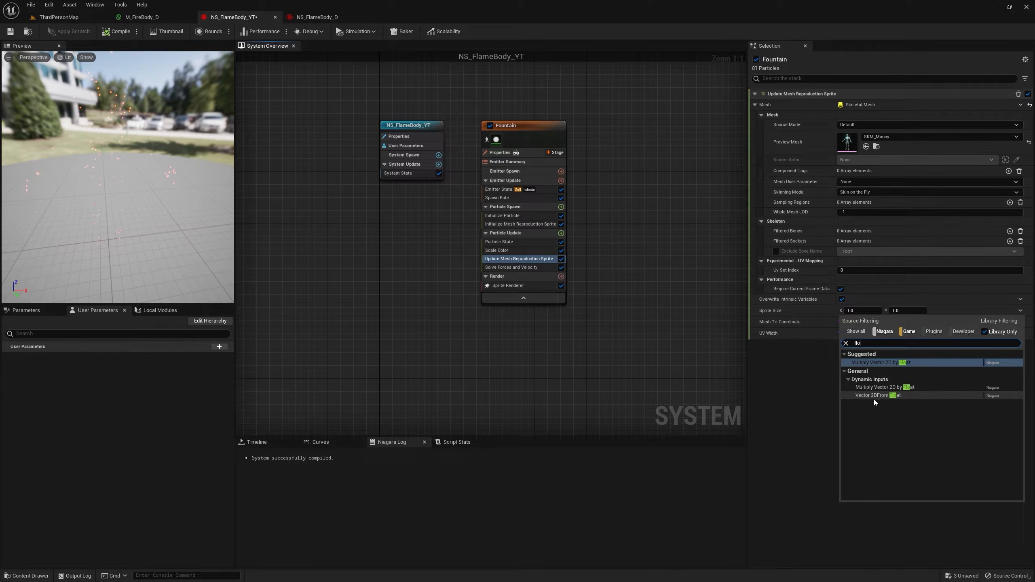
{"action": "left_click", "coordinate": [877, 397]}
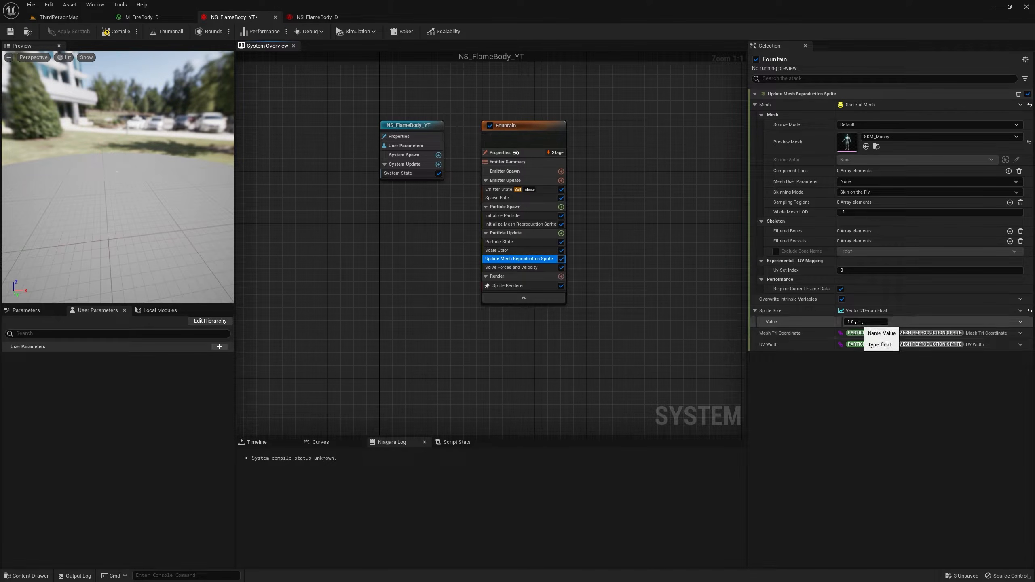
- Try a Sprite Size float value of 100, and reduce it to 20
{"action": "left_click", "coordinate": [858, 323]}
{"action": "type", "text": "100"}
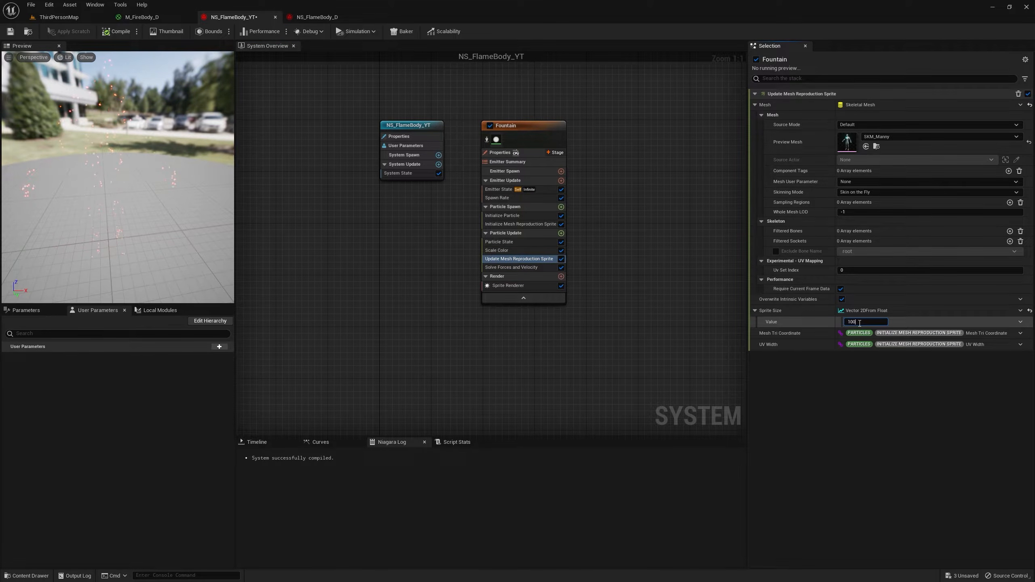
{"action": "key", "text": "Return"}
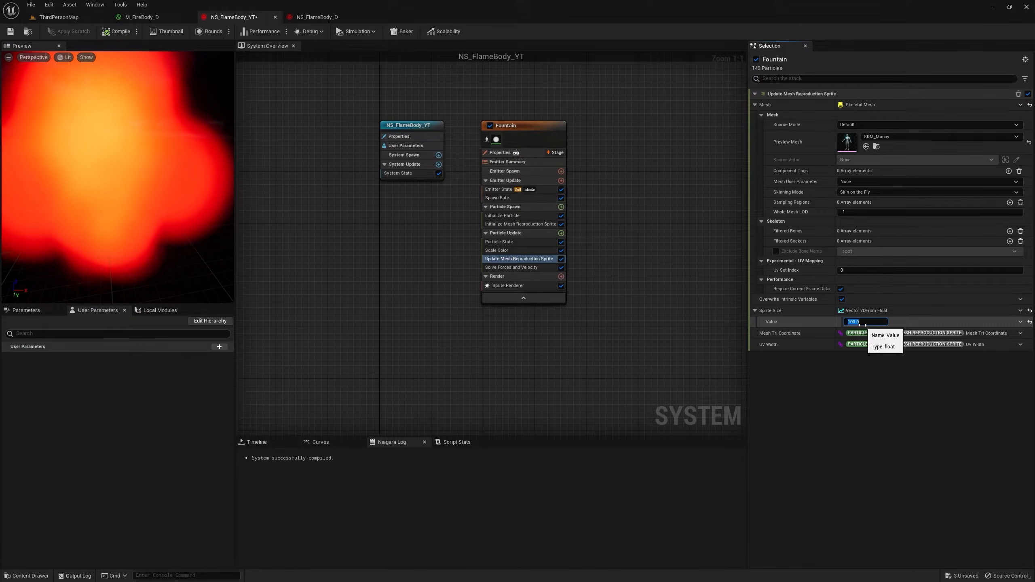
{"action": "type", "text": "2"}
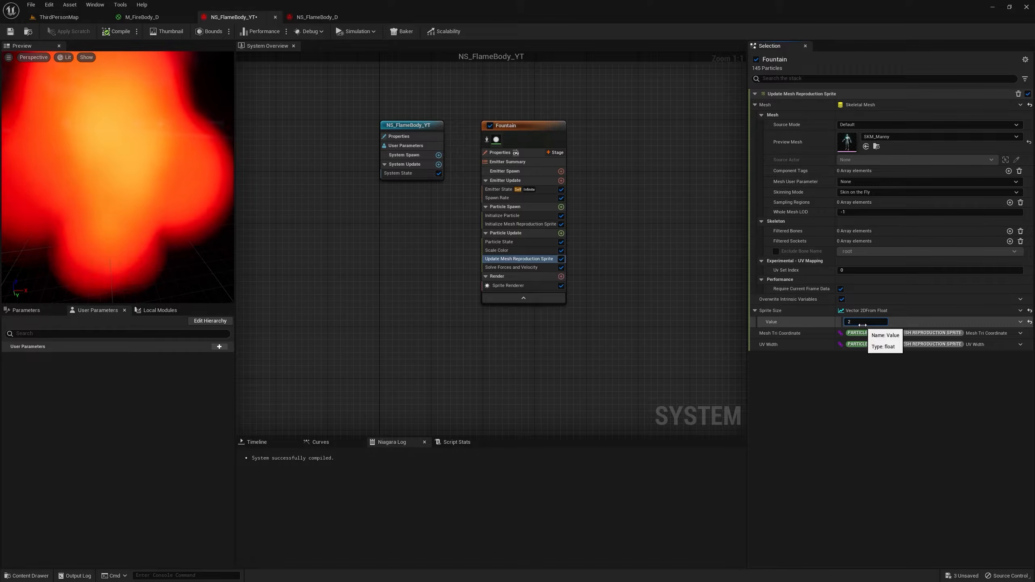
{"action": "type", "text": "0"}
{"action": "key", "text": "Return"}
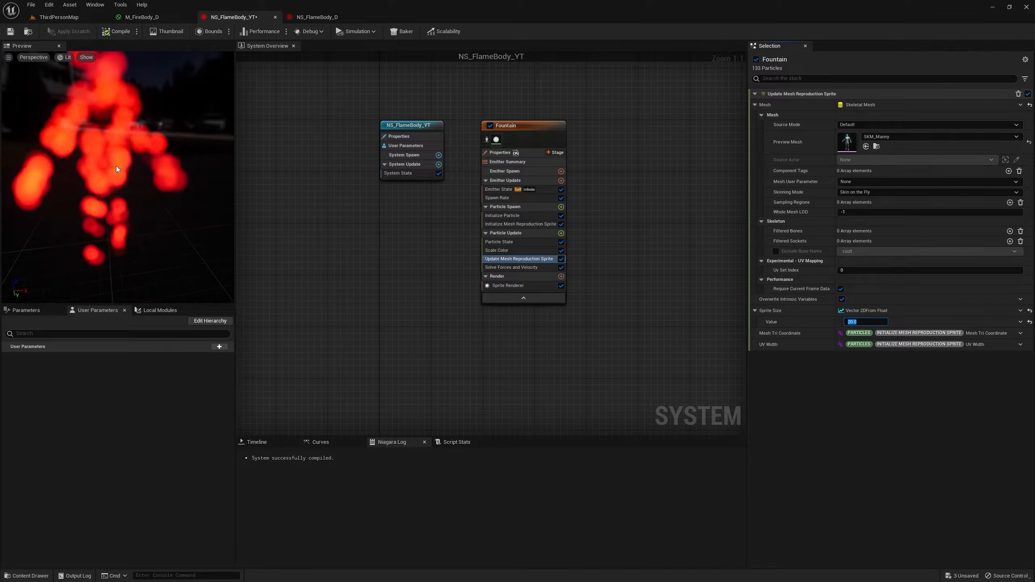
- Drive the Sprite Size value with Float from Curve, shaped as a peak of 1.0 at time 0.5 that falls to 0 at both ends
{"action": "left_click", "coordinate": [1020, 321]}
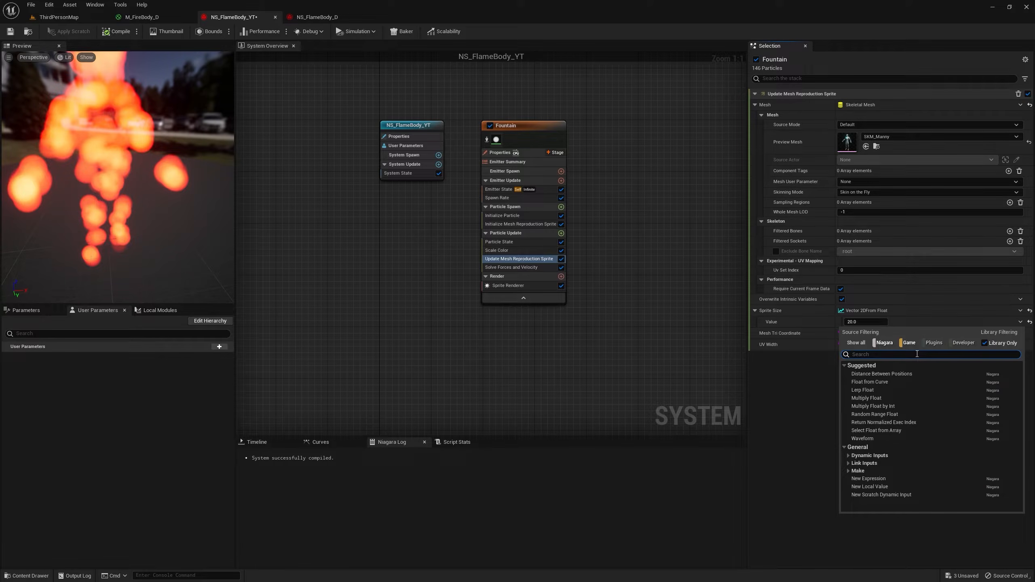
{"action": "type", "text": "curve"}
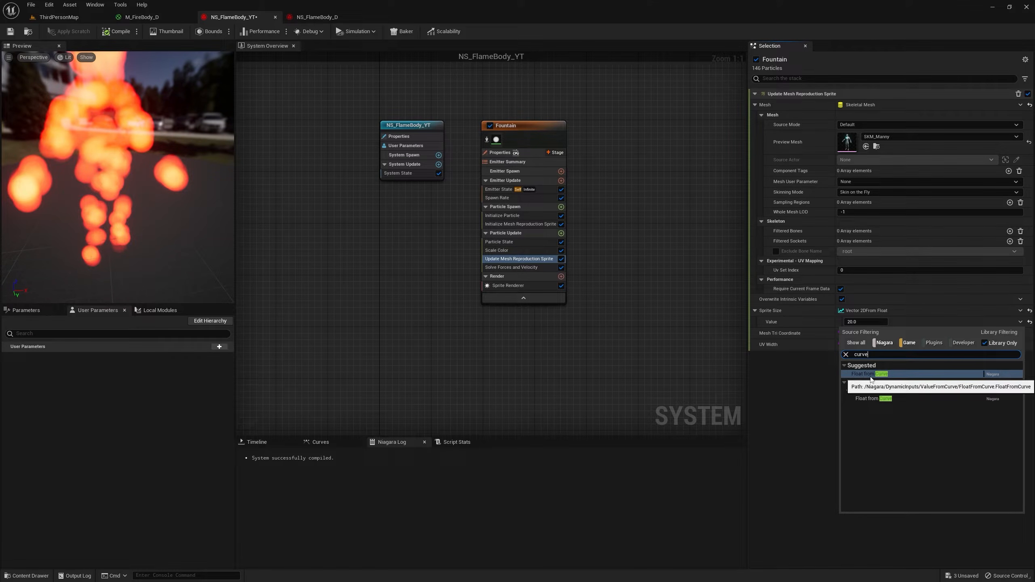
{"action": "left_click", "coordinate": [870, 376]}
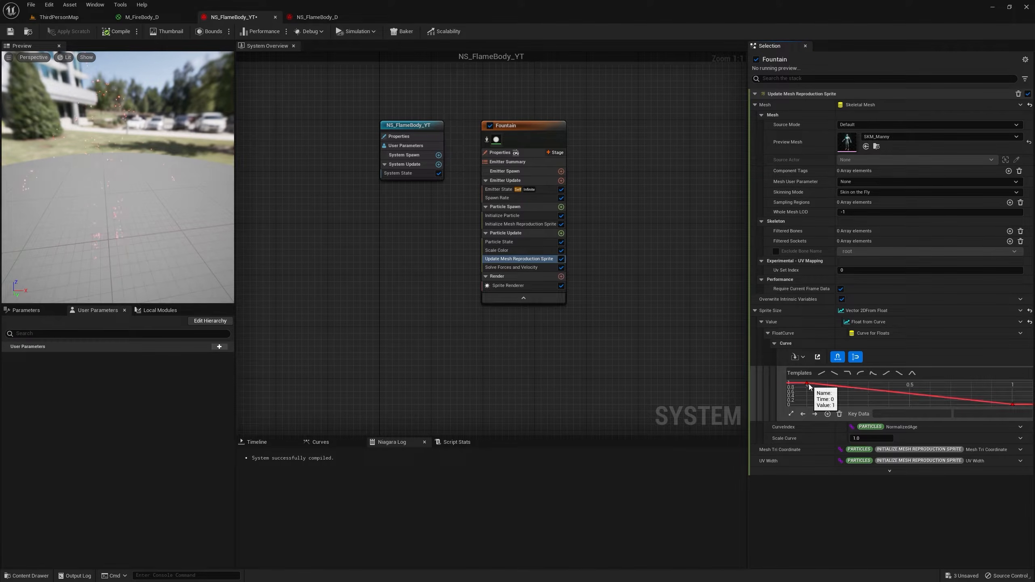
{"action": "right_click", "coordinate": [909, 398]}
{"action": "left_click", "coordinate": [929, 411]}
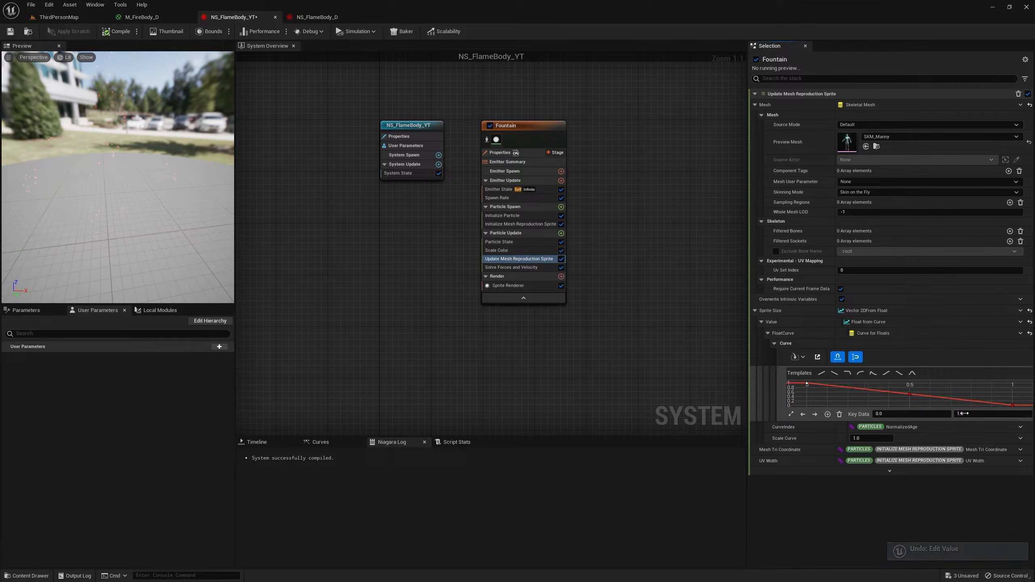
{"action": "left_click", "coordinate": [910, 394]}
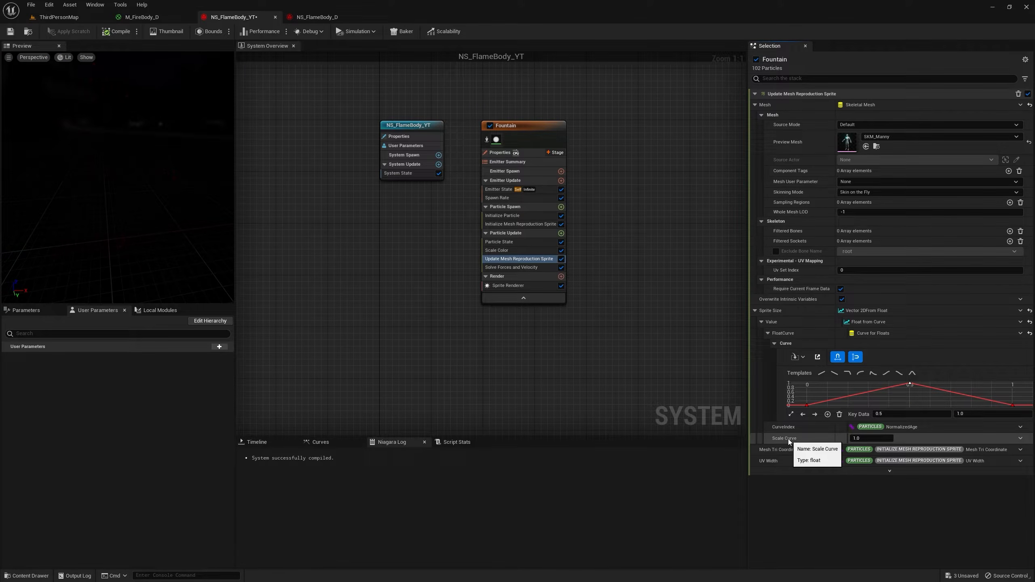
- Set the sprite size curve's Scale Curve to 60.0 and check the whole body in the particle preview
{"action": "left_click", "coordinate": [870, 438]}
{"action": "key", "text": "Return"}
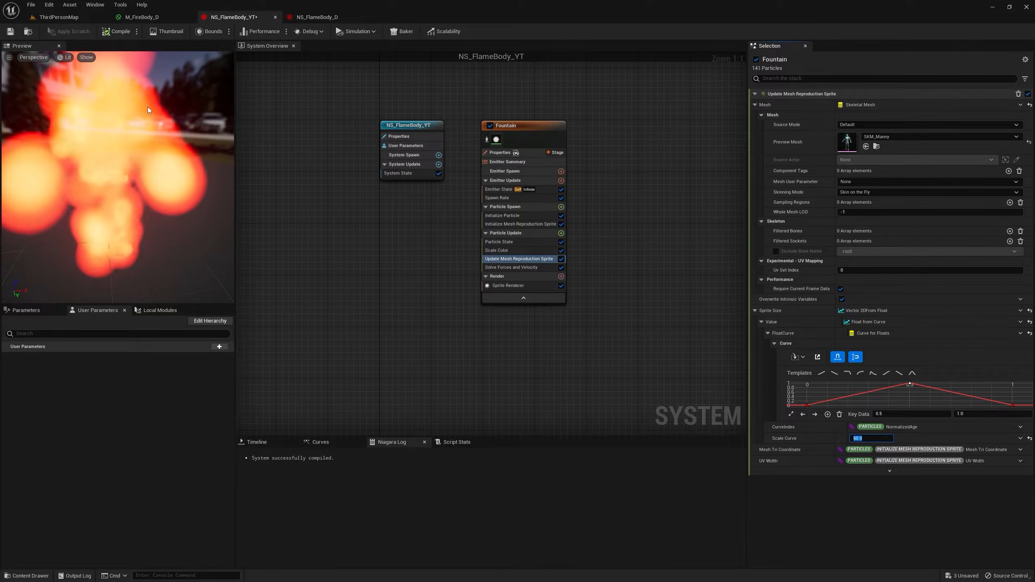
{"action": "left_click", "coordinate": [125, 115]}
{"action": "left_click_drag", "start_coordinate": [125, 115], "coordinate": [103, 122]}
{"action": "scroll", "coordinate": [104, 122], "scroll_direction": "down", "scroll_amount": 4}
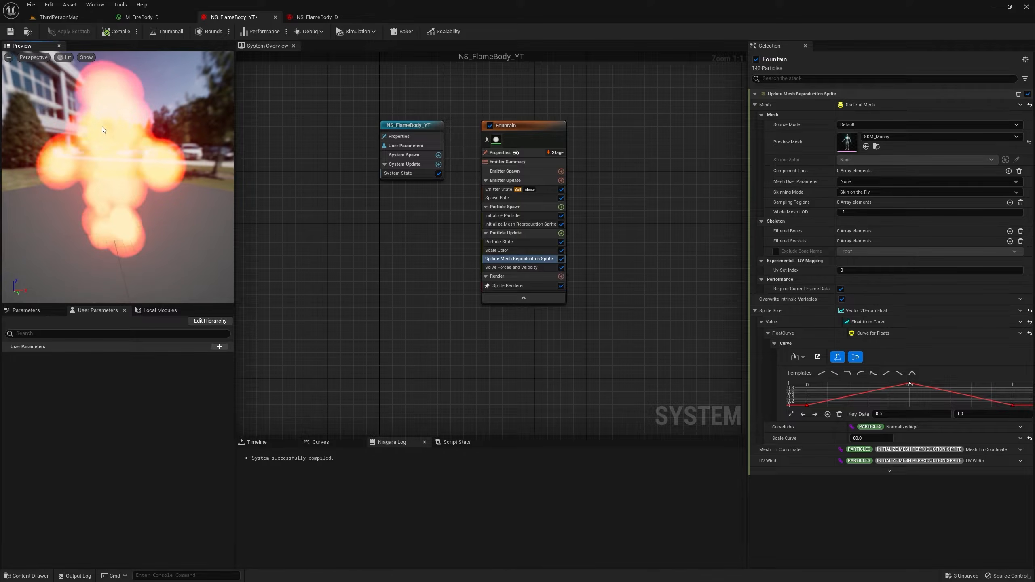
- Select all three keys of the sprite size curve and change their interpolation to a smooth curve
{"action": "left_click", "coordinate": [953, 392]}
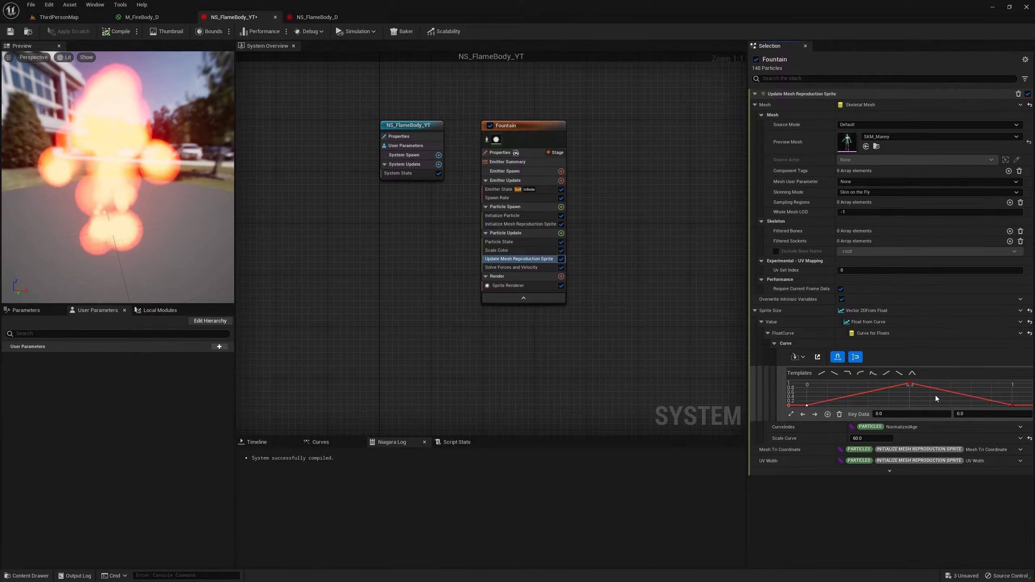
{"action": "left_click", "coordinate": [1004, 401]}
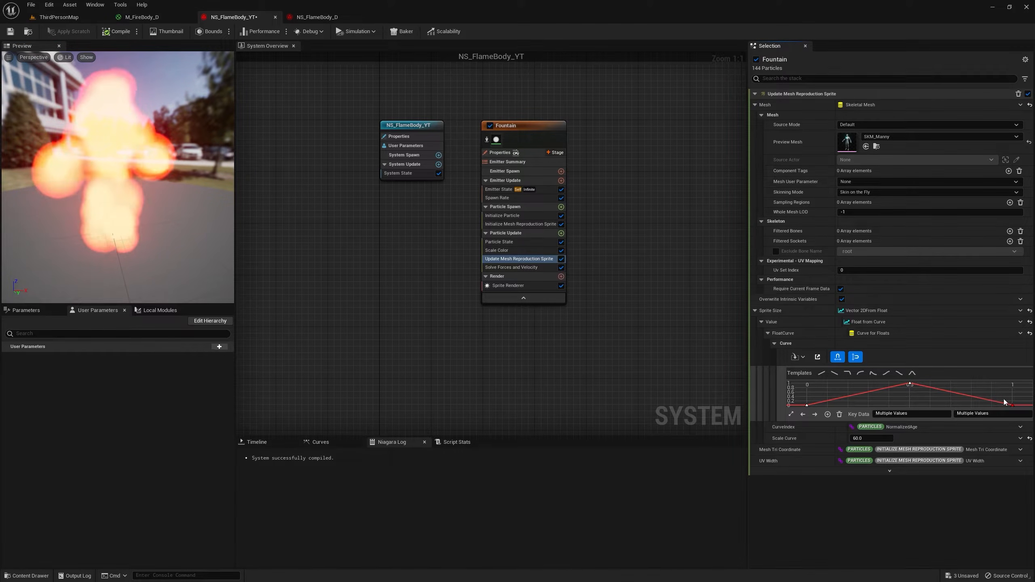
{"action": "right_click", "coordinate": [917, 384]}
{"action": "left_click", "coordinate": [944, 259]}
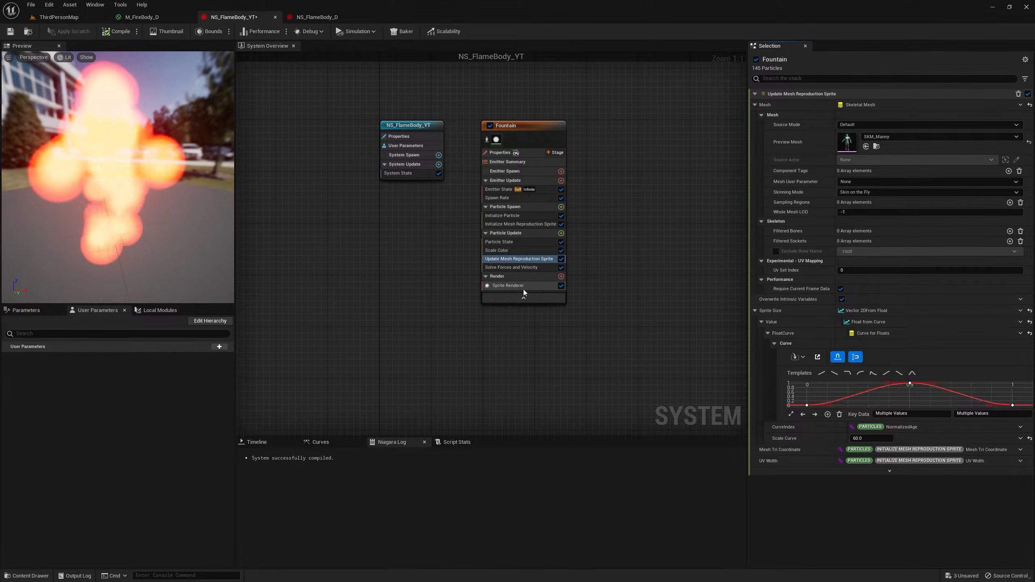
- Create a material named M_Flame_YT in the YoutubeTutorial folder and open it for editing
{"action": "left_click", "coordinate": [514, 285]}
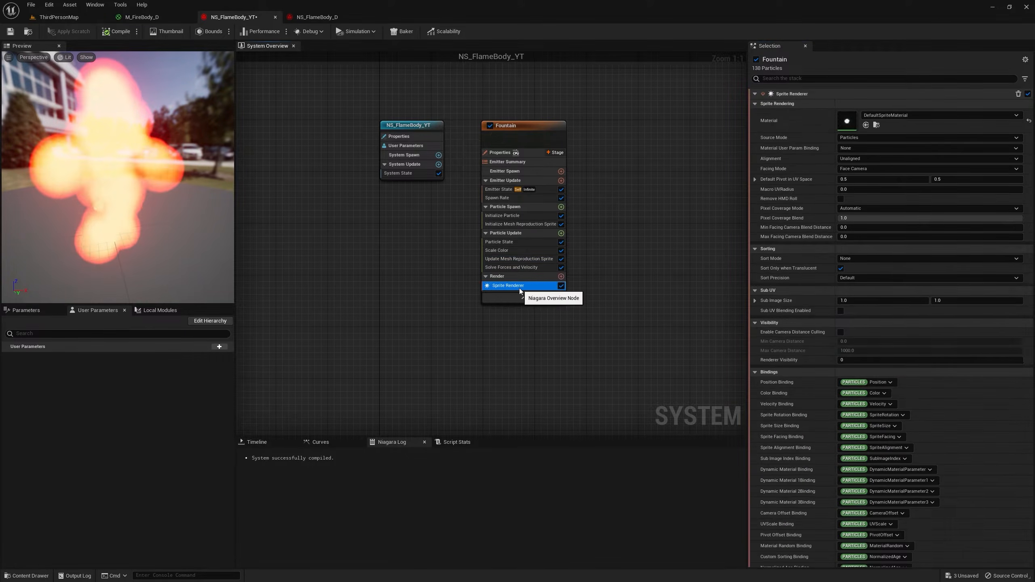
{"action": "left_click", "coordinate": [70, 20]}
{"action": "right_click", "coordinate": [307, 491]}
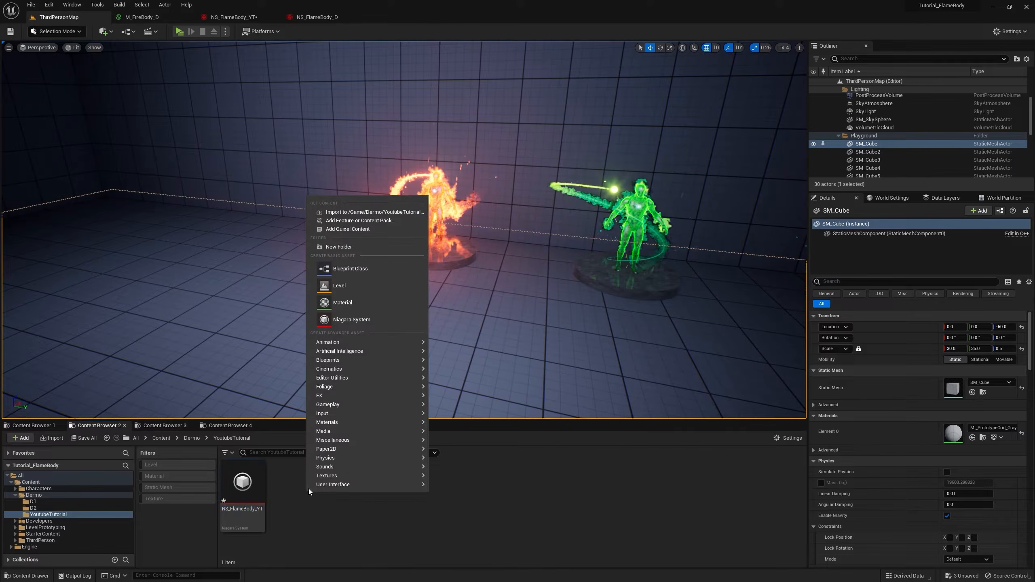
{"action": "left_click", "coordinate": [359, 302]}
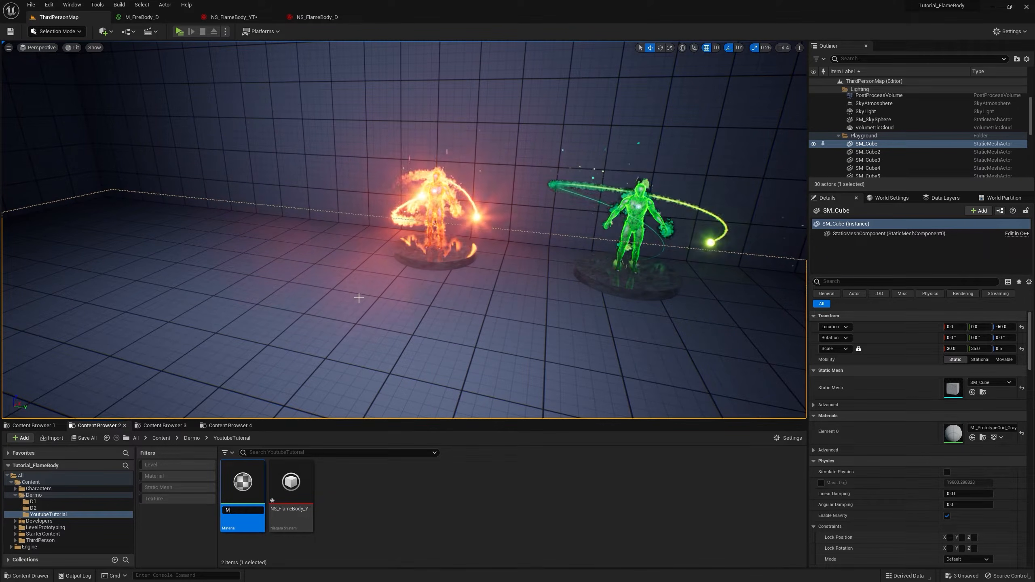
{"action": "type", "text": "M_Flame_YT"}
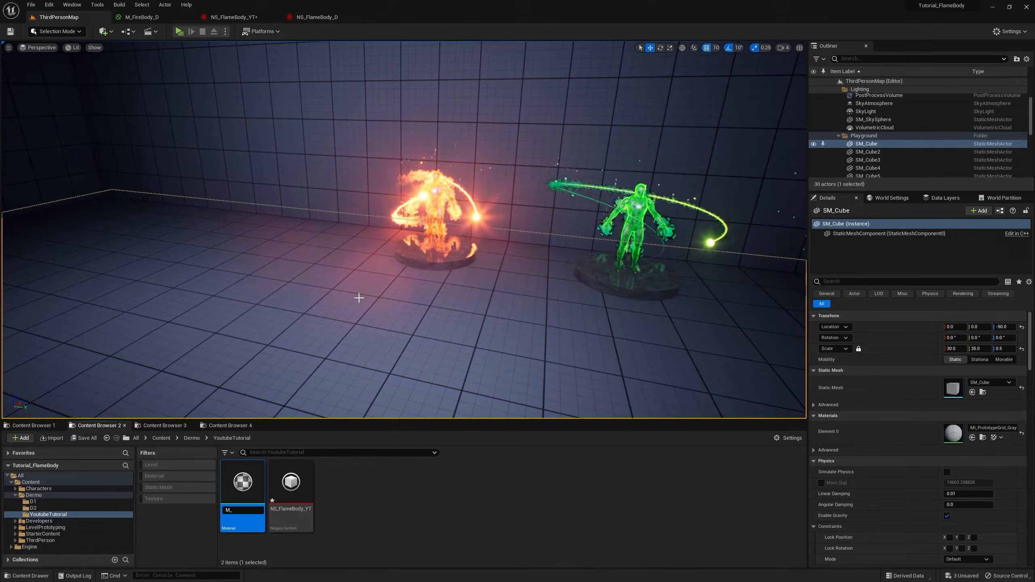
{"action": "key", "text": "Return"}
{"action": "double_click", "coordinate": [241, 477]}
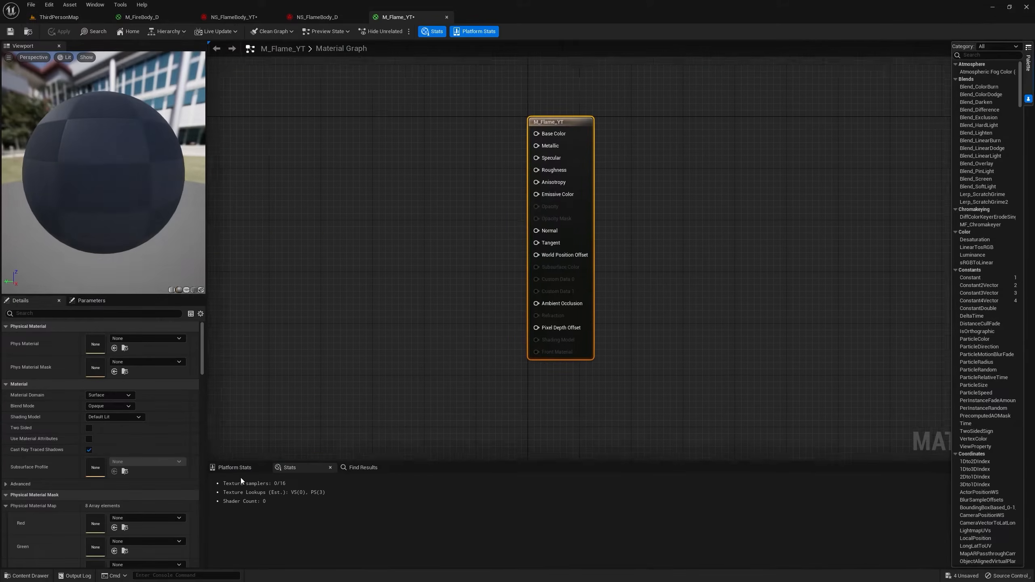
- Set the M_Flame_YT material's shading model to Unlit and its blend mode to Additive
{"action": "left_click", "coordinate": [97, 418]}
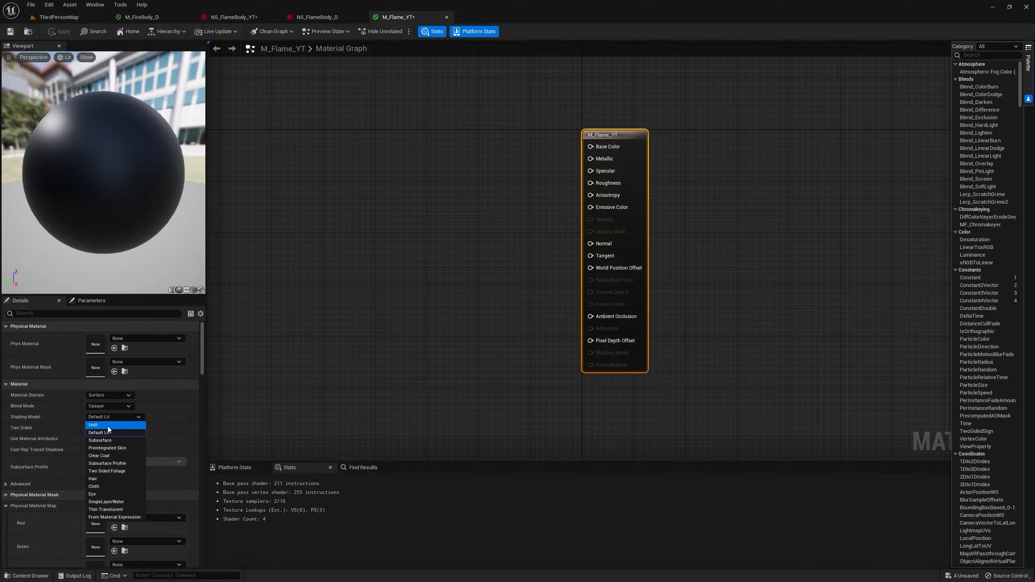
{"action": "left_click", "coordinate": [105, 425]}
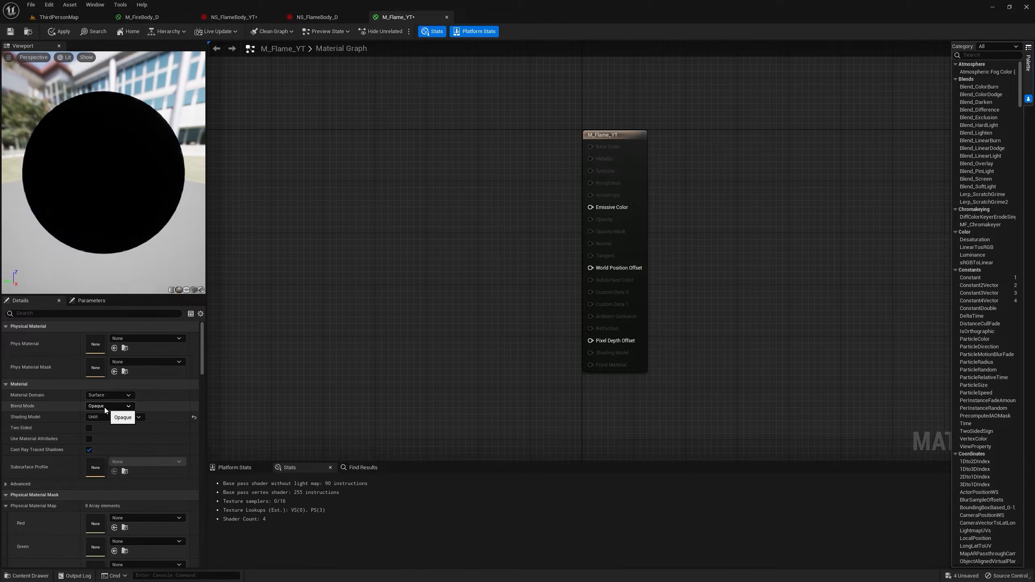
{"action": "left_click", "coordinate": [98, 409]}
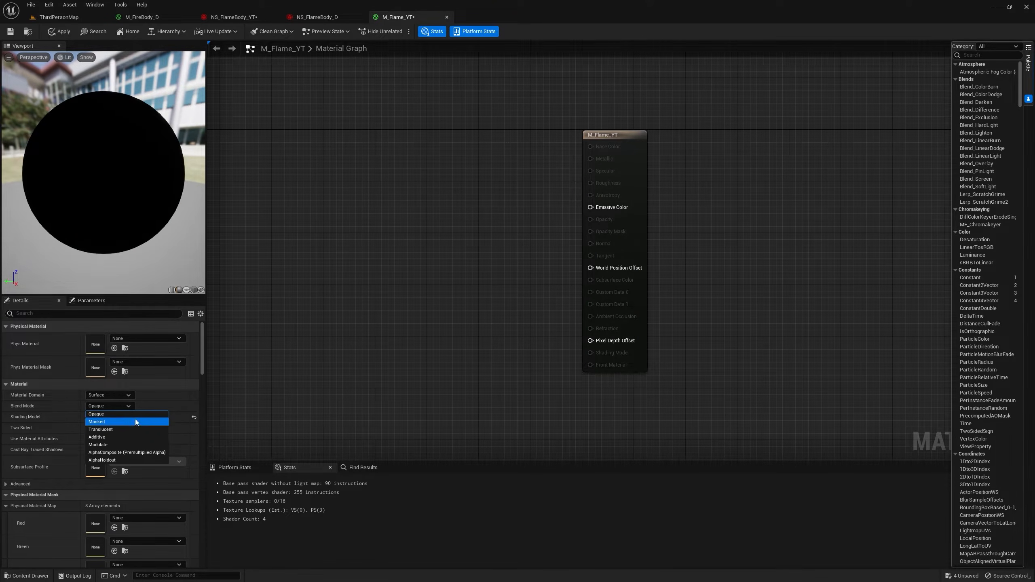
{"action": "left_click", "coordinate": [110, 437]}
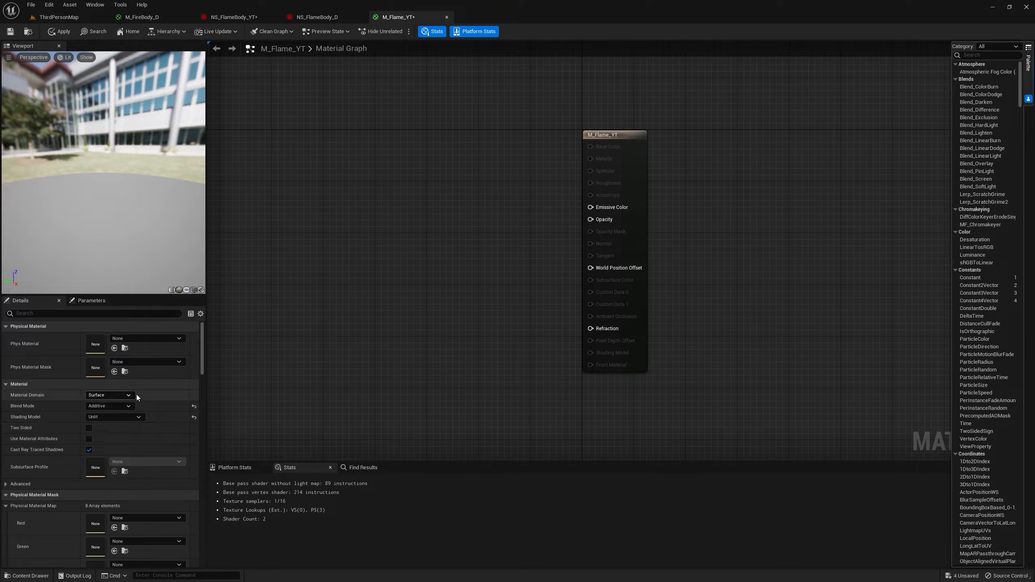
- Examine the finished flame characters in ThirdPersonMap and review the blend mode options of M_Flame_YT
{"action": "left_click", "coordinate": [81, 19]}
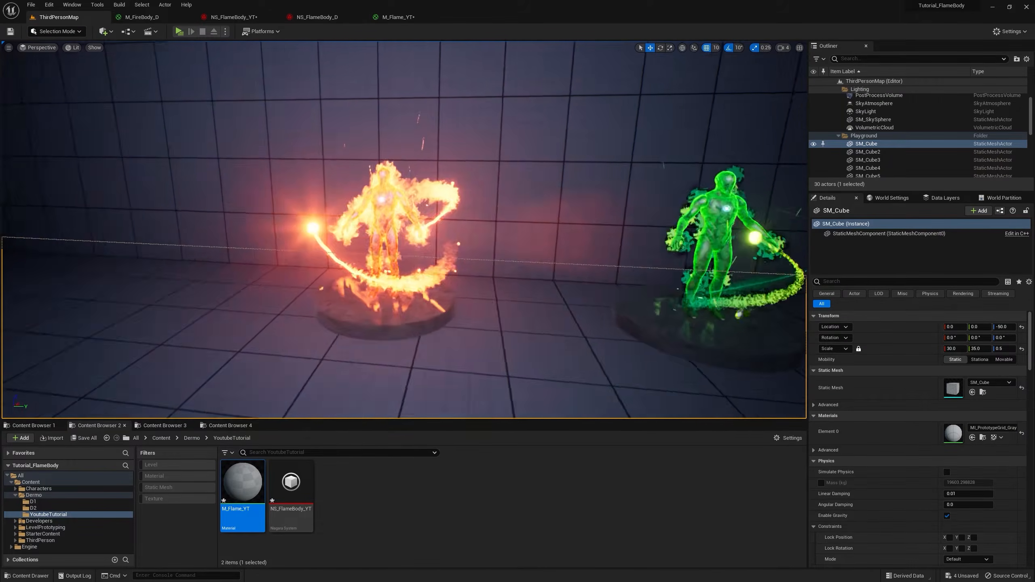
{"action": "key", "text": "w"}
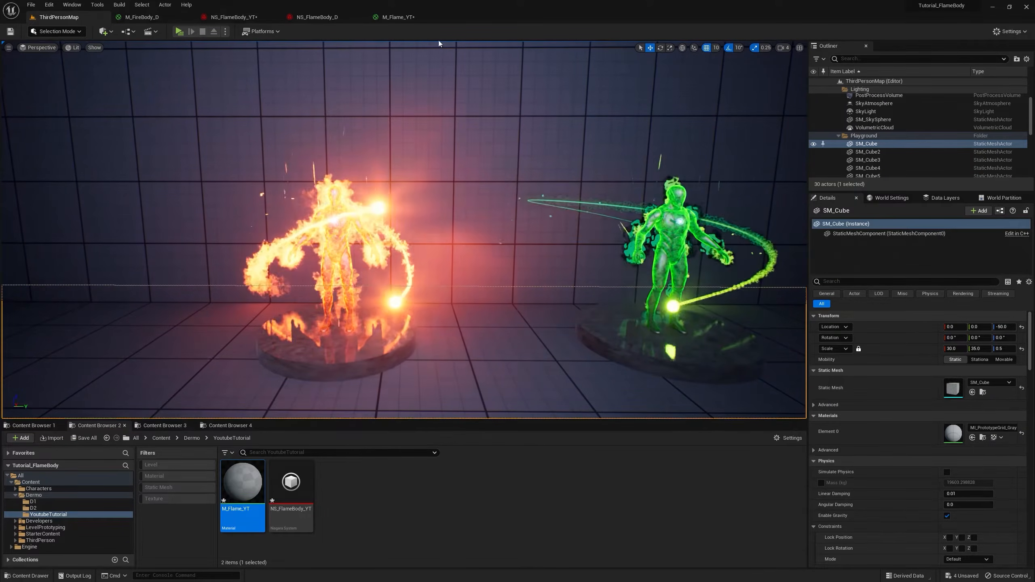
{"action": "left_click", "coordinate": [401, 20]}
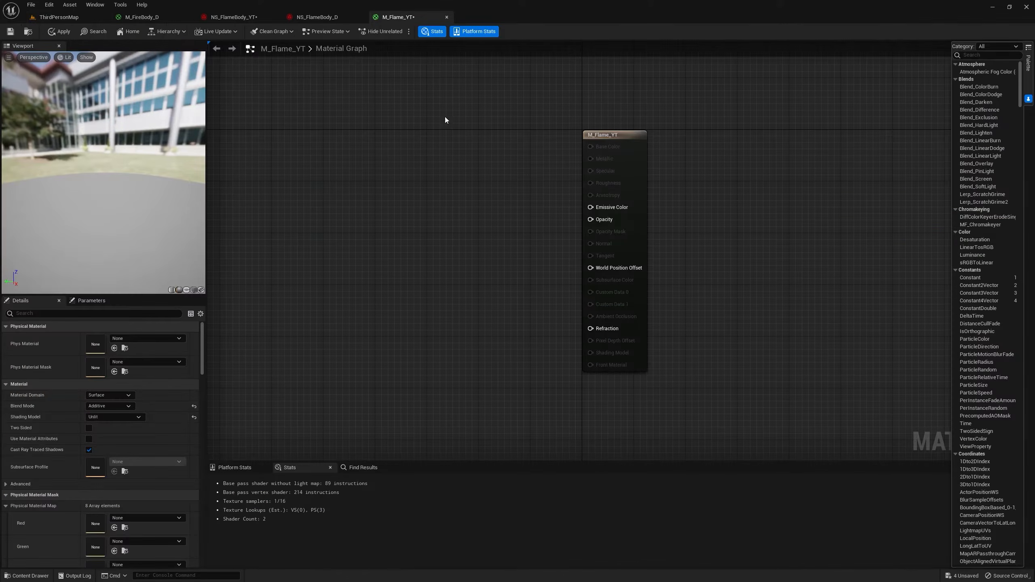
{"action": "left_click", "coordinate": [117, 406]}
{"action": "left_click", "coordinate": [116, 405]}
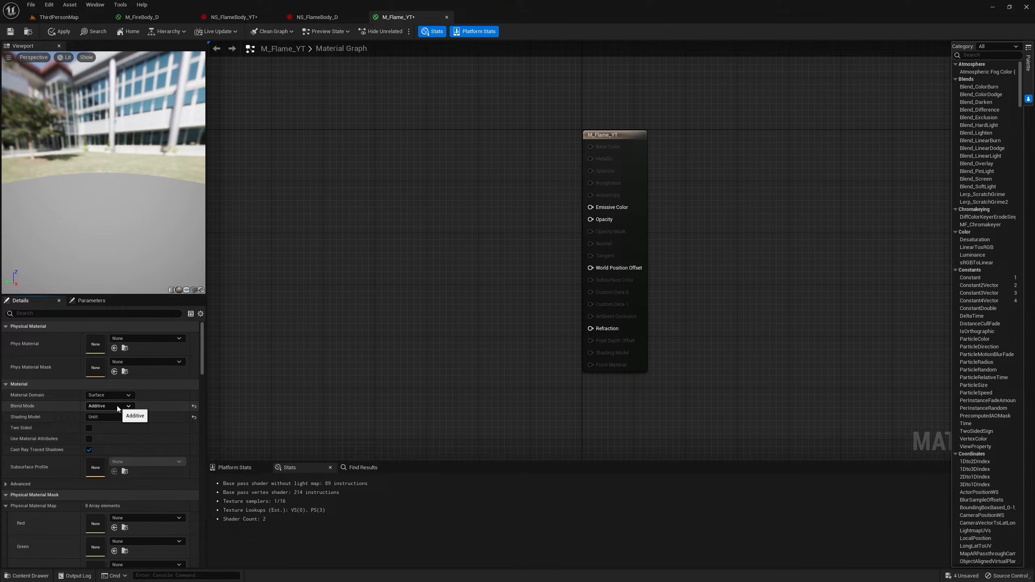
{"action": "left_click", "coordinate": [116, 407]}
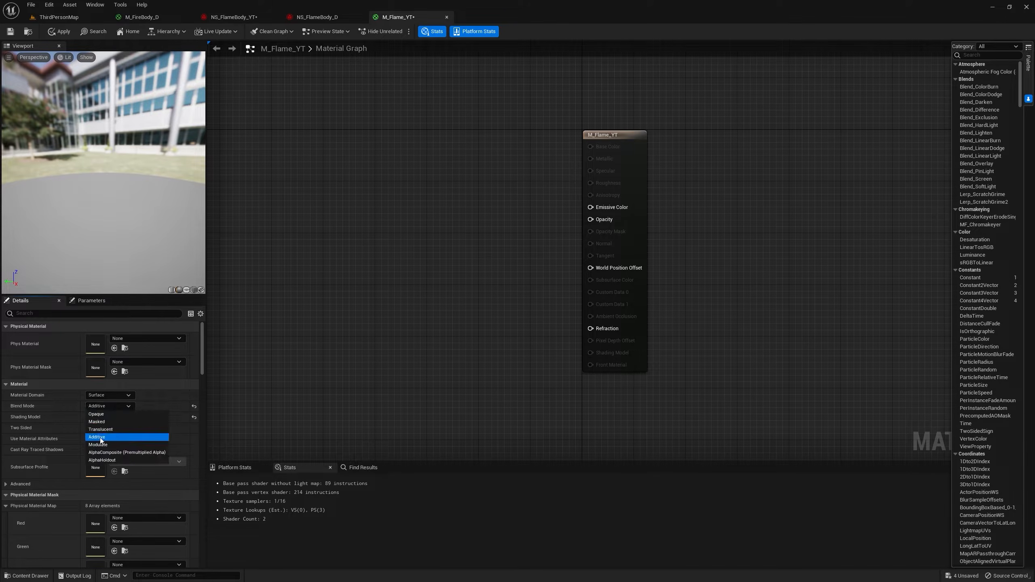
{"action": "left_click", "coordinate": [151, 389]}
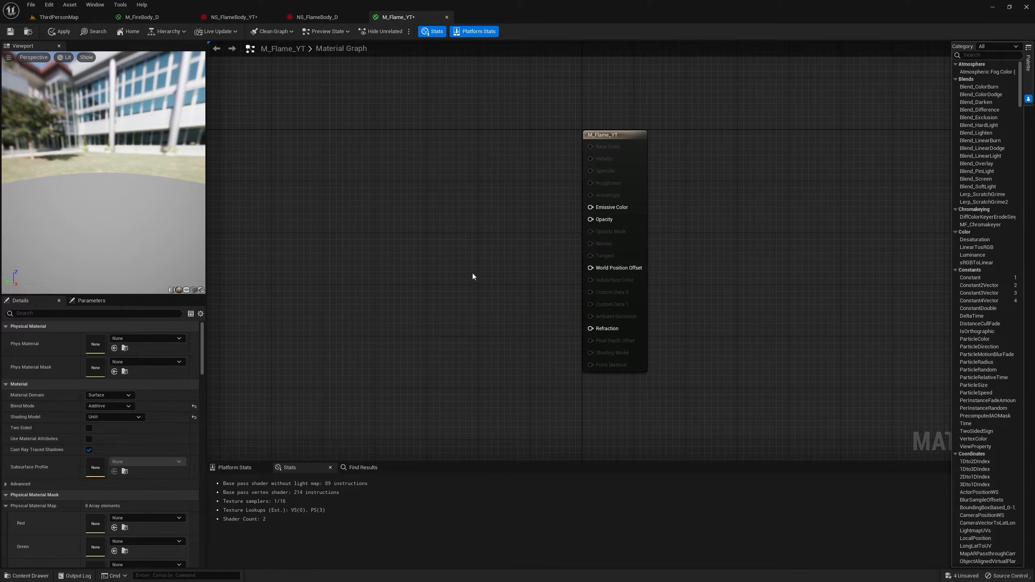
- Add a Particle Color node to the M_Flame_YT material graph
{"action": "right_click_drag", "start_coordinate": [472, 274], "coordinate": [543, 264]}
{"action": "right_click", "coordinate": [439, 256]}
{"action": "type", "text": "particle c"}
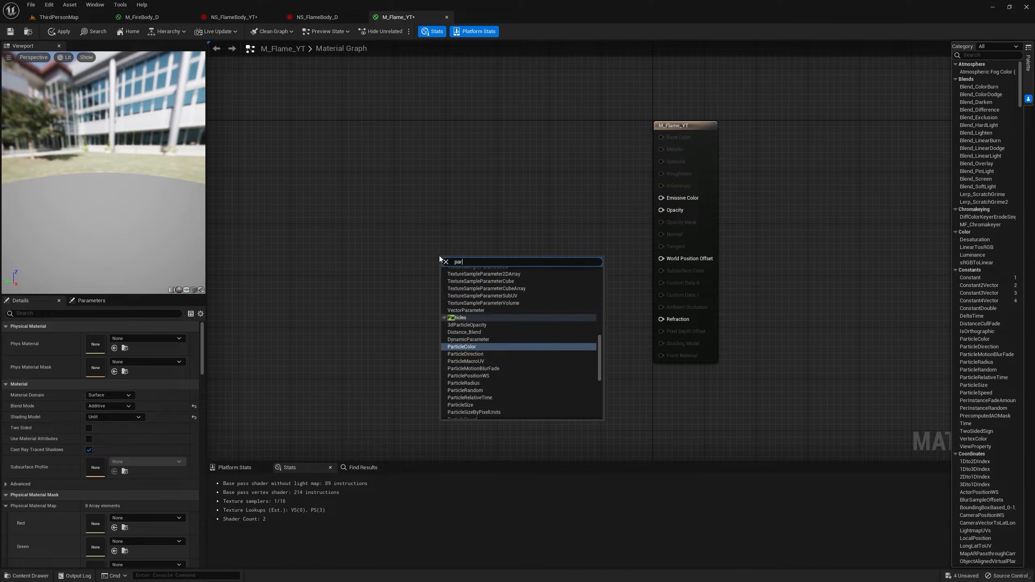
{"action": "key", "text": "Return"}
{"action": "left_click_drag", "start_coordinate": [446, 268], "coordinate": [452, 217]}
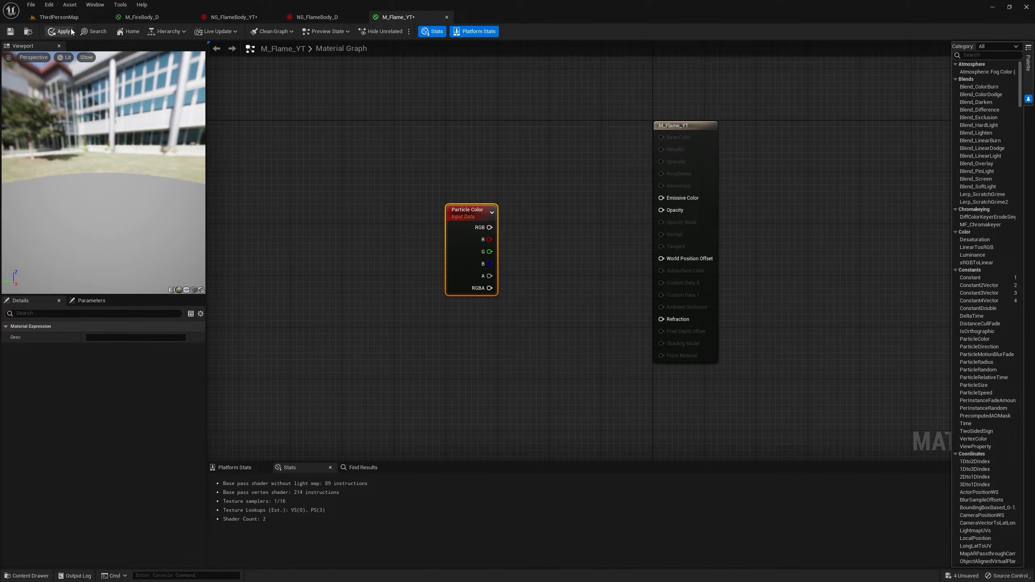
- Find the T_Fire_SubUV texture in the StarterContent Textures folder and add it to the M_Flame_YT graph as a texture sample
{"action": "left_click", "coordinate": [60, 17]}
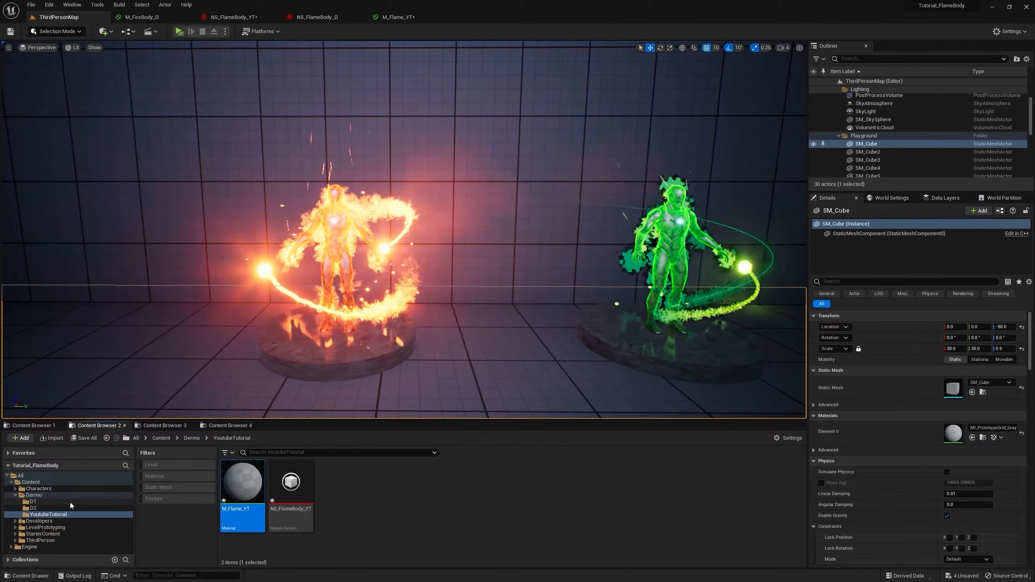
{"action": "left_click", "coordinate": [60, 534]}
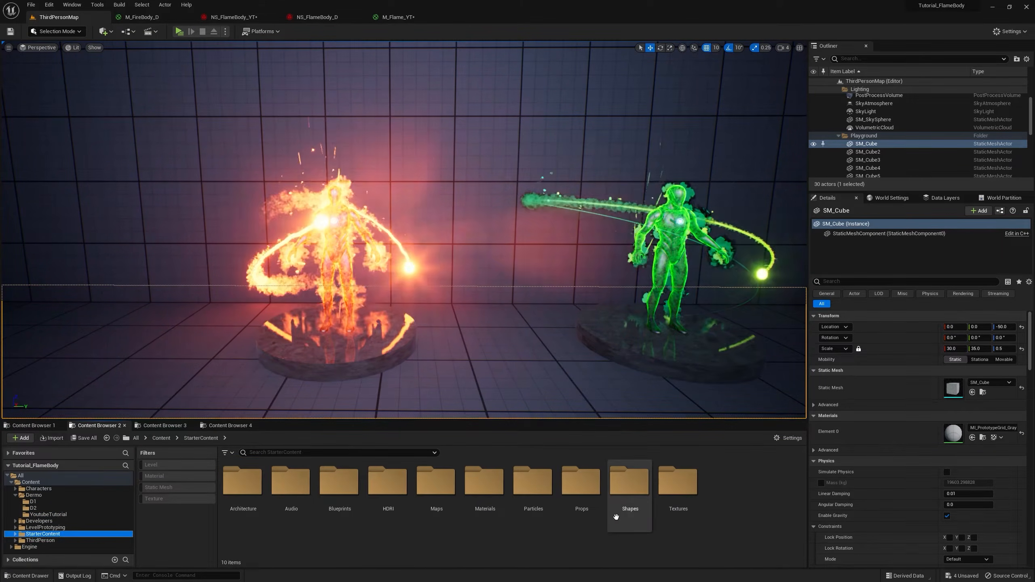
{"action": "double_click", "coordinate": [678, 483]}
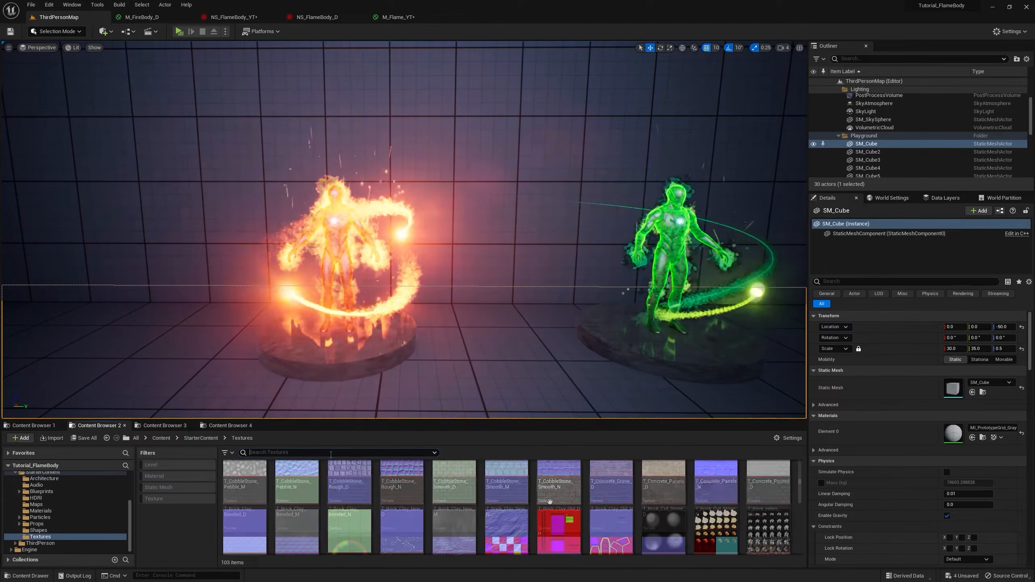
{"action": "type", "text": "fire"}
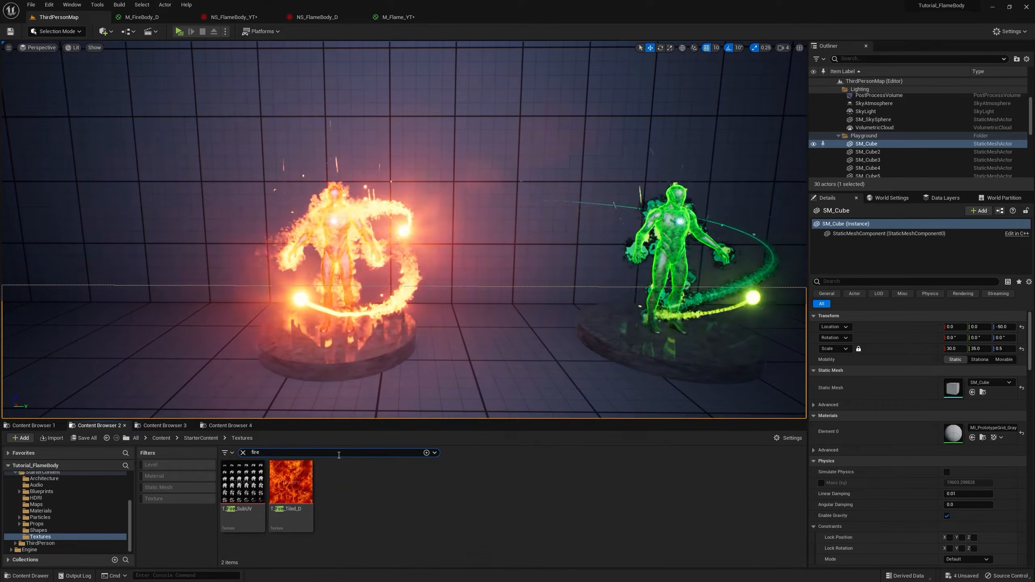
{"action": "mouse_move", "coordinate": [249, 483]}
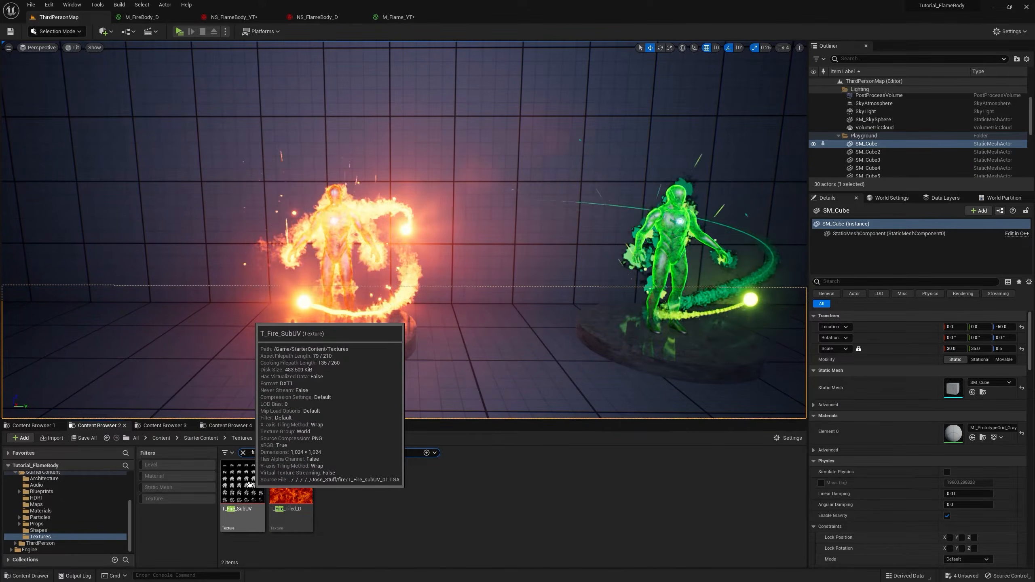
{"action": "left_click_drag", "start_coordinate": [250, 485], "coordinate": [343, 165]}
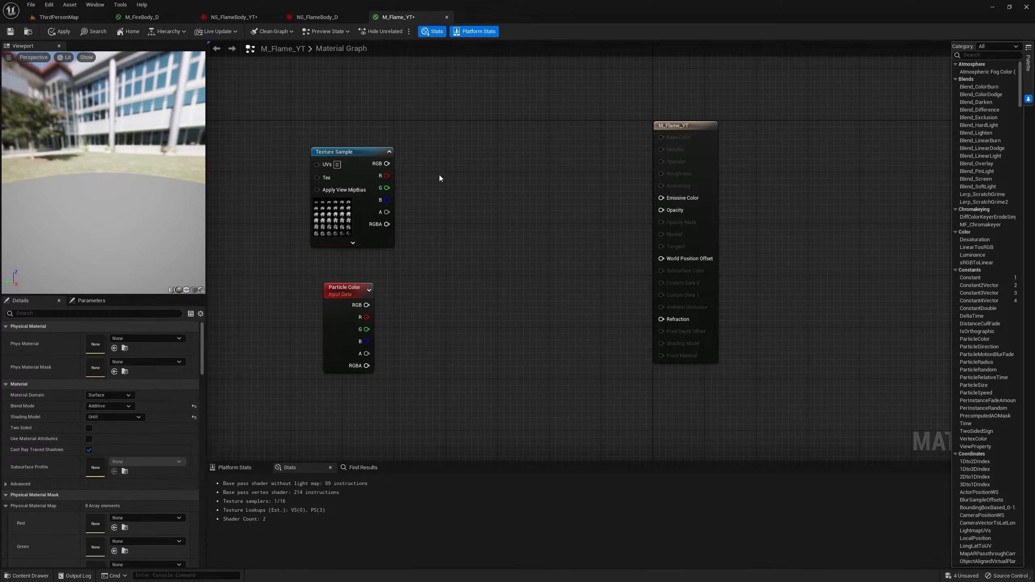
- Multiply the fire texture's red channel by the particle color's RGB and connect the product to Emissive Color
{"action": "left_click", "coordinate": [439, 175]}
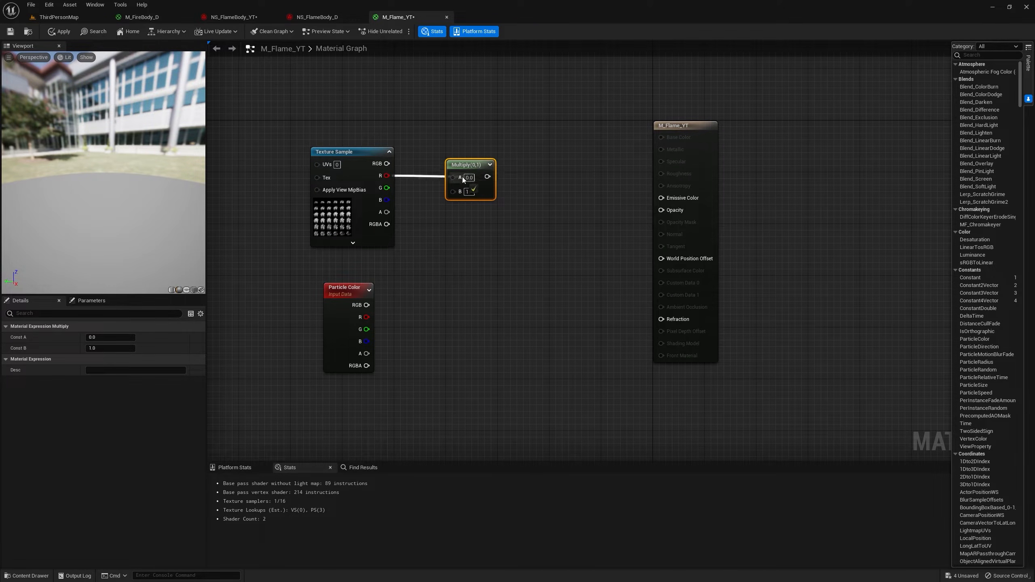
{"action": "left_click_drag", "start_coordinate": [464, 180], "coordinate": [463, 180]}
{"action": "left_click_drag", "start_coordinate": [362, 310], "coordinate": [456, 192]}
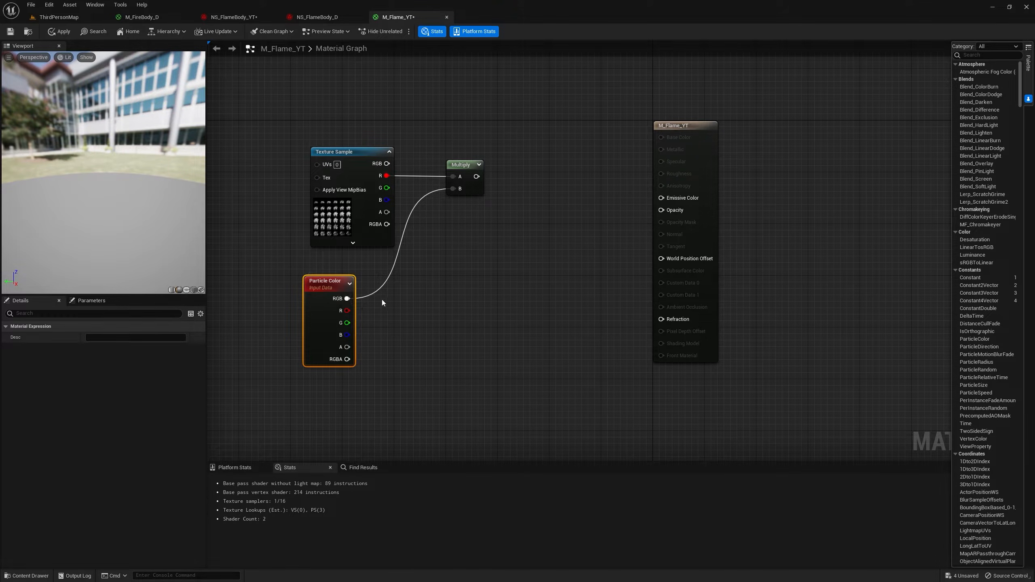
{"action": "left_click", "coordinate": [366, 155]}
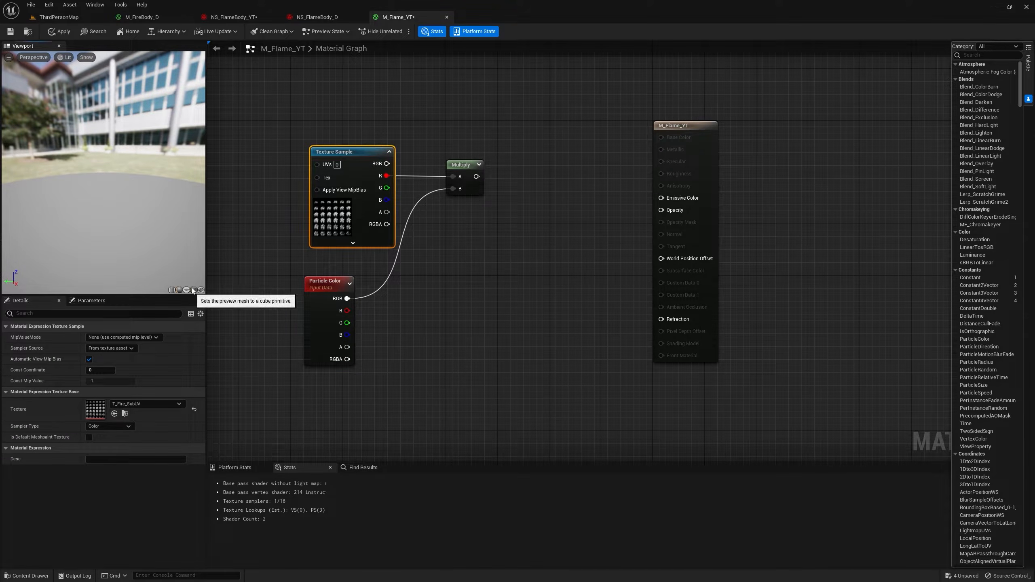
{"action": "left_click_drag", "start_coordinate": [476, 176], "coordinate": [687, 197]}
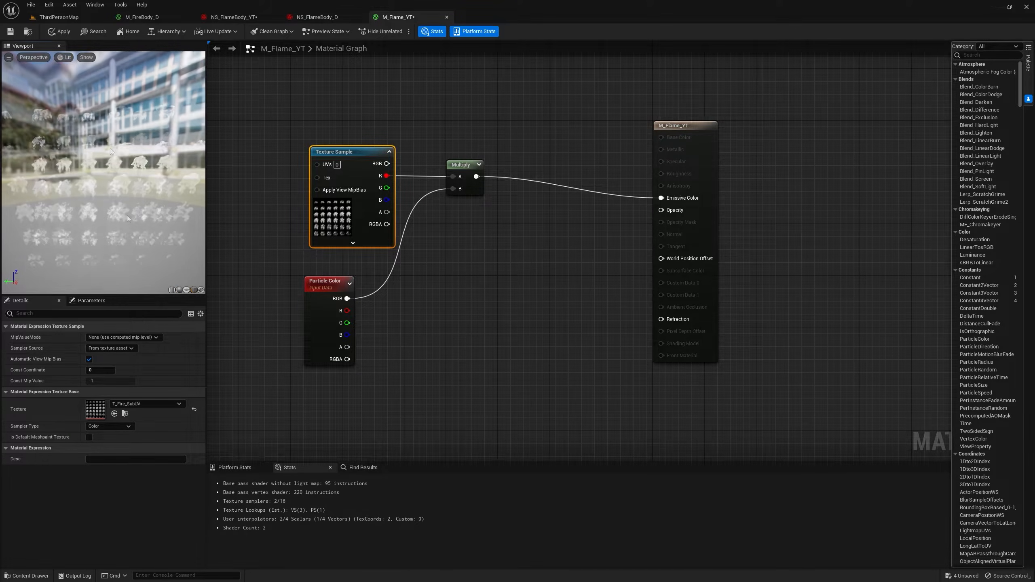
{"action": "left_click_drag", "start_coordinate": [127, 219], "coordinate": [127, 166]}
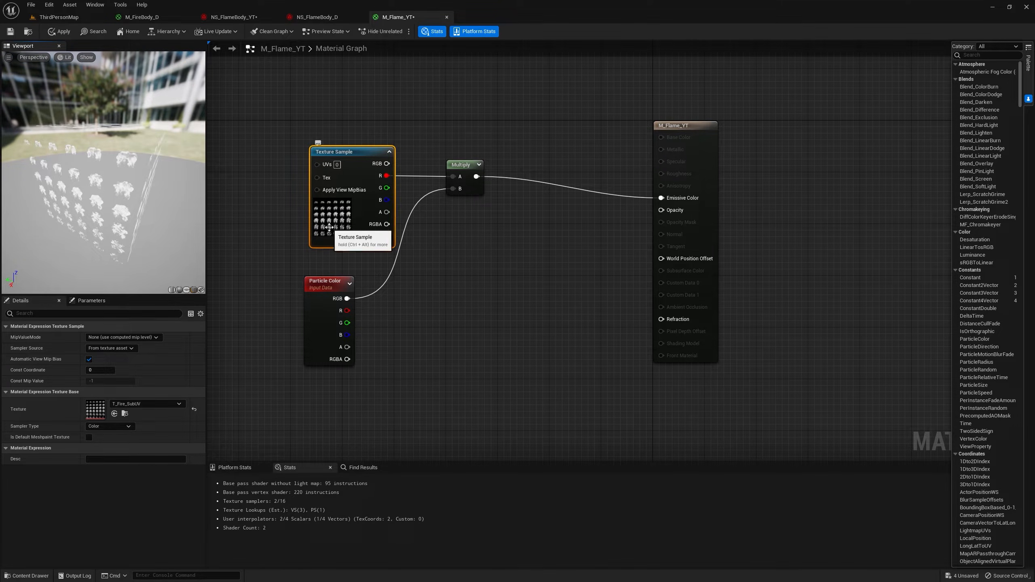
{"action": "left_click_drag", "start_coordinate": [144, 186], "coordinate": [157, 153]}
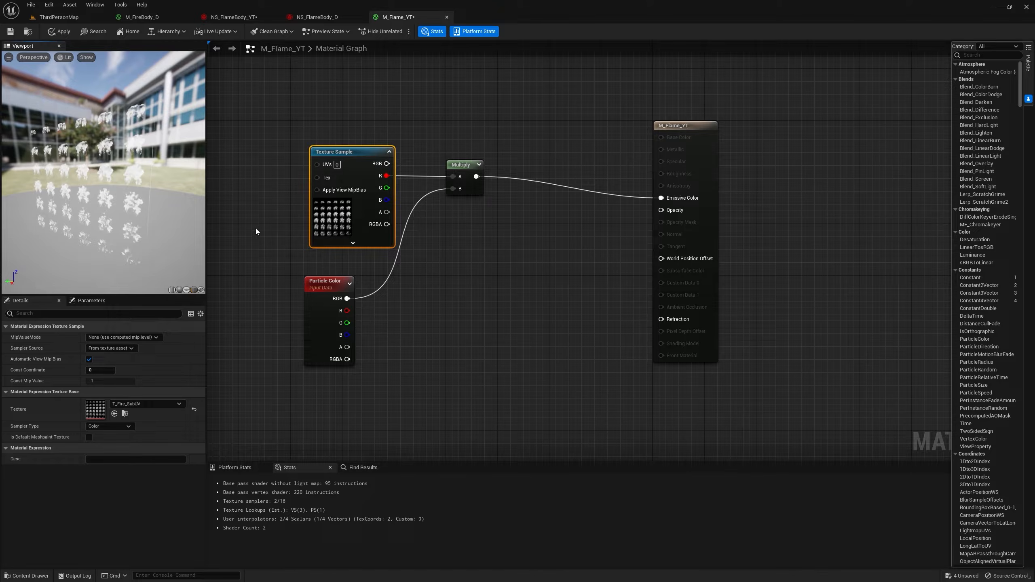
- Set the M_Flame_YT blend mode to Translucent and inspect the flame texture on the preview plane
{"action": "left_click", "coordinate": [699, 139]}
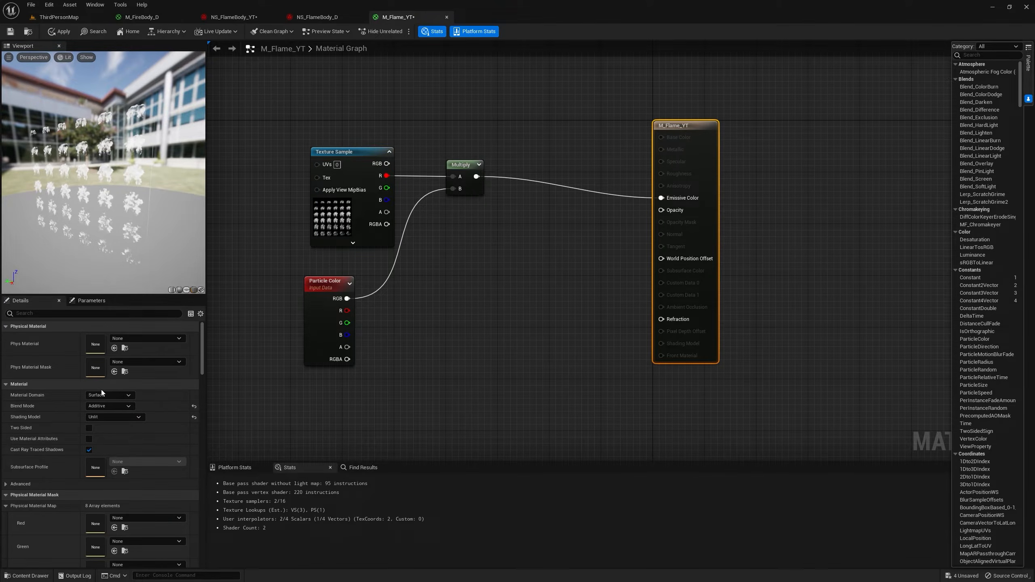
{"action": "left_click", "coordinate": [122, 405]}
{"action": "left_click", "coordinate": [112, 430]}
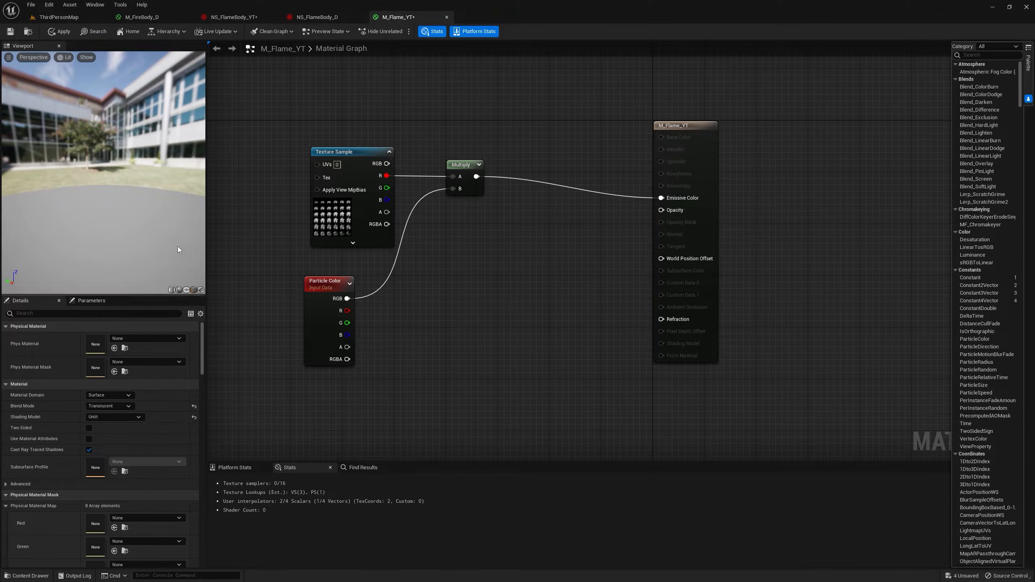
{"action": "left_click_drag", "start_coordinate": [163, 230], "coordinate": [175, 225]}
{"action": "left_click_drag", "start_coordinate": [98, 205], "coordinate": [119, 204]}
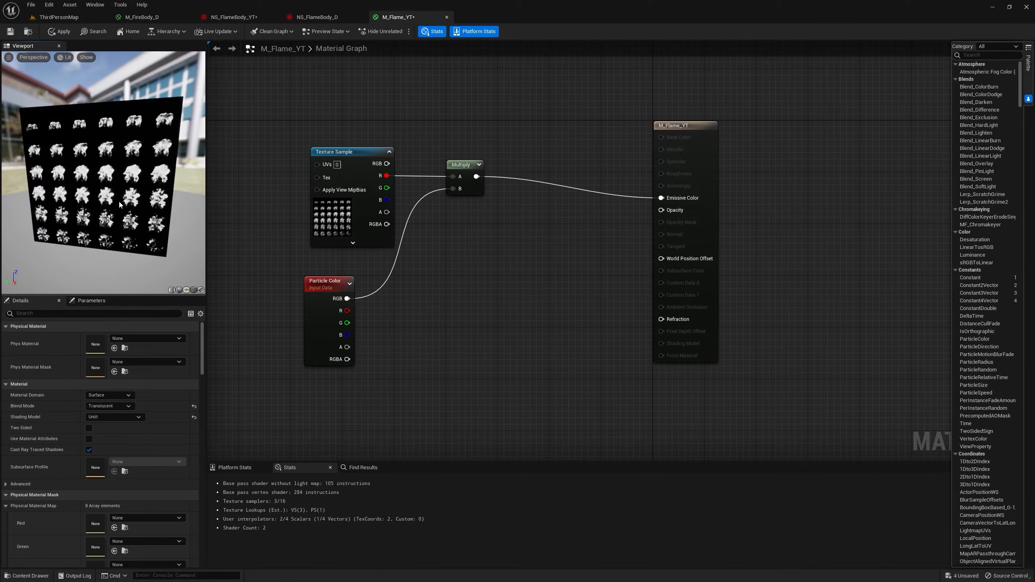
- Add a second Multiply of the texture's red channel and the particle color's alpha, and connect it to Opacity
{"action": "left_click", "coordinate": [507, 224]}
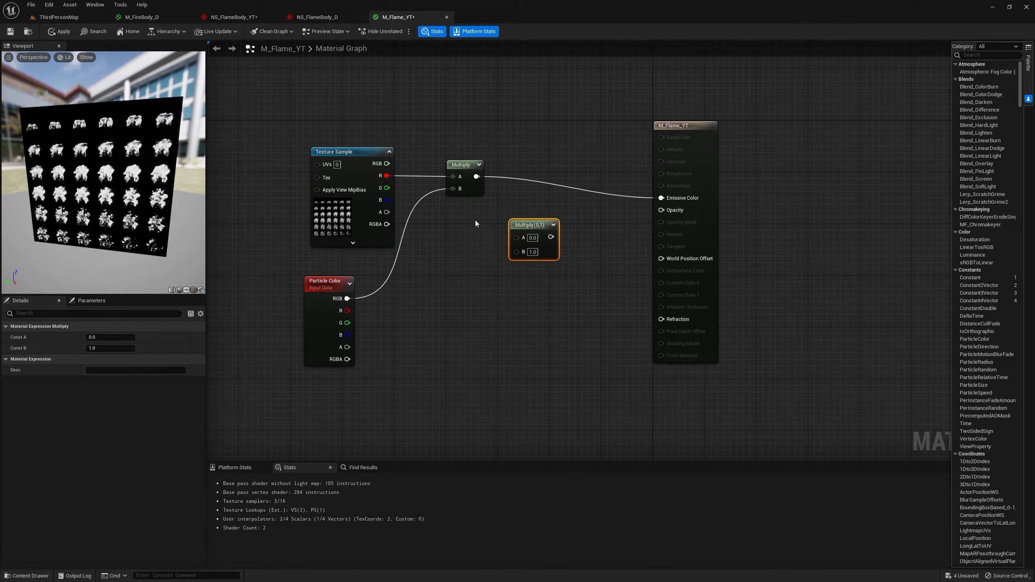
{"action": "left_click_drag", "start_coordinate": [387, 212], "coordinate": [433, 206]}
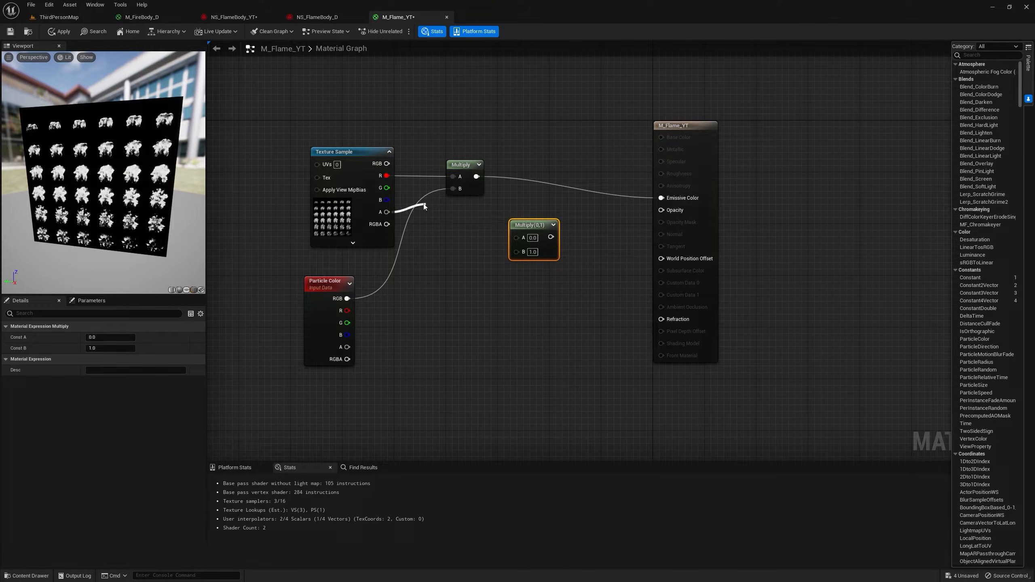
{"action": "left_click", "coordinate": [423, 201]}
{"action": "left_click_drag", "start_coordinate": [514, 244], "coordinate": [517, 238]}
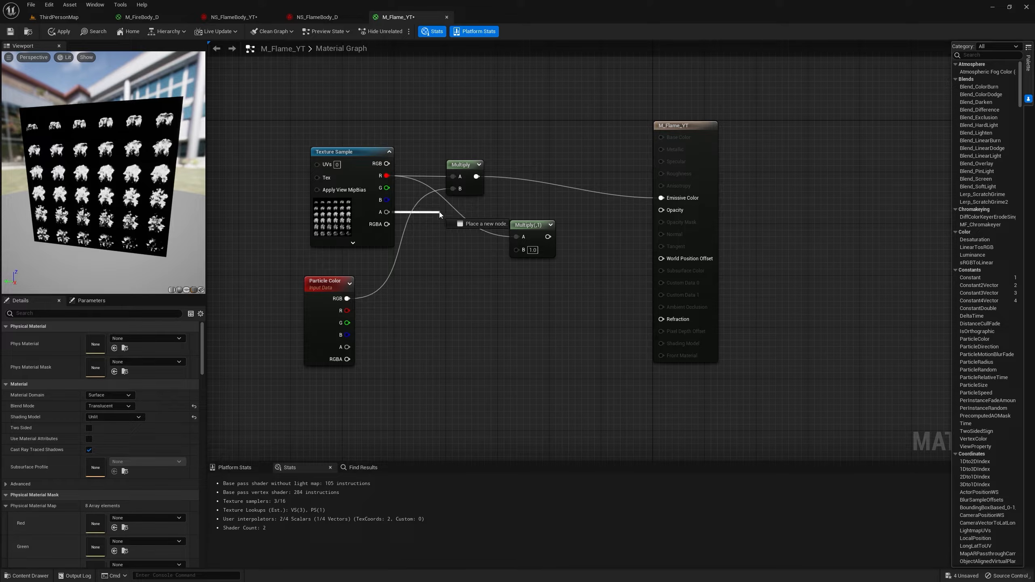
{"action": "mouse_move", "coordinate": [421, 215]}
{"action": "left_mouse_down"}
{"action": "mouse_move", "coordinate": [460, 195]}
{"action": "mouse_move", "coordinate": [434, 216]}
{"action": "left_mouse_up"}
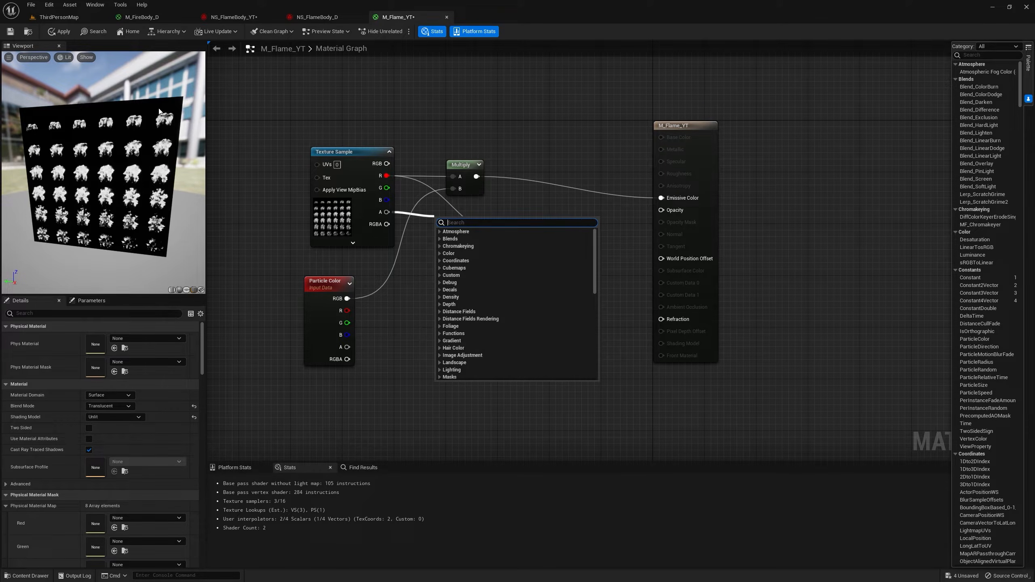
{"action": "key", "text": "Escape"}
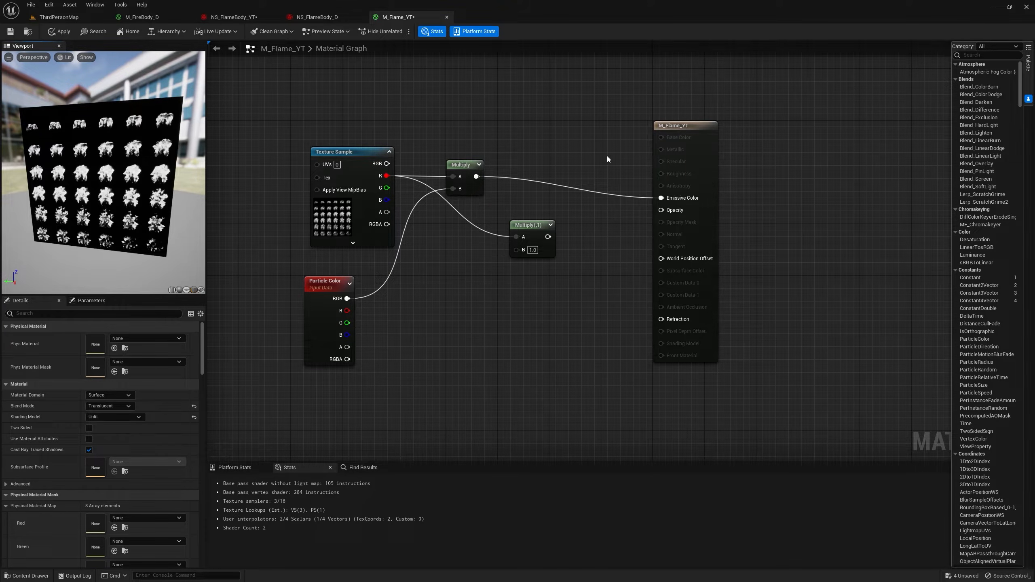
{"action": "left_click_drag", "start_coordinate": [548, 237], "coordinate": [672, 212]}
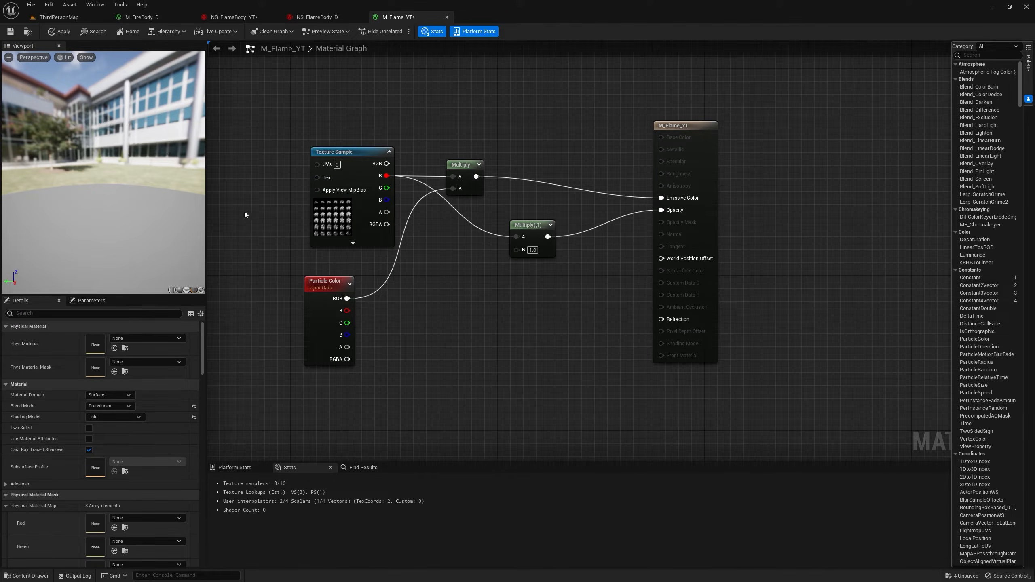
{"action": "left_click_drag", "start_coordinate": [155, 195], "coordinate": [114, 207]}
{"action": "left_click_drag", "start_coordinate": [347, 347], "coordinate": [517, 249]}
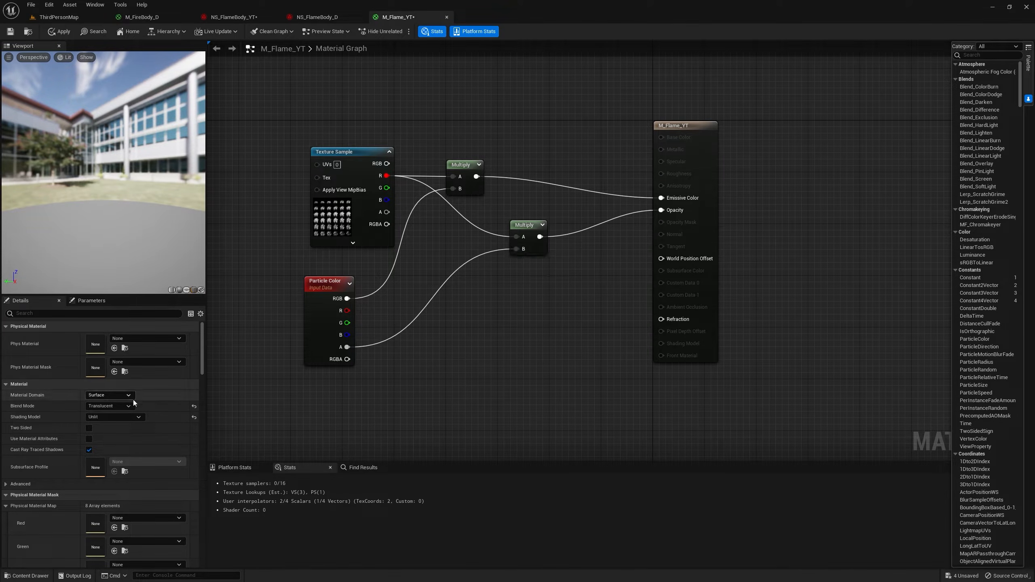
- Set the M_Flame_YT blend mode to Additive and apply the material changes
{"action": "left_click", "coordinate": [123, 407]}
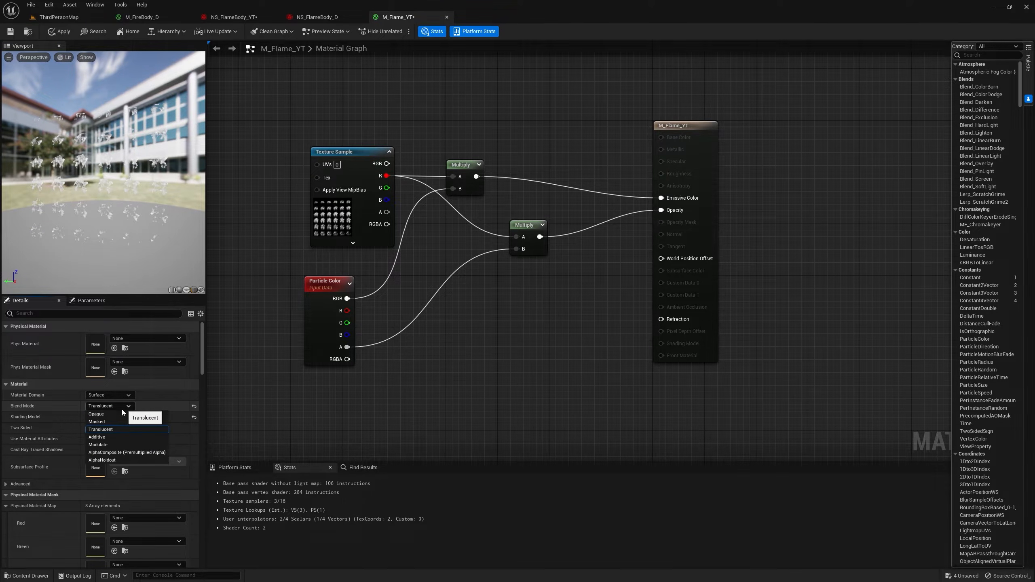
{"action": "left_click", "coordinate": [104, 435]}
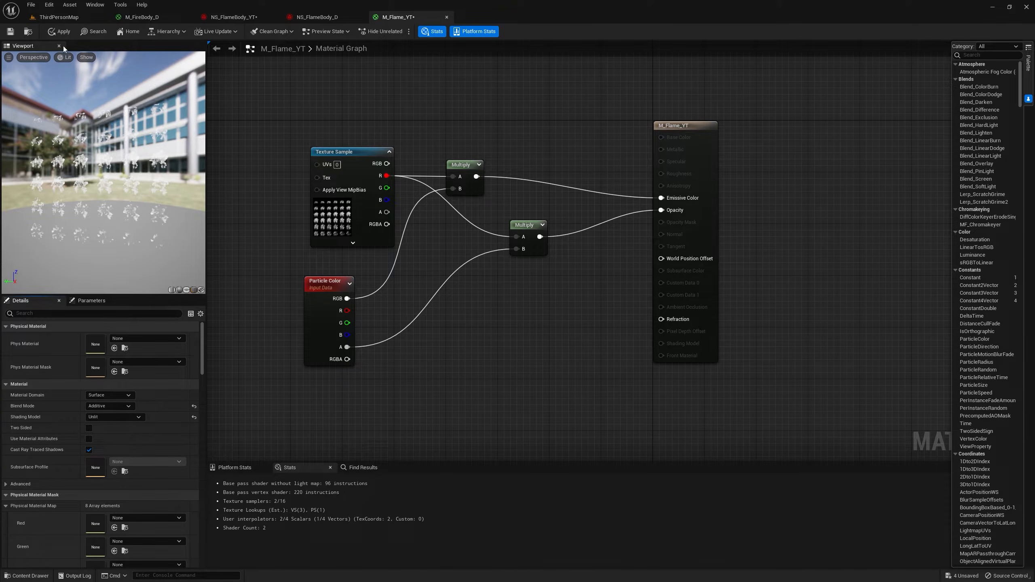
{"action": "left_click", "coordinate": [64, 34]}
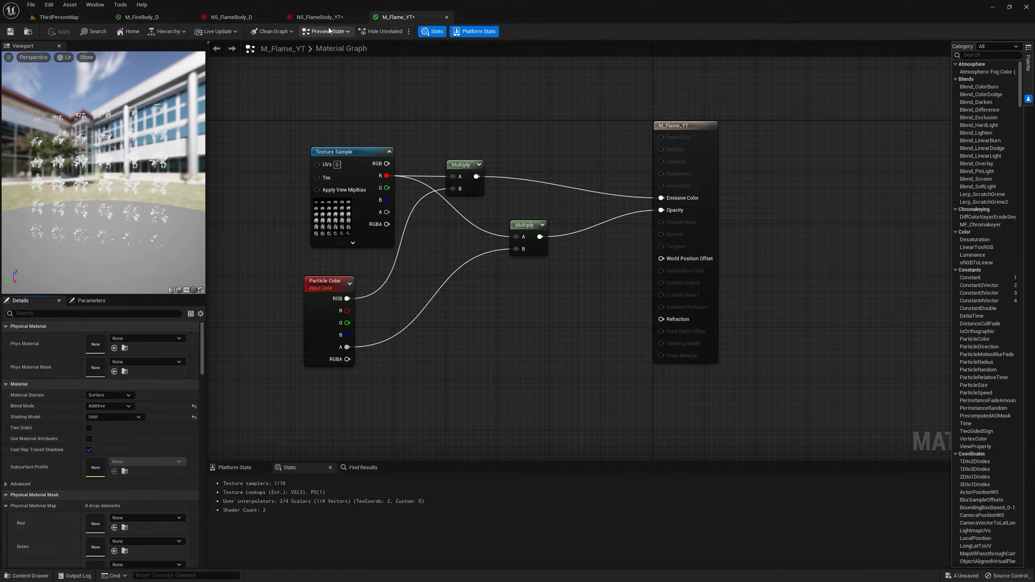
- Assign M_Flame_YT as the material of the Fountain emitter's Sprite Renderer in NS_FlameBody_YT
{"action": "left_click", "coordinate": [321, 17]}
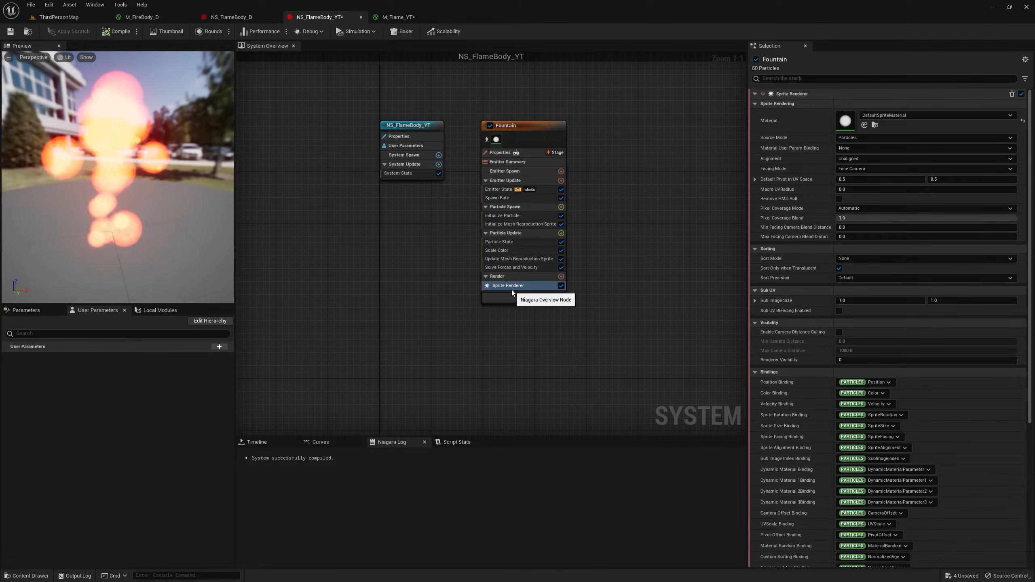
{"action": "left_click", "coordinate": [77, 17]}
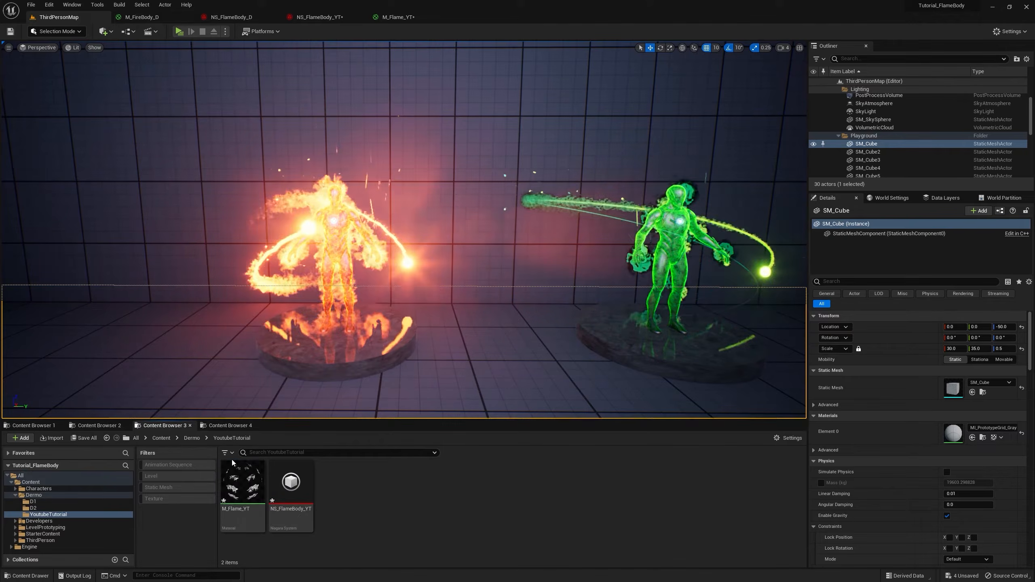
{"action": "left_click", "coordinate": [326, 17]}
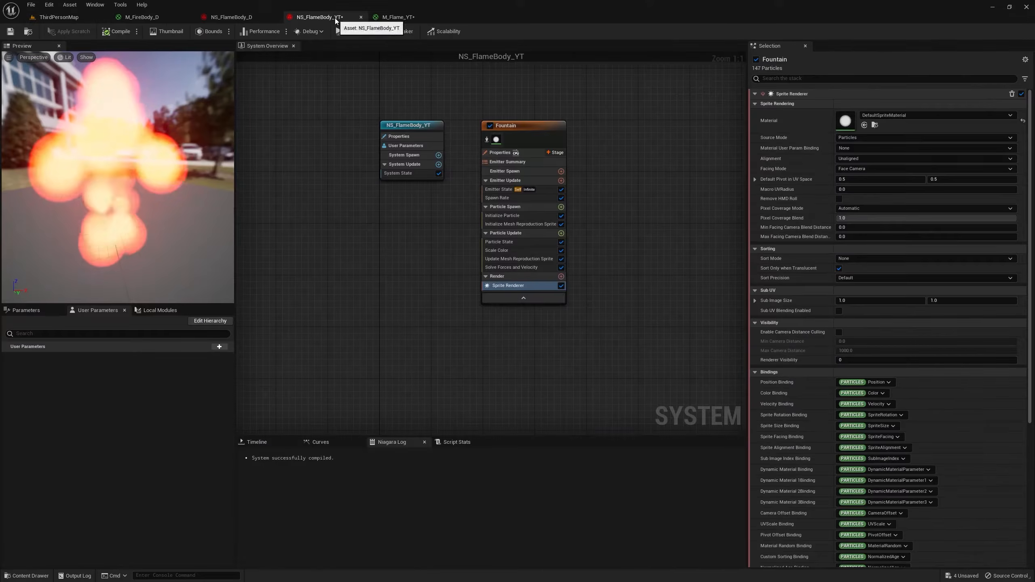
{"action": "left_click", "coordinate": [865, 125]}
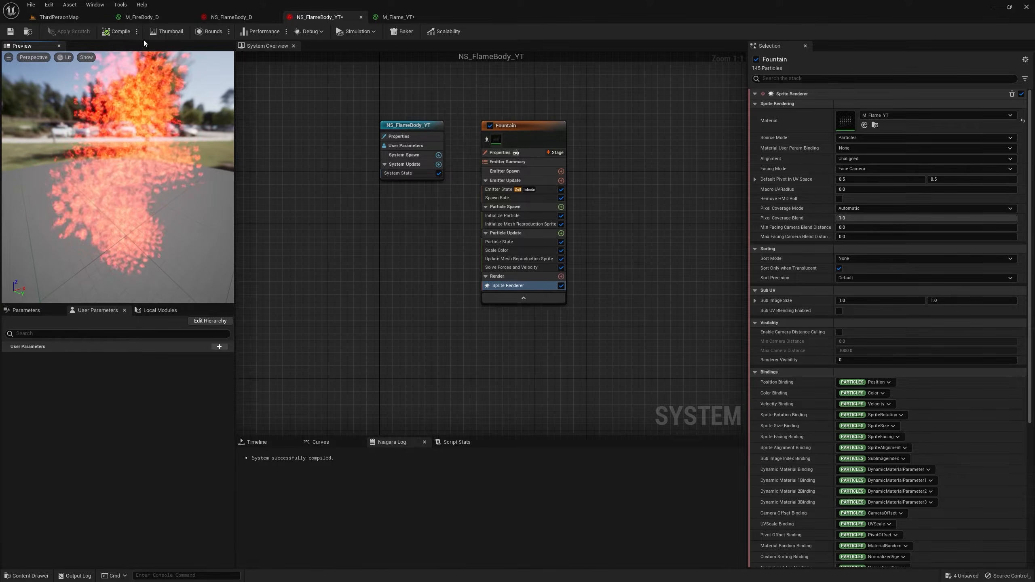
- Set the Sprite Renderer's Sub Image Size to 6 by 6 and enable Sub UV Blending
{"action": "left_click", "coordinate": [400, 18]}
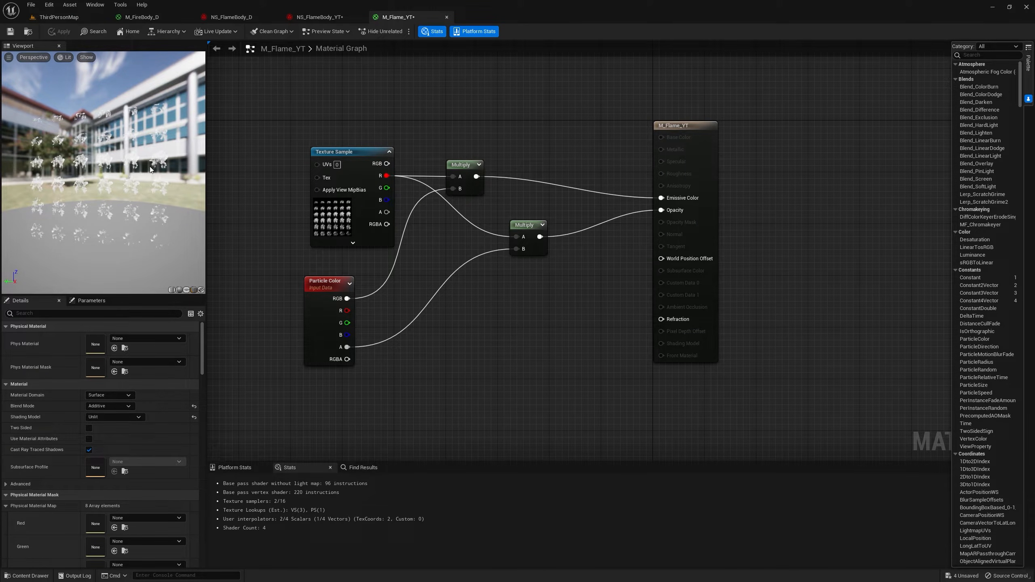
{"action": "left_click", "coordinate": [311, 17]}
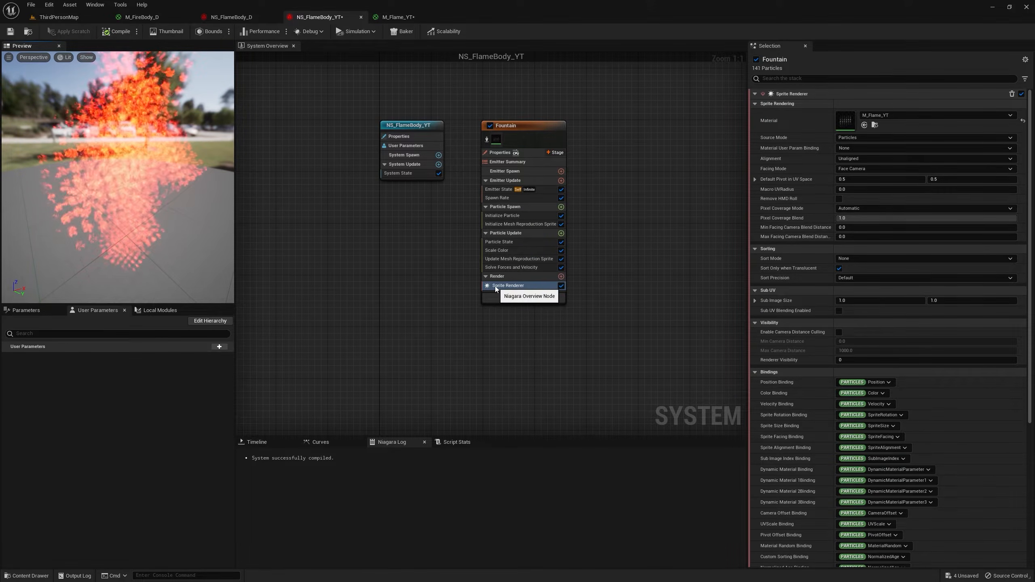
{"action": "left_click", "coordinate": [856, 301]}
{"action": "type", "text": "6"}
{"action": "key", "text": "Tab"}
{"action": "type", "text": "6"}
{"action": "key", "text": "Return"}
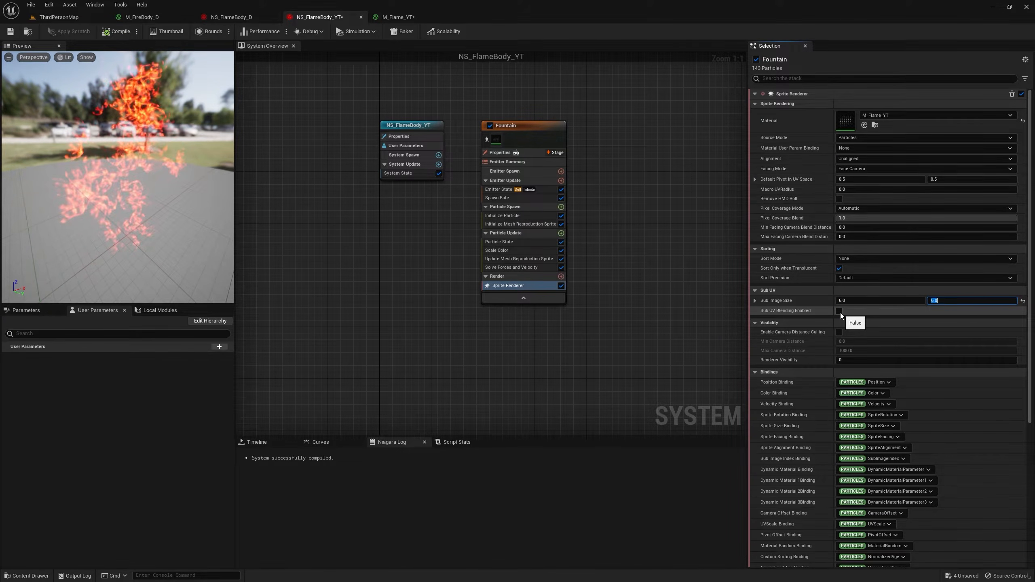
{"action": "left_click", "coordinate": [839, 311]}
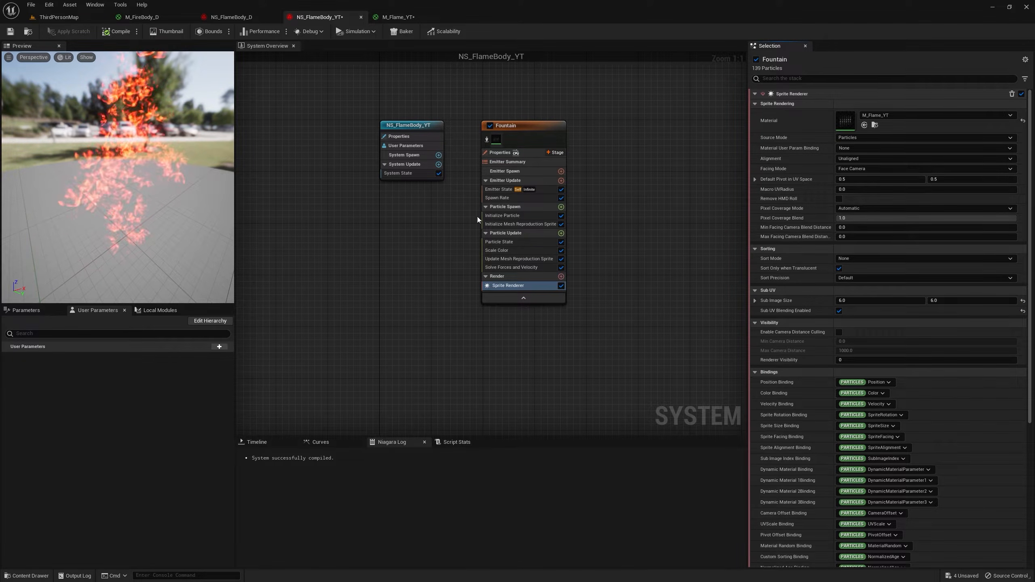
- Add a Sub UVAnimation module to the Fountain emitter's Particle Update and set its source to Sprite Renderer
{"action": "left_click", "coordinate": [508, 233]}
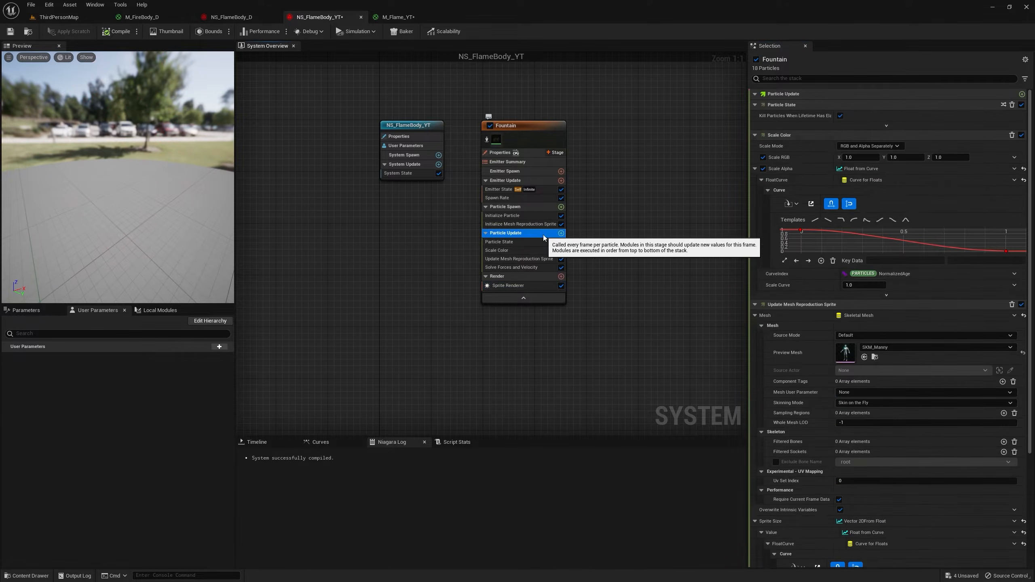
{"action": "left_click", "coordinate": [514, 268]}
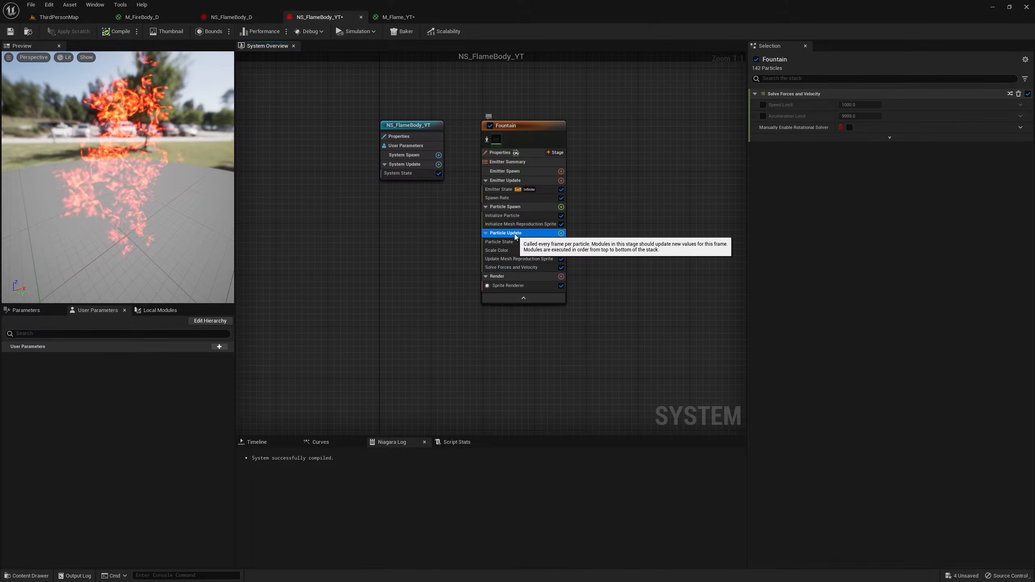
{"action": "left_click", "coordinate": [550, 234]}
{"action": "left_click", "coordinate": [561, 234]}
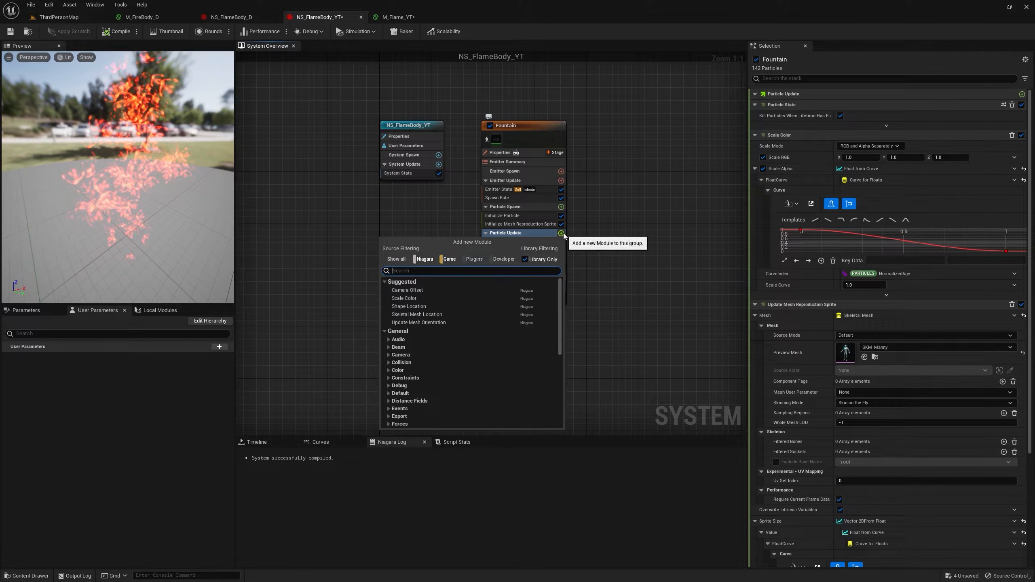
{"action": "type", "text": "sub"}
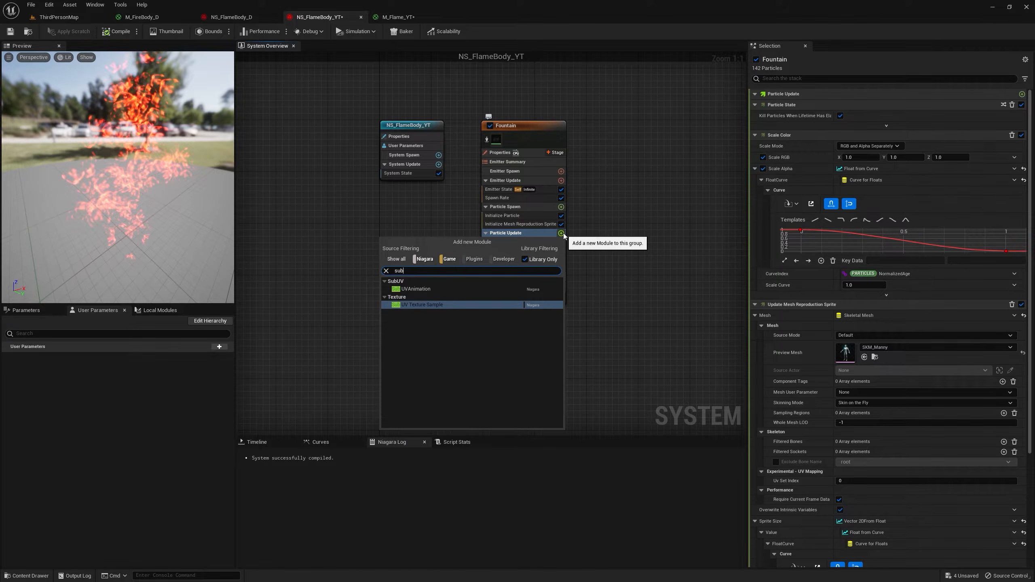
{"action": "left_click", "coordinate": [438, 289]}
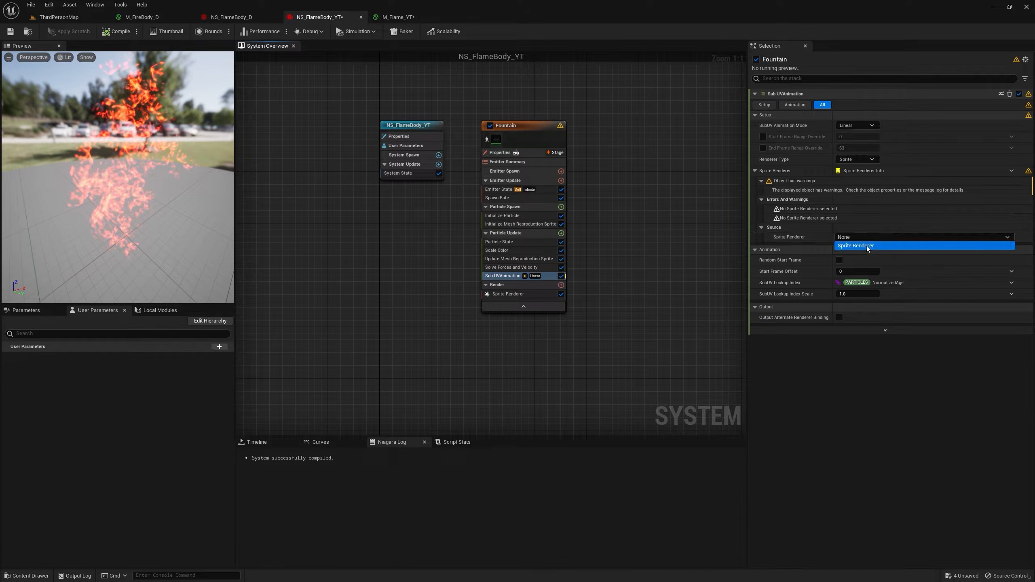
{"action": "left_click", "coordinate": [853, 245]}
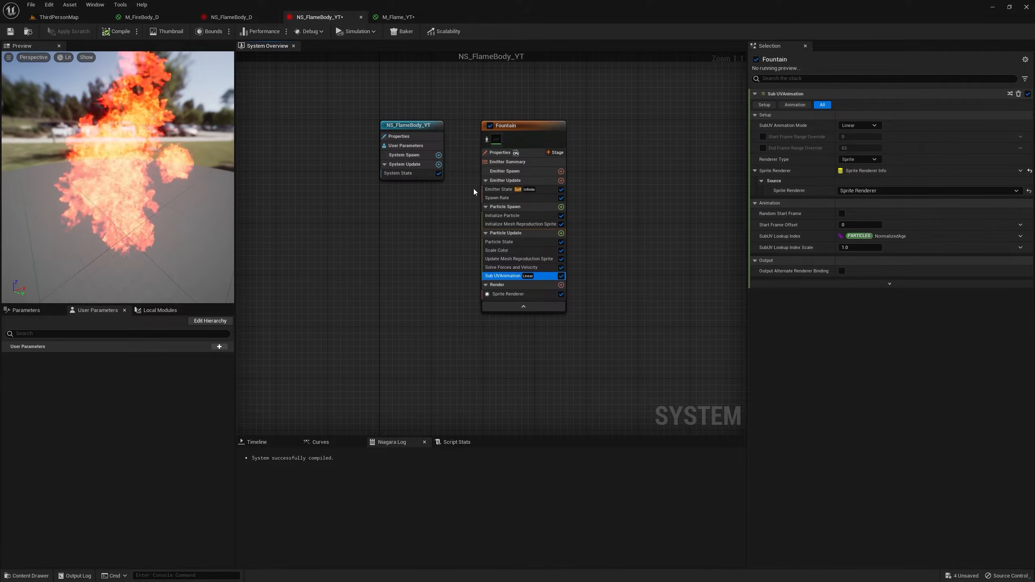
{"action": "left_click", "coordinate": [529, 295]}
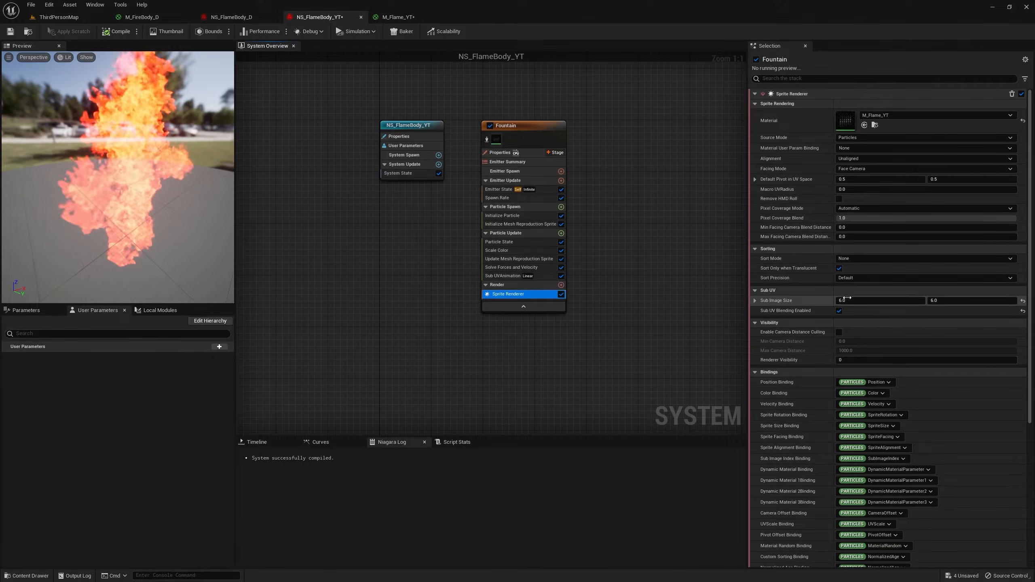
{"action": "left_click", "coordinate": [516, 275]}
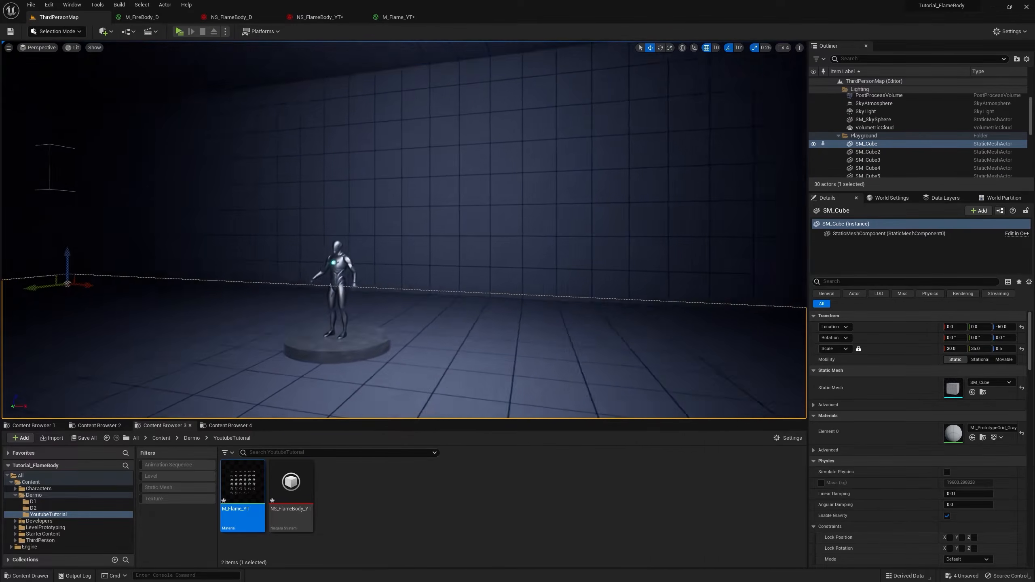
- In the ThirdPersonMap level, attach NS_FlameBody_YT to the skeletal mesh component of the SKM_Manny4 actor
{"action": "key", "text": "w"}
{"action": "right_click_drag", "start_coordinate": [480, 207], "coordinate": [512, 218]}
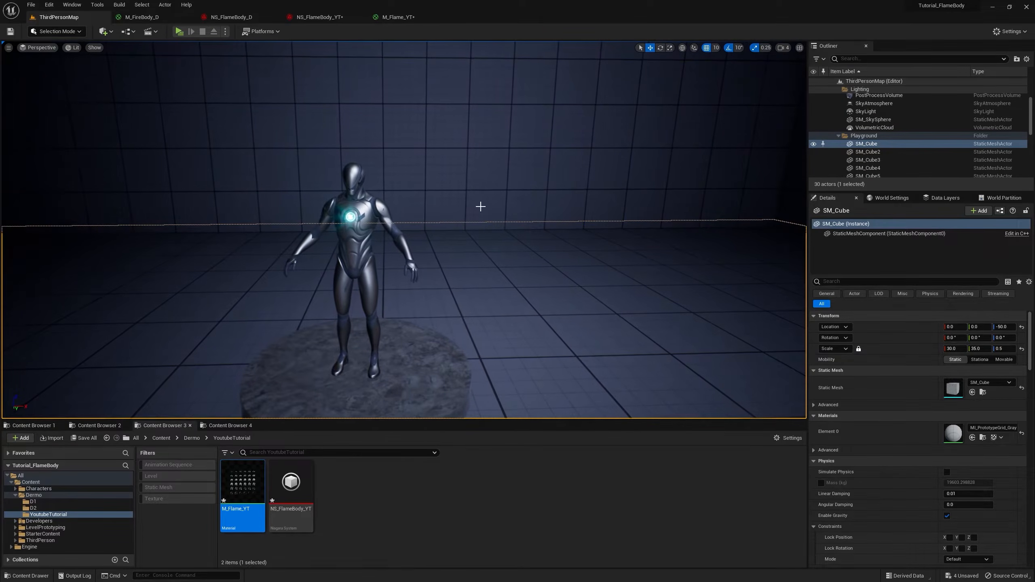
{"action": "left_click", "coordinate": [369, 234]}
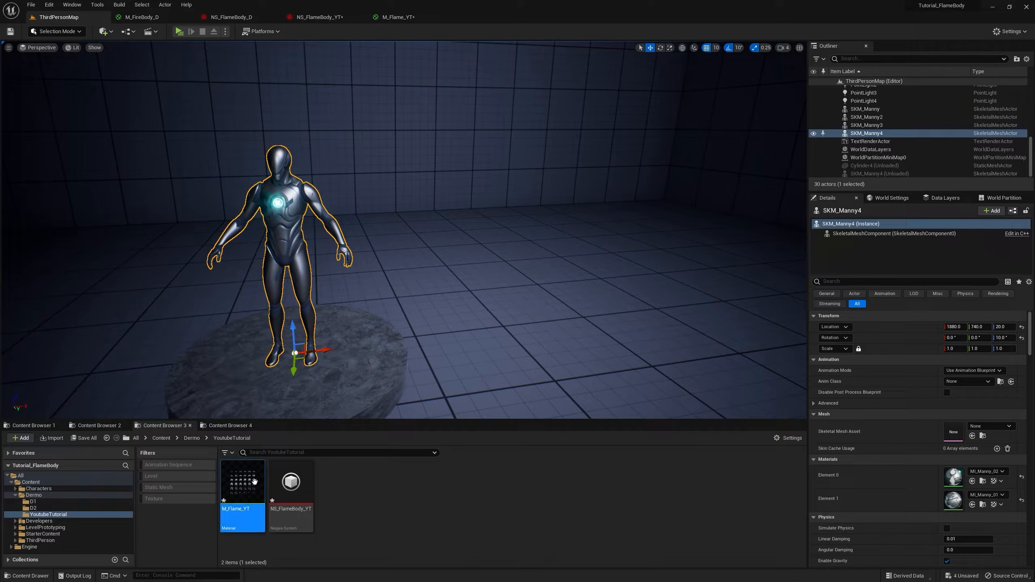
{"action": "left_click_drag", "start_coordinate": [291, 485], "coordinate": [772, 330]}
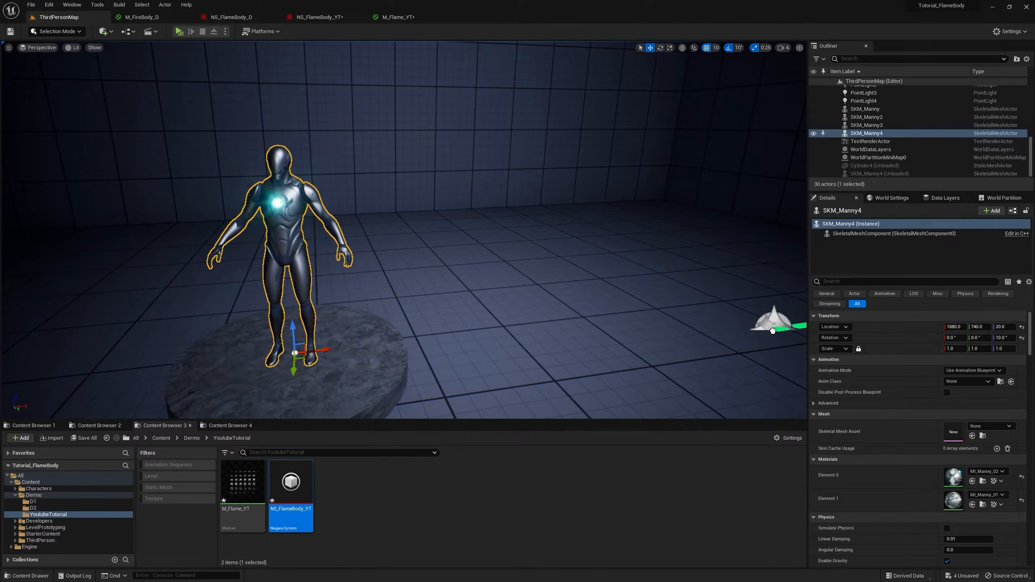
{"action": "left_click_drag", "start_coordinate": [875, 233], "coordinate": [876, 234]}
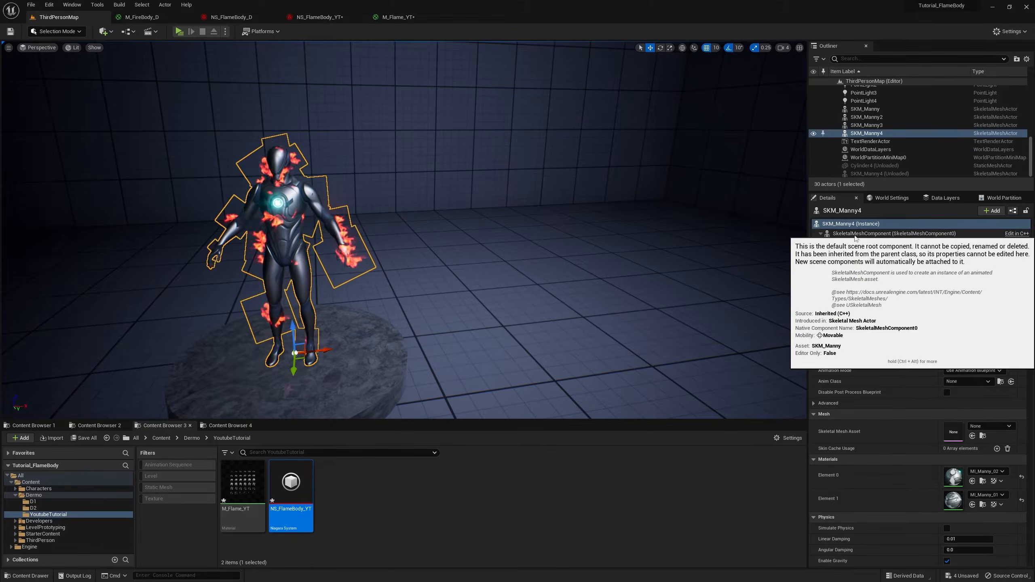
{"action": "left_click", "coordinate": [486, 244]}
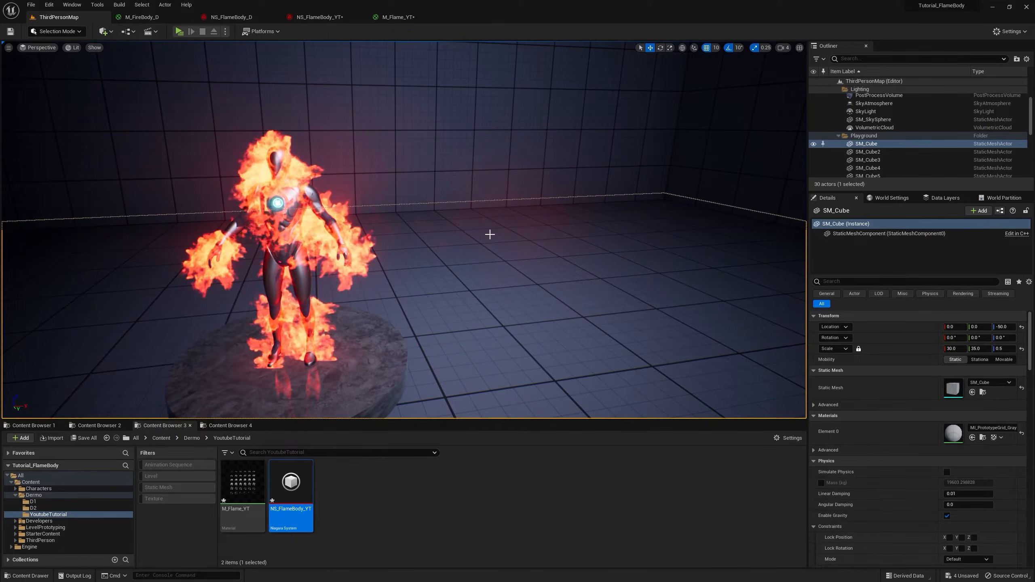
{"action": "key", "text": "a"}
{"action": "mouse_move", "coordinate": [495, 238]}
{"action": "right_mouse_down"}
{"action": "mouse_move", "coordinate": [496, 268]}
{"action": "mouse_move", "coordinate": [498, 237]}
{"action": "right_mouse_up"}
{"action": "key", "text": "w"}
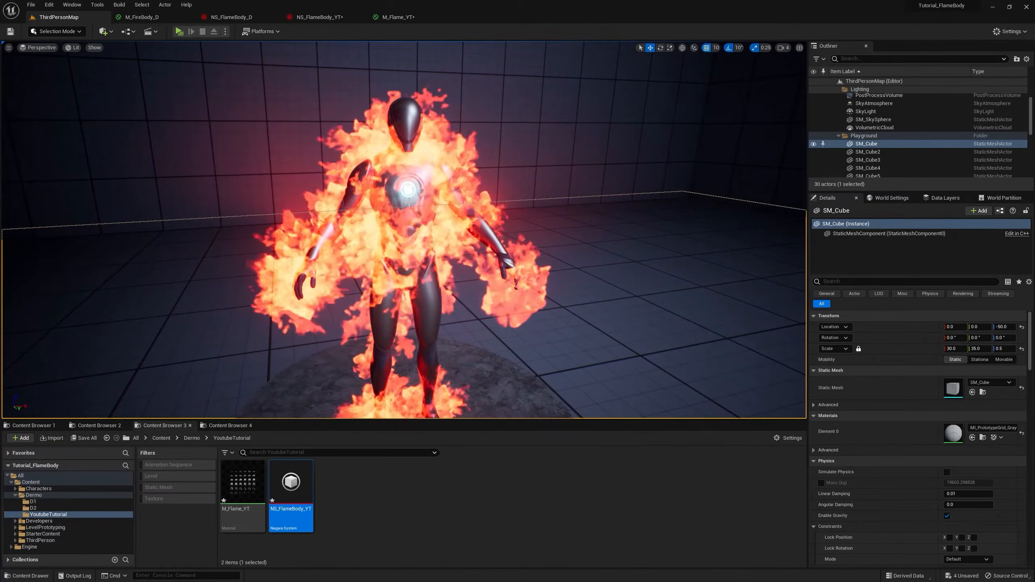
- Set the sprite size Scale Curve to 50 in NS_FlameBody_YT's Update Mesh Reproduction Sprite module
{"action": "left_click", "coordinate": [320, 16]}
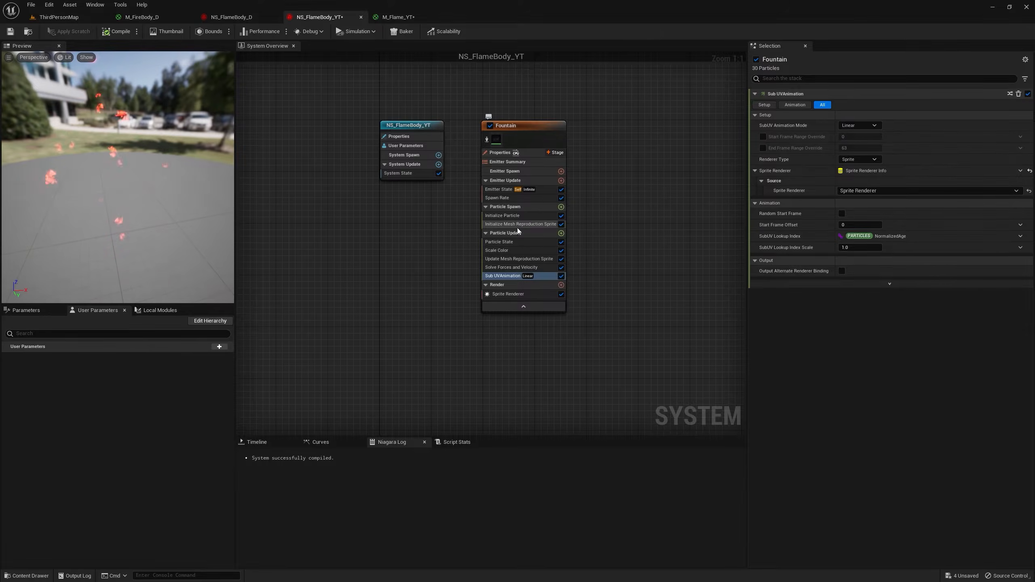
{"action": "left_click", "coordinate": [529, 259]}
{"action": "left_click", "coordinate": [872, 439]}
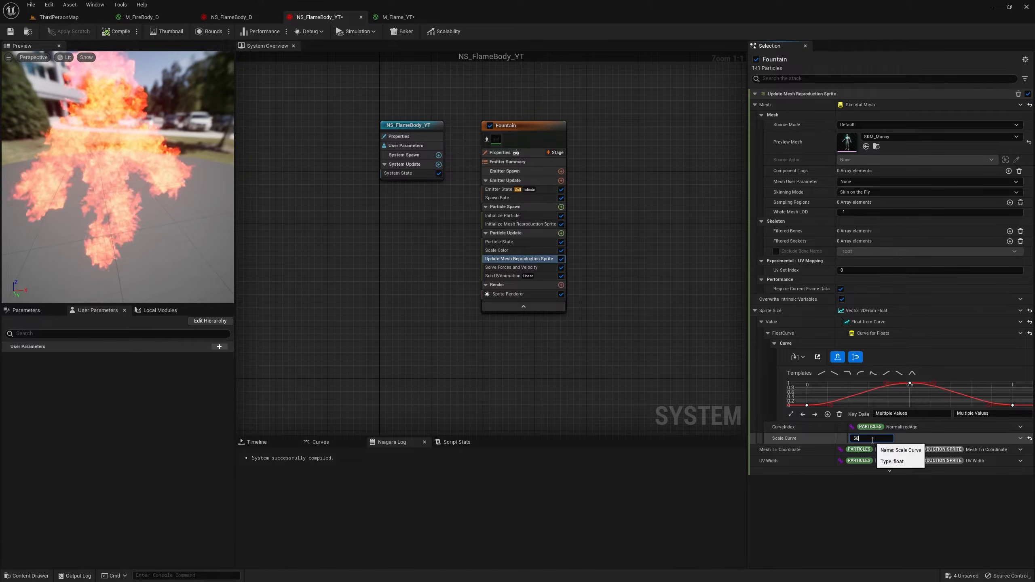
{"action": "type", "text": "50"}
{"action": "key", "text": "Return"}
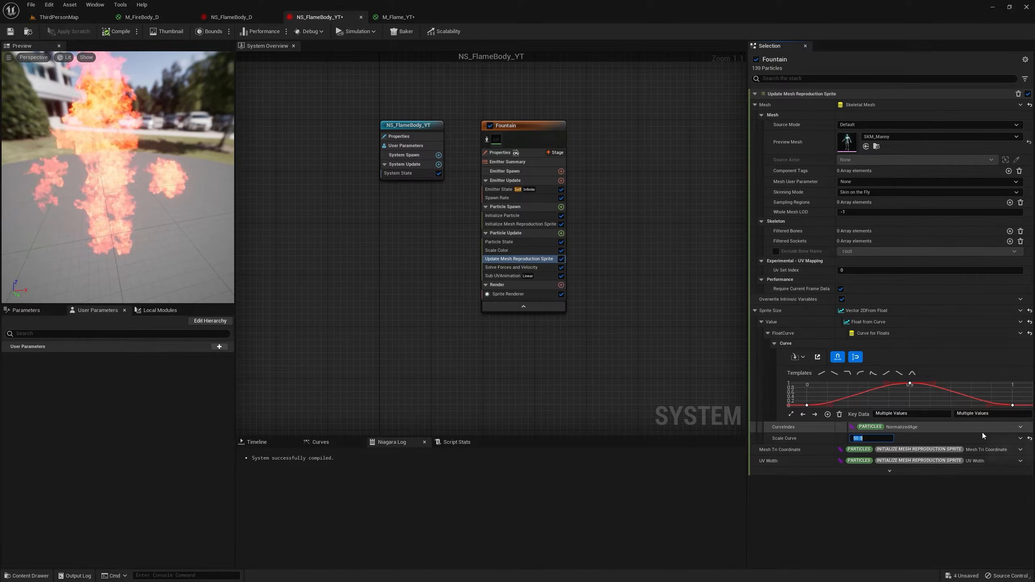
- Drive the sprite size Scale Curve with a Random Range Float from minimum 25 to maximum 40
{"action": "left_click", "coordinate": [1020, 438]}
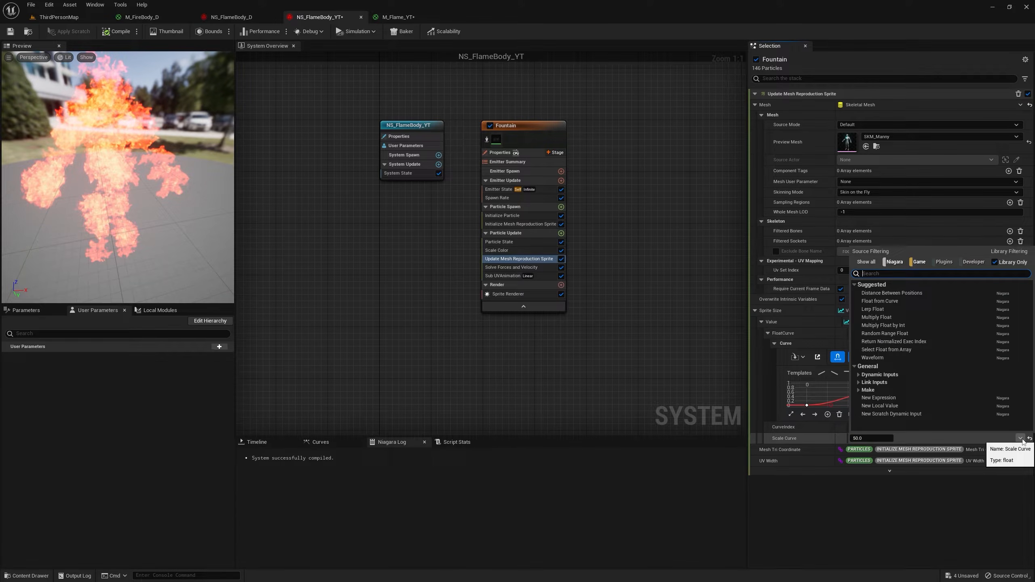
{"action": "type", "text": "rand"}
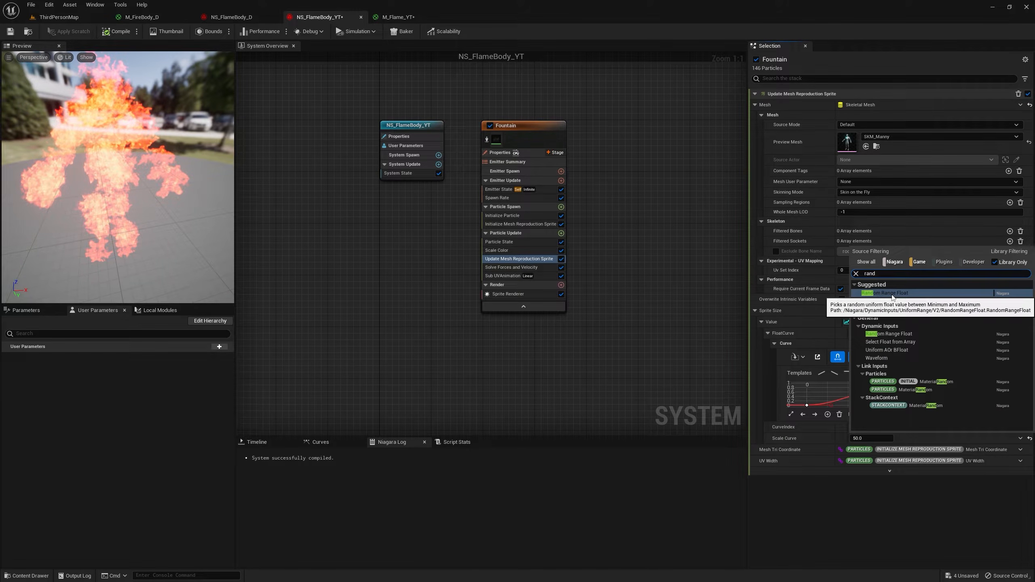
{"action": "left_click", "coordinate": [892, 294]}
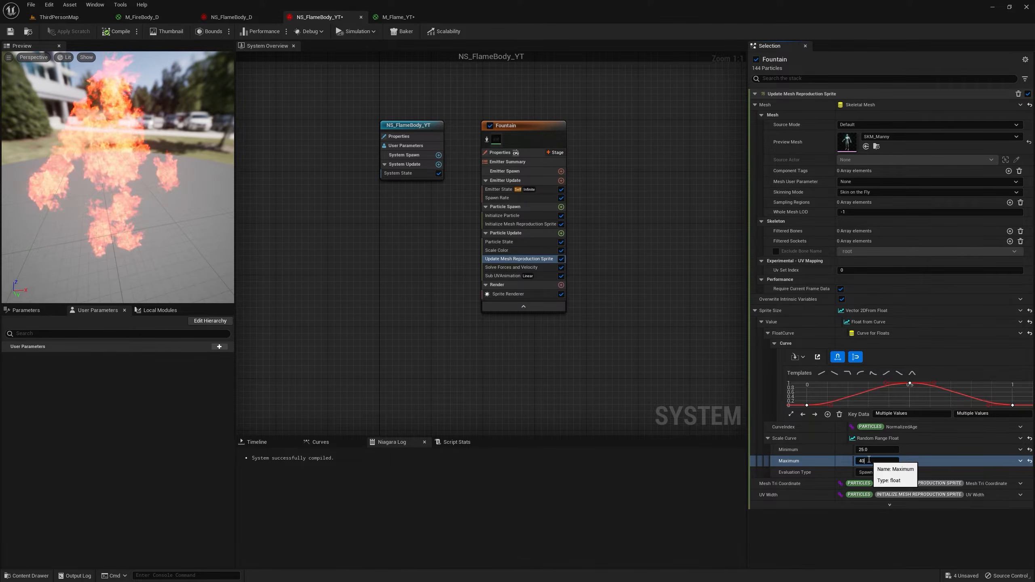
{"action": "type", "text": "40"}
{"action": "key", "text": "Return"}
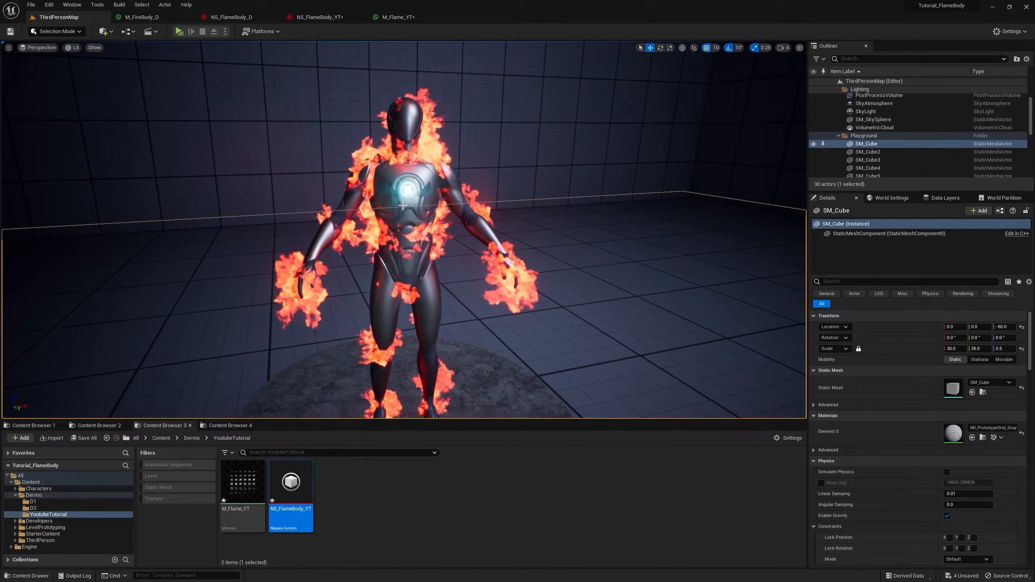
- Add a Depth Fade node in M_Flame_YT between the second Multiply's output and the material's Opacity input
{"action": "key", "text": "w"}
{"action": "right_click_drag", "start_coordinate": [372, 72], "coordinate": [365, 61]}
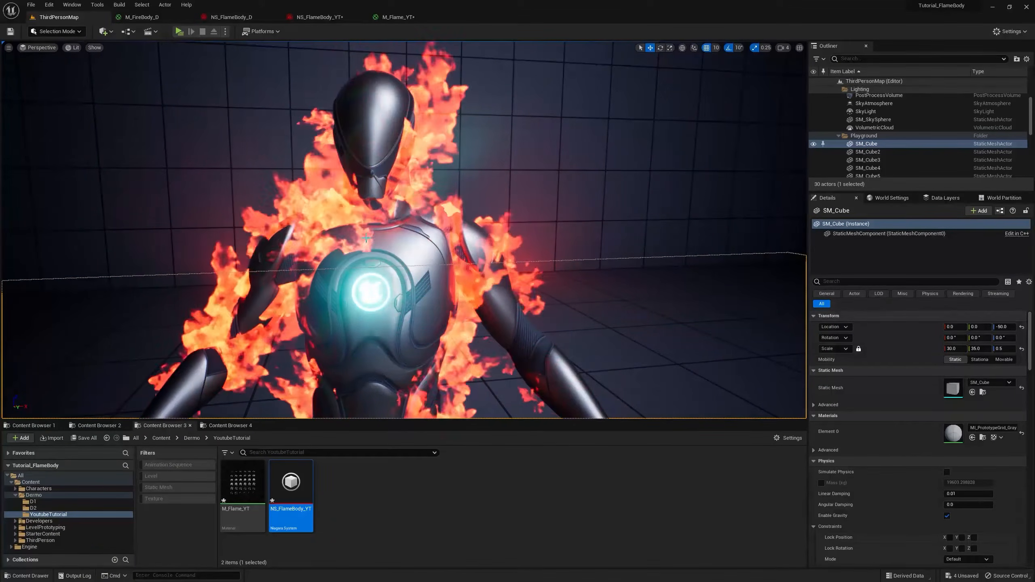
{"action": "key", "text": "a"}
{"action": "mouse_move", "coordinate": [349, 261]}
{"action": "right_mouse_down"}
{"action": "mouse_move", "coordinate": [412, 275]}
{"action": "mouse_move", "coordinate": [359, 255]}
{"action": "mouse_move", "coordinate": [343, 265]}
{"action": "right_mouse_up"}
{"action": "key", "text": "d"}
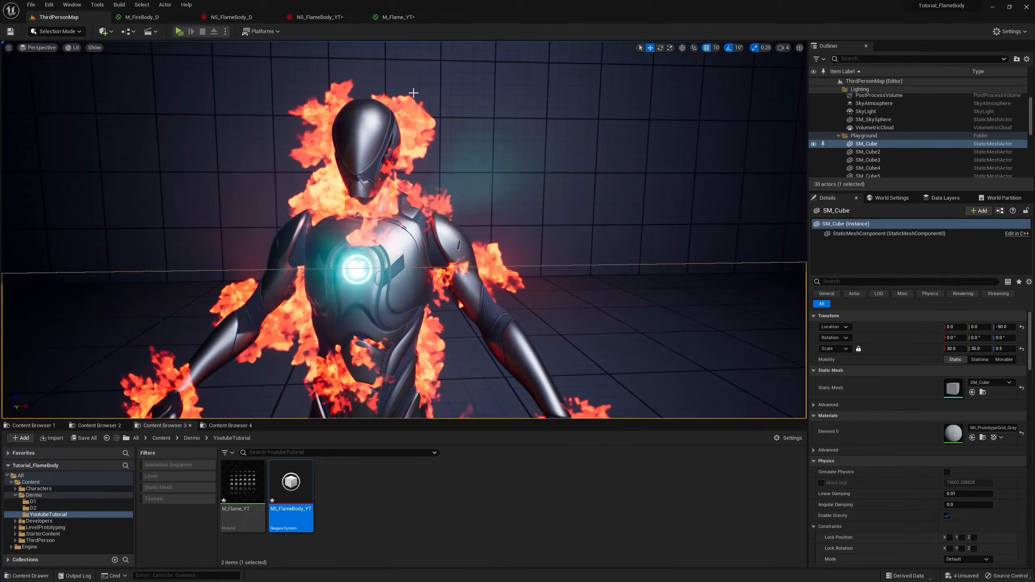
{"action": "left_click", "coordinate": [387, 17]}
{"action": "right_click", "coordinate": [430, 278]}
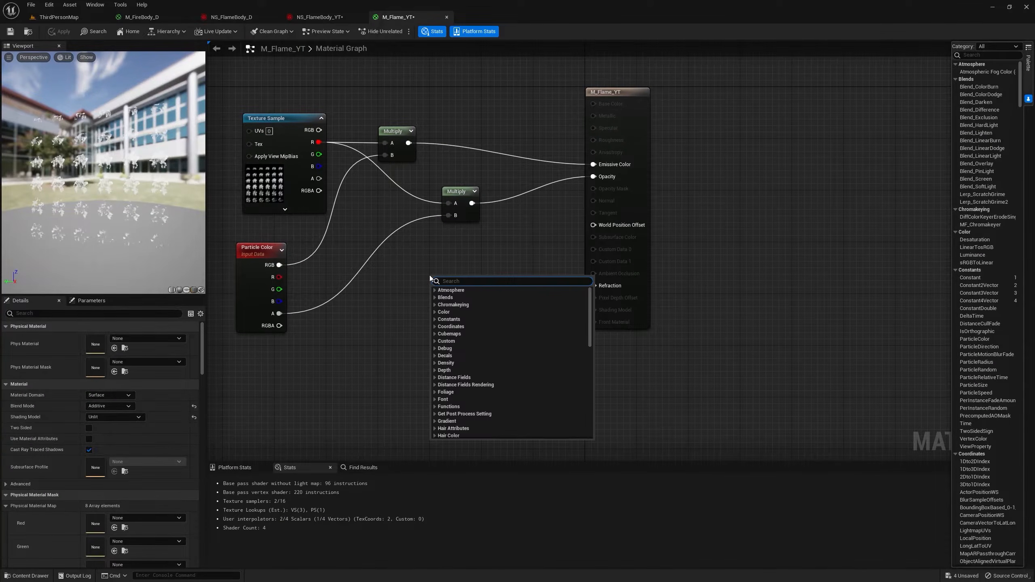
{"action": "type", "text": "de"}
{"action": "key", "text": "Return"}
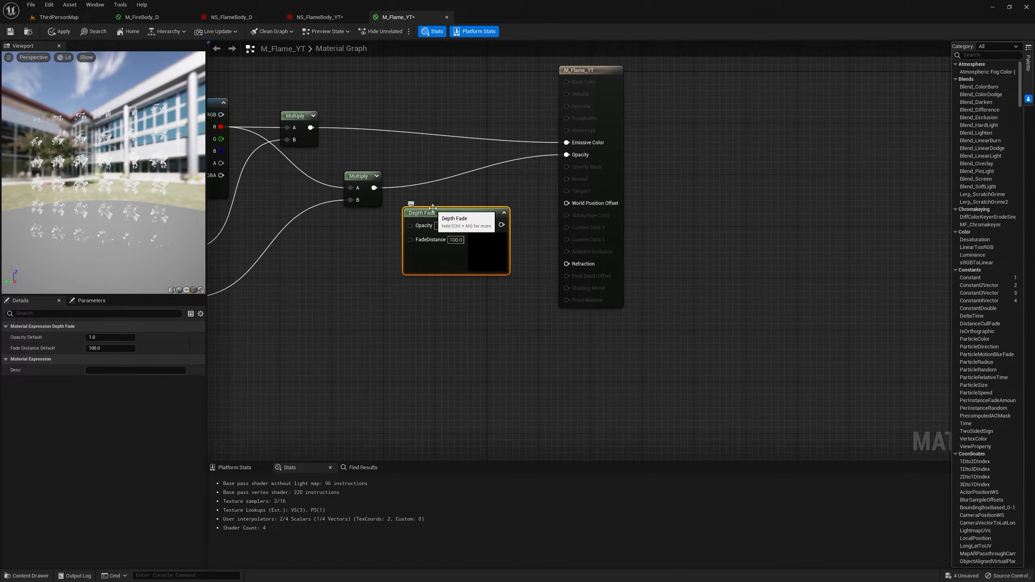
{"action": "left_click_drag", "start_coordinate": [432, 207], "coordinate": [472, 173]}
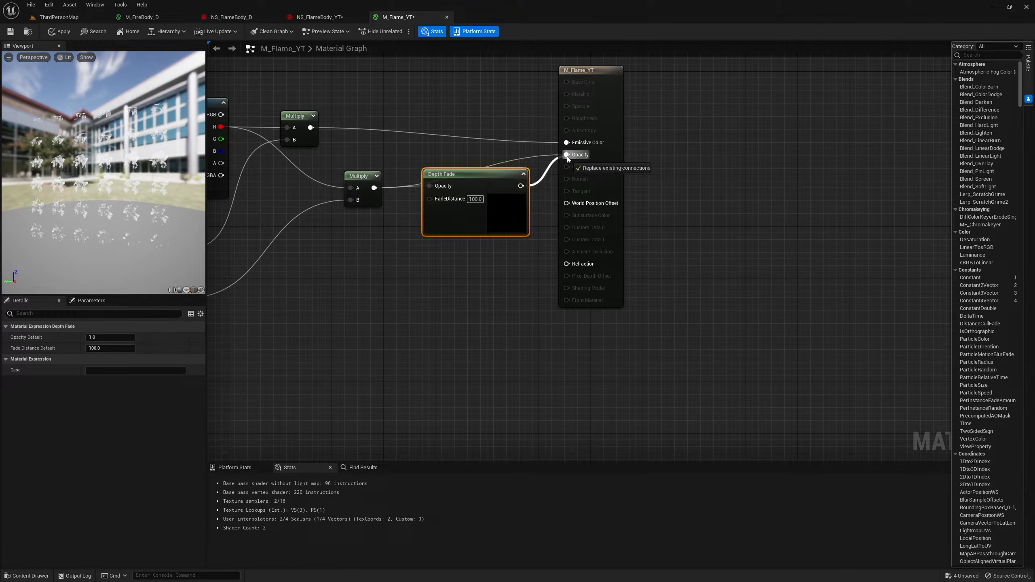
{"action": "left_click_drag", "start_coordinate": [568, 159], "coordinate": [567, 155]}
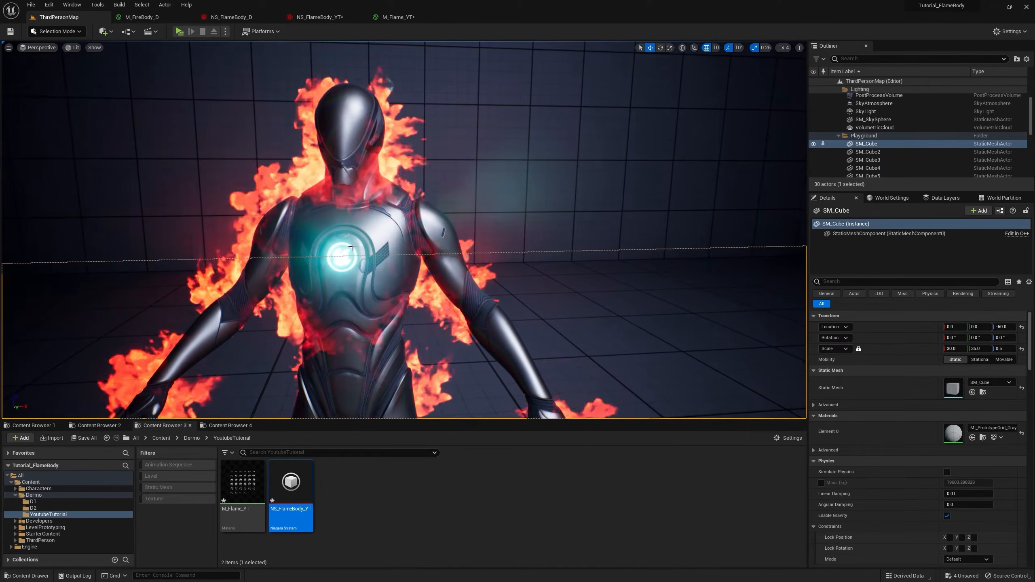
- Add a Camera Offset module to Particle Spawn in NS_FlameBody_YT and set its Camera Offset Amount to 10
{"action": "left_click", "coordinate": [320, 21]}
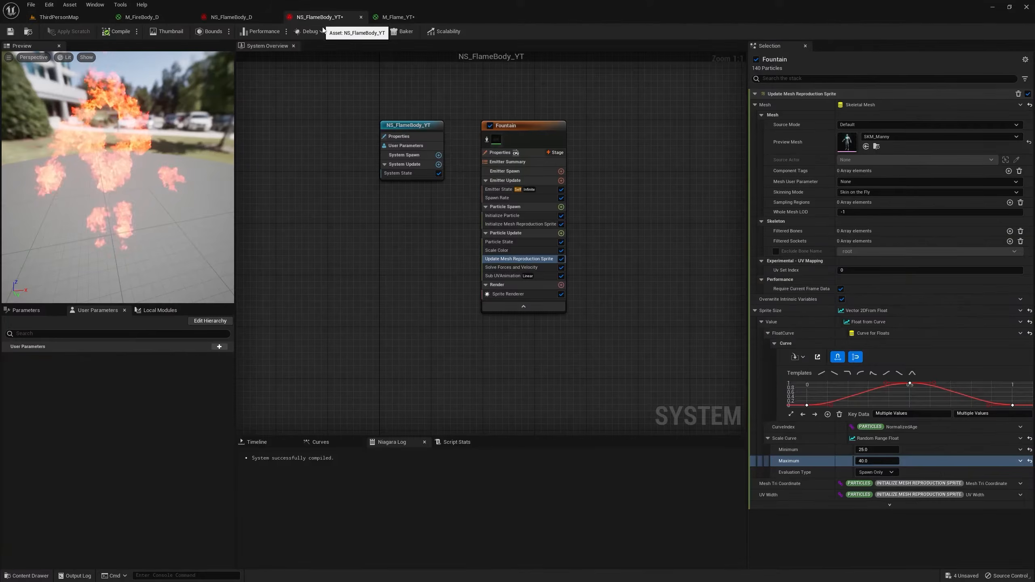
{"action": "left_click", "coordinate": [514, 206]}
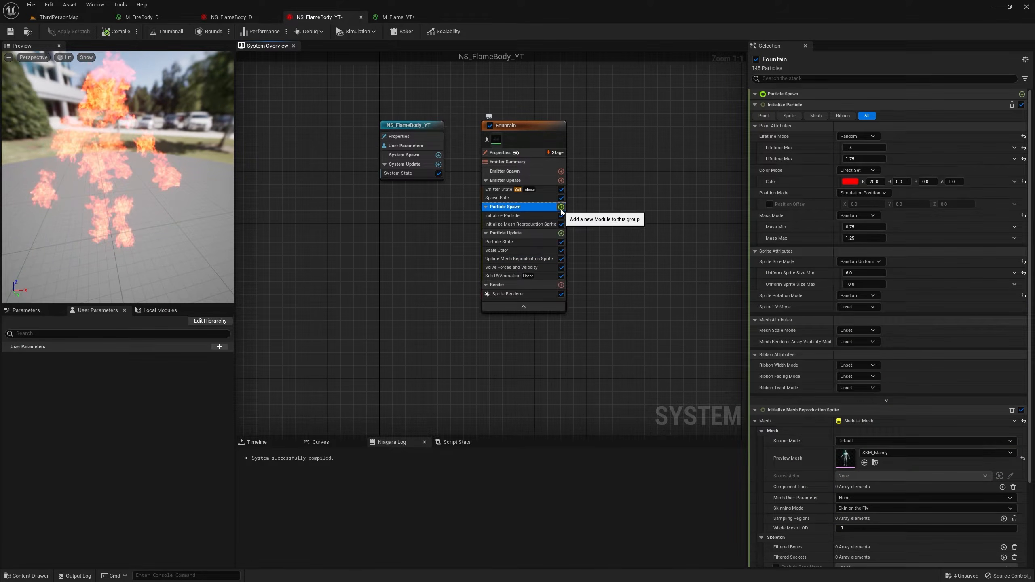
{"action": "left_click", "coordinate": [562, 207]}
{"action": "type", "text": "ca"}
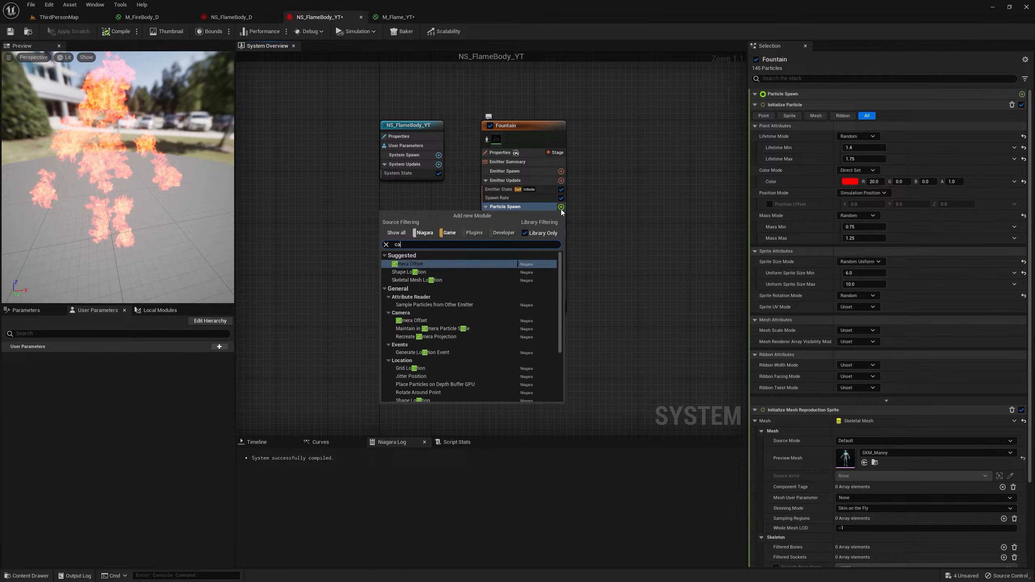
{"action": "key", "text": "Return"}
{"action": "left_click", "coordinate": [860, 104]}
{"action": "type", "text": "10"}
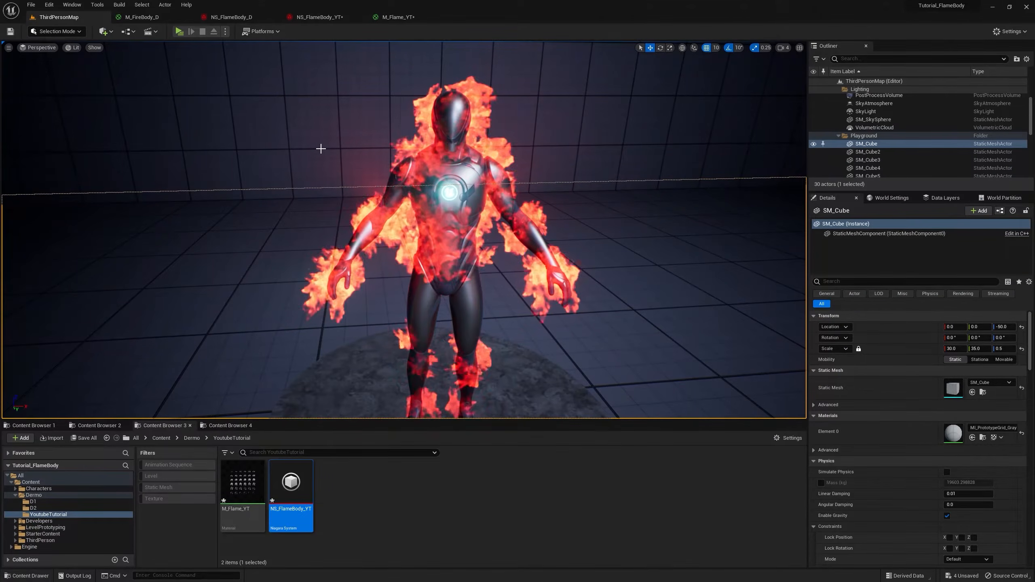
{"action": "left_click", "coordinate": [313, 20]}
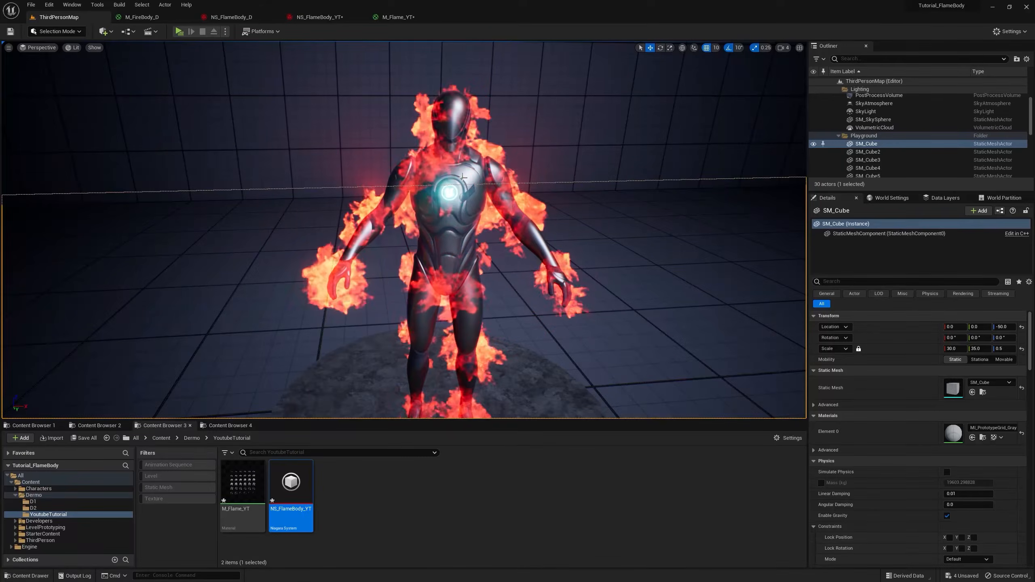
- Set the Fountain emitter's Sim Target to GPUCompute Sim and its Calculate Bounds Mode to Fixed in NS_FlameBody_YT
{"action": "left_click", "coordinate": [320, 18]}
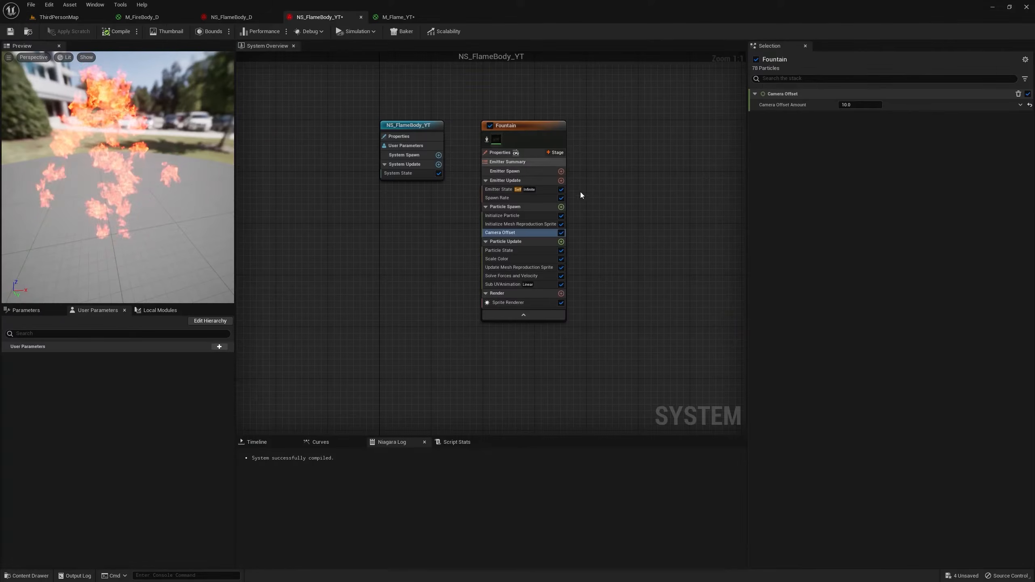
{"action": "left_click", "coordinate": [527, 198]}
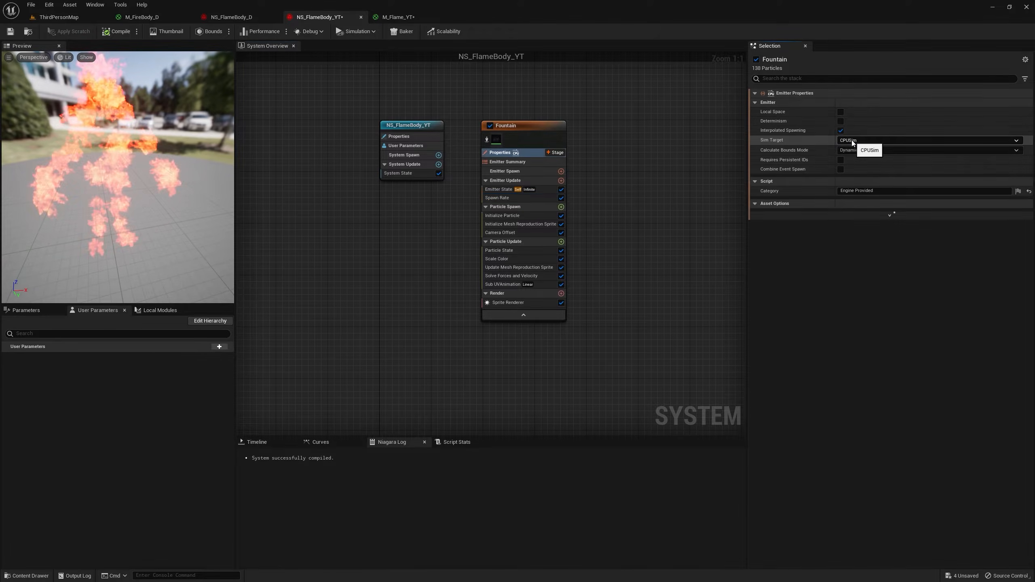
{"action": "left_click", "coordinate": [852, 141]}
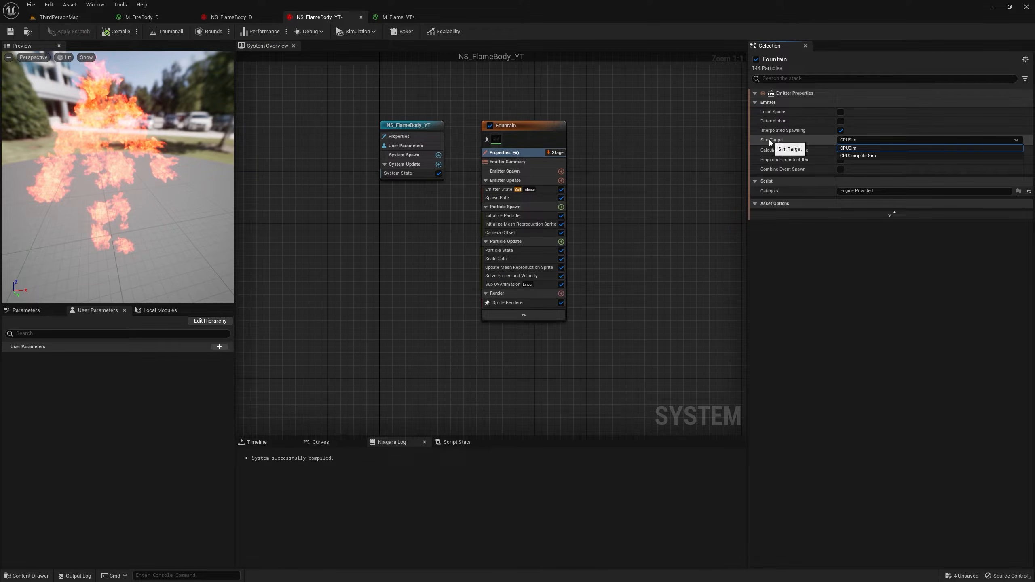
{"action": "left_click", "coordinate": [871, 155]}
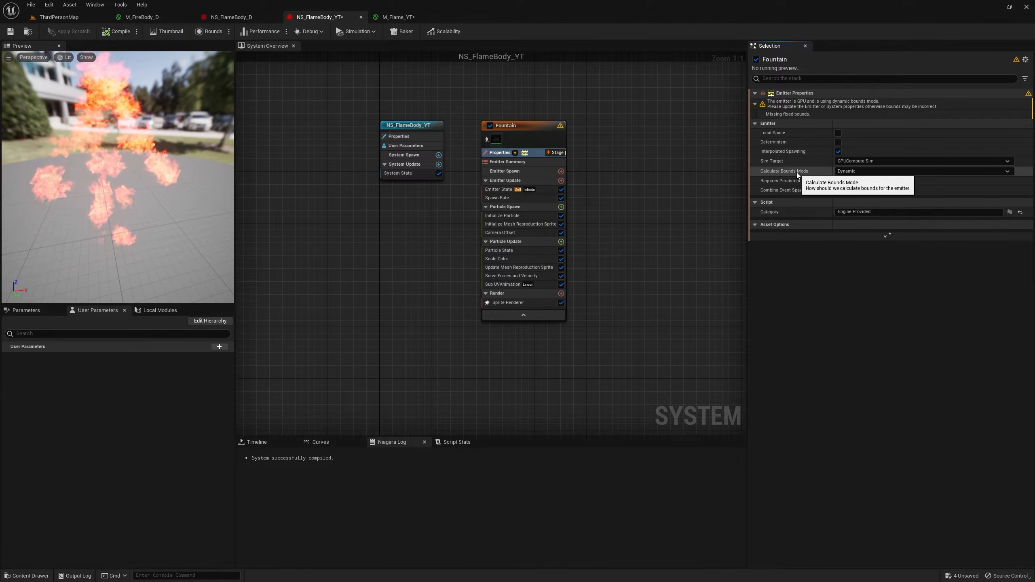
{"action": "left_click", "coordinate": [856, 172]}
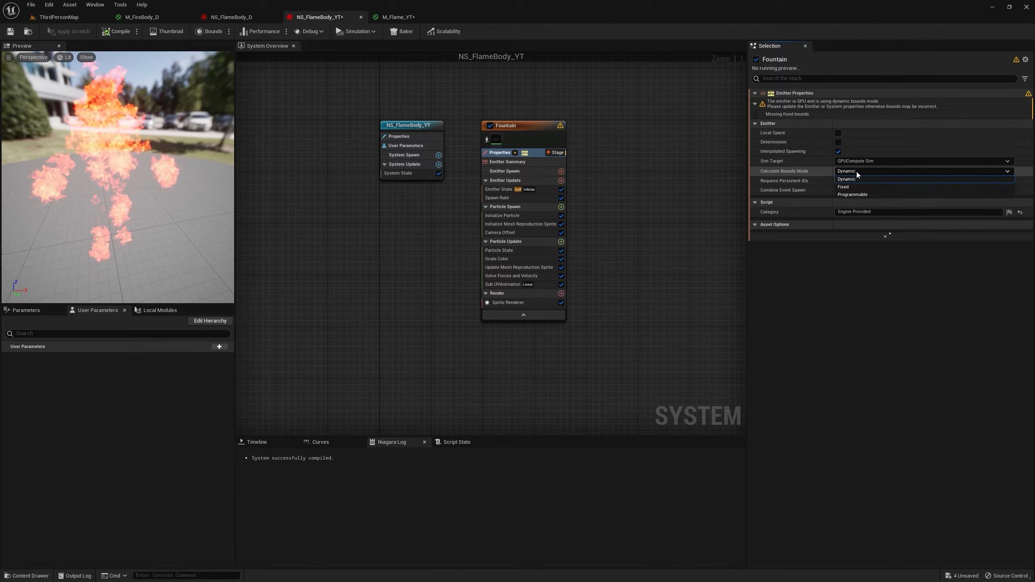
{"action": "left_click", "coordinate": [862, 188]}
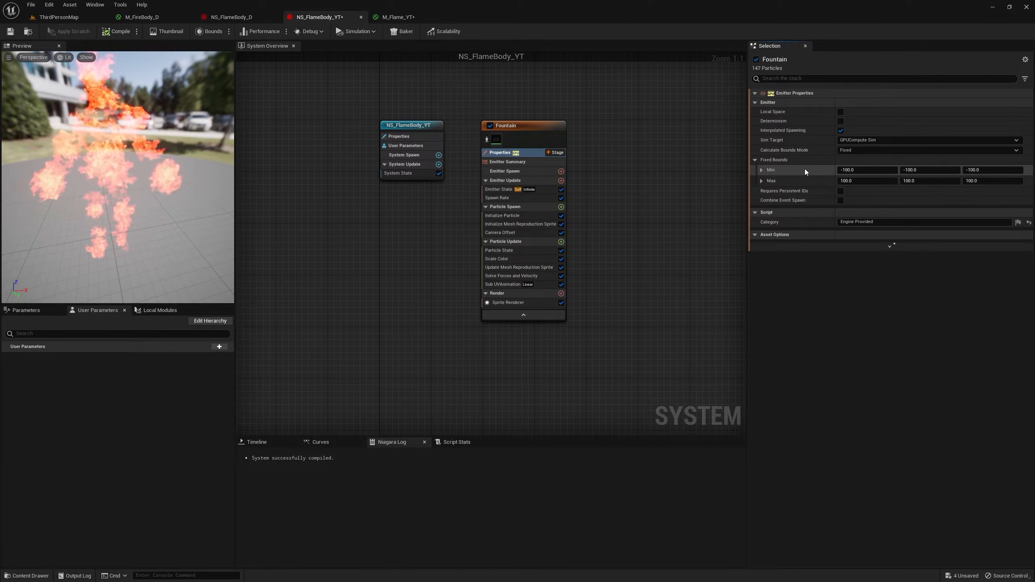
- Compile and save NS_FlameBody_YT, and view the effect on the character in the ThirdPersonMap level
{"action": "left_click", "coordinate": [128, 31]}
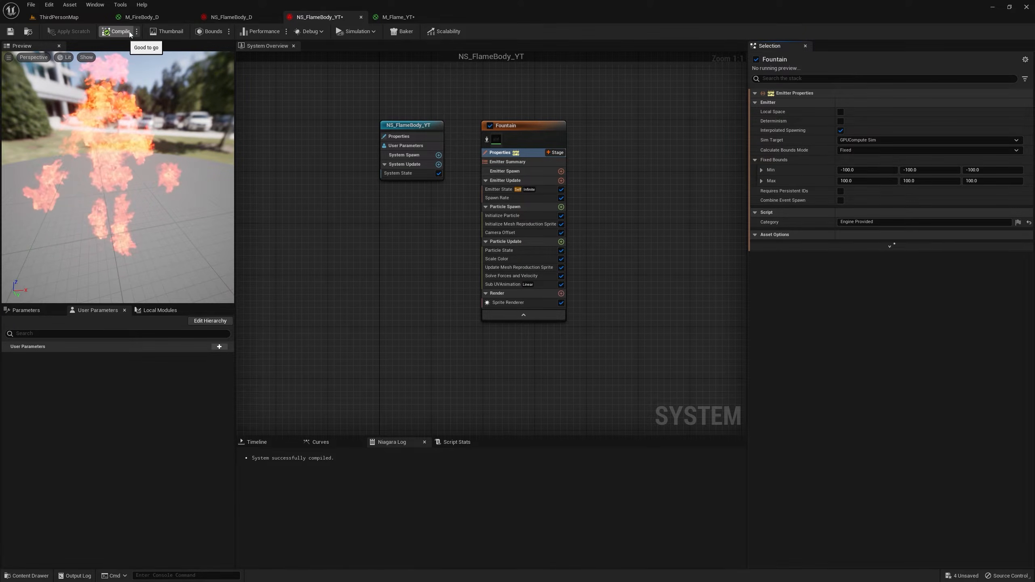
{"action": "left_click", "coordinate": [11, 32]}
{"action": "left_click", "coordinate": [83, 18]}
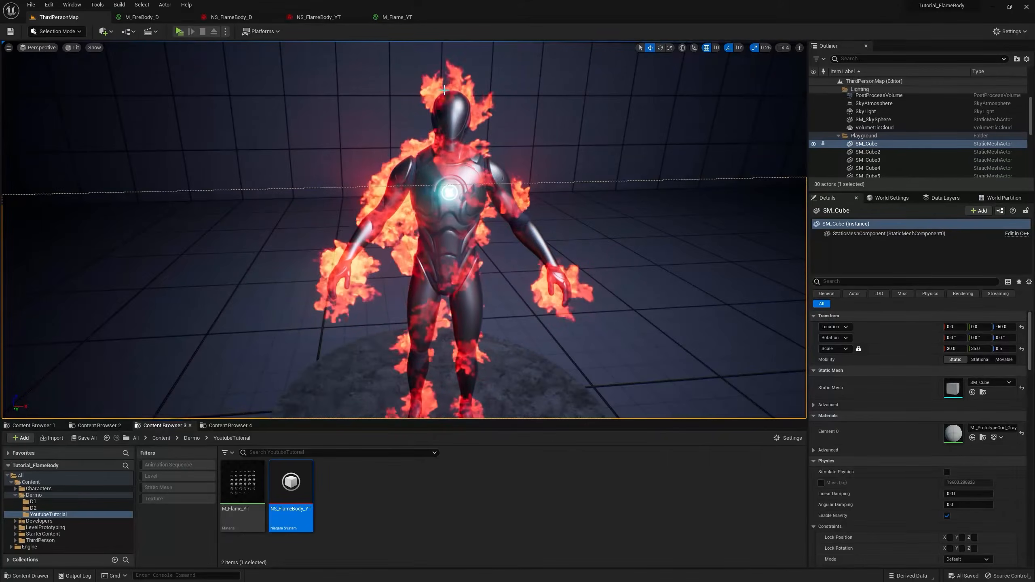
- Set the emitter's SpawnRate to 300 in NS_FlameBody_YT and check the denser flames on the character in the level
{"action": "left_click", "coordinate": [341, 18]}
{"action": "left_click", "coordinate": [523, 198]}
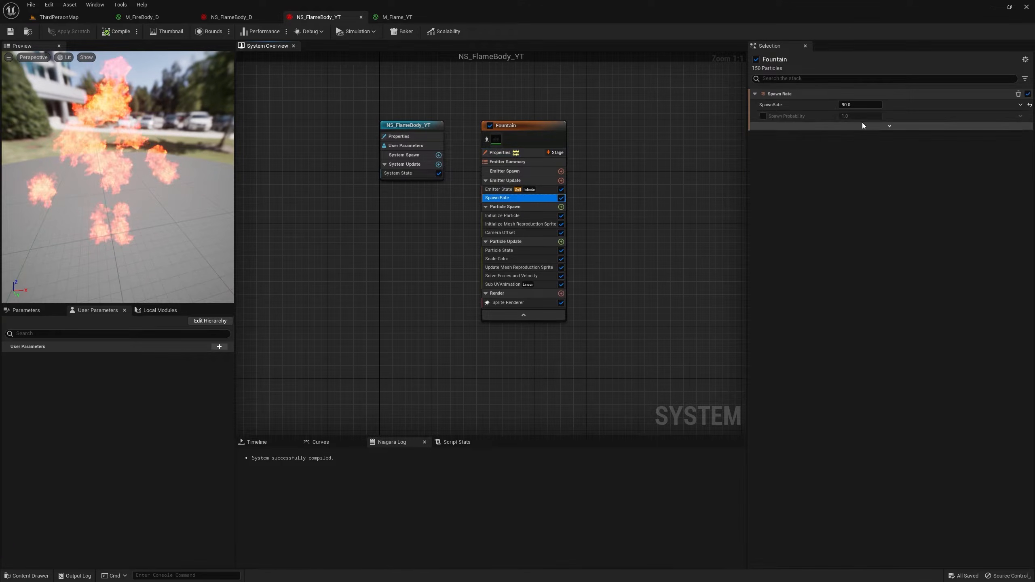
{"action": "type", "text": "3"}
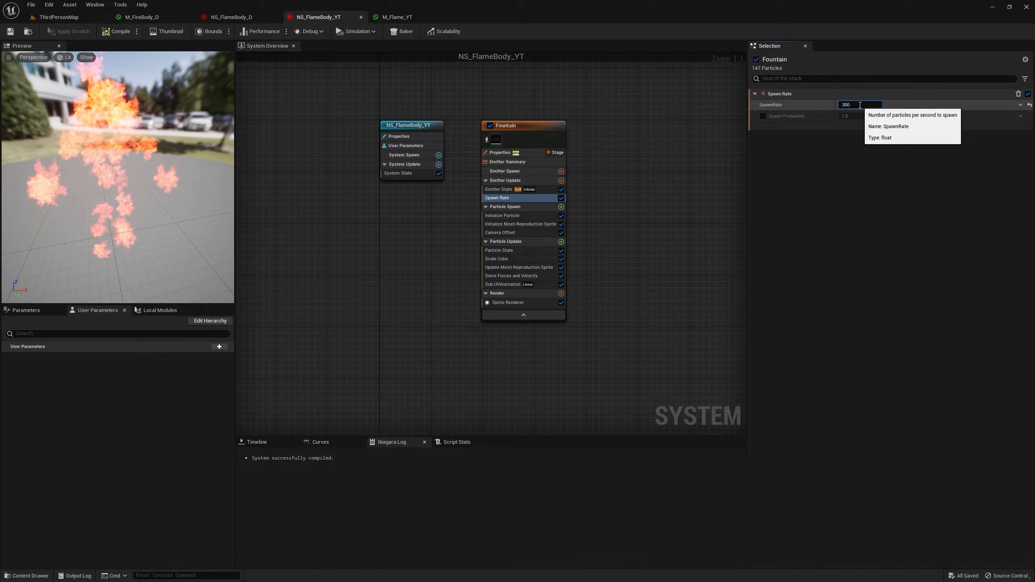
{"action": "key", "text": "Return"}
{"action": "left_click", "coordinate": [77, 18]}
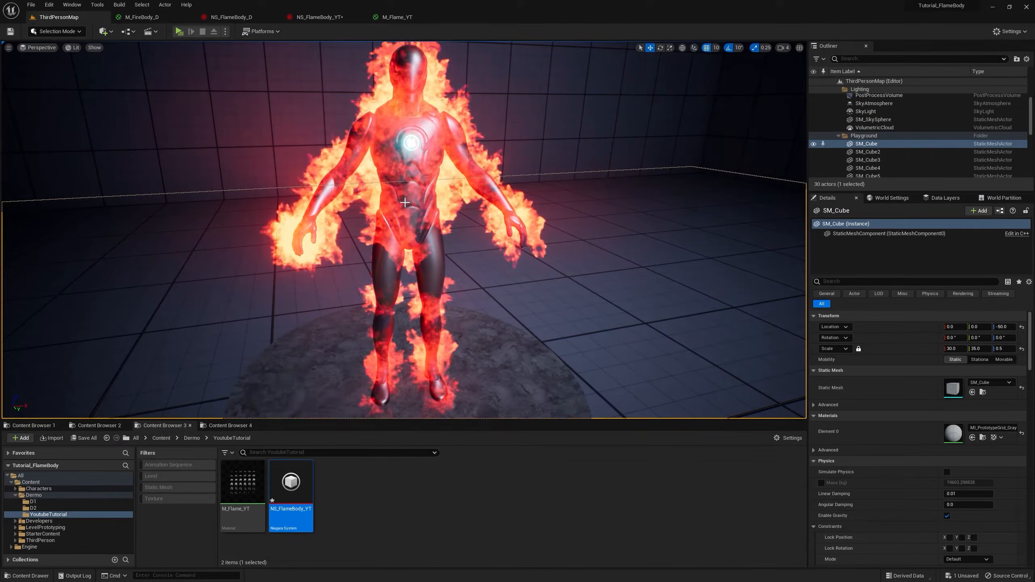
{"action": "right_click_drag", "start_coordinate": [484, 353], "coordinate": [468, 331]}
{"action": "scroll", "coordinate": [484, 353], "scroll_direction": "down", "scroll_amount": 3}
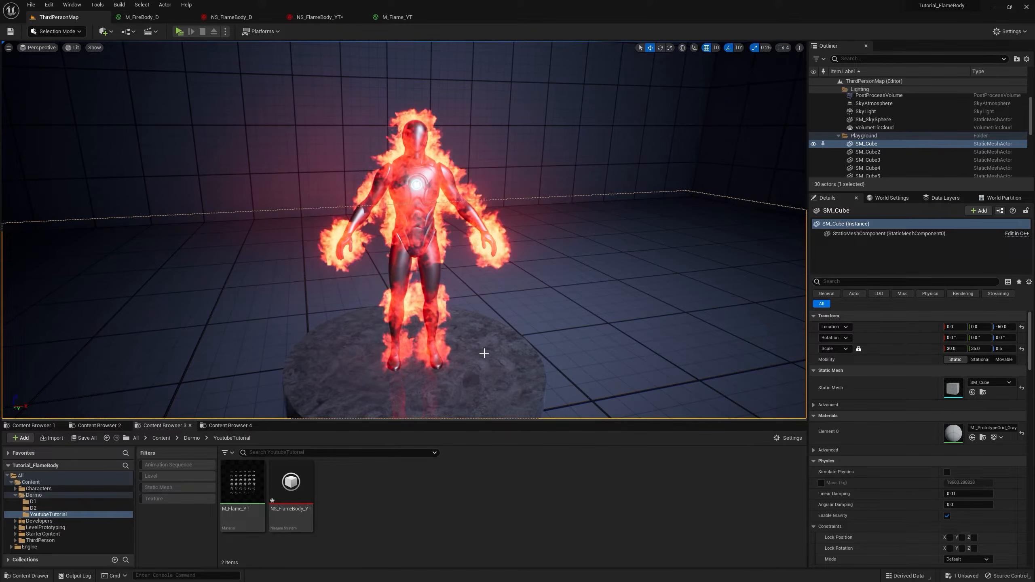
- Create a new material named M_OVerlayFlames_YT in the YoutubeTutorial folder
{"action": "right_click", "coordinate": [349, 492]}
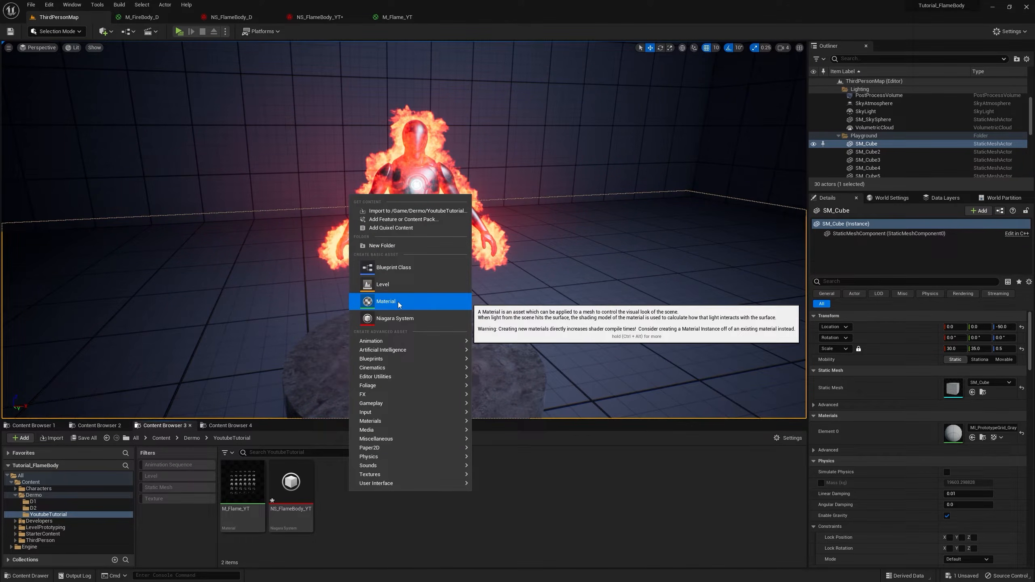
{"action": "left_click", "coordinate": [385, 301]}
{"action": "type", "text": "M"}
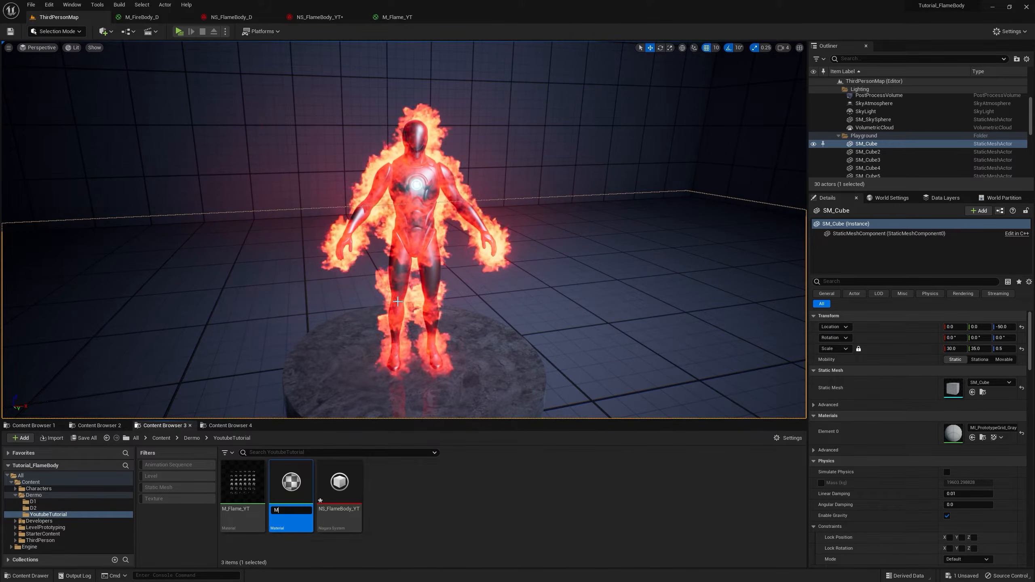
{"action": "type", "text": "_OVerlayFlames_YT"}
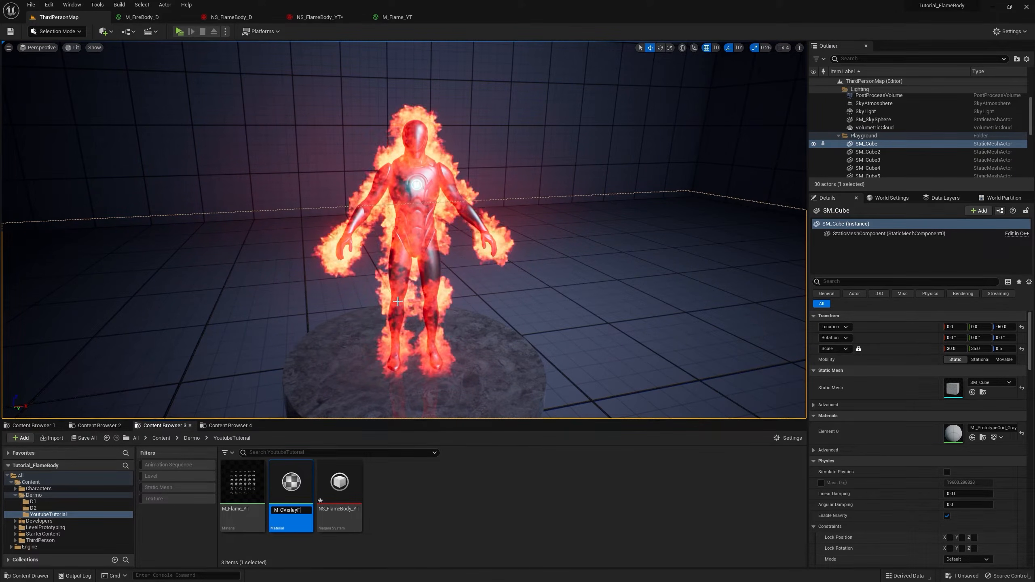
{"action": "key", "text": "Return"}
- Open M_OVerlayFlames_YT and set its Blend Mode to Translucent and its Shading Model to Unlit
{"action": "double_click", "coordinate": [291, 478]}
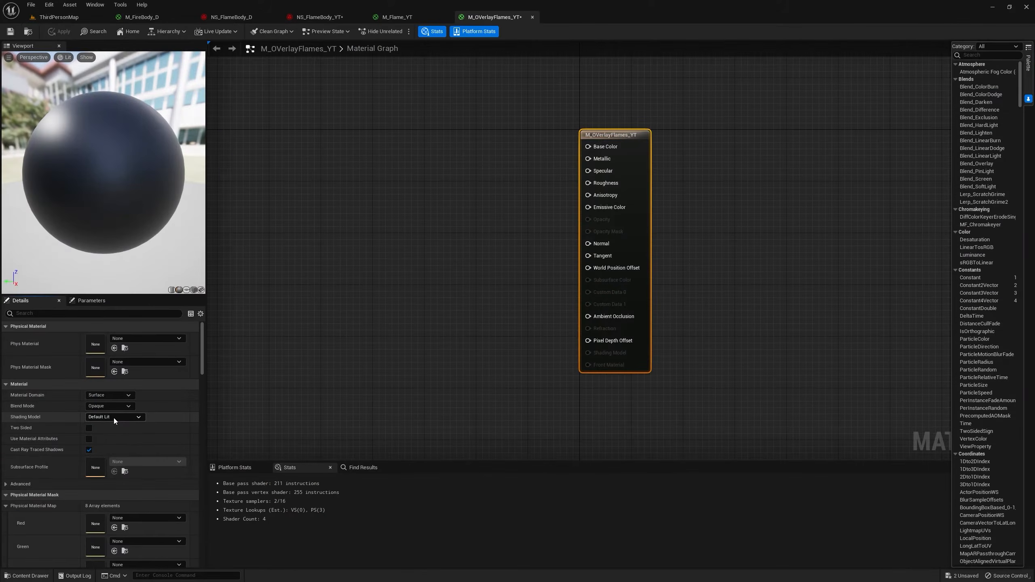
{"action": "left_click", "coordinate": [112, 406]}
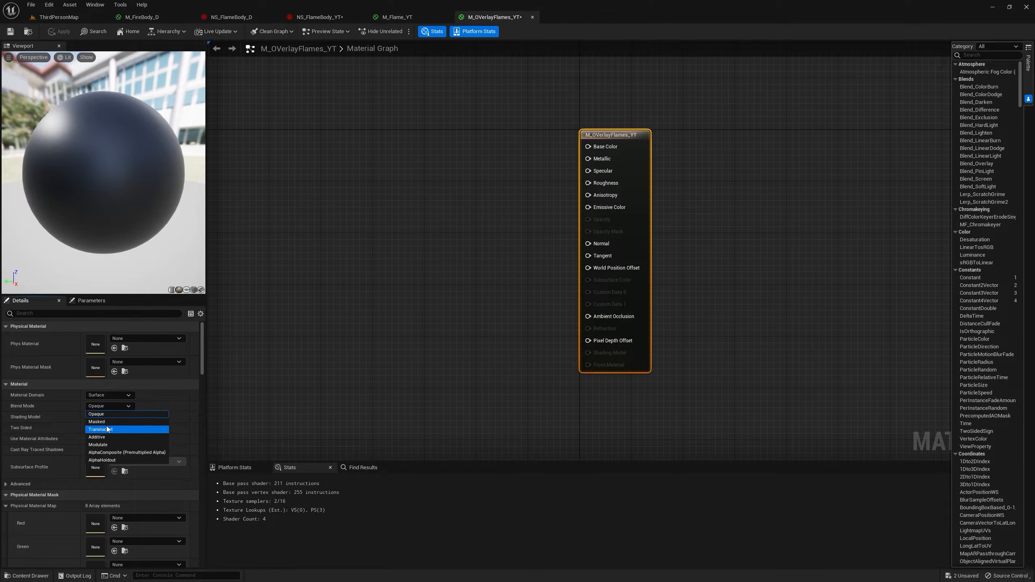
{"action": "left_click", "coordinate": [107, 429]}
{"action": "left_click", "coordinate": [114, 417]}
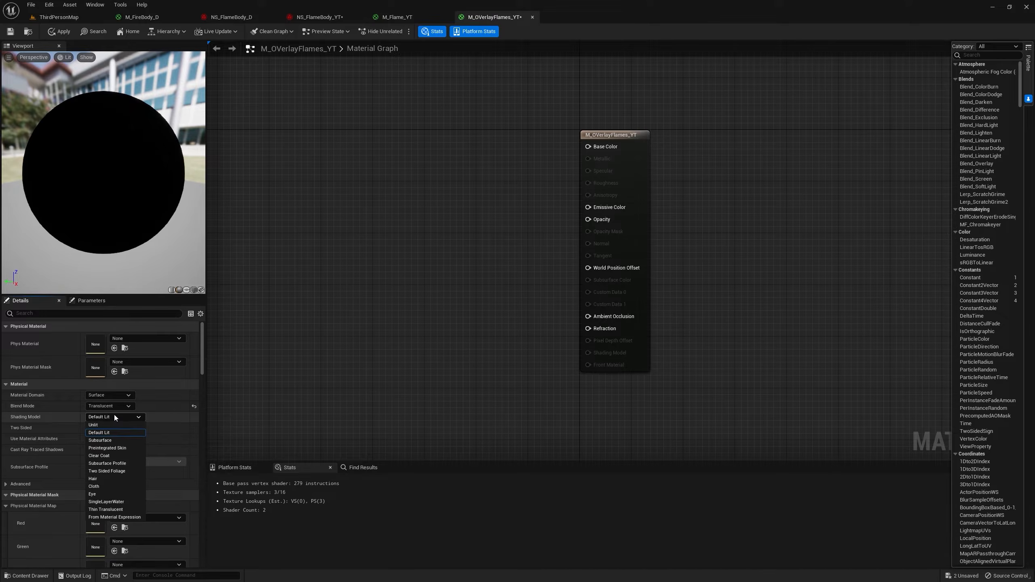
{"action": "left_click", "coordinate": [105, 425]}
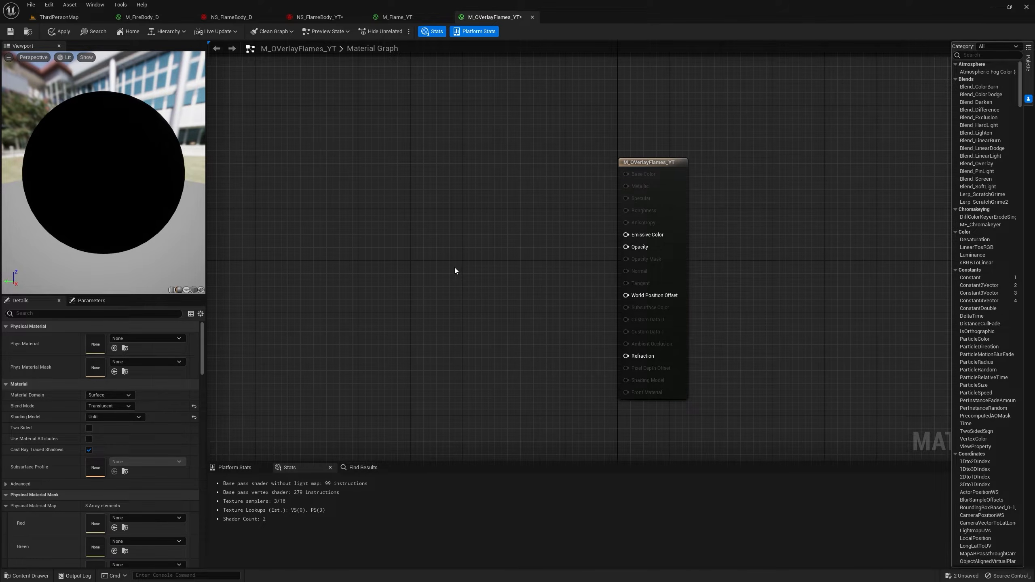
- Add the StarterContent texture T_Fire_Tiled_D to M_OVerlayFlames_YT and route its red channel through a Multiply node into Emissive Color
{"action": "left_click", "coordinate": [65, 18]}
{"action": "left_click", "coordinate": [35, 426]}
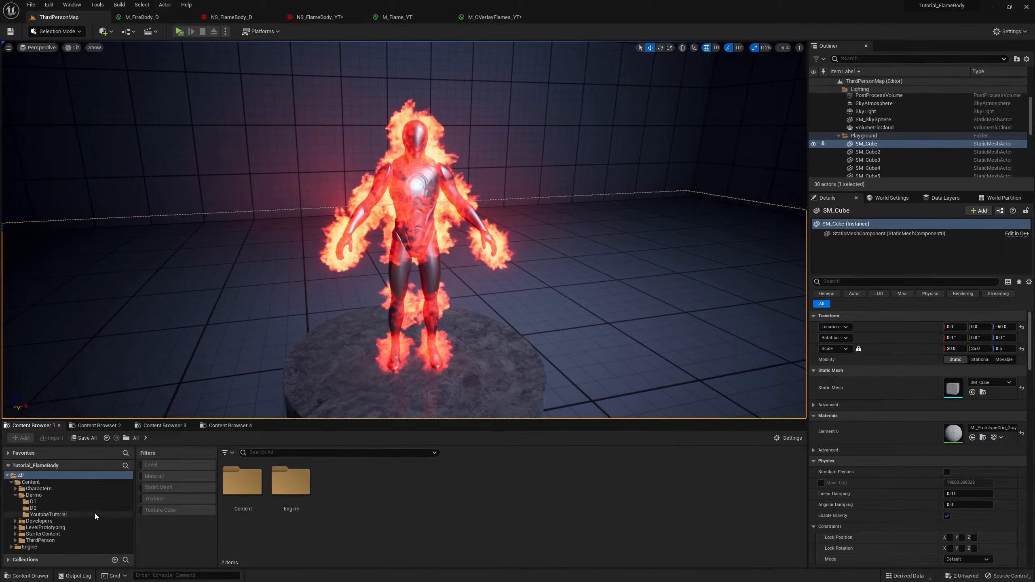
{"action": "left_click", "coordinate": [55, 536]}
{"action": "left_click_drag", "start_coordinate": [245, 517], "coordinate": [296, 186]}
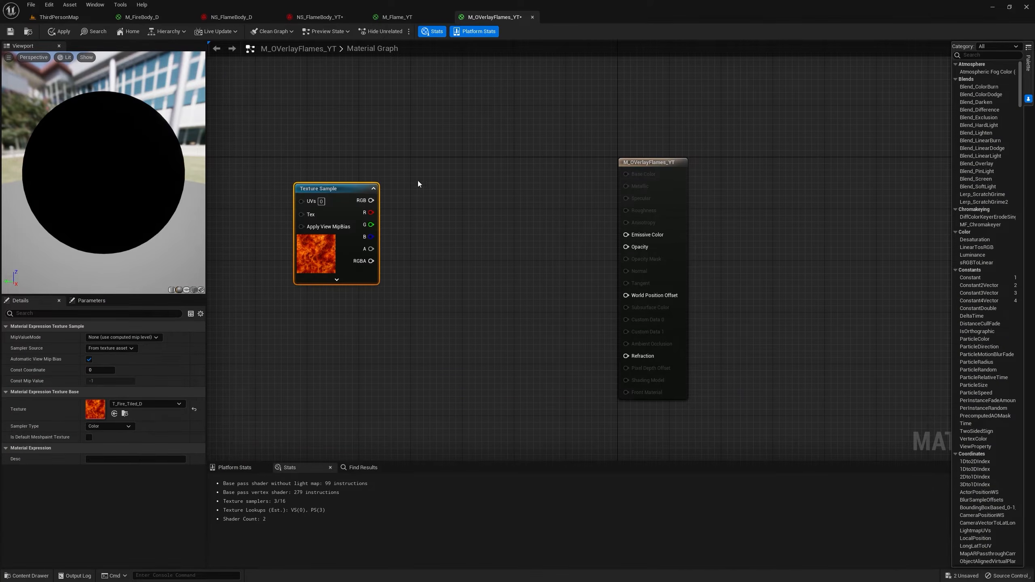
{"action": "left_click", "coordinate": [417, 180]}
{"action": "left_click_drag", "start_coordinate": [371, 212], "coordinate": [479, 203]}
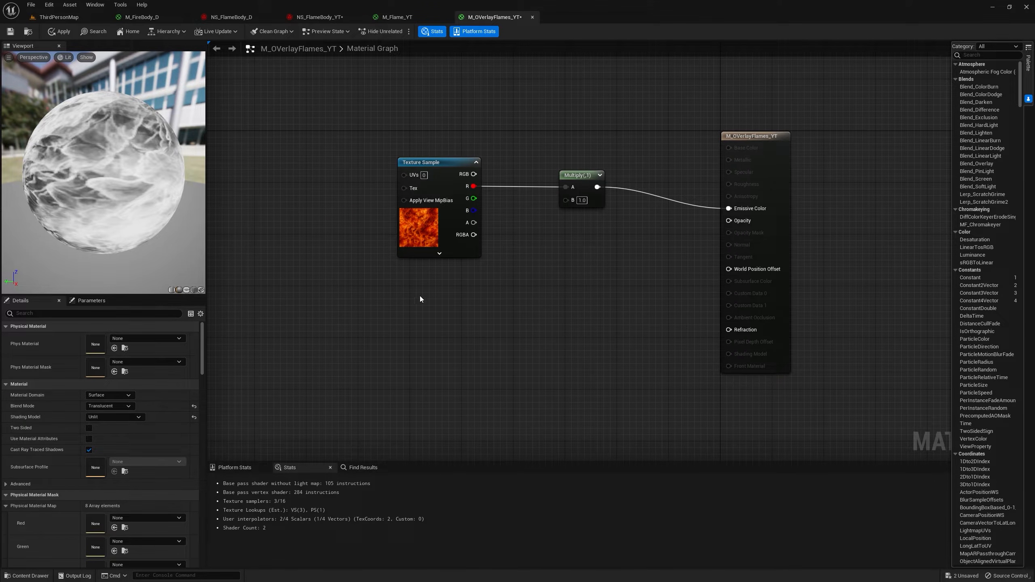
- Add a vector parameter named Color in a bright orange-red with Value 20 and connect it to the Multiply node's B input
{"action": "left_click", "coordinate": [420, 295]}
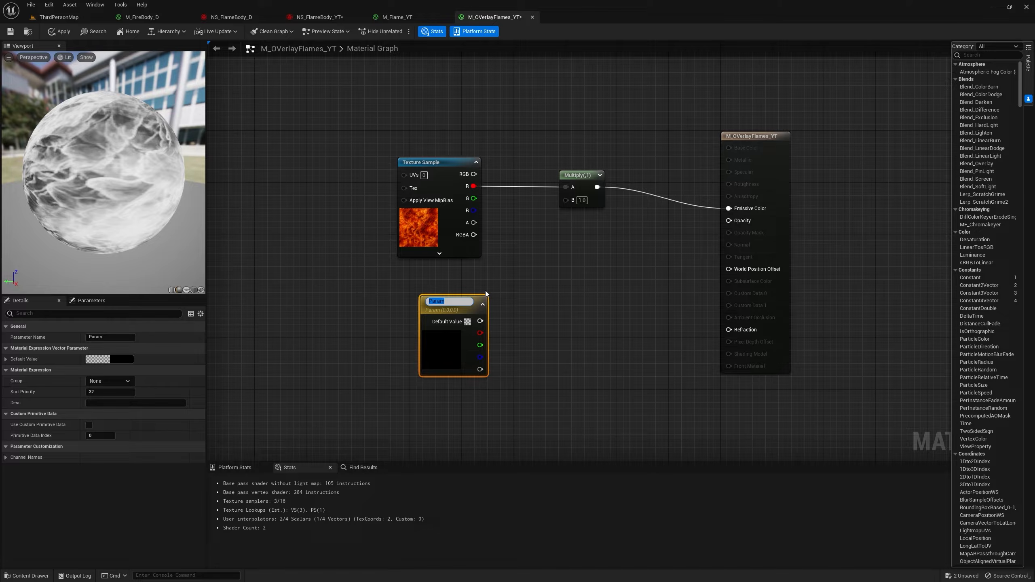
{"action": "type", "text": "Color"}
{"action": "left_click", "coordinate": [121, 359]}
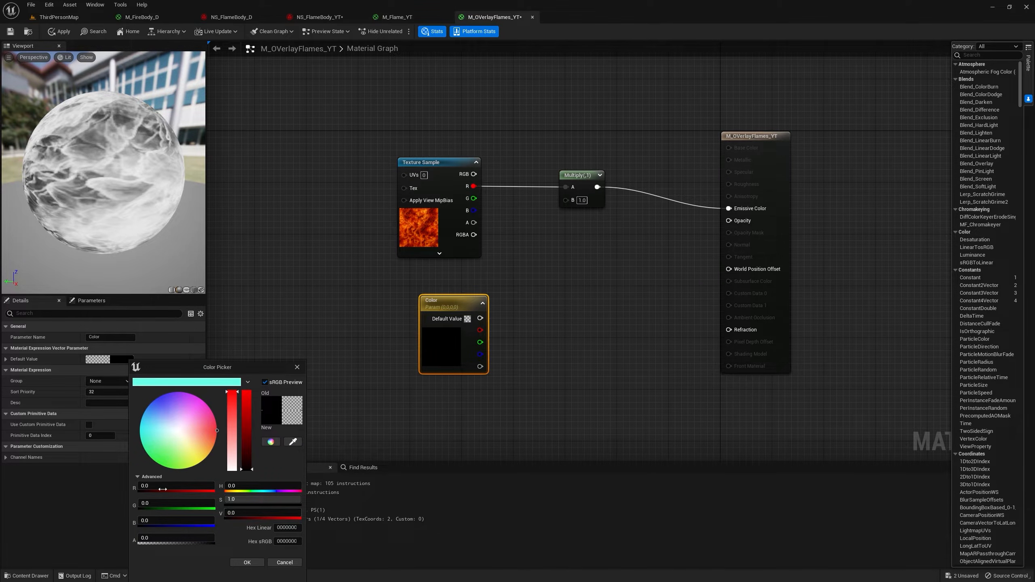
{"action": "left_click", "coordinate": [241, 512]}
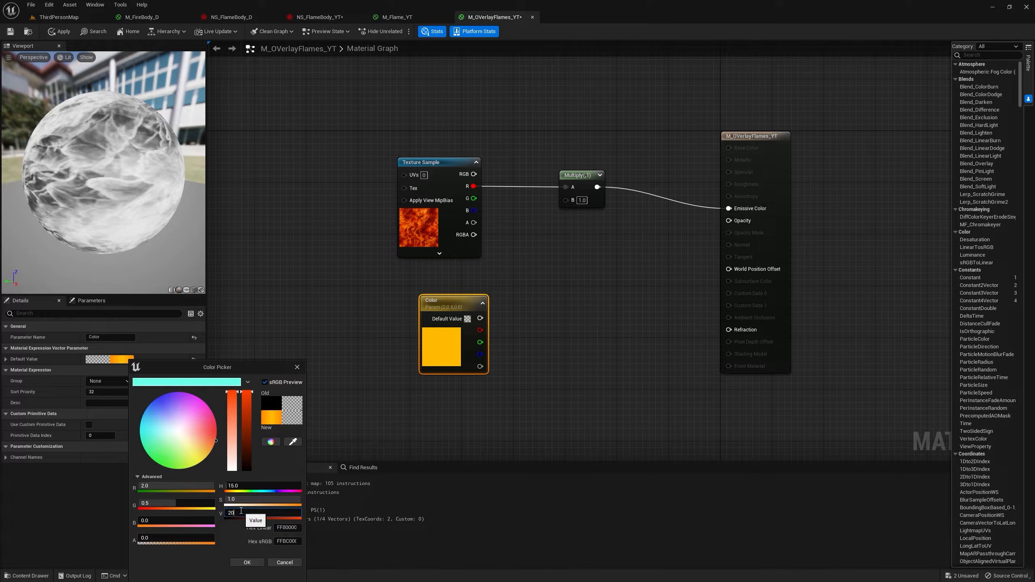
{"action": "type", "text": "20"}
{"action": "key", "text": "Return"}
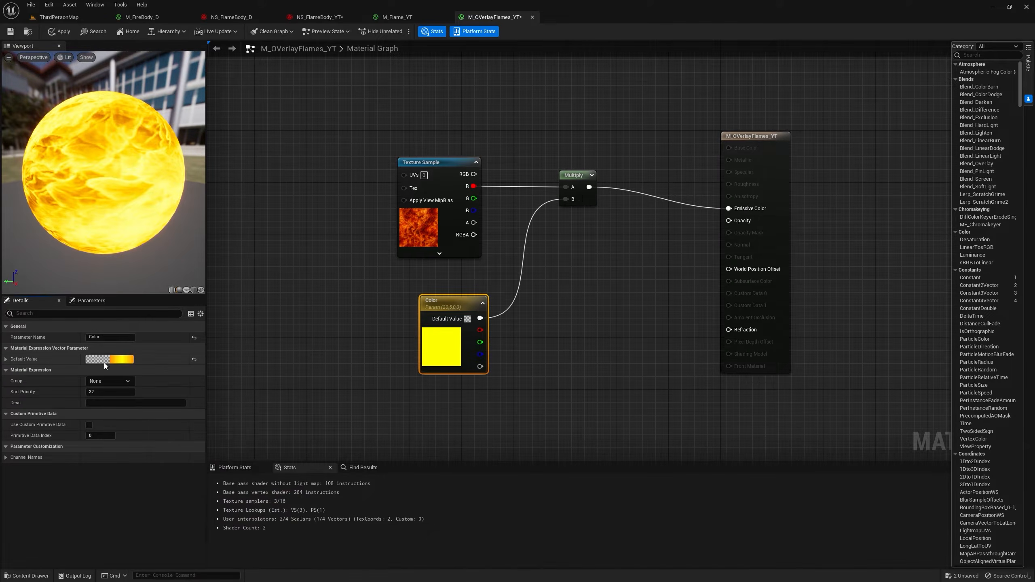
{"action": "left_click", "coordinate": [104, 361]}
{"action": "left_click_drag", "start_coordinate": [206, 433], "coordinate": [224, 434]}
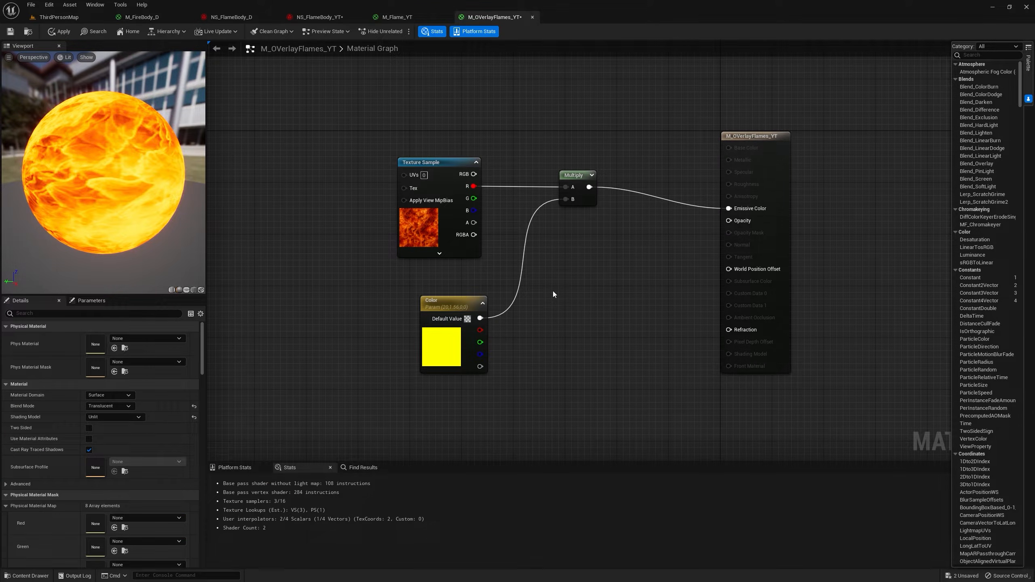
- Add a Fresnel node connected to the material's Opacity and tidy the placement of the Color and Fresnel nodes
{"action": "right_click", "coordinate": [553, 291]}
{"action": "type", "text": "fre"}
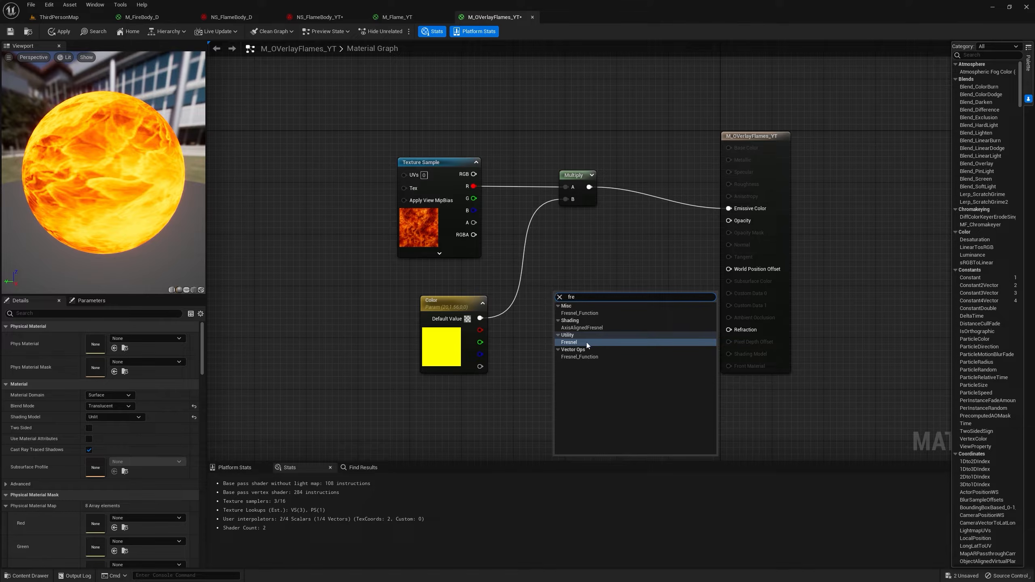
{"action": "left_click", "coordinate": [586, 343]}
{"action": "left_click_drag", "start_coordinate": [623, 308], "coordinate": [729, 221]}
{"action": "left_click_drag", "start_coordinate": [440, 305], "coordinate": [418, 296]}
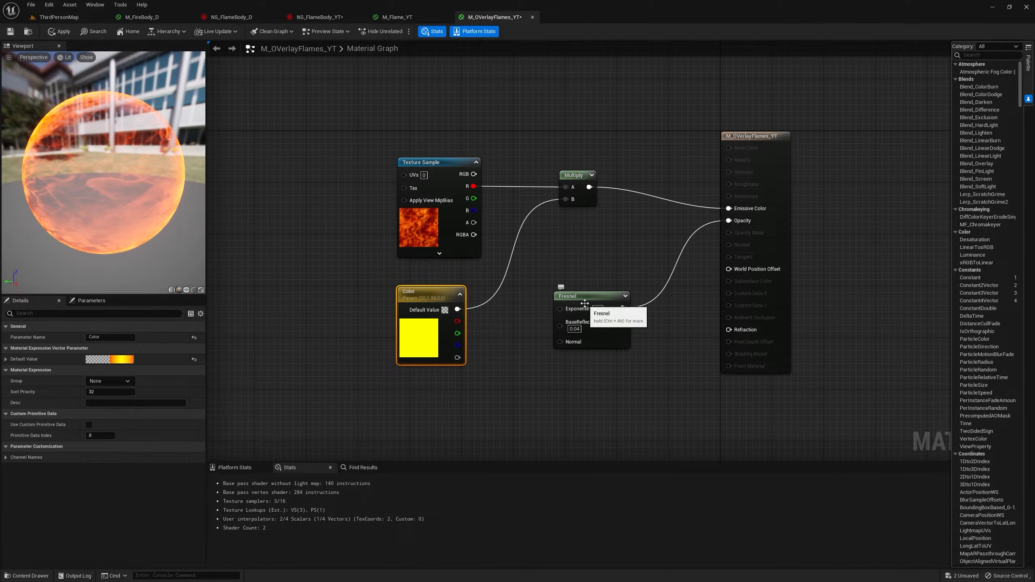
{"action": "mouse_move", "coordinate": [585, 303]}
{"action": "left_mouse_down"}
{"action": "mouse_move", "coordinate": [615, 334]}
{"action": "mouse_move", "coordinate": [597, 319]}
{"action": "left_mouse_up"}
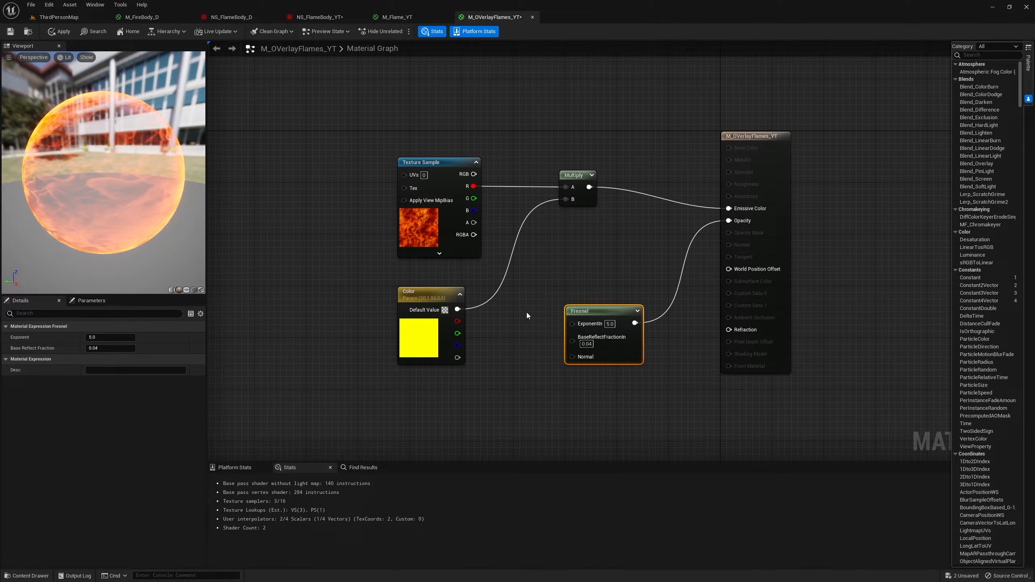
- Set the Fresnel node's exponent to 2 and apply the changes to M_OVerlayFlames_YT
{"action": "left_click", "coordinate": [608, 323]}
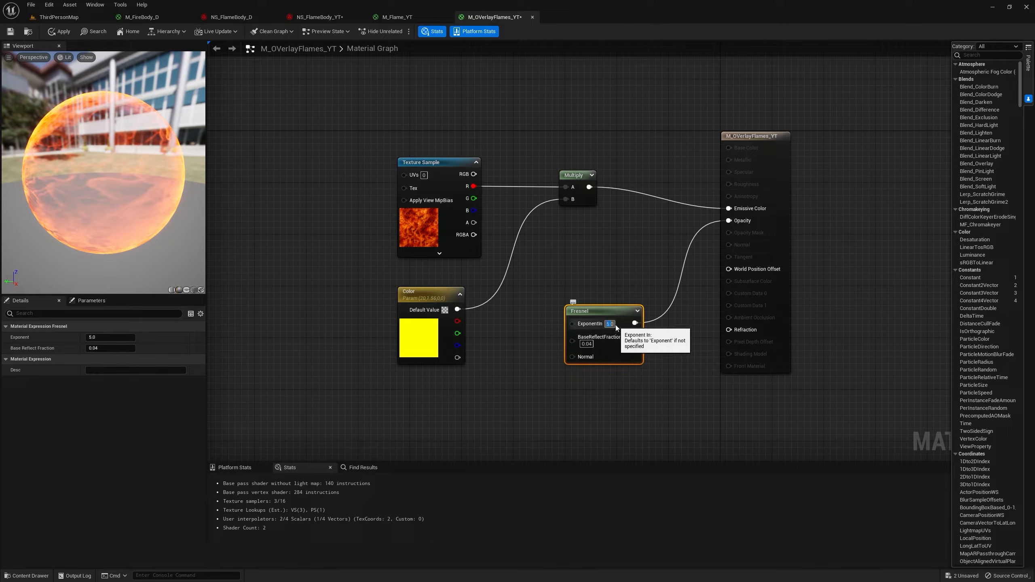
{"action": "type", "text": "60"}
{"action": "key", "text": "Return"}
{"action": "type", "text": "2"}
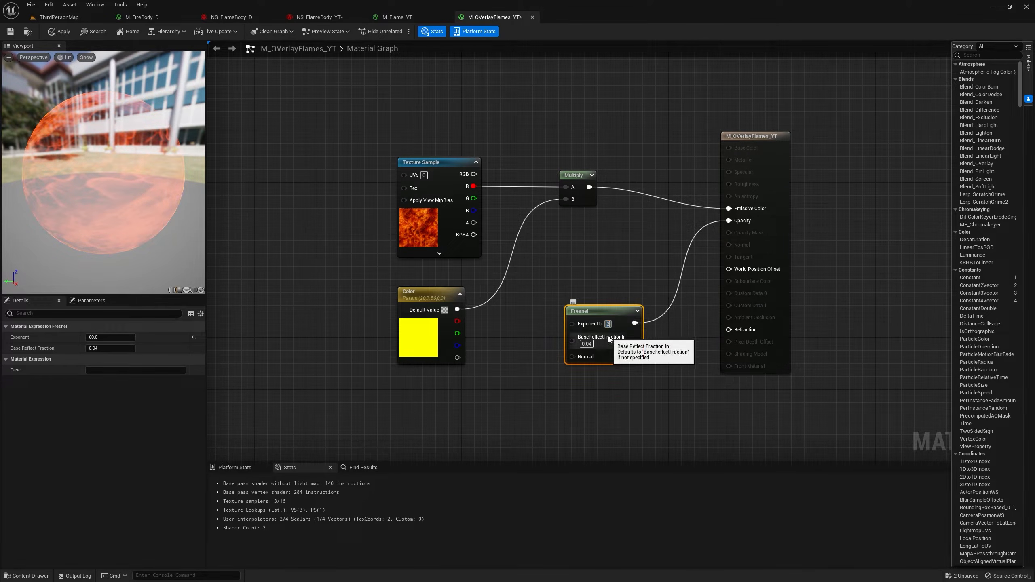
{"action": "key", "text": "Return"}
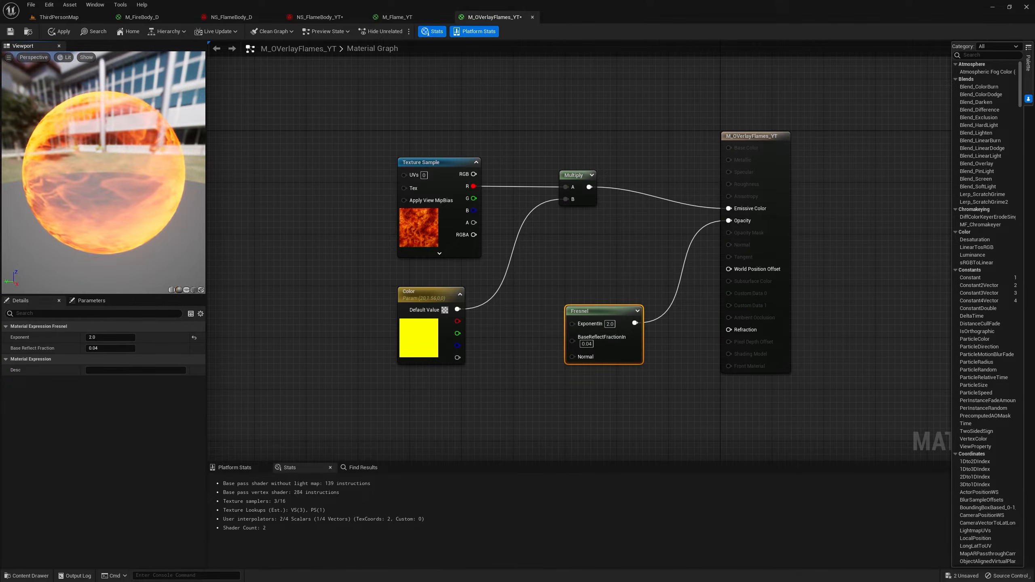
{"action": "left_click", "coordinate": [59, 31]}
- Select the SkeletalMeshComponent of SKM_Manny4 in ThirdPersonMap, with the YoutubeTutorial folder shown, and filter its properties by "overla"
{"action": "left_click", "coordinate": [59, 16]}
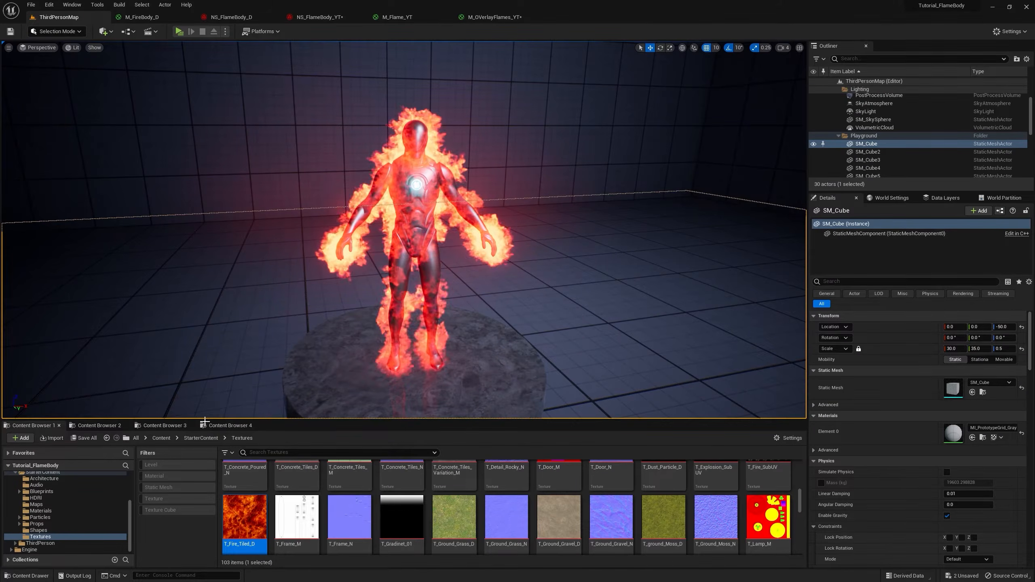
{"action": "left_click", "coordinate": [230, 425]}
{"action": "left_click", "coordinate": [442, 277]}
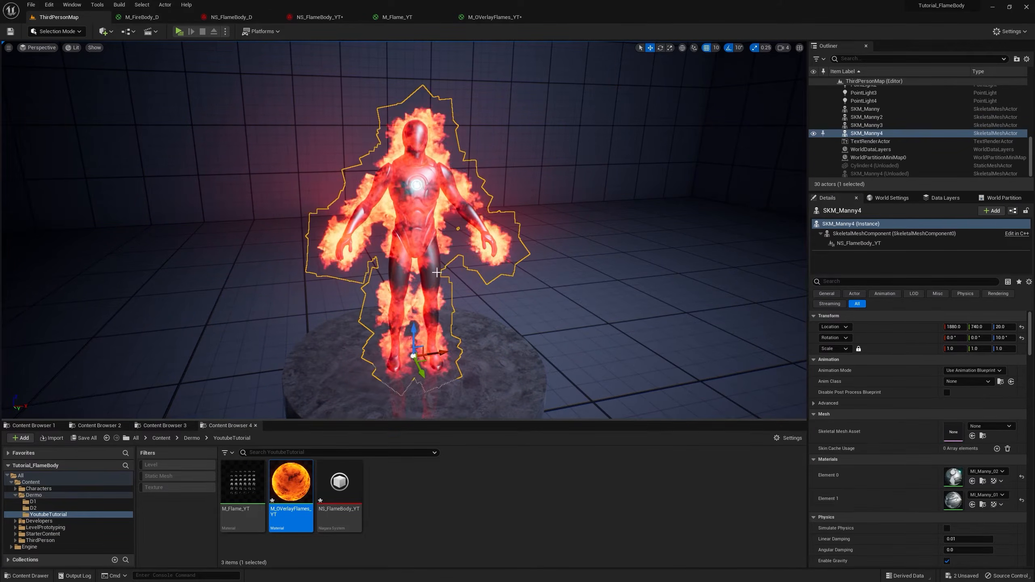
{"action": "left_click", "coordinate": [877, 233]}
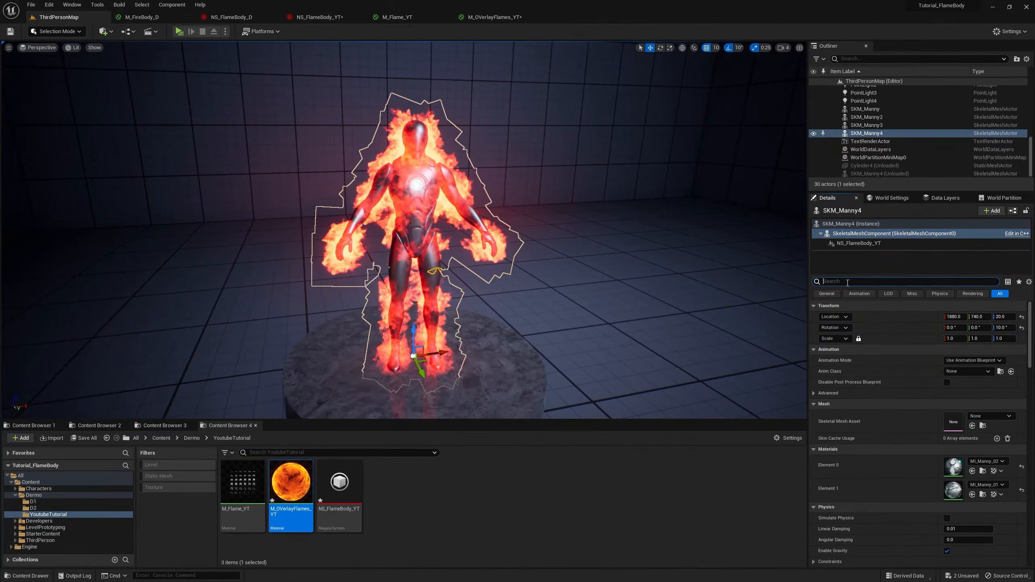
{"action": "left_click", "coordinate": [847, 281]}
{"action": "type", "text": "overla"}
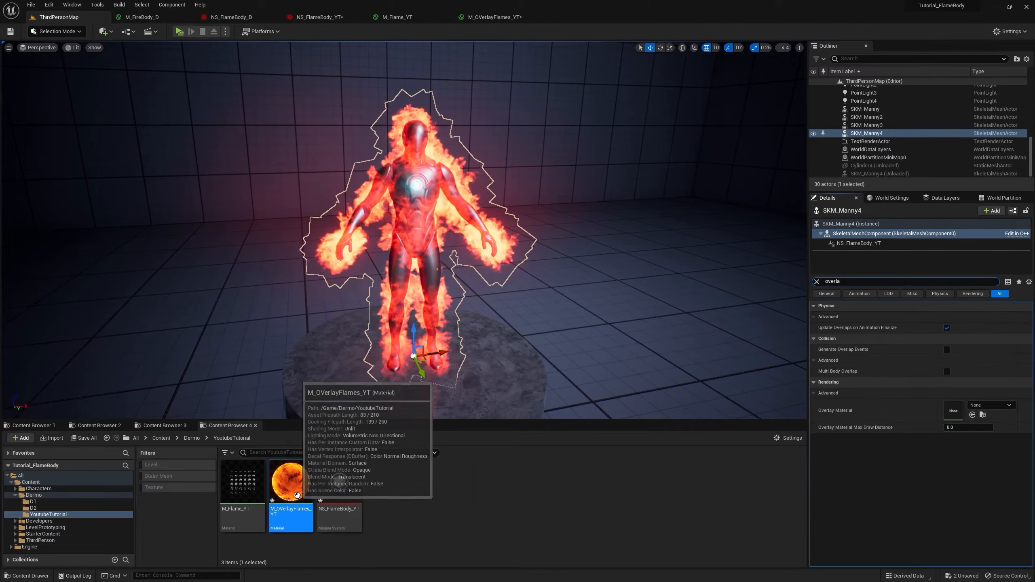
- Create a material instance of M_OVerlayFlames_YT named M_OVerlayFlames_YT_Inst and use it as the Manny mesh's Overlay Material
{"action": "right_click", "coordinate": [291, 485]}
{"action": "left_click", "coordinate": [364, 299]}
{"action": "key", "text": "Return"}
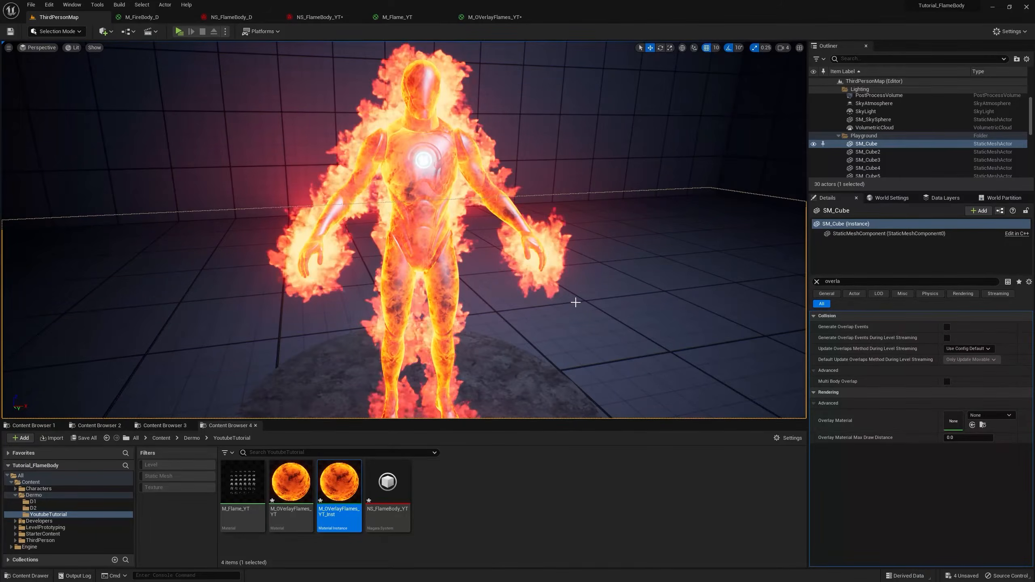
- Add a Panner with Speed Y 0.4 to the Texture Sample's UVs in M_OVerlayFlames_YT, apply it and return to the level
{"action": "left_click", "coordinate": [493, 17]}
{"action": "right_click_drag", "start_coordinate": [355, 155], "coordinate": [438, 169]}
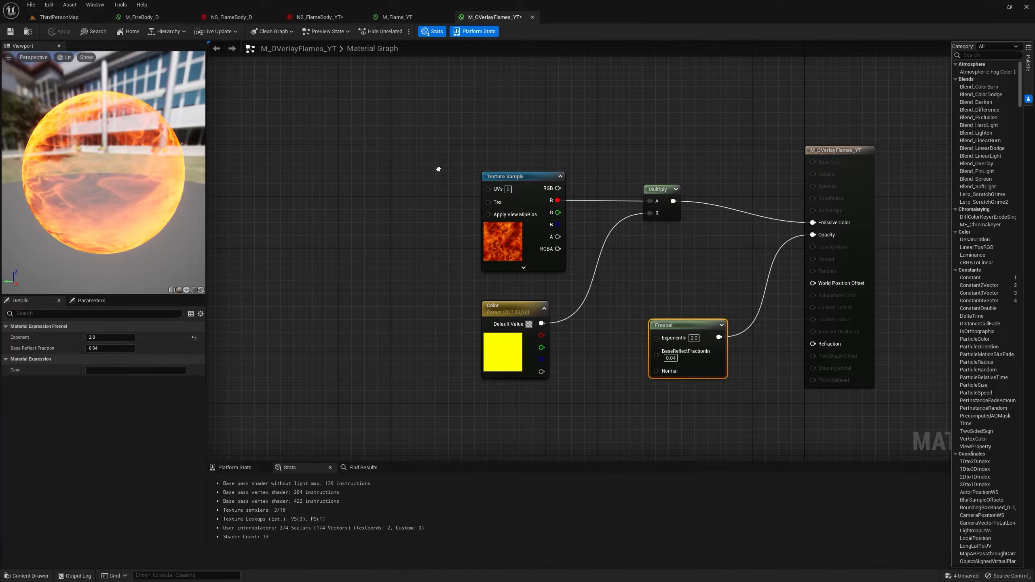
{"action": "key", "text": "p"}
{"action": "left_click", "coordinate": [394, 177]}
{"action": "left_click_drag", "start_coordinate": [464, 191], "coordinate": [487, 188]}
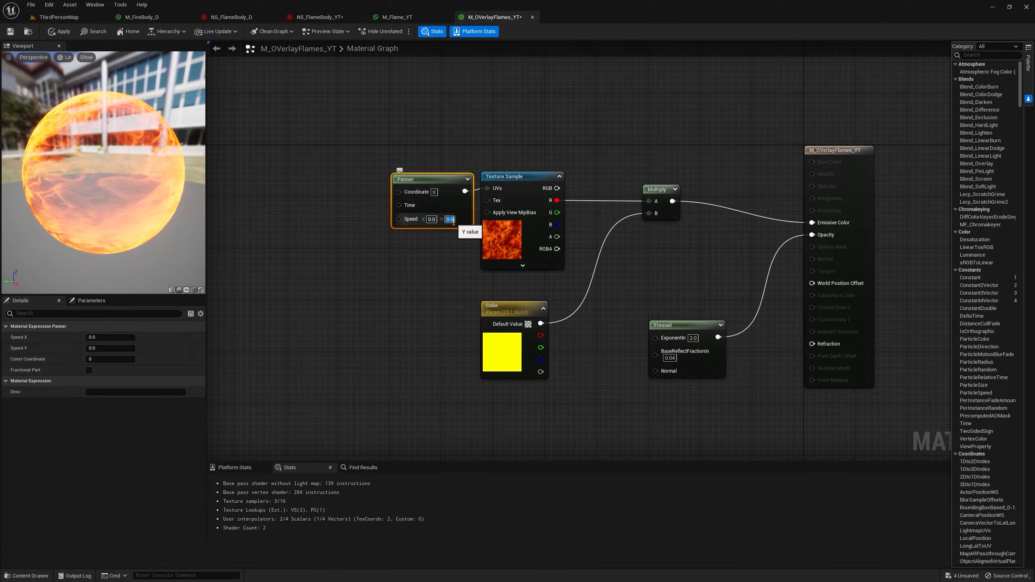
{"action": "type", "text": "0."}
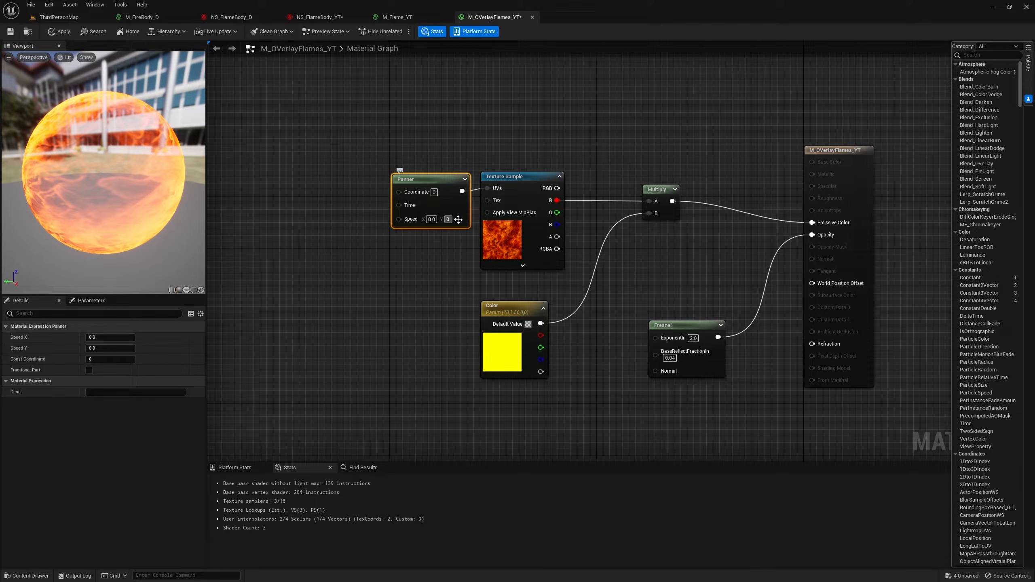
{"action": "type", "text": "4"}
{"action": "key", "text": "Return"}
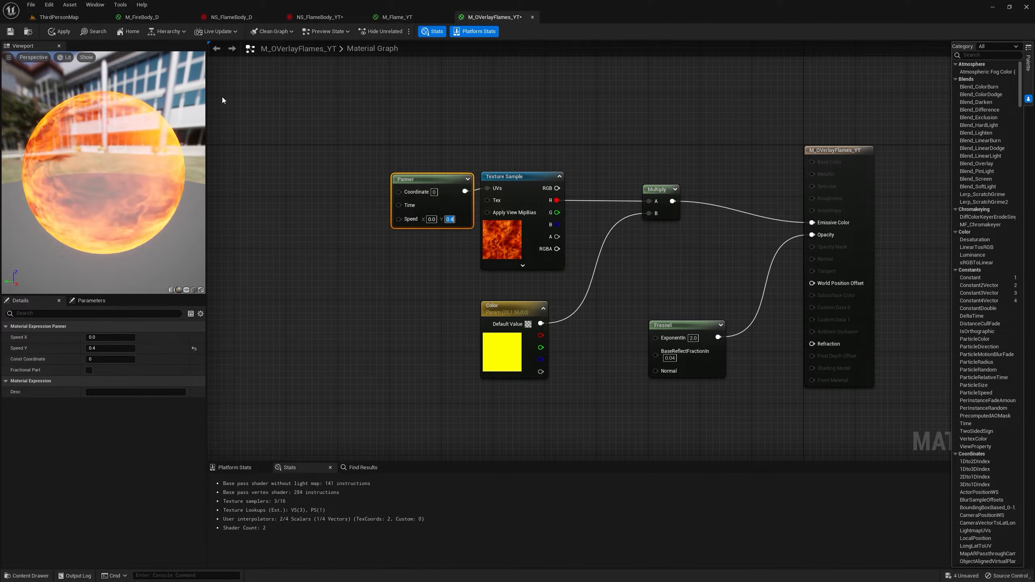
{"action": "left_click", "coordinate": [62, 32]}
{"action": "left_click", "coordinate": [75, 20]}
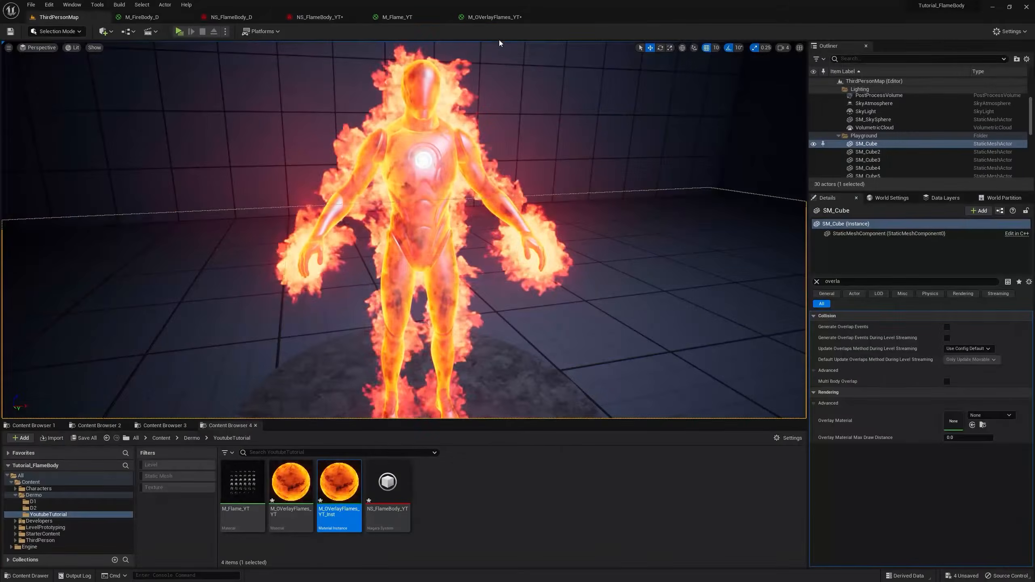
- Set the Panner's Speed Y to 0.1 in M_OVerlayFlames_YT and duplicate the Panner and Texture Sample pair below the originals
{"action": "left_click", "coordinate": [490, 19]}
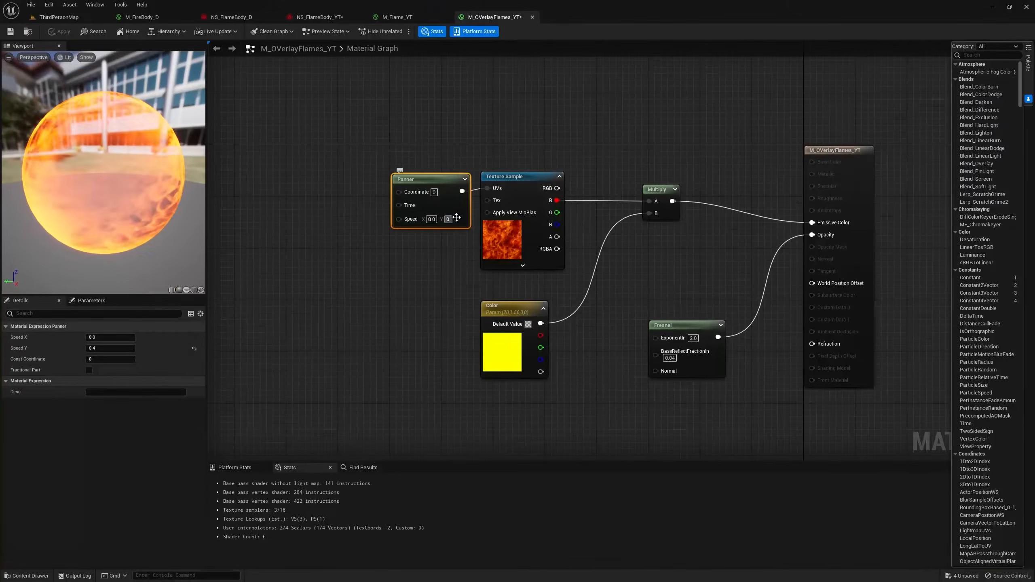
{"action": "left_click", "coordinate": [365, 137], "text": "ctrl"}
{"action": "right_click", "coordinate": [365, 137]}
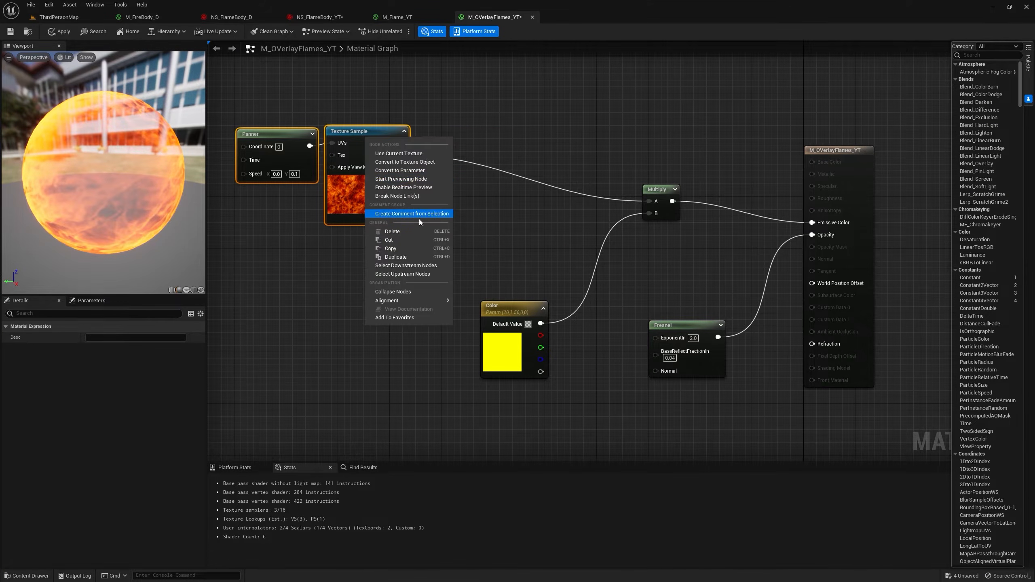
{"action": "left_click", "coordinate": [419, 218]}
{"action": "left_click_drag", "start_coordinate": [462, 257], "coordinate": [456, 258]}
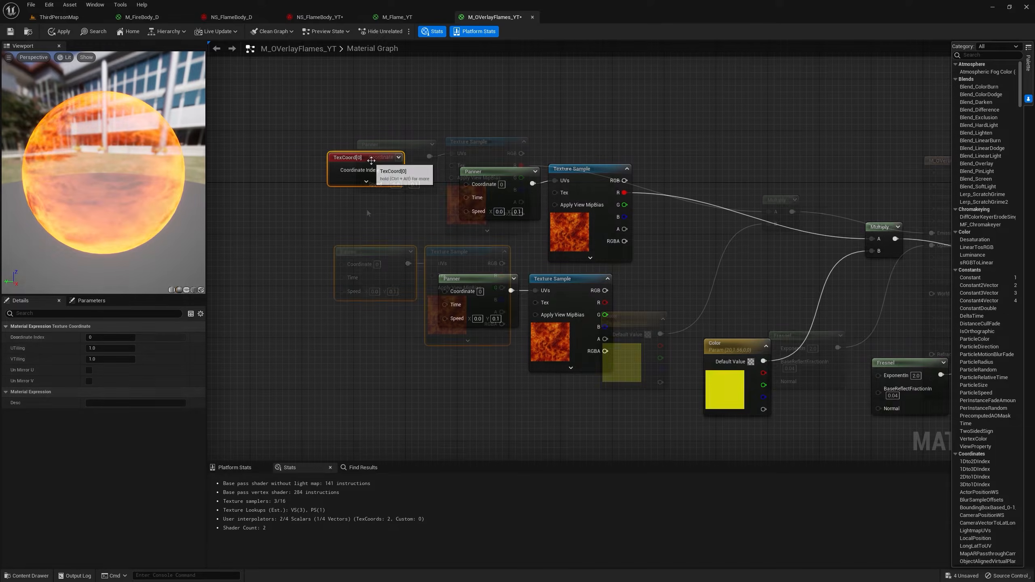
- Connect a TexCoord node to the first Panner's Coordinate and, through a new Multiply node, to the second Panner's Coordinate
{"action": "left_click_drag", "start_coordinate": [352, 175], "coordinate": [438, 178]}
{"action": "left_click_drag", "start_coordinate": [438, 178], "coordinate": [467, 183]}
{"action": "left_click_drag", "start_coordinate": [351, 175], "coordinate": [399, 252]}
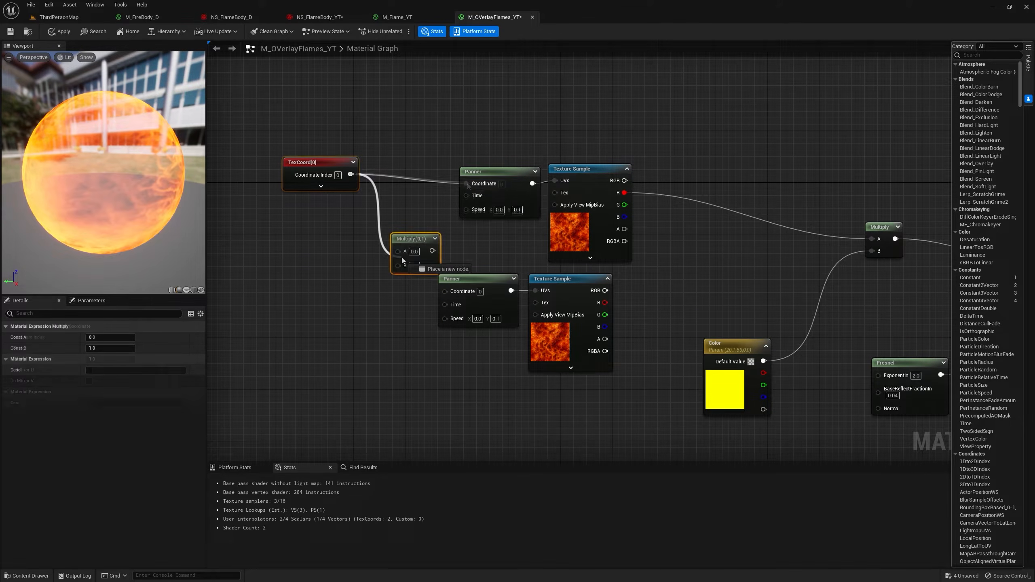
{"action": "left_click_drag", "start_coordinate": [414, 239], "coordinate": [445, 292]}
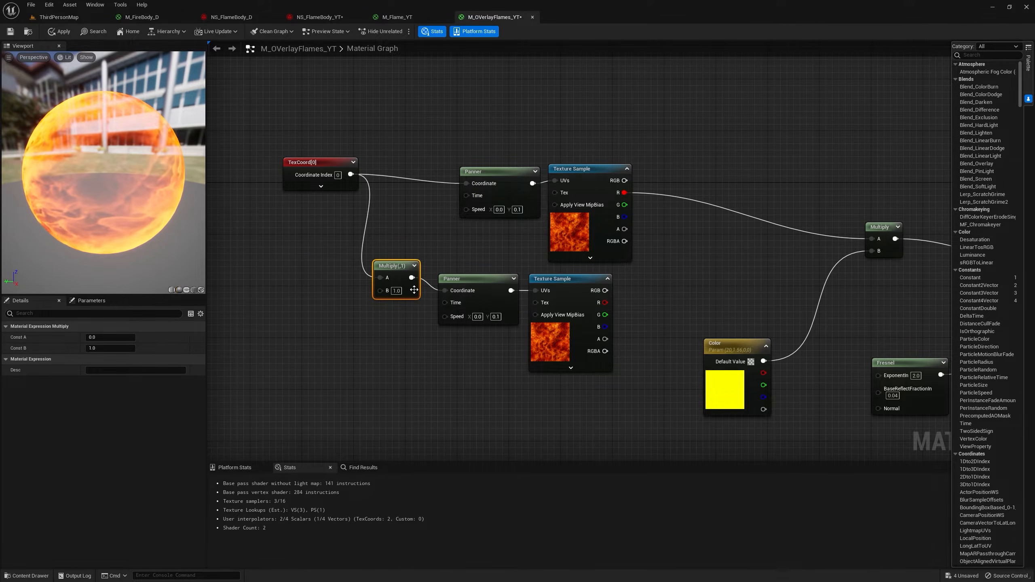
- Set the TexCoord Multiply node's B value to 2 and the second Panner's Speed Y to 0.04
{"action": "left_click", "coordinate": [396, 291]}
{"action": "type", "text": "2"}
{"action": "key", "text": "Return"}
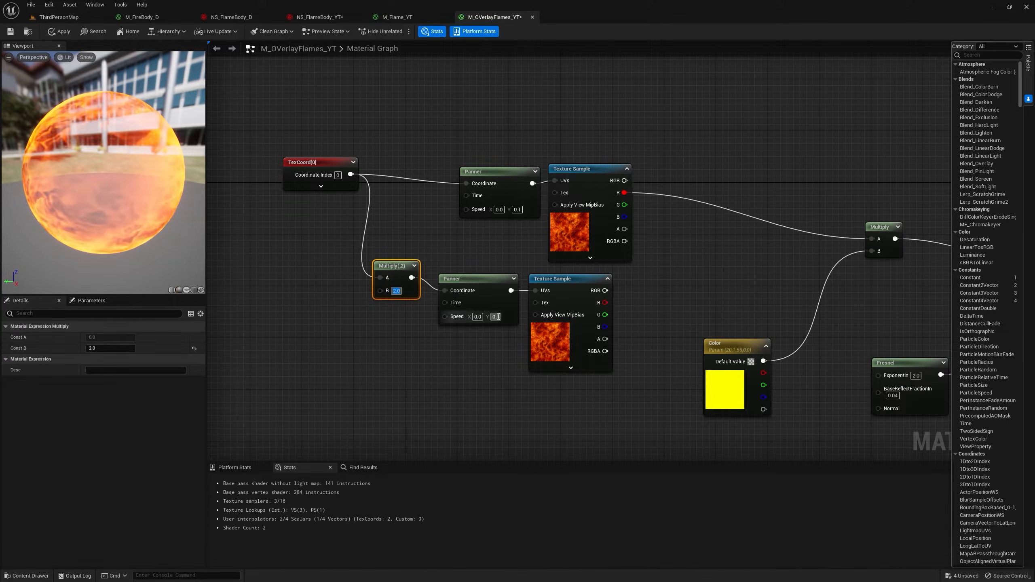
{"action": "left_click", "coordinate": [495, 317]}
{"action": "type", "text": "0.04"}
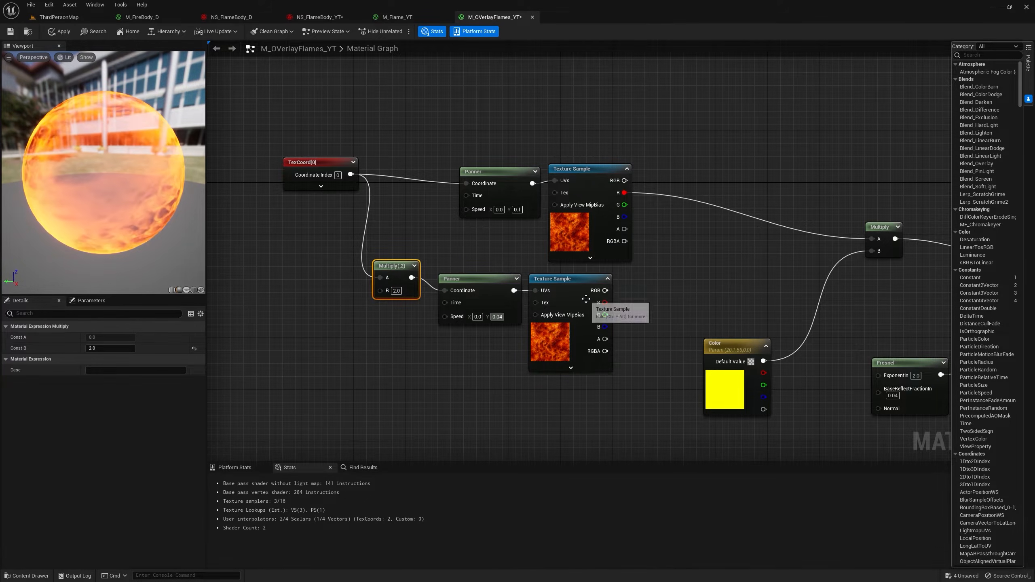
- Combine the red channels of both Texture Samples with an Add node
{"action": "left_click", "coordinate": [651, 236]}
{"action": "key", "text": "a"}
{"action": "left_click", "coordinate": [652, 200]}
{"action": "left_click_drag", "start_coordinate": [670, 220], "coordinate": [665, 218]}
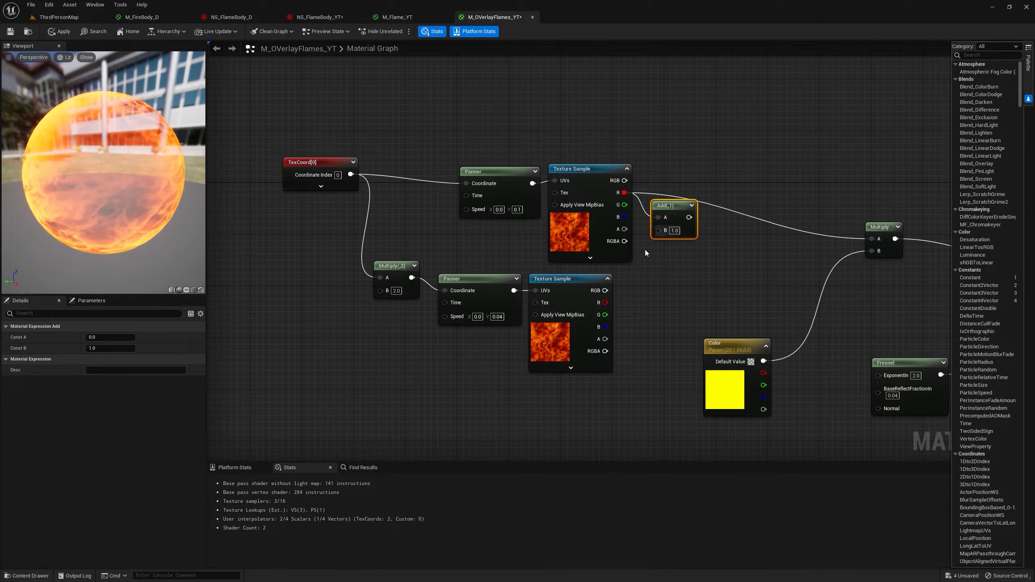
{"action": "left_click_drag", "start_coordinate": [605, 303], "coordinate": [718, 218]}
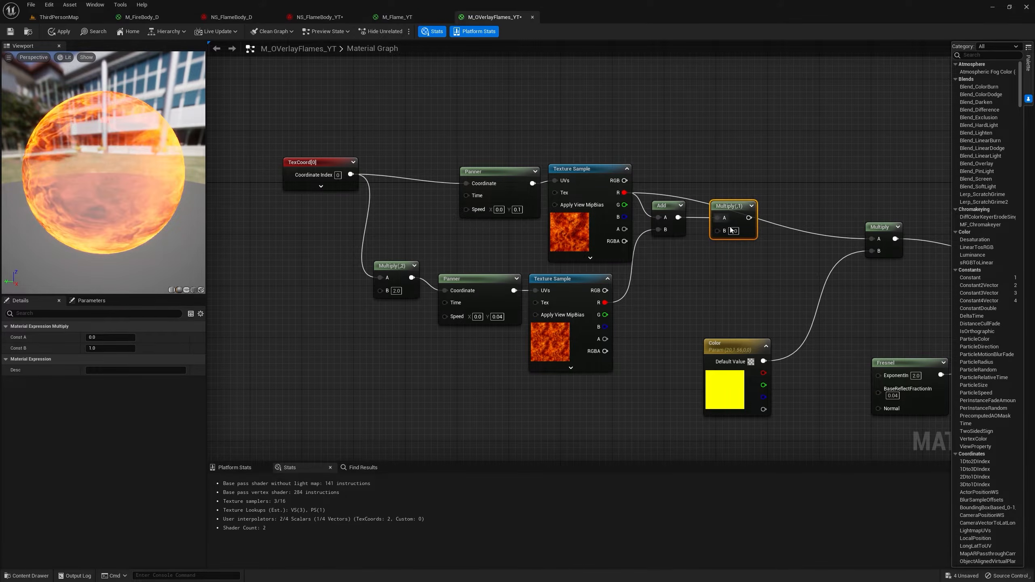
- Scale the Add result with a Multiply of 0.5, connect it to the Color Multiply's A input and align the second Texture Sample
{"action": "left_click", "coordinate": [732, 231]}
{"action": "type", "text": ".5"}
{"action": "key", "text": "Return"}
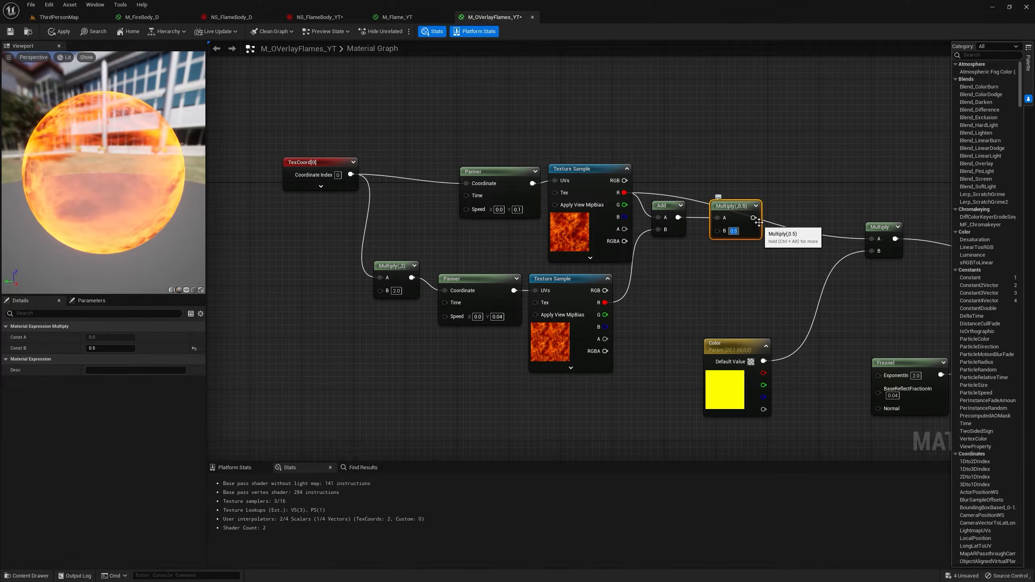
{"action": "left_click_drag", "start_coordinate": [604, 280], "coordinate": [622, 280]}
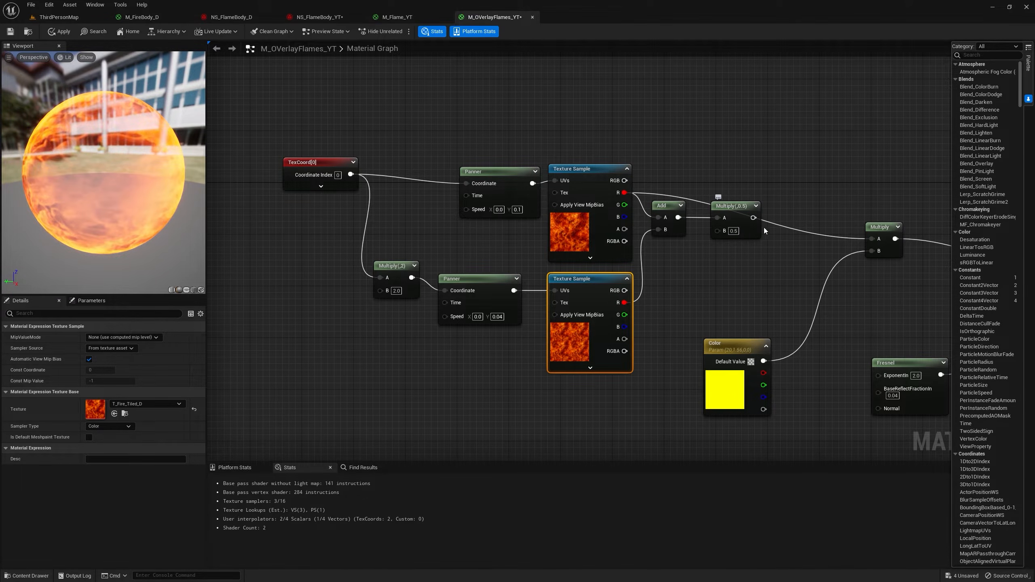
{"action": "left_click_drag", "start_coordinate": [752, 217], "coordinate": [877, 239]}
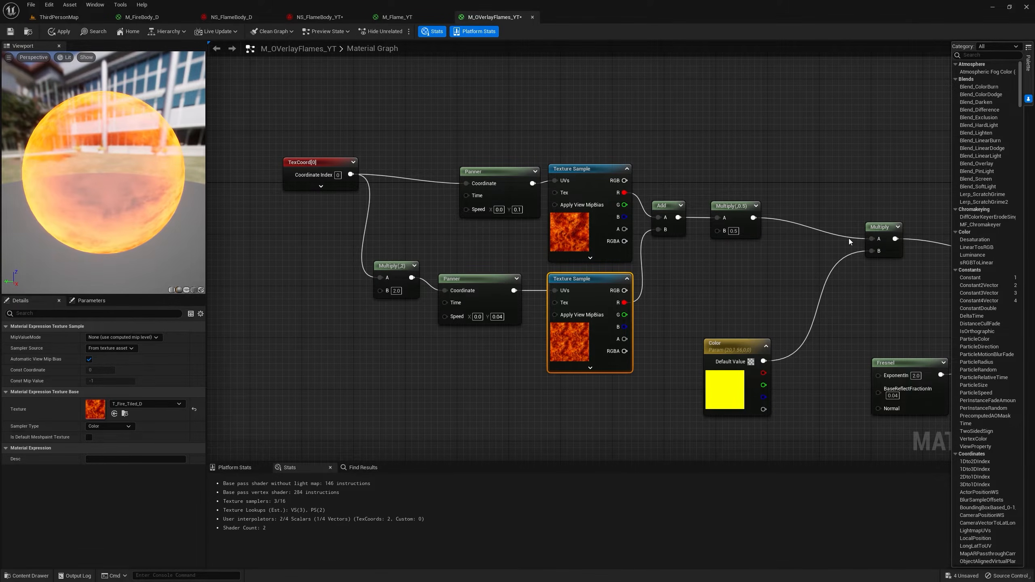
- Apply the changes to M_OVerlayFlames_YT and inspect the animated overlay on Manny in the level
{"action": "right_click_drag", "start_coordinate": [849, 238], "coordinate": [788, 195]}
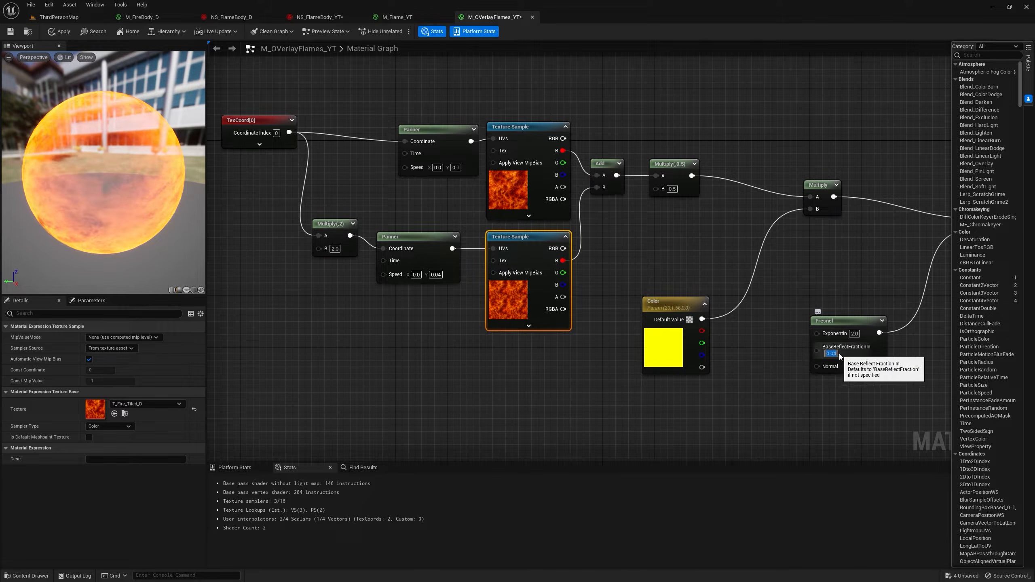
{"action": "left_click", "coordinate": [67, 33]}
{"action": "left_click", "coordinate": [65, 18]}
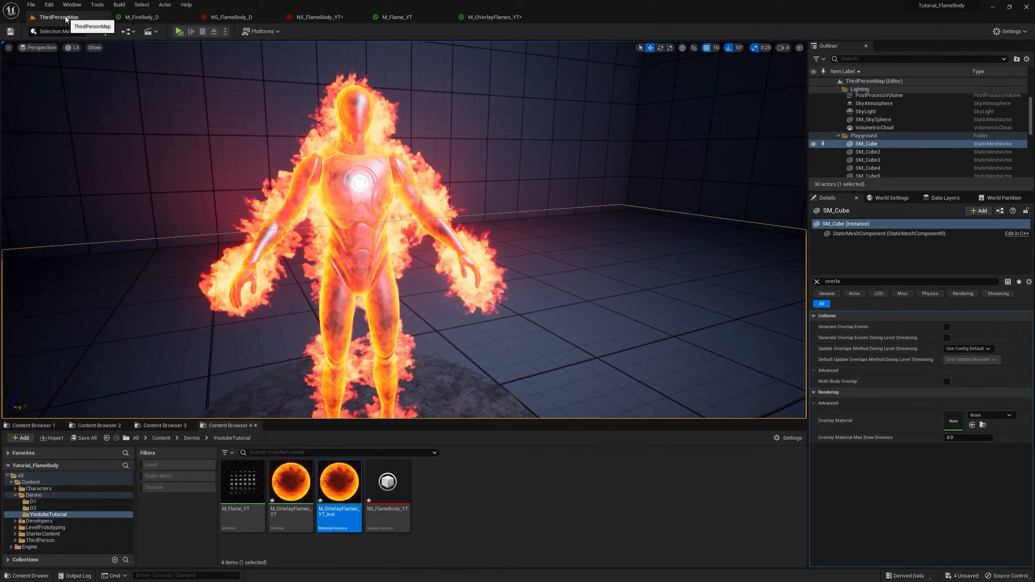
{"action": "mouse_move", "coordinate": [404, 229]}
{"action": "right_mouse_down"}
{"action": "mouse_move", "coordinate": [409, 239]}
{"action": "mouse_move", "coordinate": [396, 233]}
{"action": "right_mouse_up"}
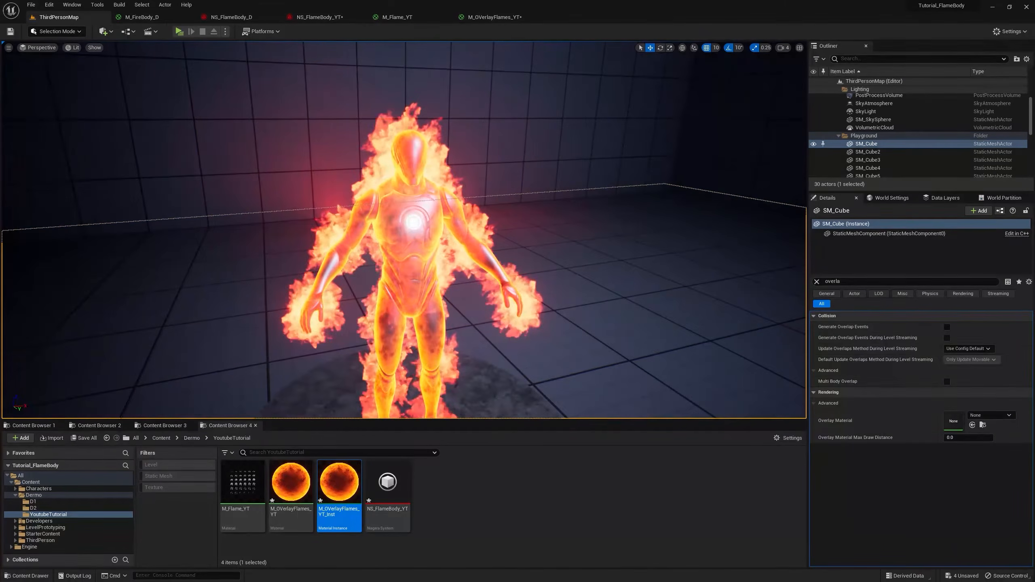
{"action": "key", "text": "w"}
{"action": "key", "text": "s"}
{"action": "key", "text": "w"}
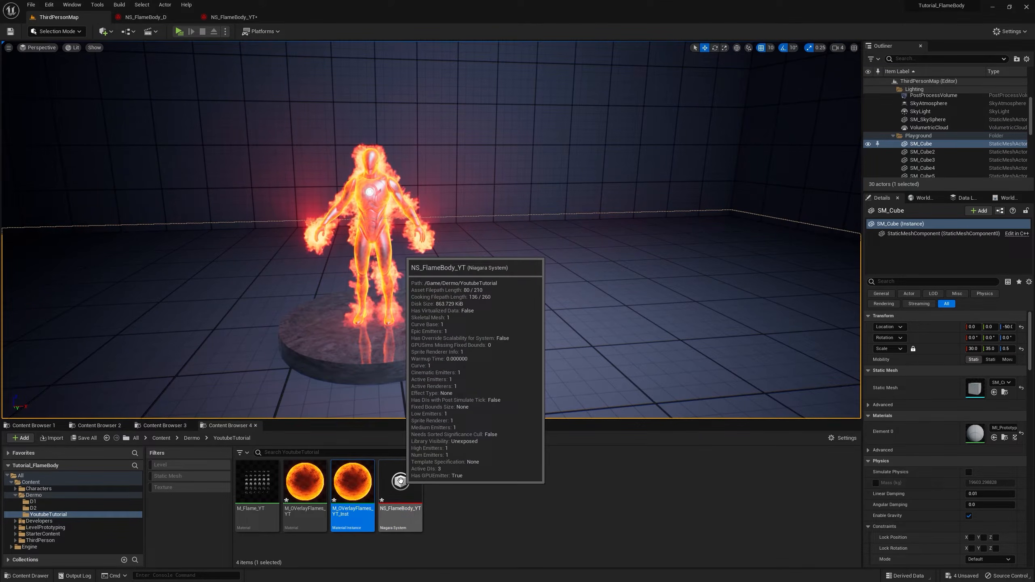
- Open NS_FlameBody_YT and add an emitter based on the Single Looping Particle template
{"action": "double_click", "coordinate": [400, 481]}
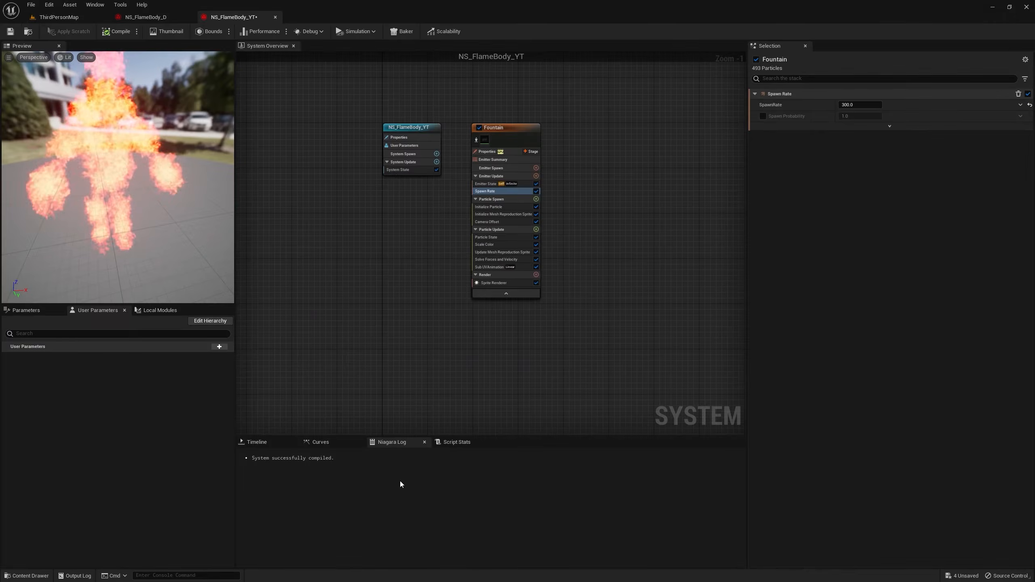
{"action": "right_click", "coordinate": [414, 132]}
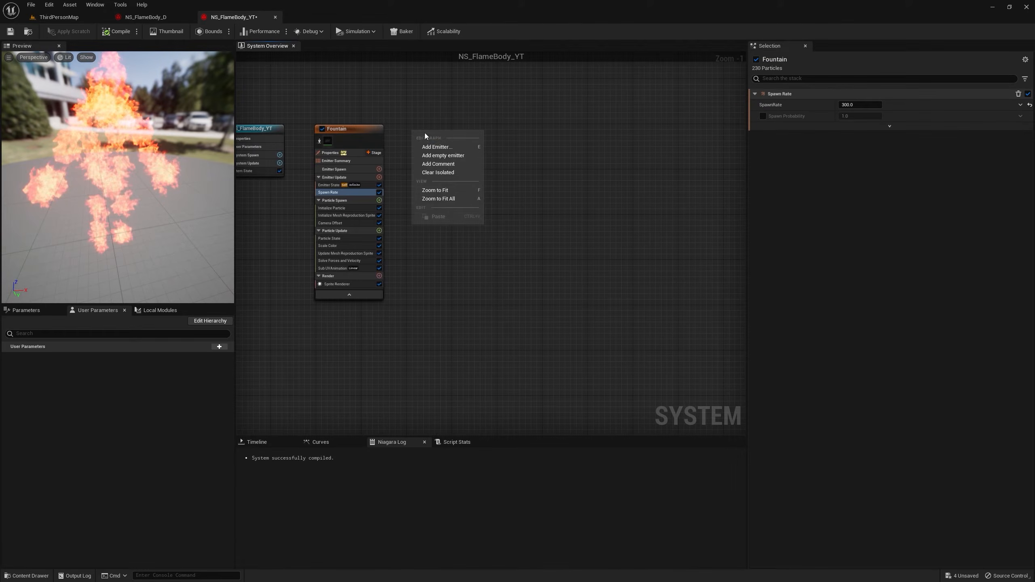
{"action": "left_click", "coordinate": [441, 147]}
{"action": "scroll", "coordinate": [488, 244], "scroll_direction": "down", "scroll_amount": 5}
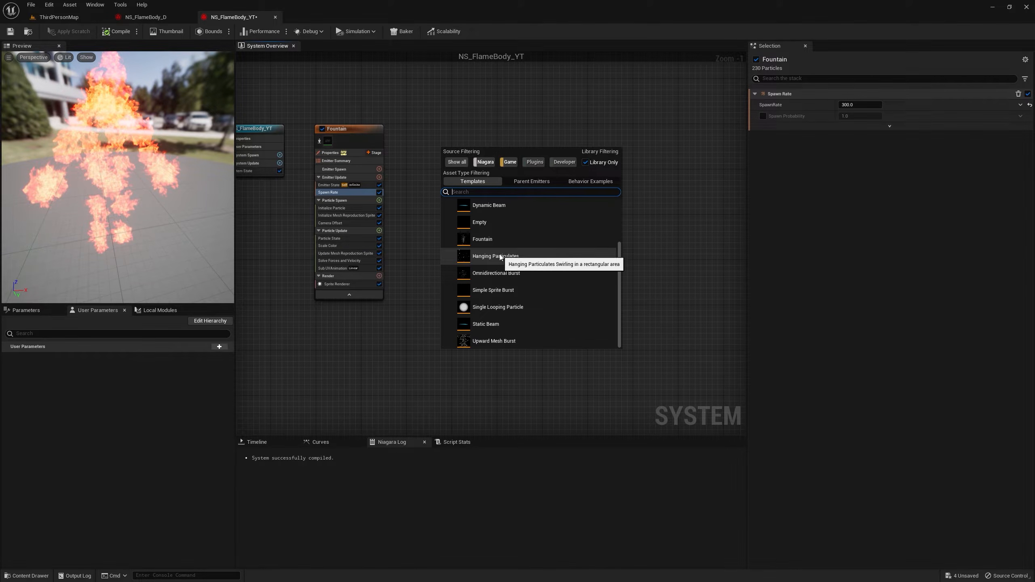
{"action": "double_click", "coordinate": [492, 309]}
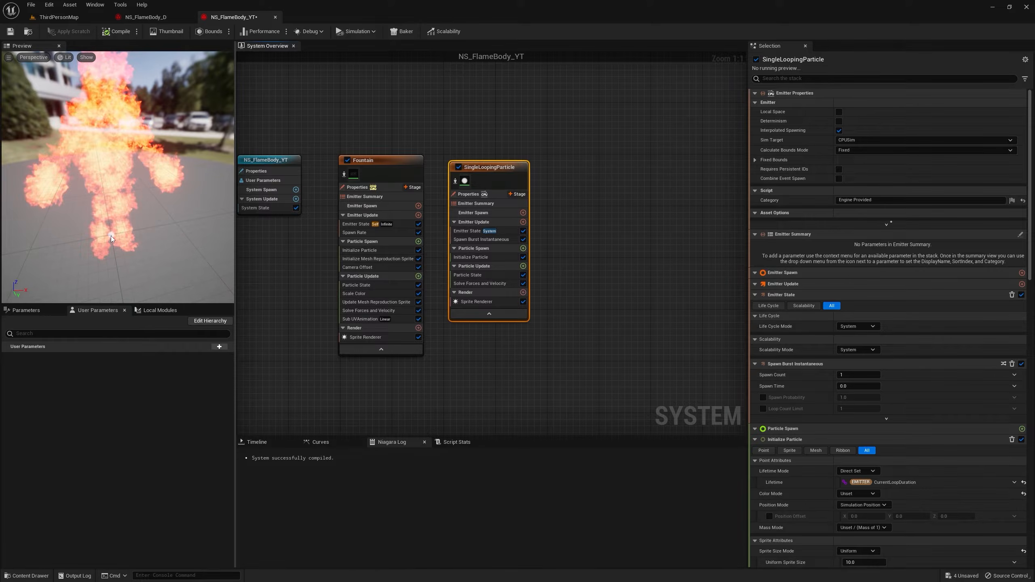
- Set the Uniform Sprite Size in SingleLoopingParticle's Initialize Particle module to 60
{"action": "left_click", "coordinate": [471, 257]}
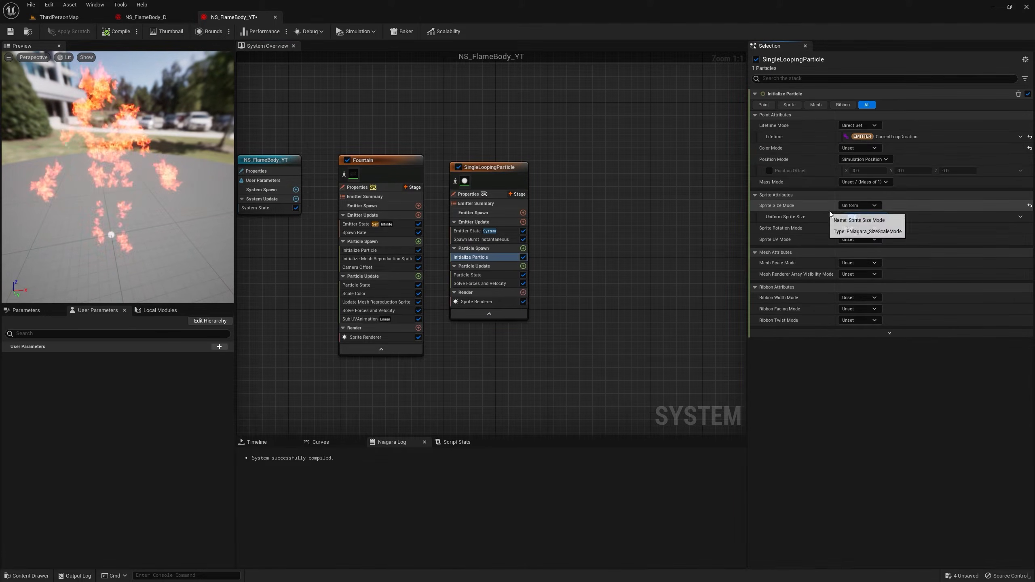
{"action": "left_click", "coordinate": [854, 216]}
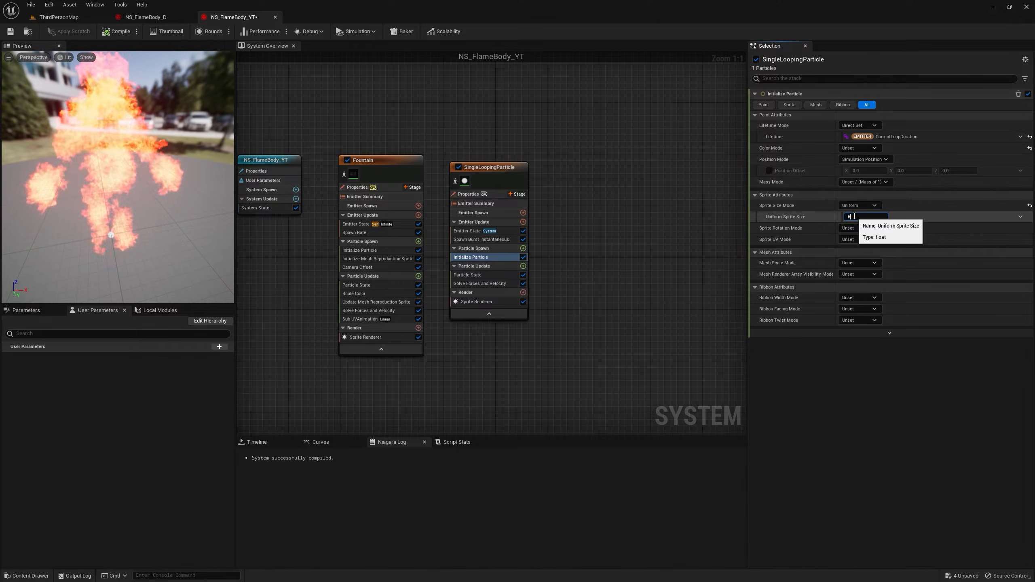
{"action": "type", "text": "60"}
{"action": "key", "text": "Return"}
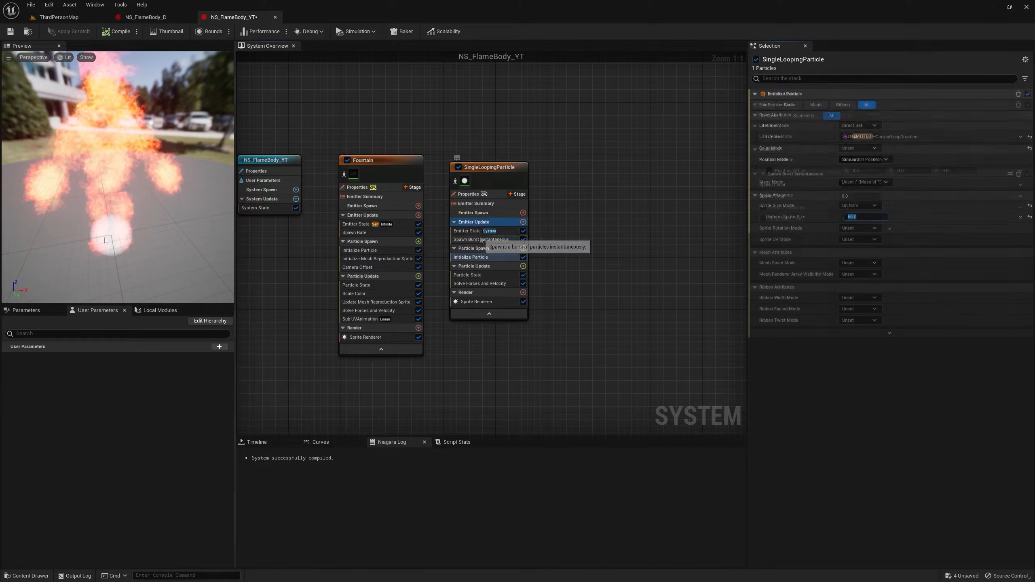
- Set SingleLoopingParticle's Emitter State to Life Cycle Mode Self and Inactive Response Continue (Emitter Deactivates But Doesn't Die Until System Does)
{"action": "left_click", "coordinate": [499, 229]}
{"action": "left_click", "coordinate": [515, 222]}
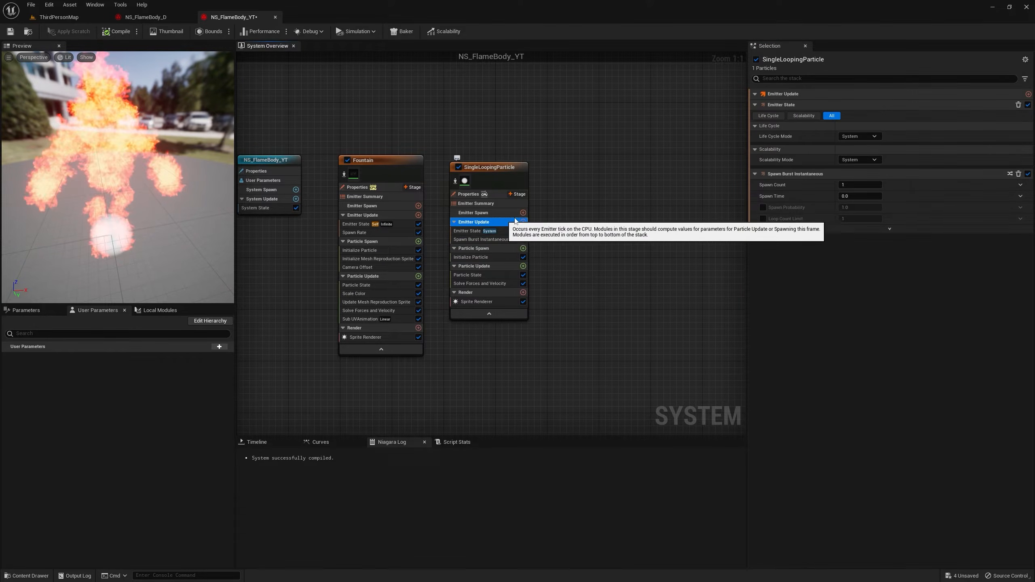
{"action": "left_click", "coordinate": [859, 136]}
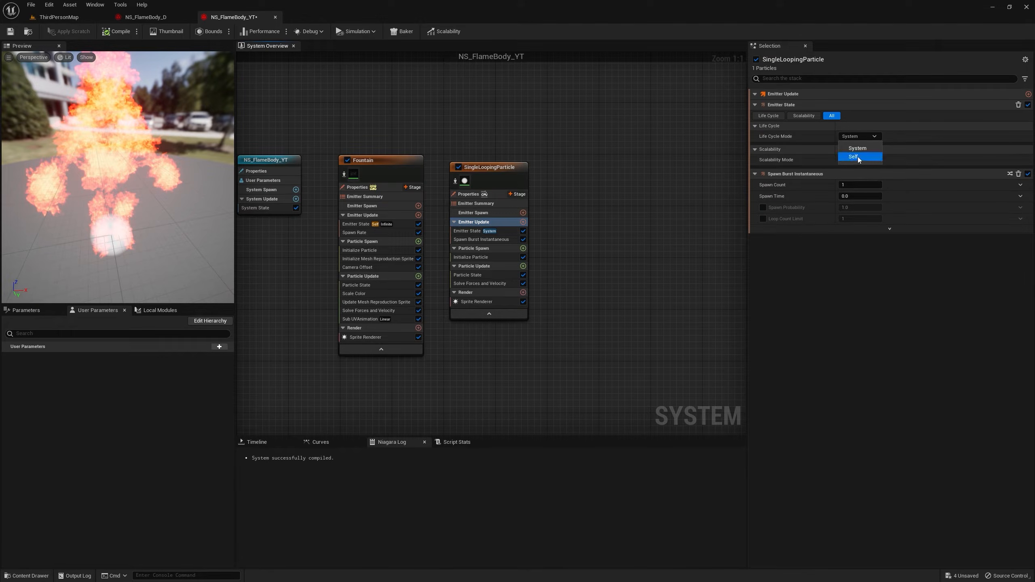
{"action": "left_click", "coordinate": [853, 157]}
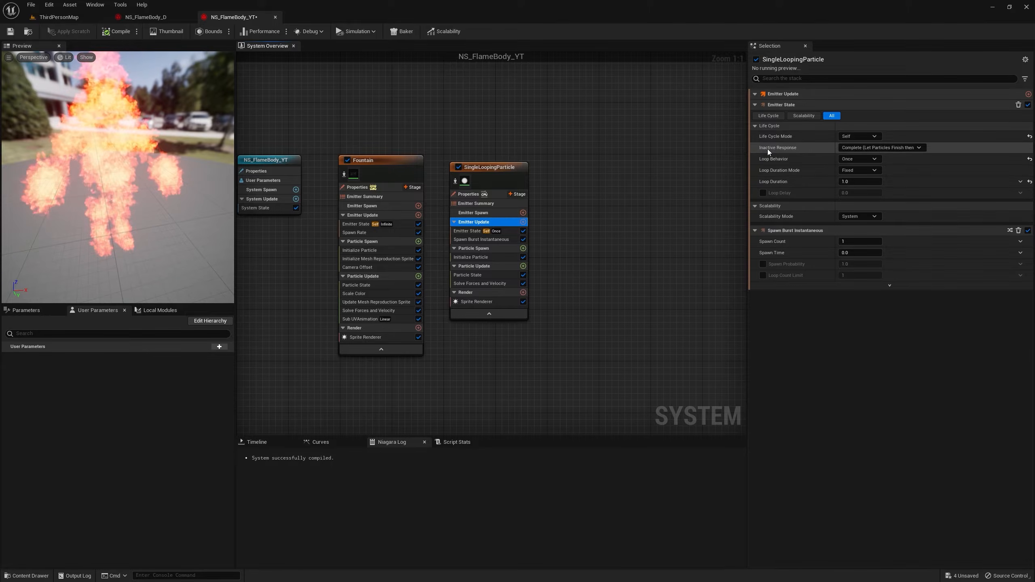
{"action": "left_click", "coordinate": [873, 149]}
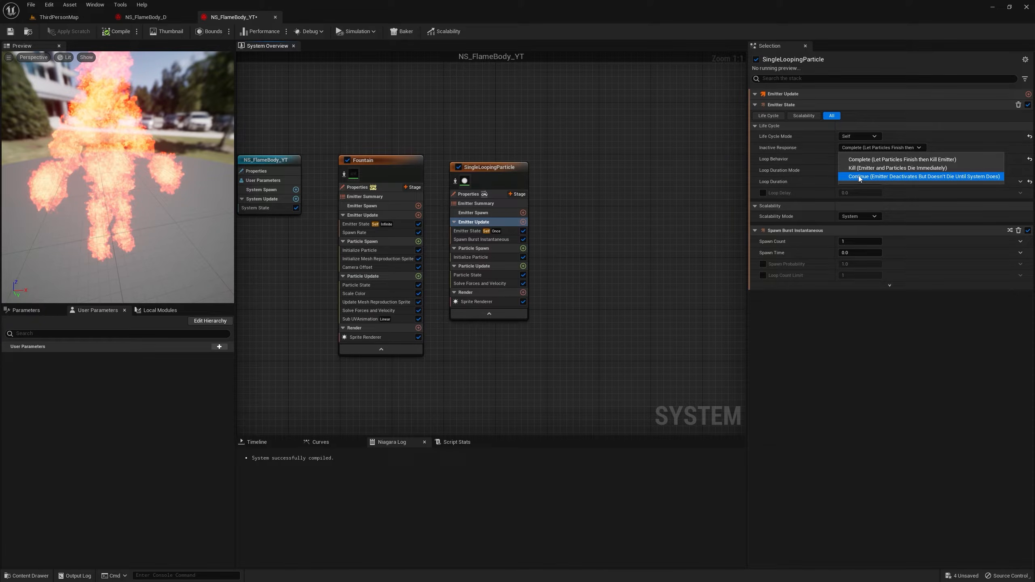
{"action": "left_click", "coordinate": [860, 177]}
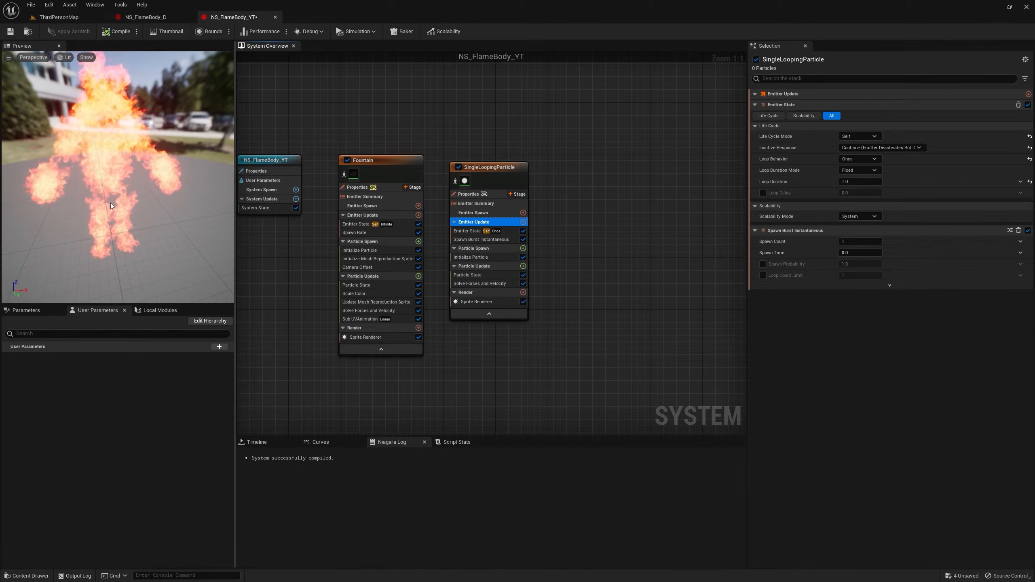
- Turn off Kill Particles When Lifetime Has Elapsed in SingleLoopingParticle's Particle State and check the particle in the preview
{"action": "left_click", "coordinate": [476, 266]}
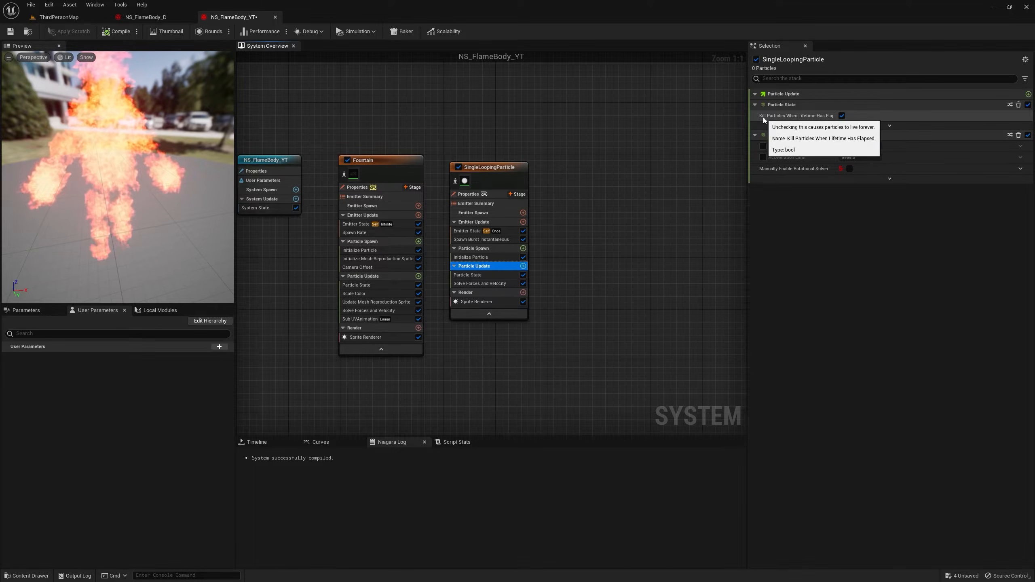
{"action": "left_click", "coordinate": [842, 115]}
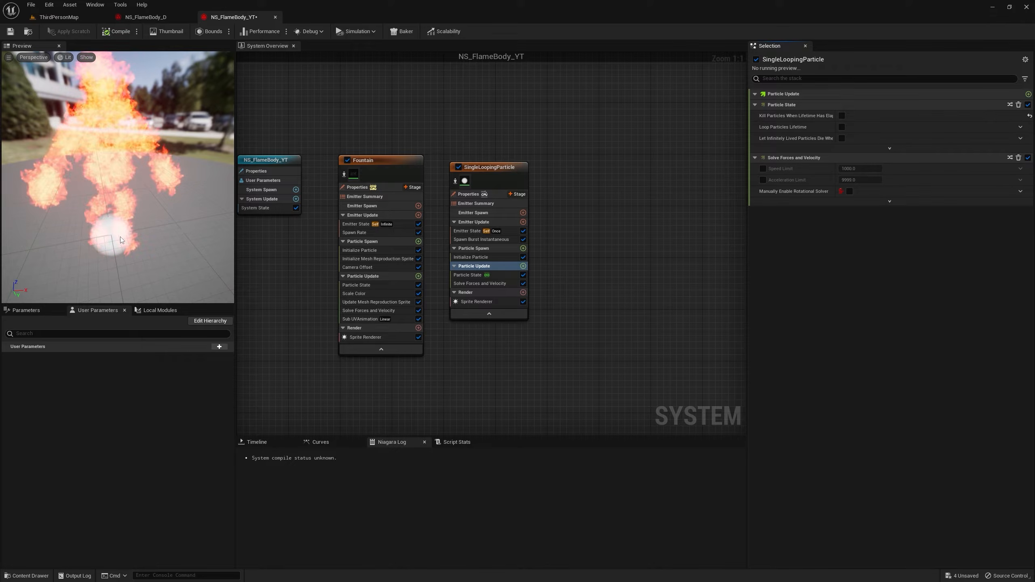
{"action": "left_click_drag", "start_coordinate": [123, 240], "coordinate": [112, 228]}
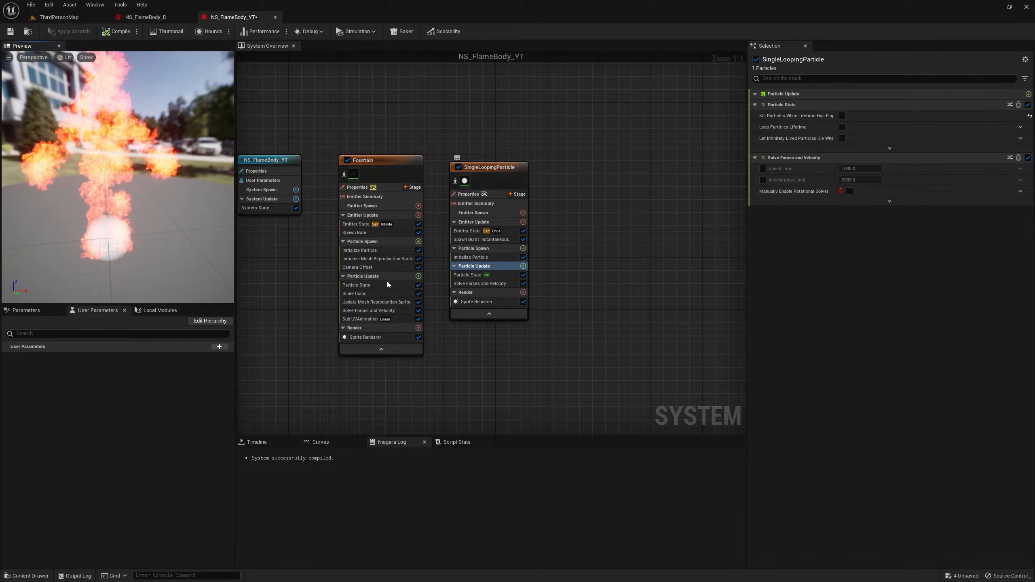
{"action": "scroll", "coordinate": [114, 150], "scroll_direction": "down", "scroll_amount": 3}
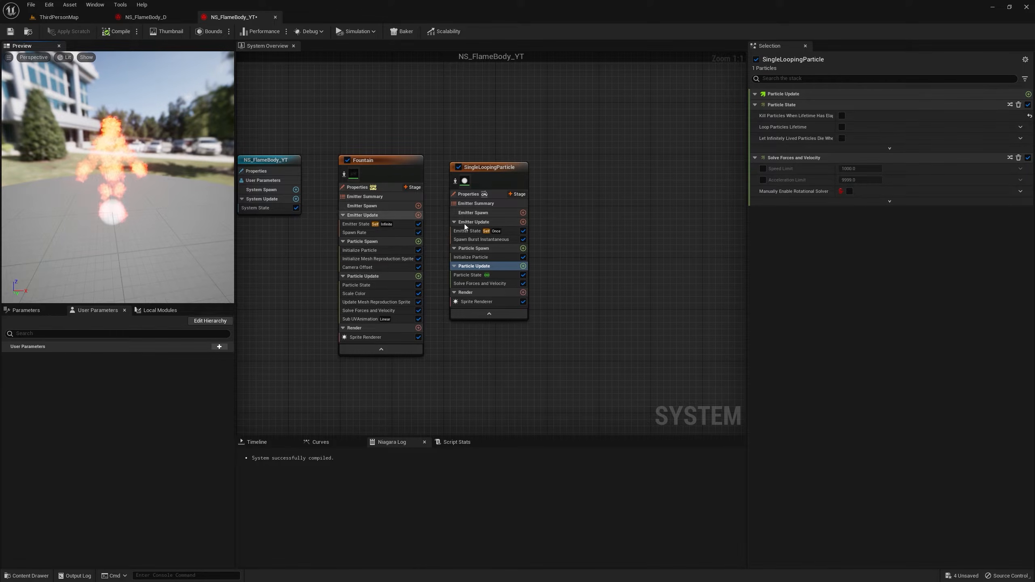
- Enable Position Offset in SingleLoopingParticle's Initialize Particle module and set its Z value to 100
{"action": "left_click", "coordinate": [482, 259]}
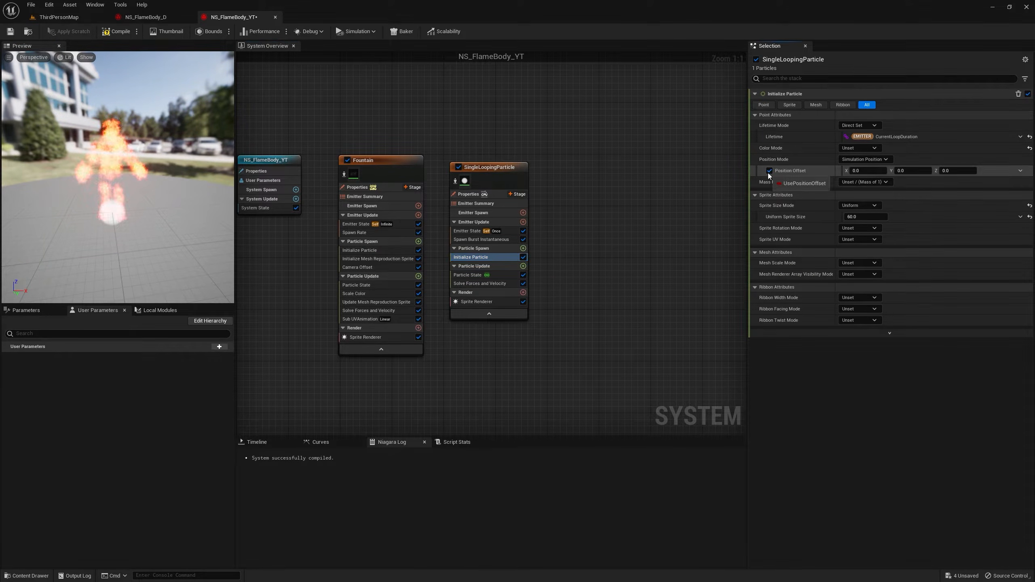
{"action": "left_click", "coordinate": [769, 171]}
{"action": "left_click", "coordinate": [950, 172]}
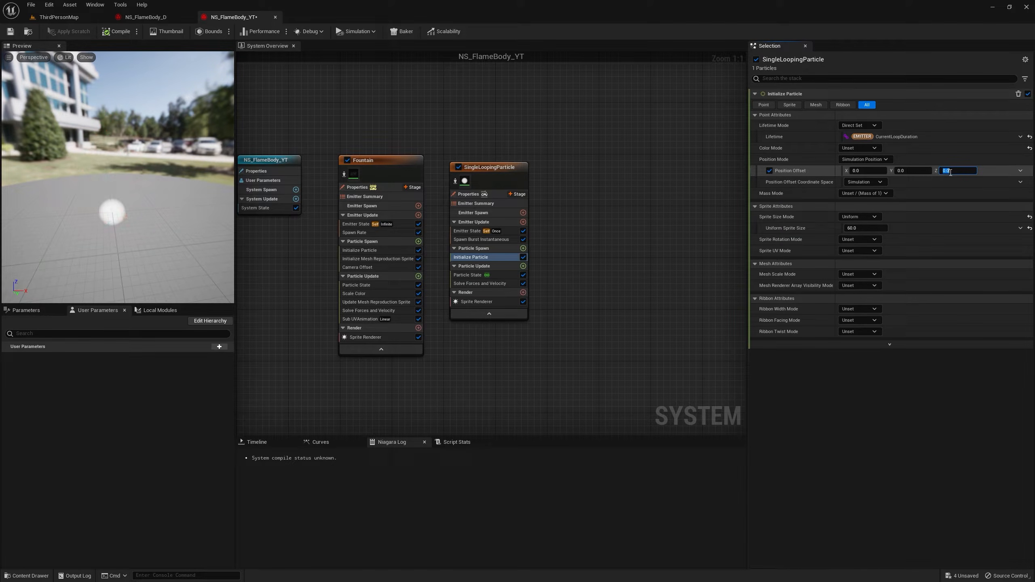
{"action": "type", "text": "100"}
{"action": "key", "text": "Return"}
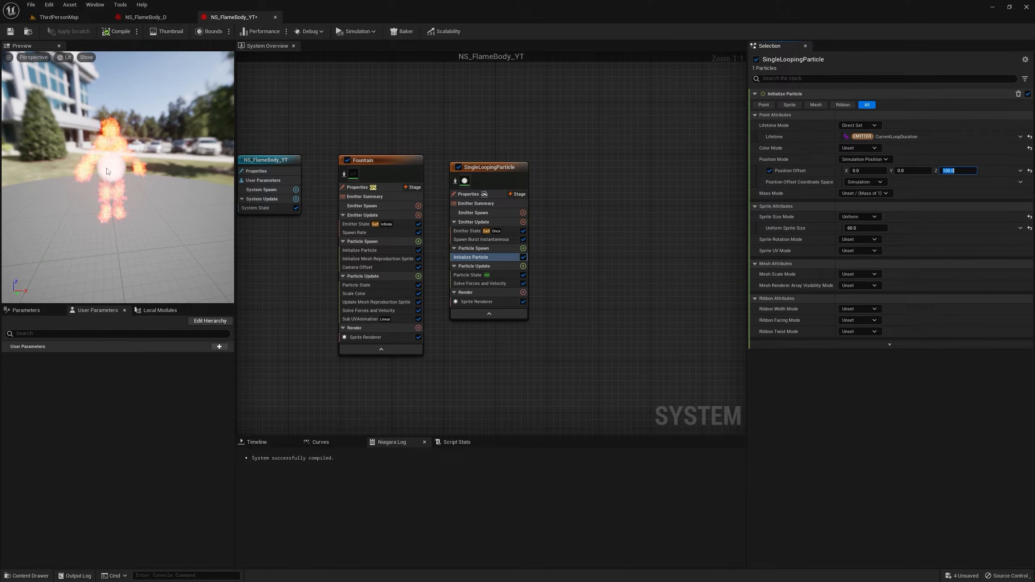
- Add a Rotate Around Point module to SingleLoopingParticle's Particle Update stage
{"action": "left_click", "coordinate": [467, 231]}
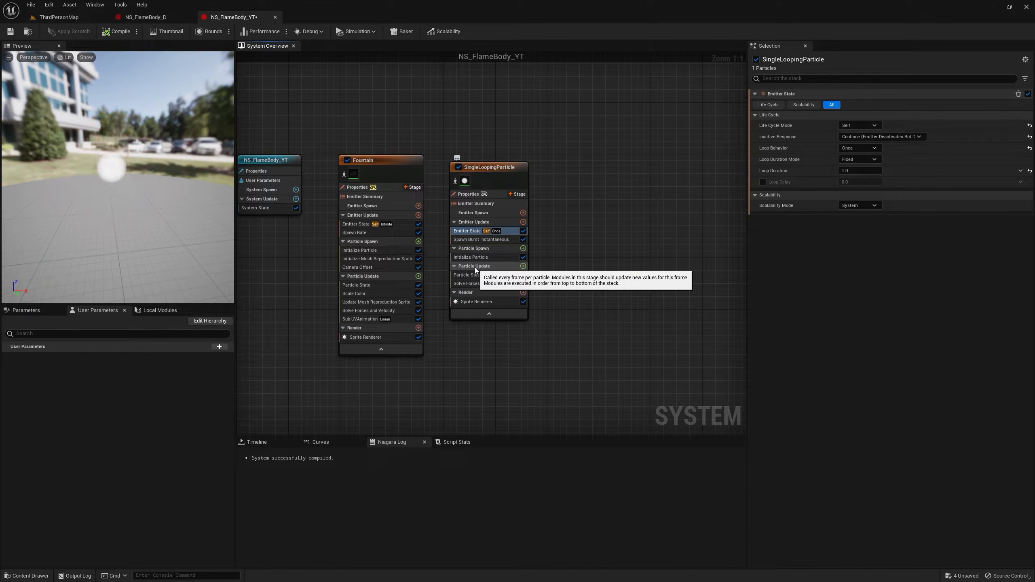
{"action": "left_click", "coordinate": [523, 266]}
{"action": "type", "text": "rota"}
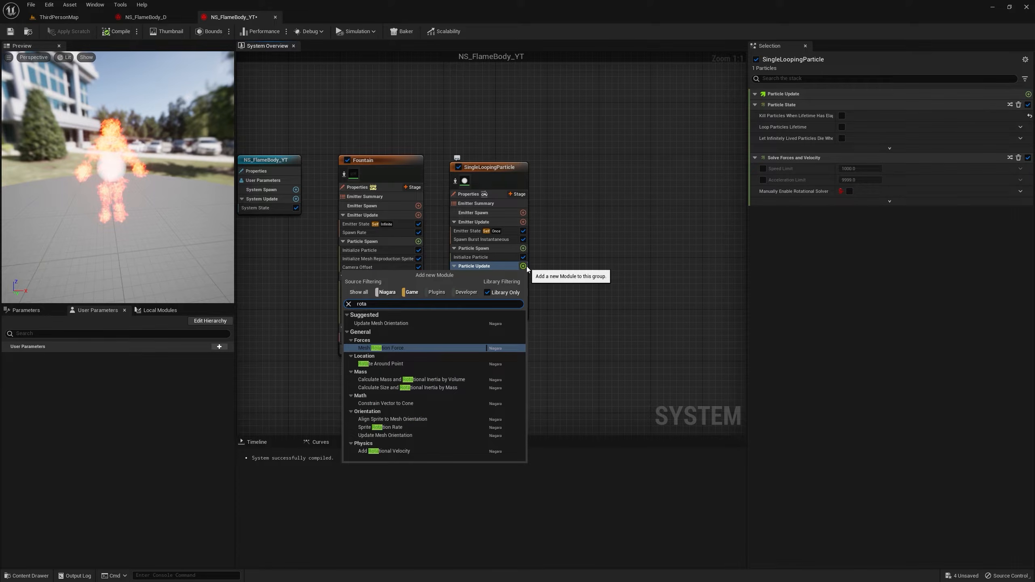
{"action": "type", "text": "te"}
{"action": "key", "text": "Return"}
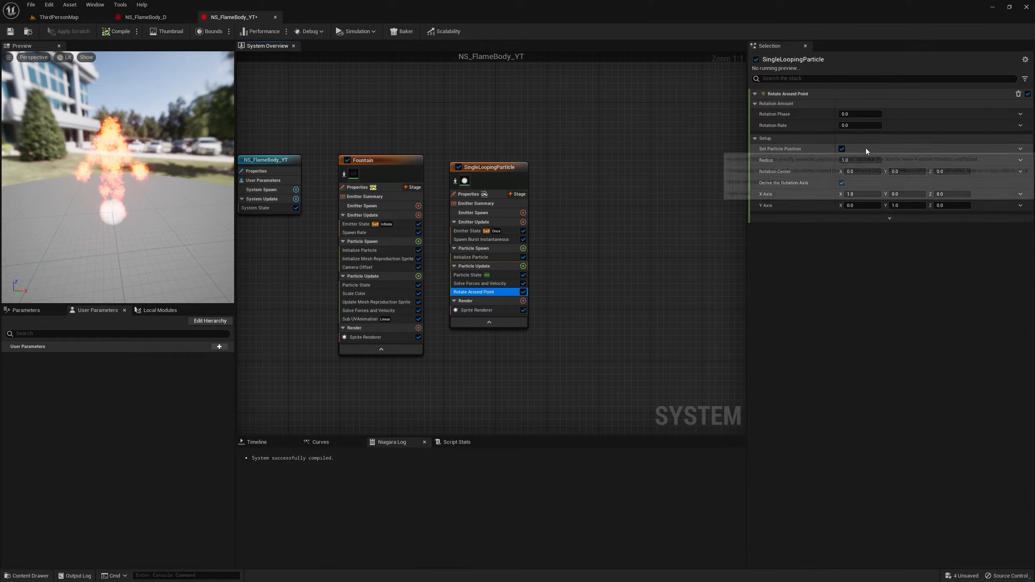
- Try a Radius of 200 in the Rotate Around Point module, then set Radius to 100 and Rotation Rate to 0.5
{"action": "left_click", "coordinate": [860, 160]}
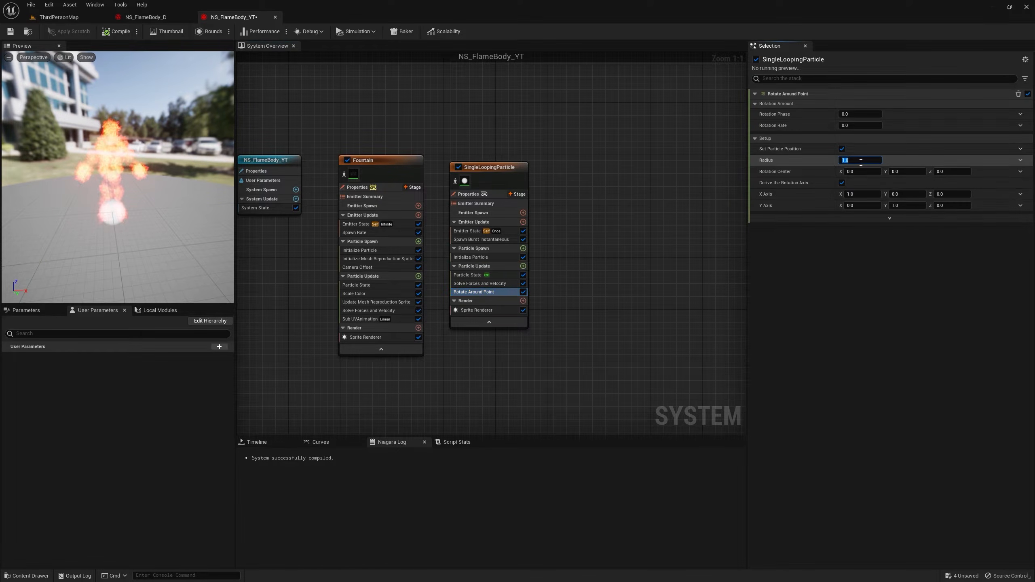
{"action": "type", "text": "200"}
{"action": "key", "text": "Return"}
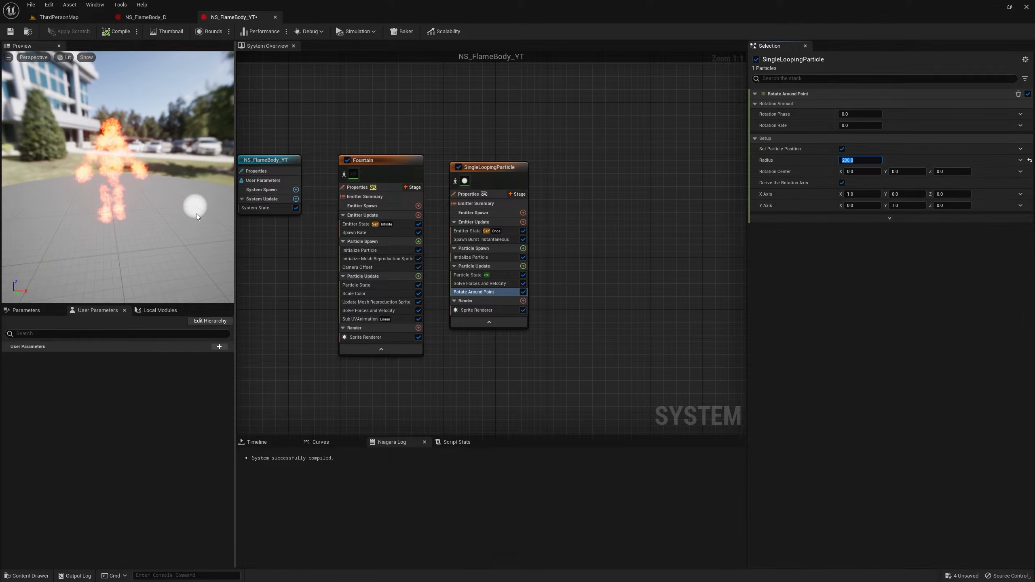
{"action": "type", "text": "100"}
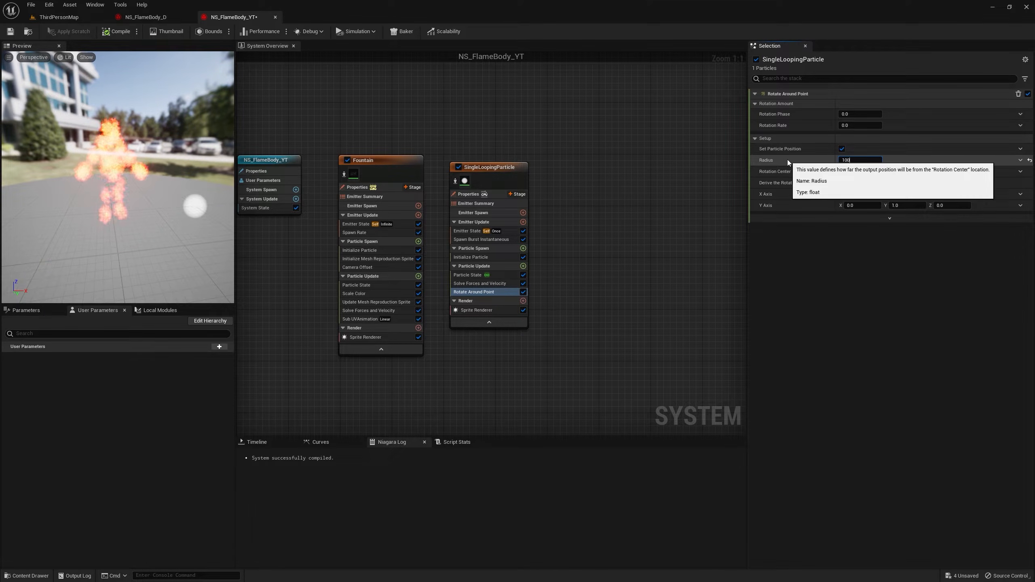
{"action": "key", "text": "Return"}
{"action": "left_click", "coordinate": [861, 126]}
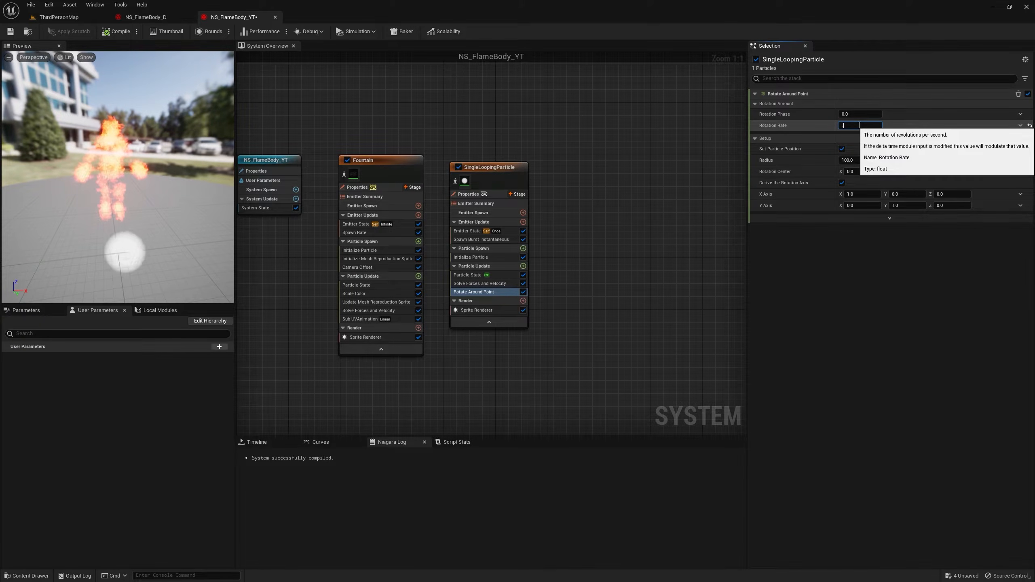
{"action": "key", "text": "BackSpace"}
{"action": "type", "text": "0.5"}
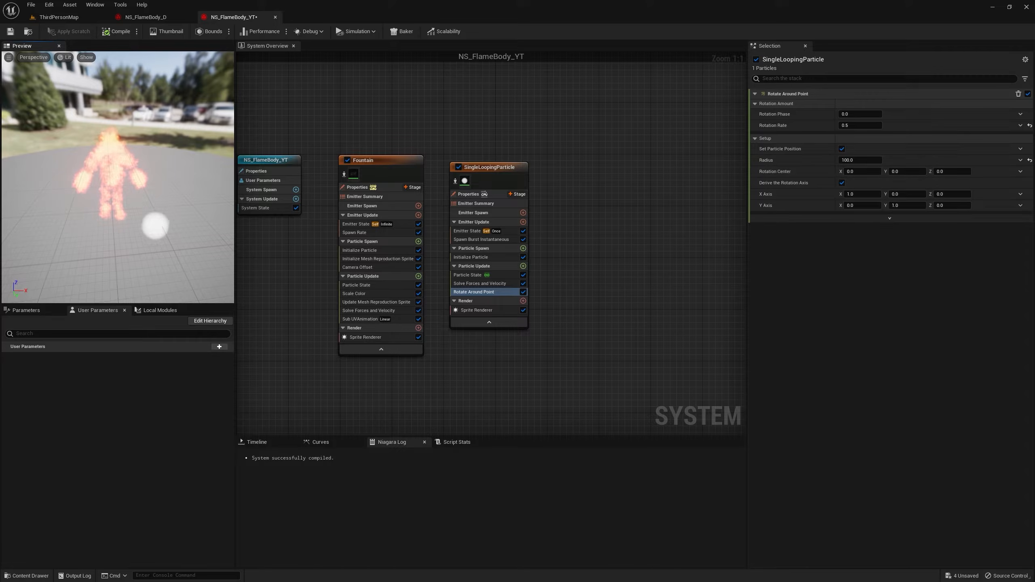
- Drive the Rotation Center with Add Vector to Position and link its Position to the engine emitter's SimulationPosition
{"action": "left_click", "coordinate": [1021, 171]}
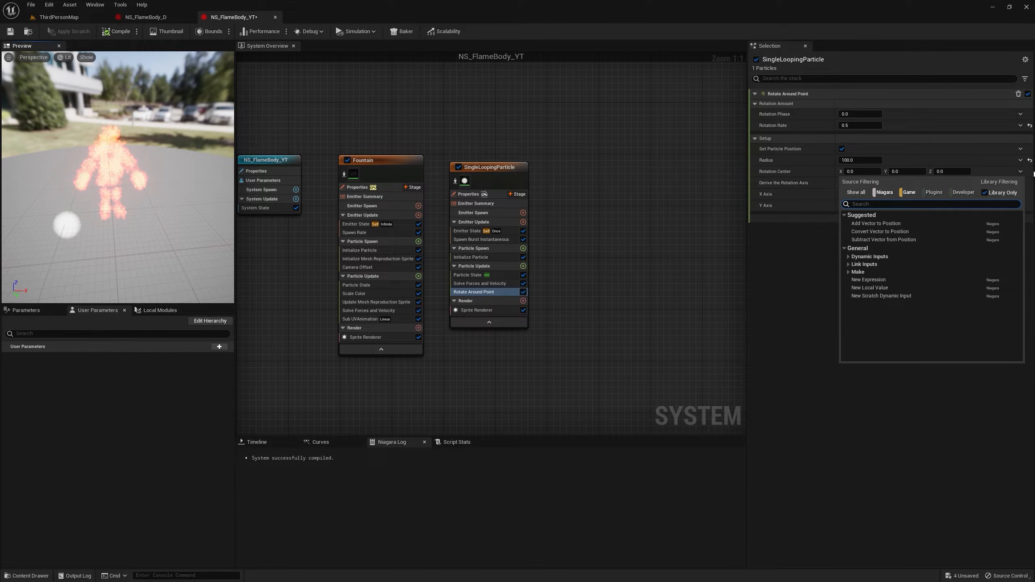
{"action": "type", "text": "+"}
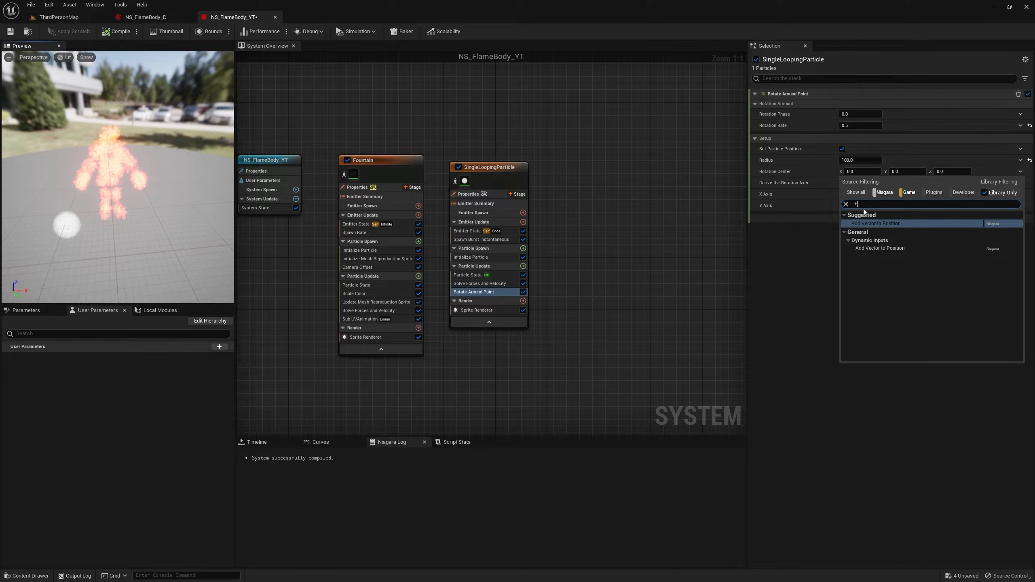
{"action": "left_click", "coordinate": [894, 225]}
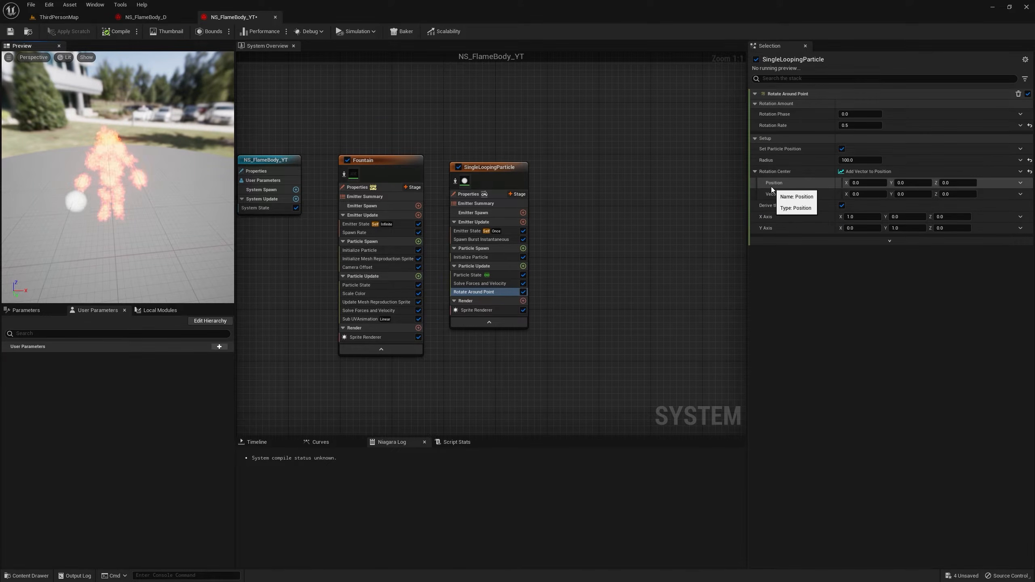
{"action": "left_click", "coordinate": [1019, 183]}
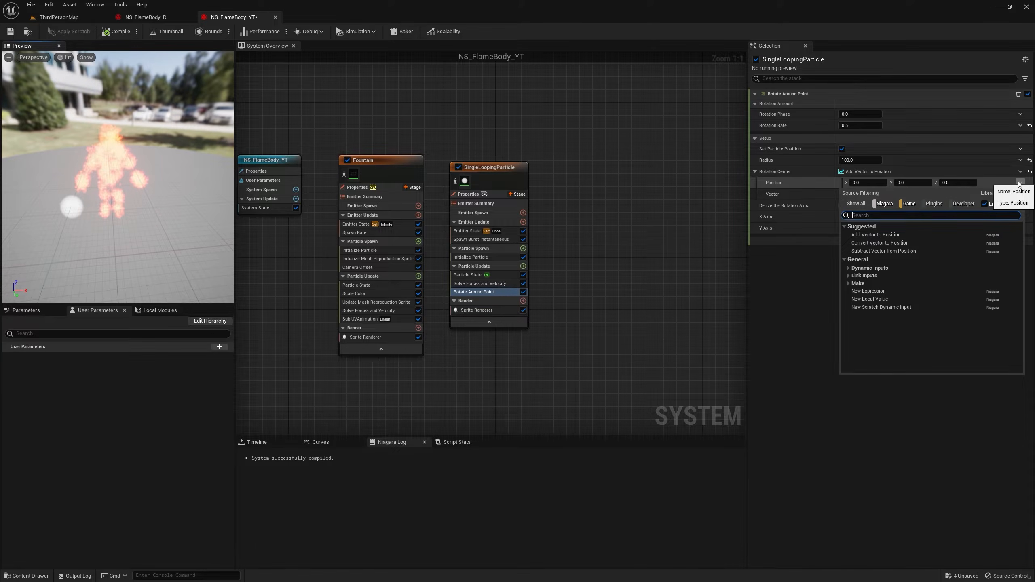
{"action": "type", "text": "simi"}
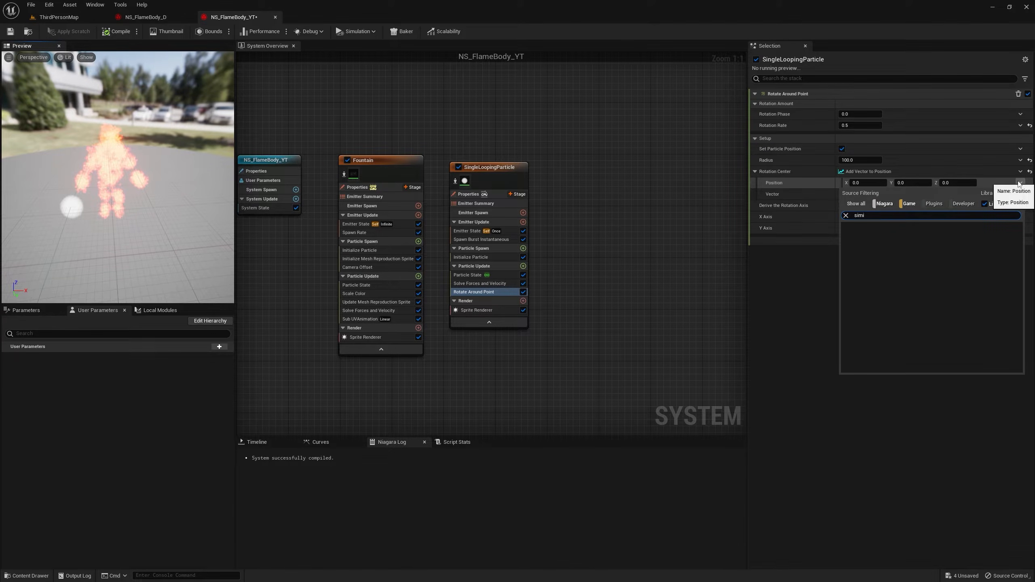
{"action": "left_click", "coordinate": [941, 260]}
- Set the Z value of the Rotation Center's added Vector to 100
{"action": "left_click", "coordinate": [960, 194]}
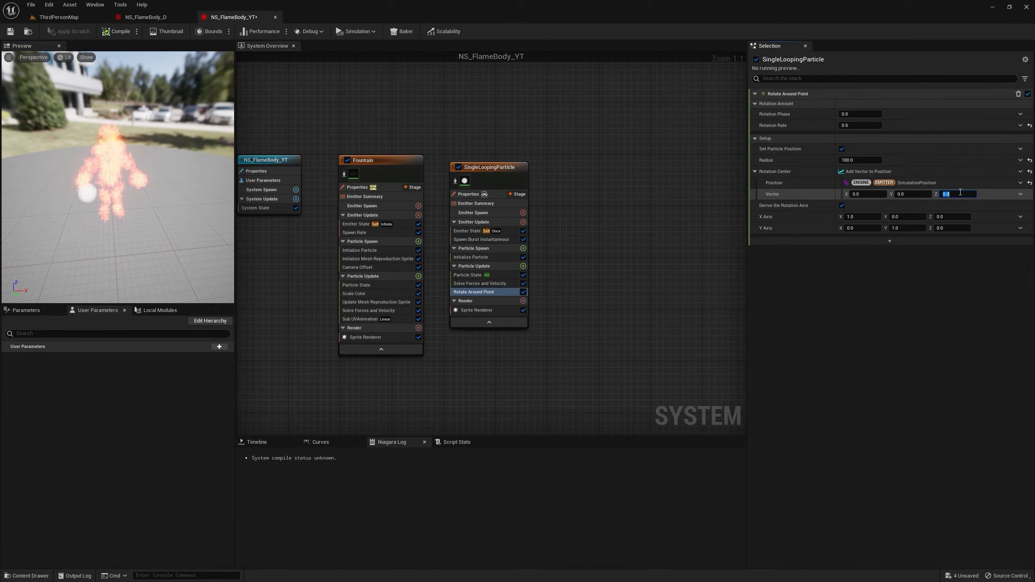
{"action": "type", "text": "10"}
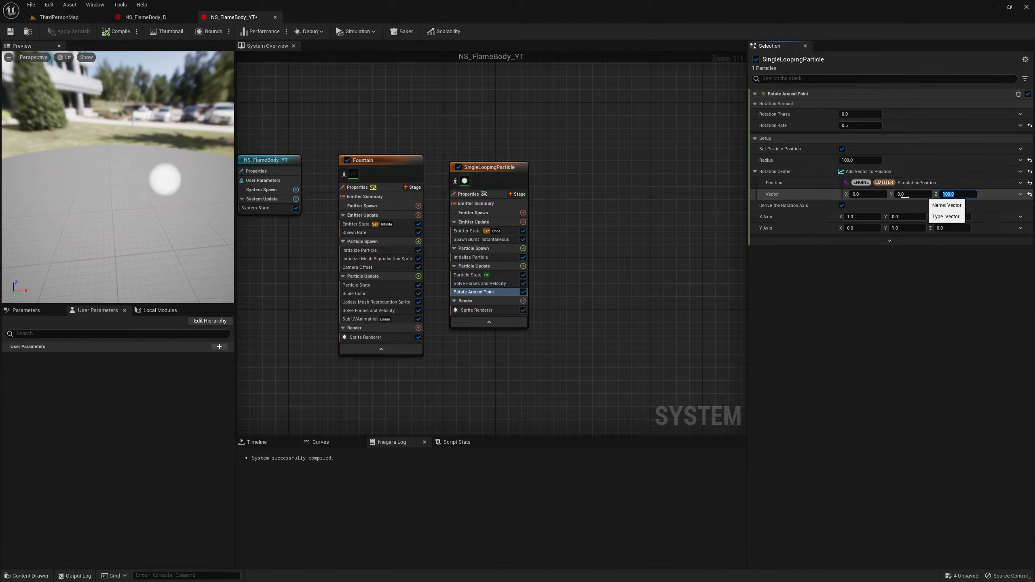
{"action": "key", "text": "Return"}
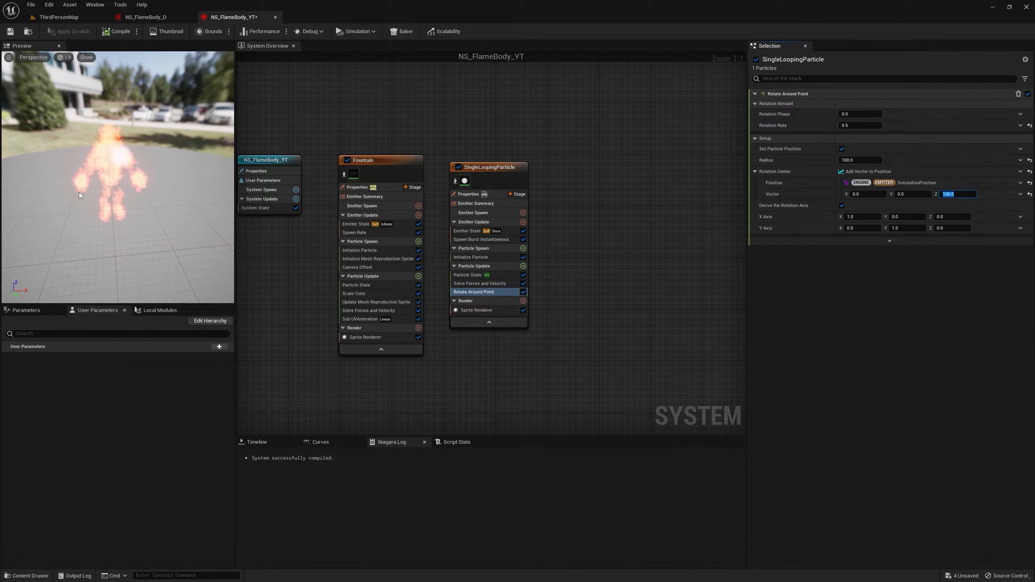
- Duplicate the SingleLoopingParticle emitter and align the copy beside the original
{"action": "right_click", "coordinate": [495, 175]}
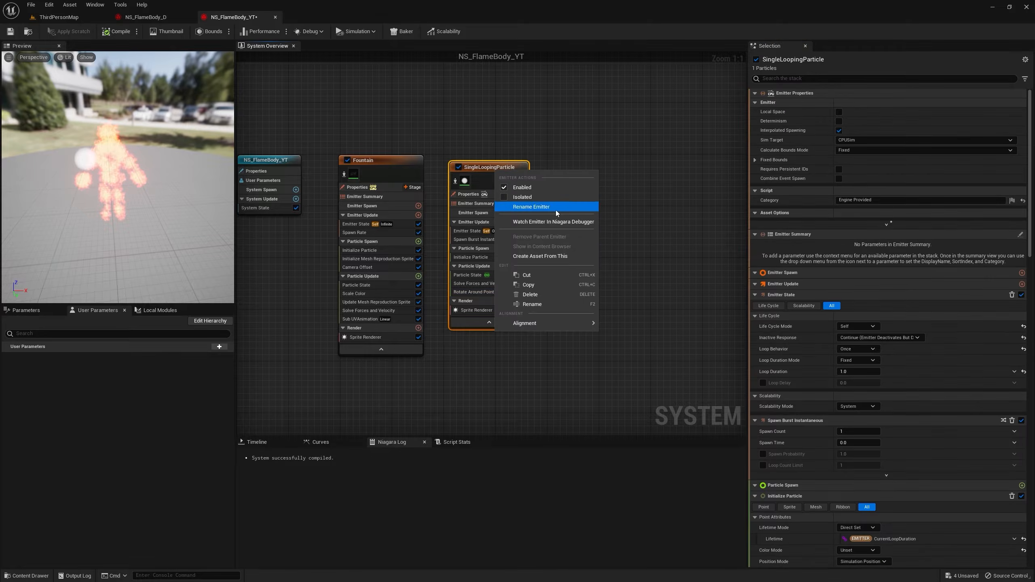
{"action": "left_click", "coordinate": [528, 285]}
{"action": "key", "text": "ctrl+v"}
{"action": "left_click_drag", "start_coordinate": [605, 192], "coordinate": [605, 169]}
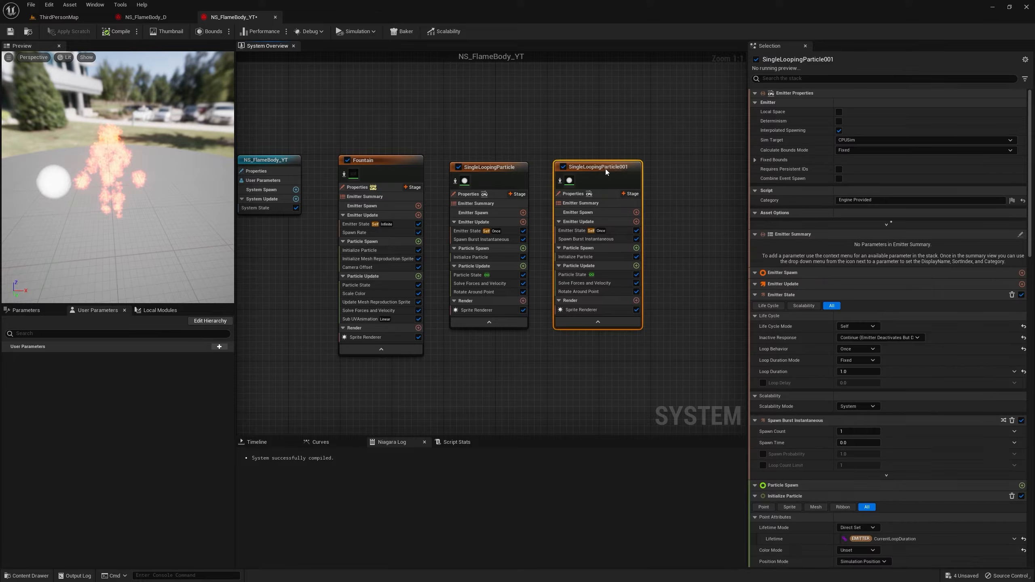
- Set the Rotation Rate in SingleLoopingParticle001's Rotate Around Point module to -0.5
{"action": "left_click", "coordinate": [572, 291]}
{"action": "left_click", "coordinate": [856, 126]}
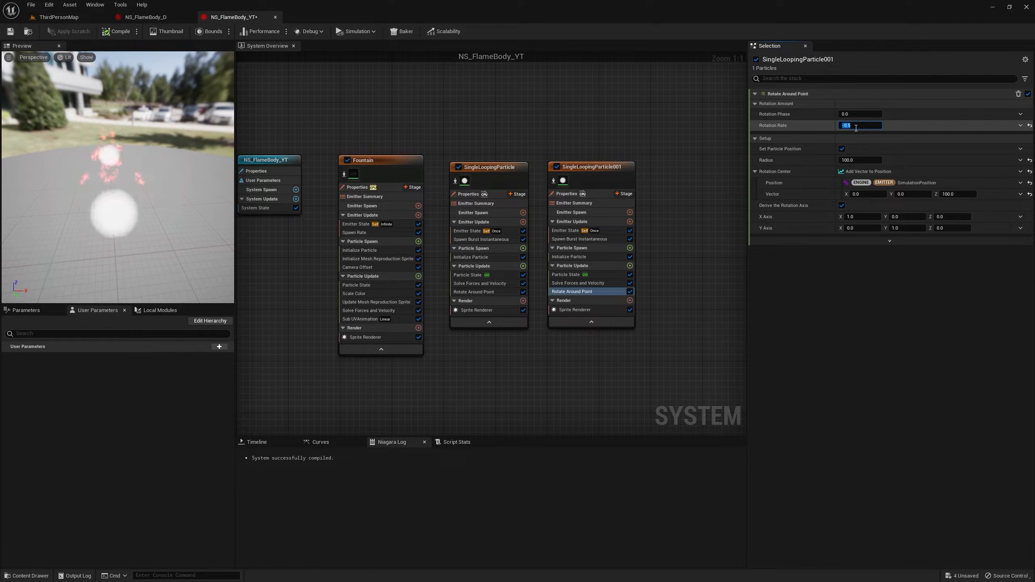
{"action": "type", "text": "-"}
{"action": "key", "text": "Return"}
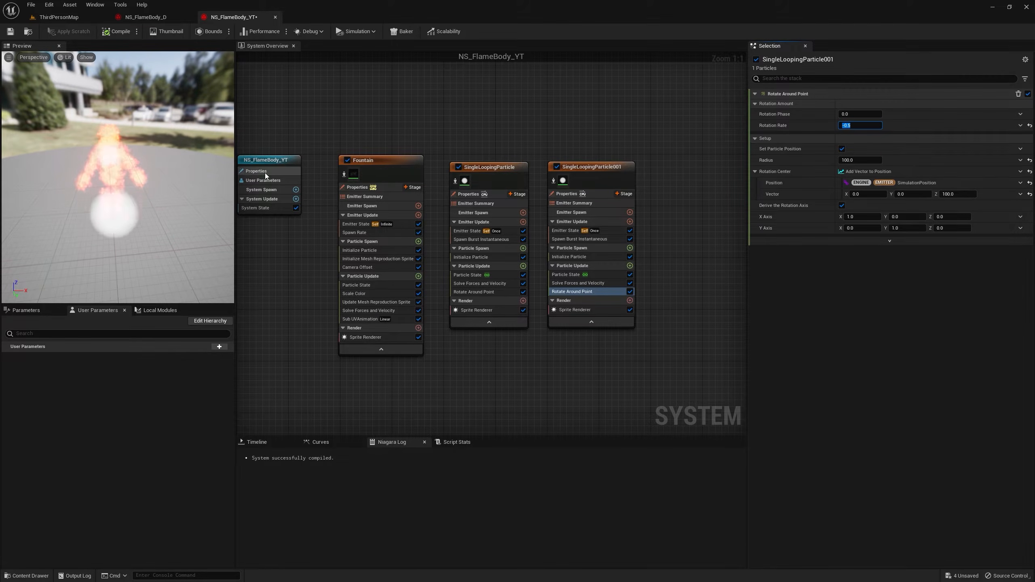
{"action": "left_click", "coordinate": [951, 229]}
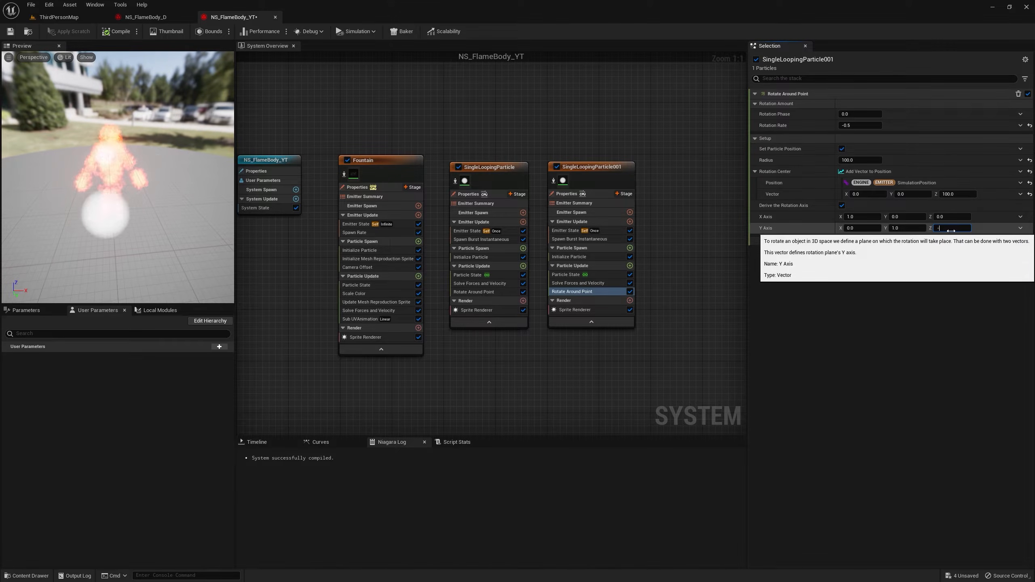
{"action": "type", "text": "-5"}
{"action": "key", "text": "Escape"}
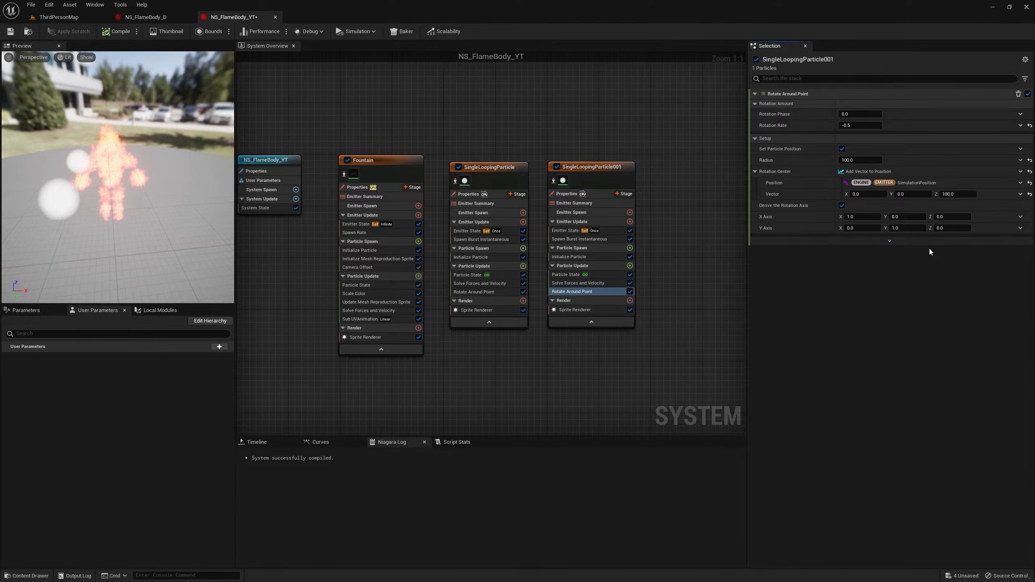
- Set the Y Axis Z value in SingleLoopingParticle001's Rotate Around Point module to -0.5
{"action": "left_click", "coordinate": [951, 229]}
{"action": "type", "text": "-"}
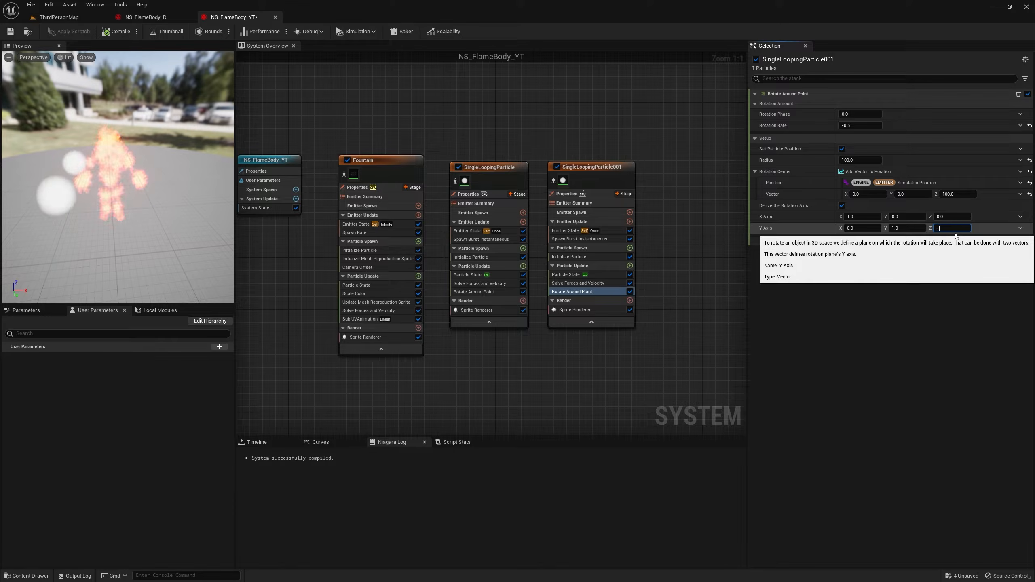
{"action": "type", "text": "0.5"}
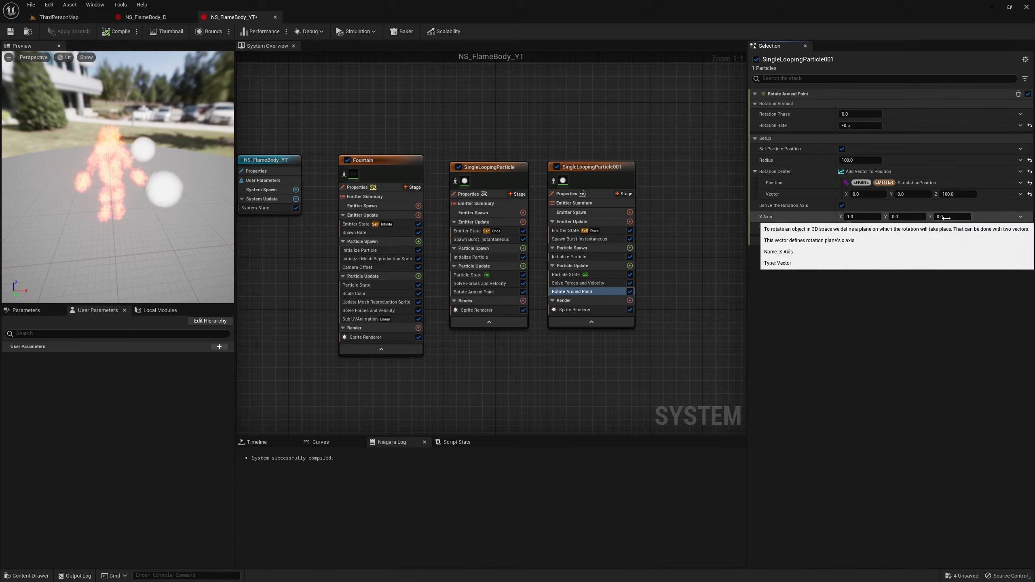
{"action": "left_click", "coordinate": [948, 217]}
- Set the X Axis Z value in SingleLoopingParticle's Rotate Around Point module to -0.5 and check the orbits in ThirdPersonMap
{"action": "left_click", "coordinate": [484, 294]}
{"action": "left_click", "coordinate": [958, 217]}
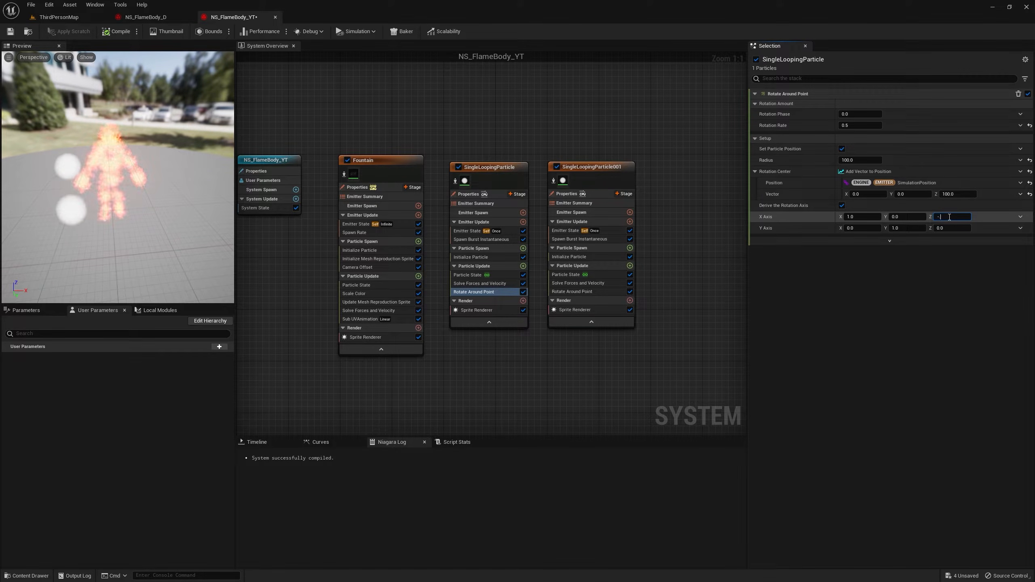
{"action": "key", "text": "Return"}
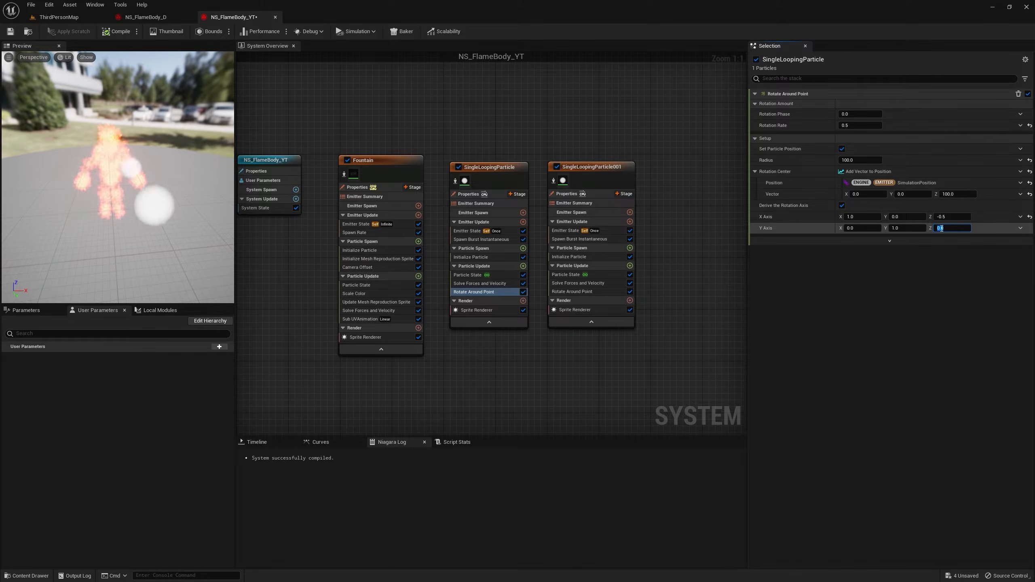
{"action": "key", "text": "Return"}
{"action": "left_click", "coordinate": [65, 17]}
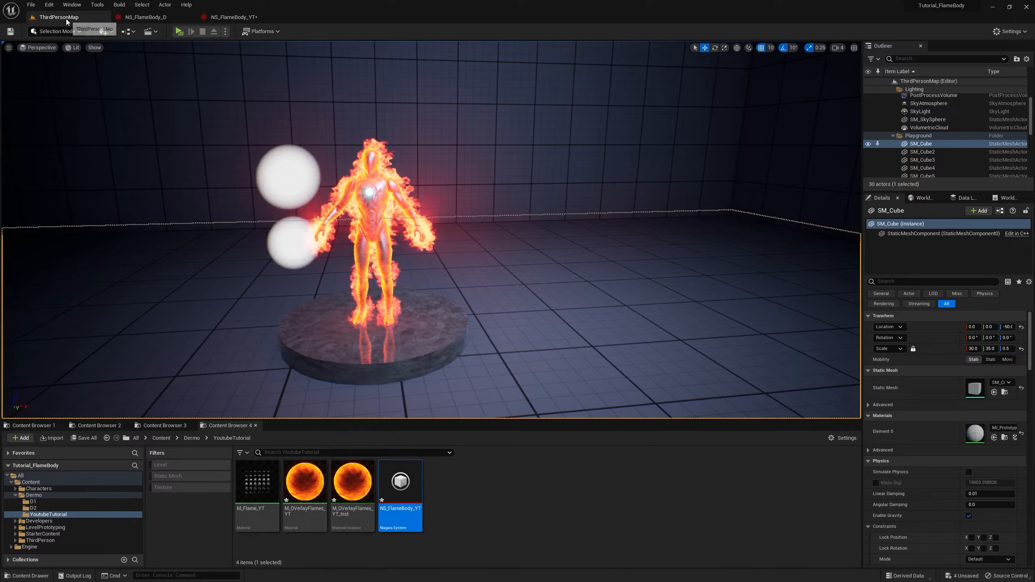
- Rename the SingleLoopingParticle emitter to RightOrbit and SingleLoopingParticle001 to LeftOrbit in NS_FlameBody_YT
{"action": "left_click", "coordinate": [234, 17]}
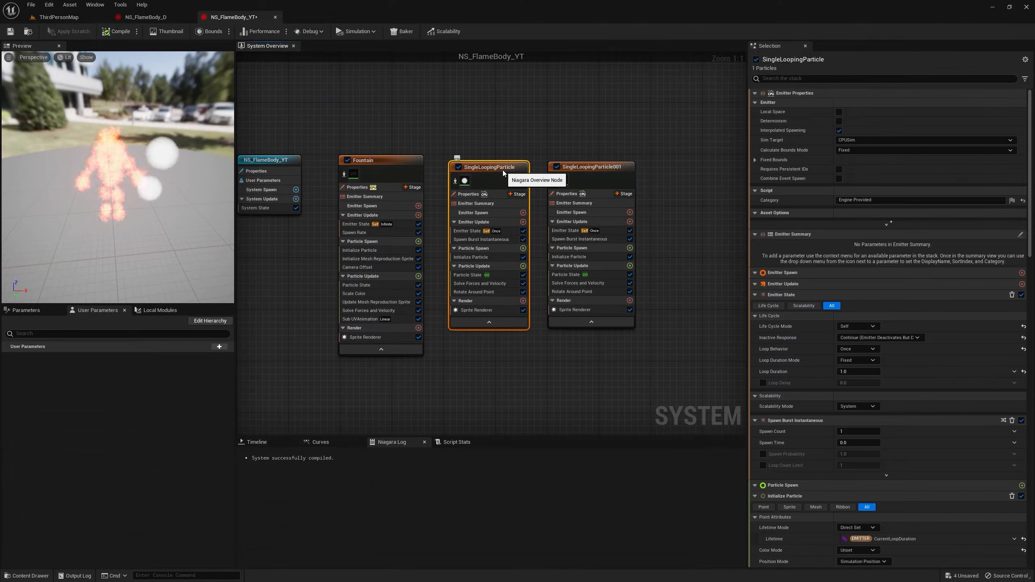
{"action": "right_click", "coordinate": [501, 173]}
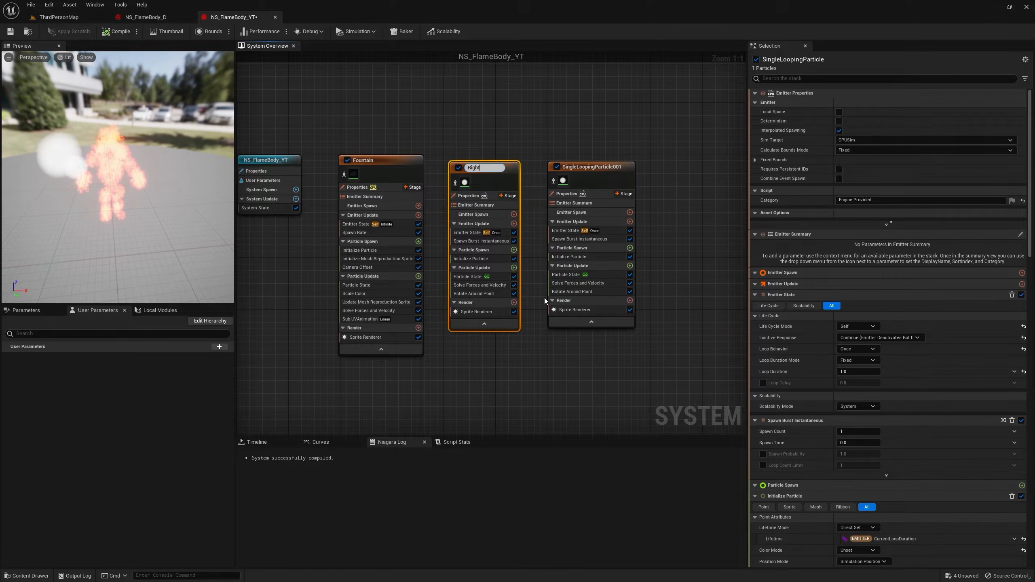
{"action": "right_click", "coordinate": [611, 166]}
{"action": "left_click", "coordinate": [648, 297]}
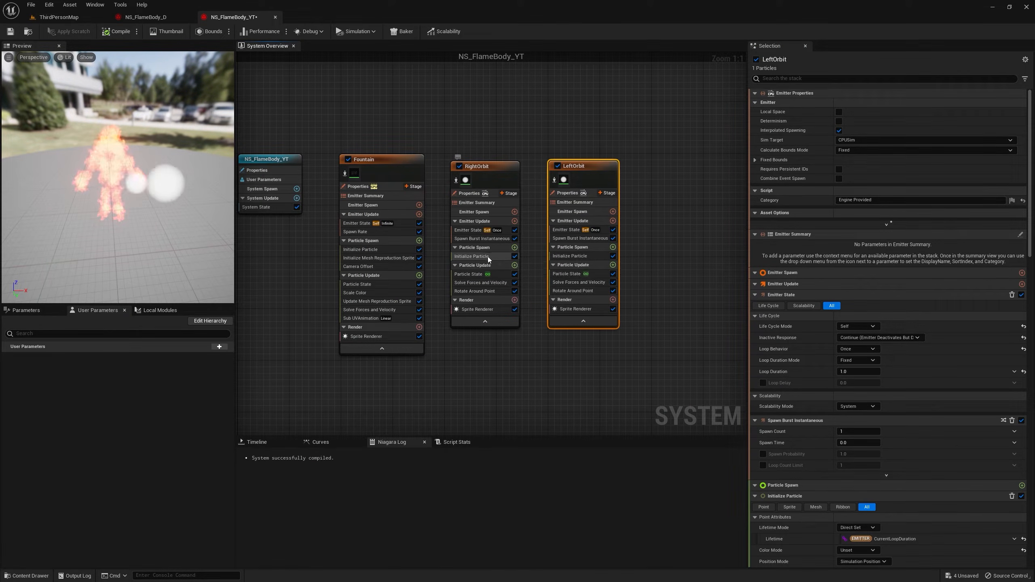
- Set the Uniform Sprite Size to 10 in the Initialize Particle modules of RightOrbit and LeftOrbit
{"action": "left_click", "coordinate": [488, 256]}
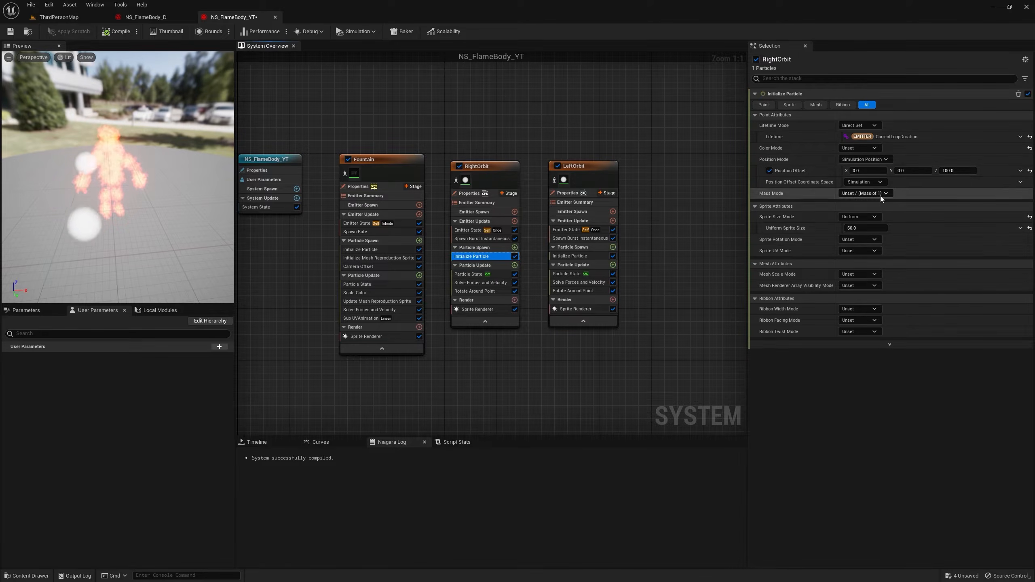
{"action": "left_click", "coordinate": [866, 228]}
{"action": "type", "text": "10"}
{"action": "key", "text": "Return"}
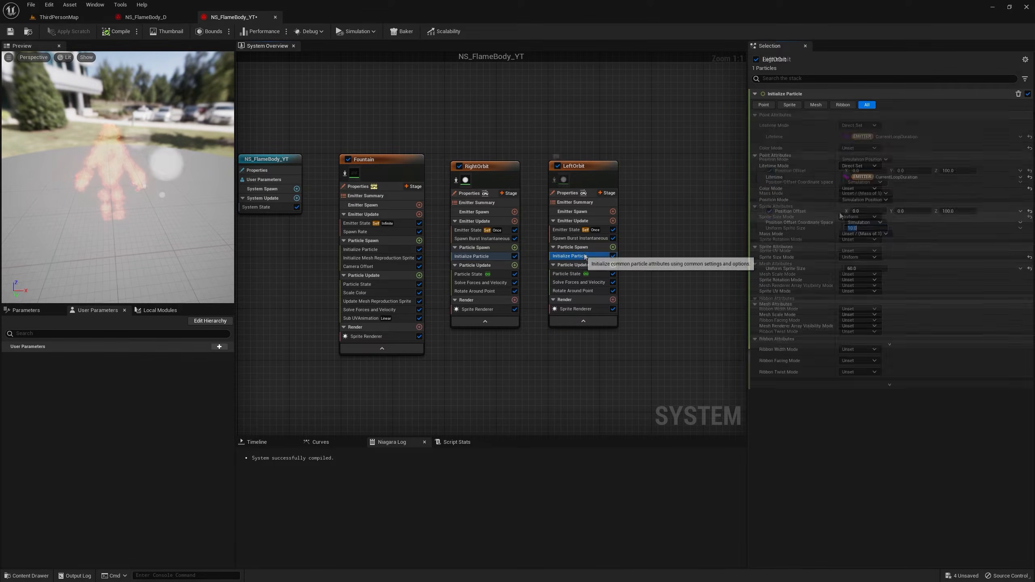
{"action": "left_click", "coordinate": [874, 229]}
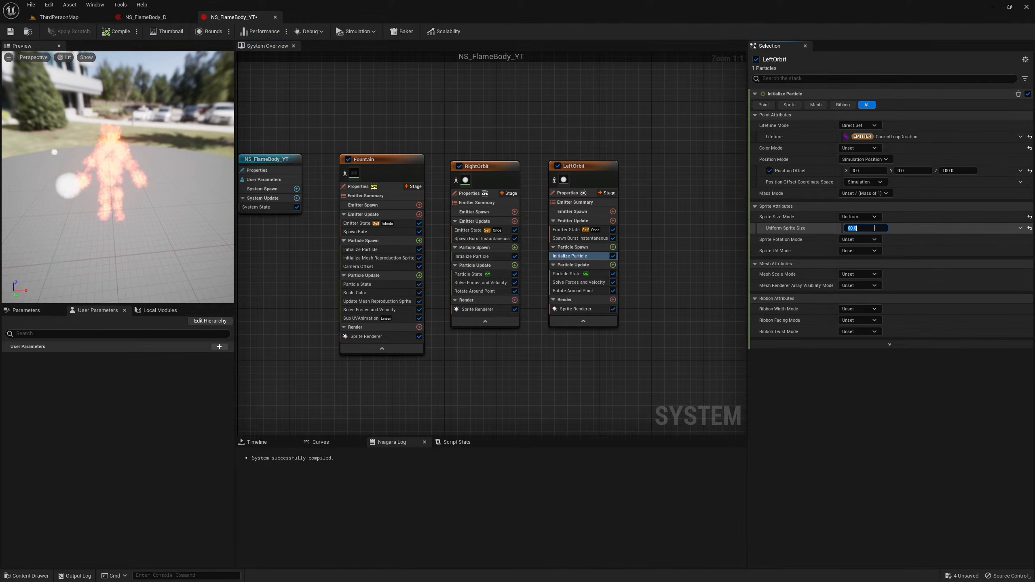
{"action": "type", "text": "1"}
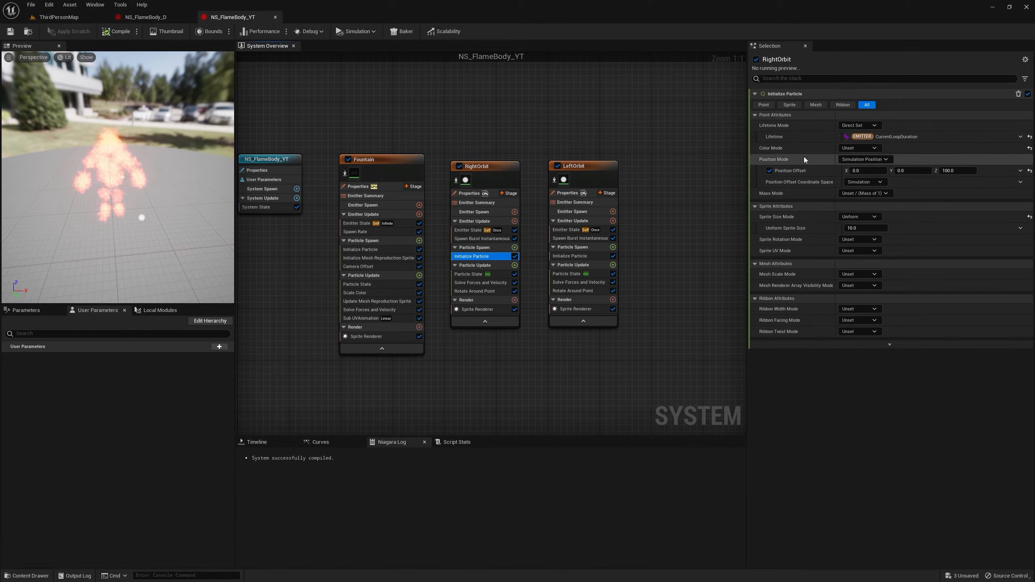
- Set the Color Mode to Direct Set in the Initialize Particle modules of RightOrbit and LeftOrbit
{"action": "left_click", "coordinate": [859, 148]}
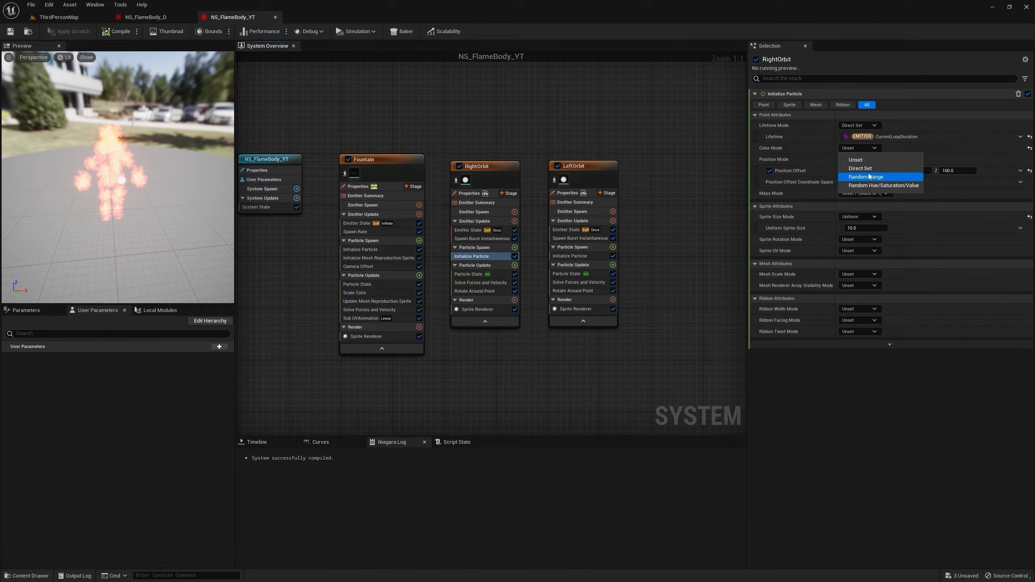
{"action": "left_click", "coordinate": [868, 177]}
{"action": "left_click", "coordinate": [570, 256]}
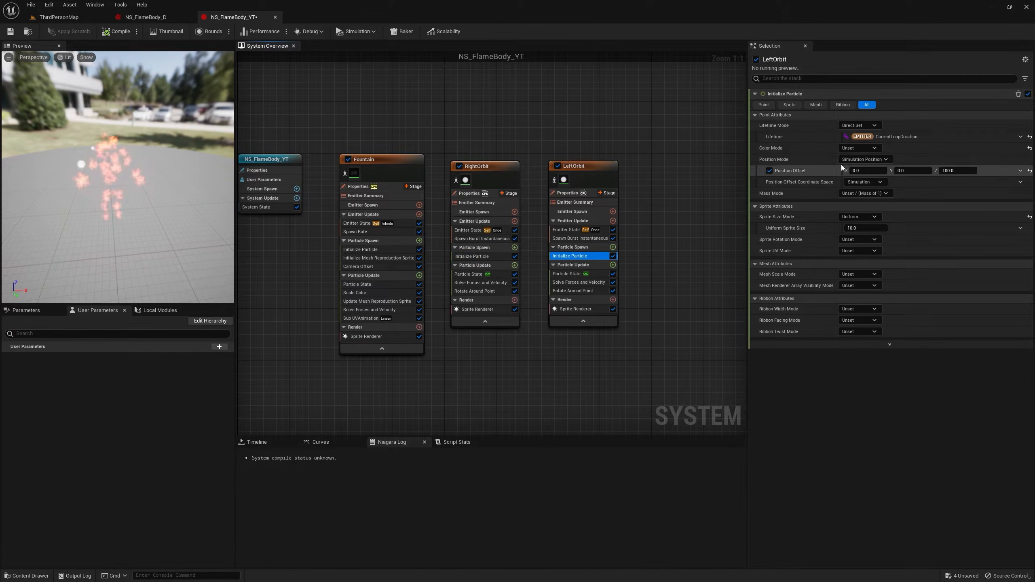
{"action": "left_click", "coordinate": [859, 148]}
{"action": "left_click", "coordinate": [870, 168]}
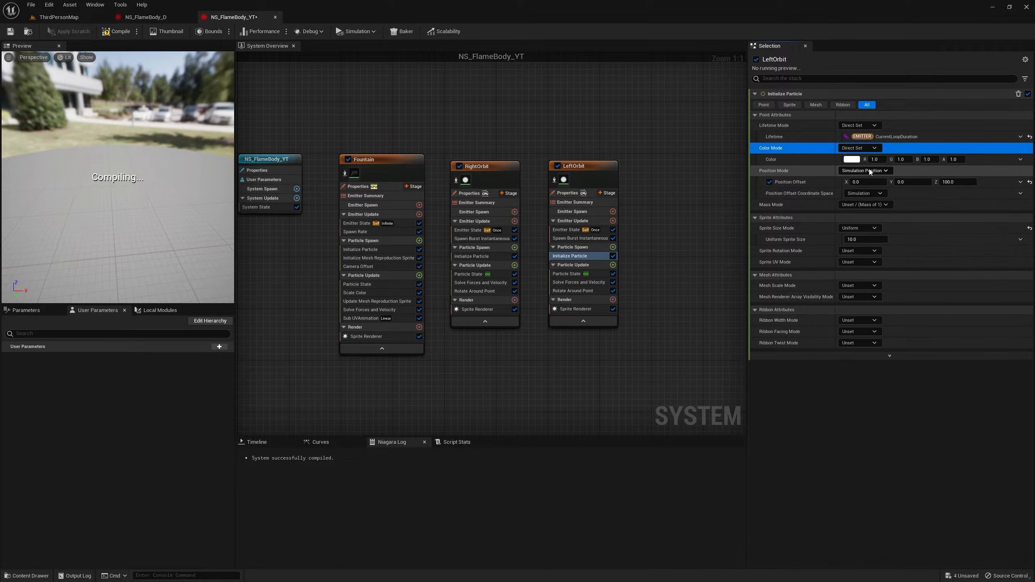
- Add a Linear Color user parameter named OrbitColor
{"action": "left_click", "coordinate": [220, 347]}
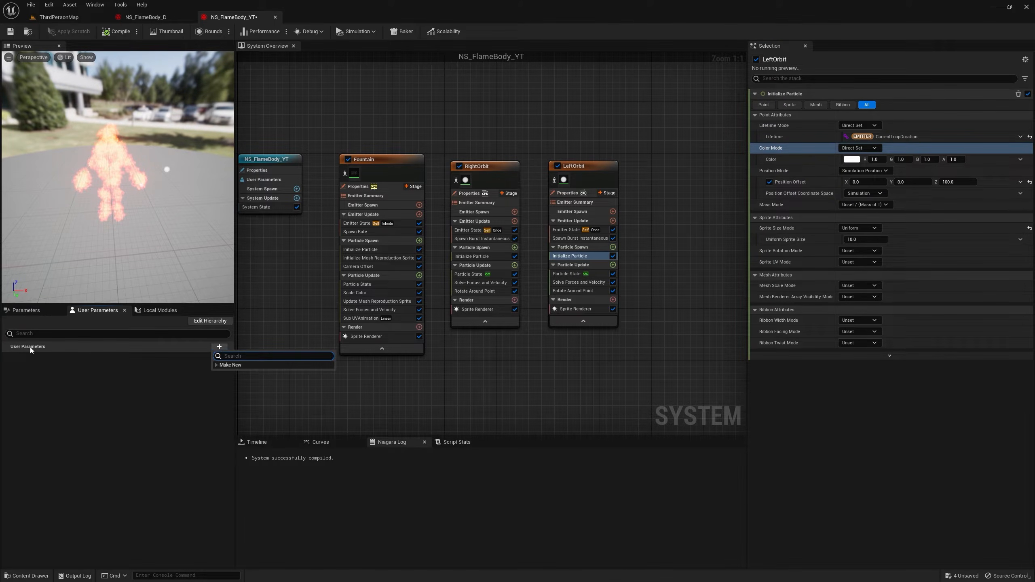
{"action": "type", "text": "colo"}
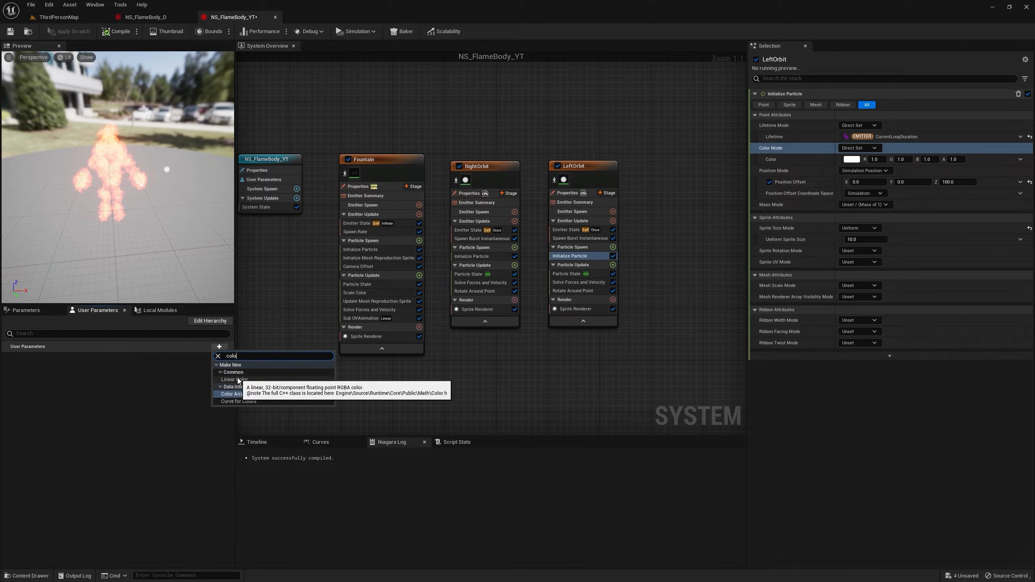
{"action": "left_click", "coordinate": [226, 378]}
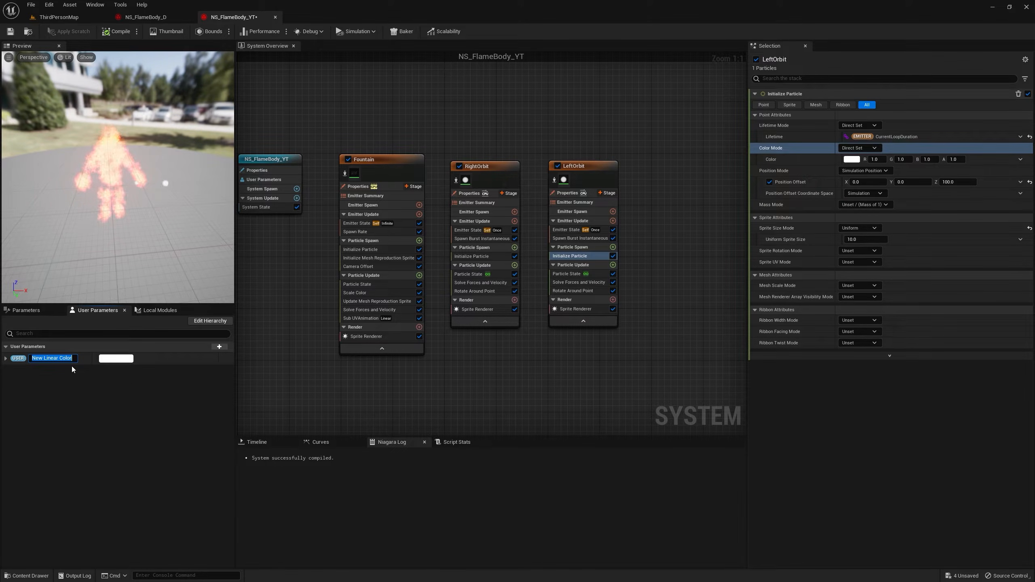
{"action": "key", "text": "BackSpace"}
{"action": "type", "text": "ORBIT"}
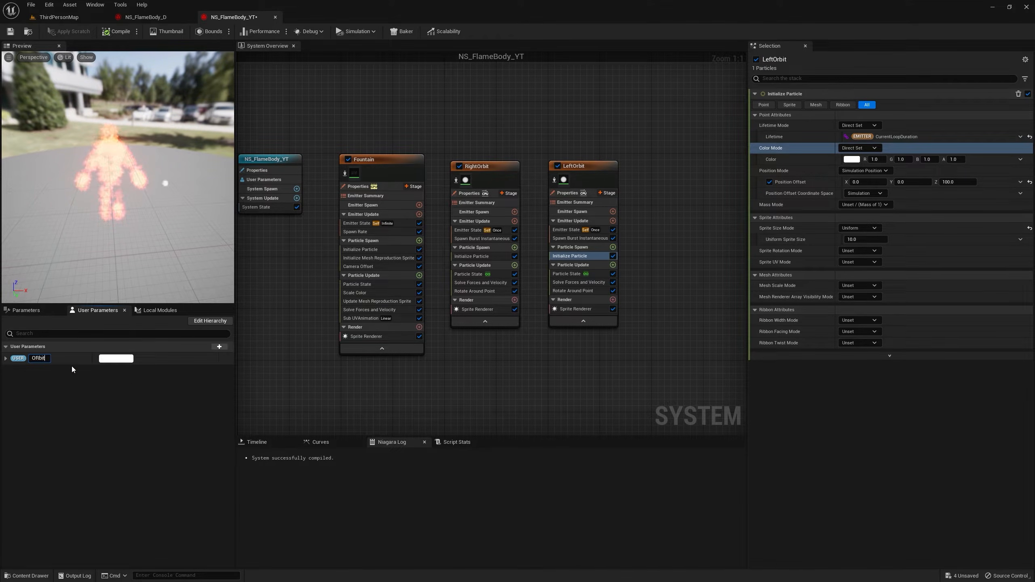
- Set OrbitColor to a fully saturated orange with a brightness value (V) of 20
{"action": "left_click", "coordinate": [110, 358]}
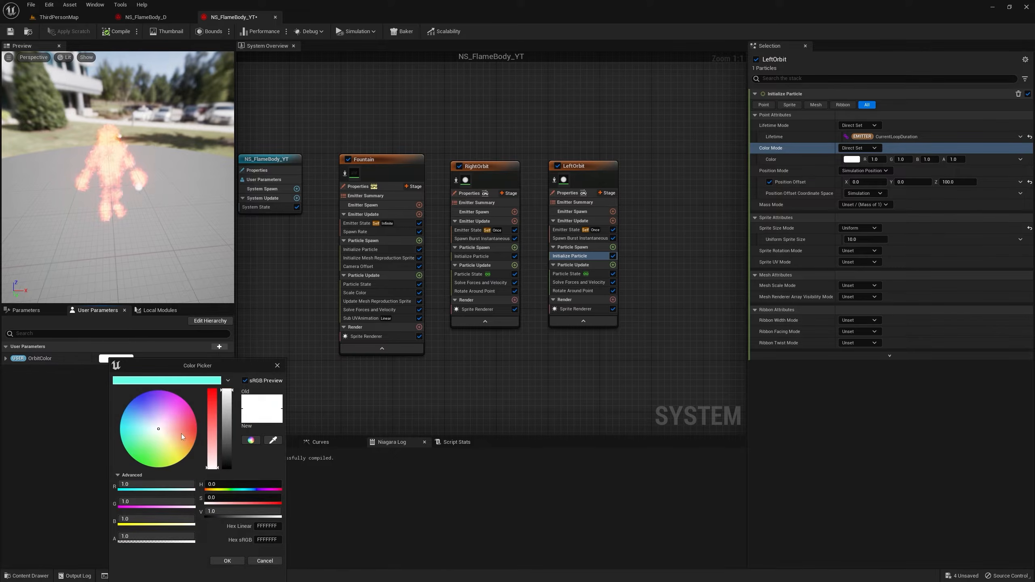
{"action": "left_click", "coordinate": [196, 438]}
{"action": "left_click", "coordinate": [223, 509]}
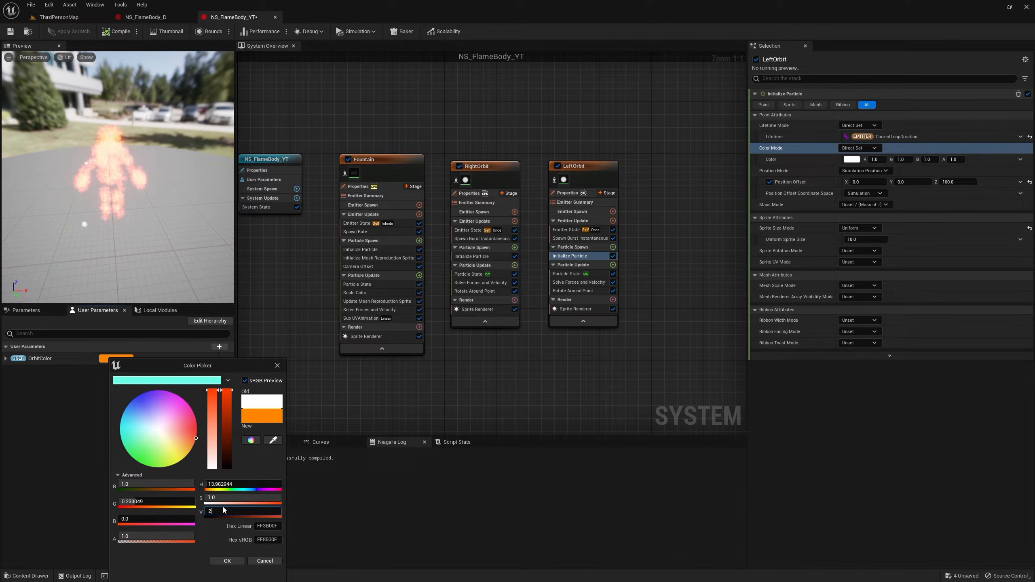
{"action": "type", "text": "20"}
{"action": "key", "text": "Return"}
{"action": "left_click", "coordinate": [227, 561]}
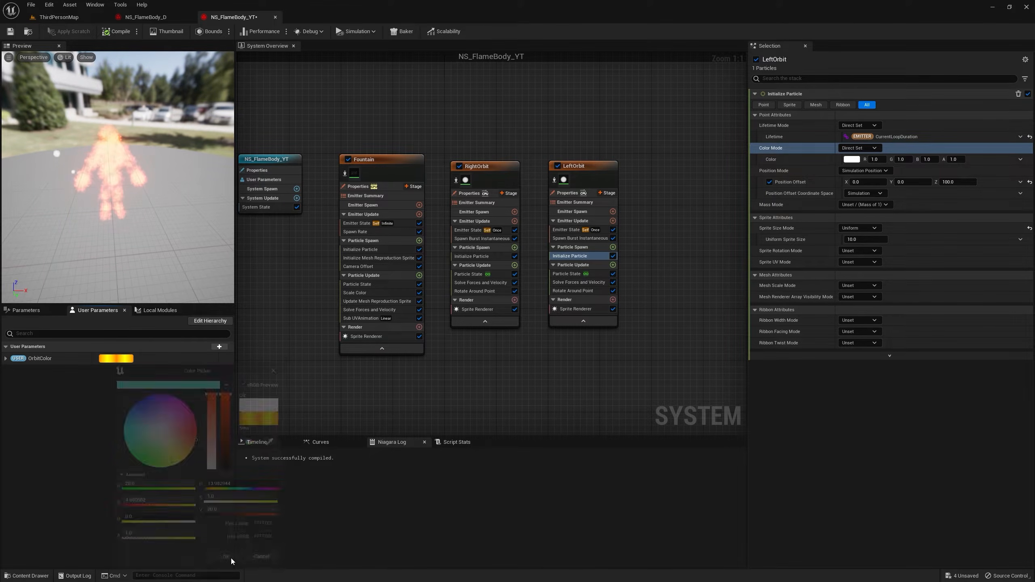
- Link the Initialize Particle Color of LeftOrbit and RightOrbit to OrbitColor and check the result in ThirdPersonMap
{"action": "left_click_drag", "start_coordinate": [587, 336], "coordinate": [858, 162]}
{"action": "left_click", "coordinate": [471, 256]}
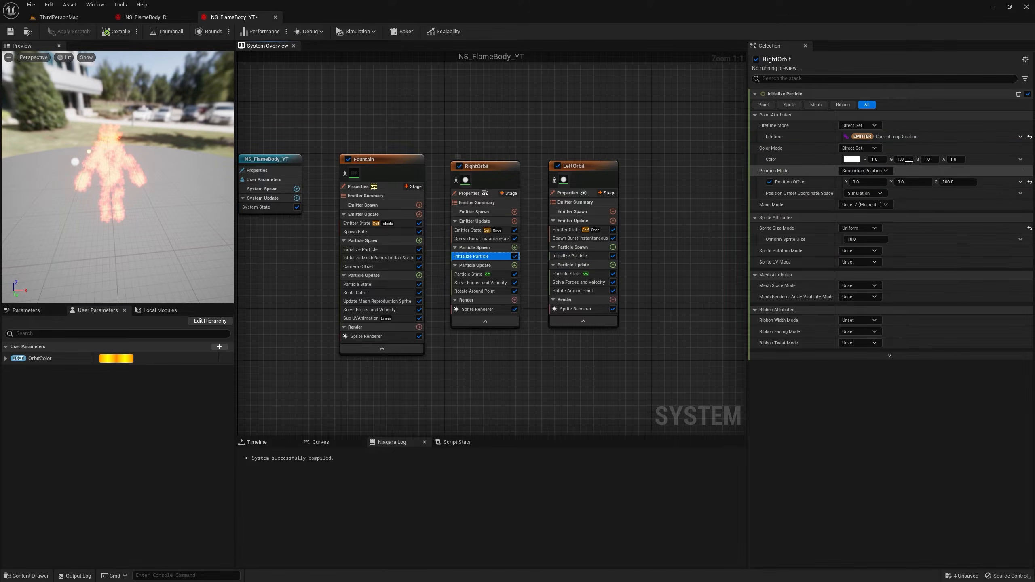
{"action": "left_click_drag", "start_coordinate": [39, 359], "coordinate": [843, 231]}
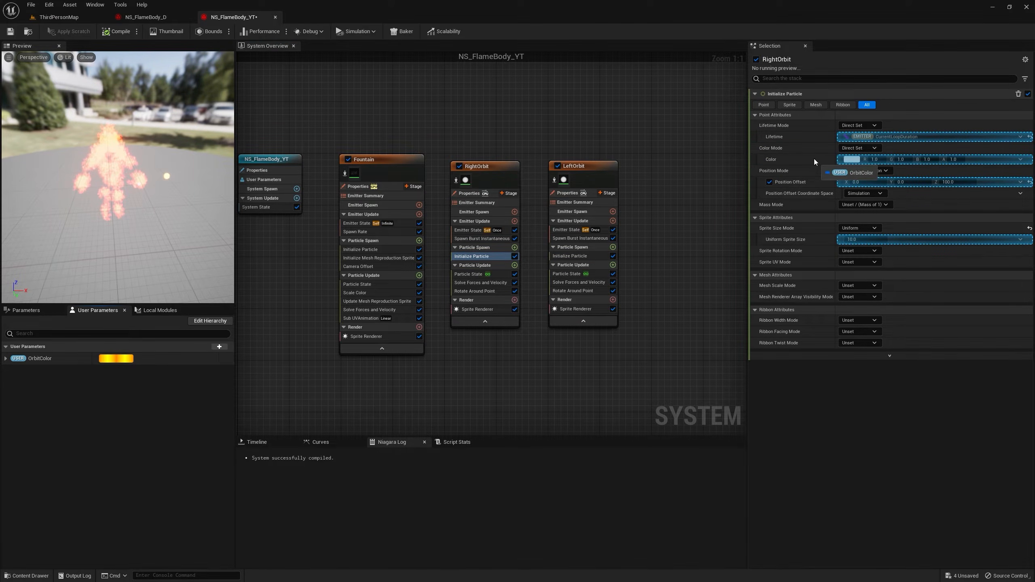
{"action": "left_click_drag", "start_coordinate": [814, 160], "coordinate": [813, 161]}
{"action": "left_click", "coordinate": [116, 358]}
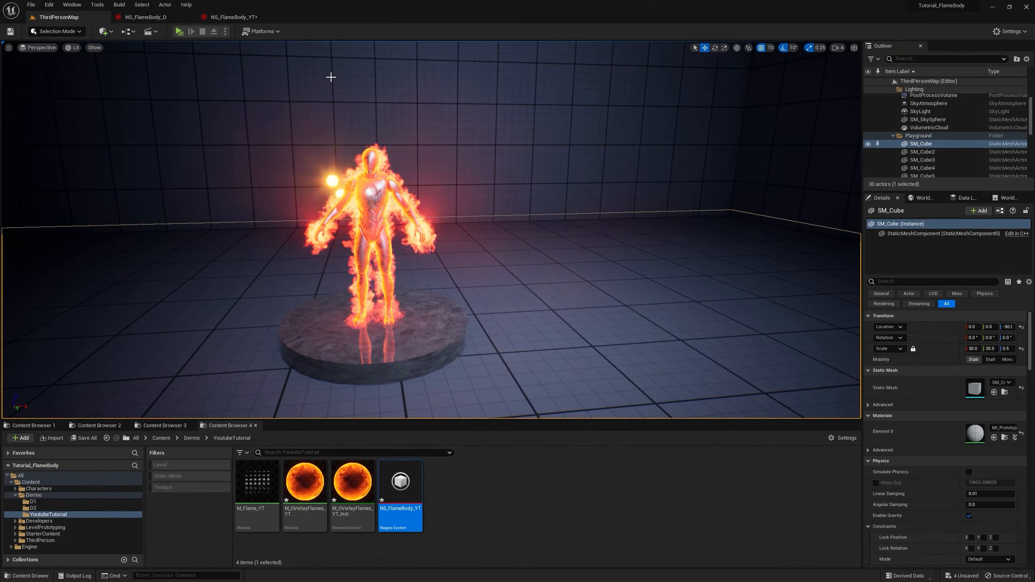
- Add another Fountain template emitter beside LeftOrbit in NS_FlameBody_YT
{"action": "left_click", "coordinate": [243, 17]}
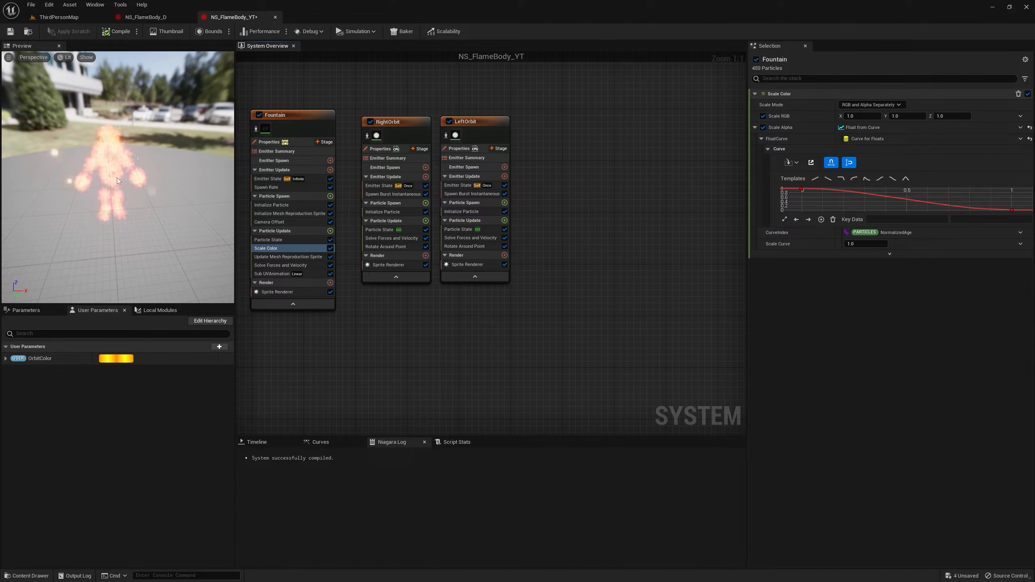
{"action": "right_click_drag", "start_coordinate": [585, 159], "coordinate": [558, 163]}
{"action": "right_click", "coordinate": [523, 139]}
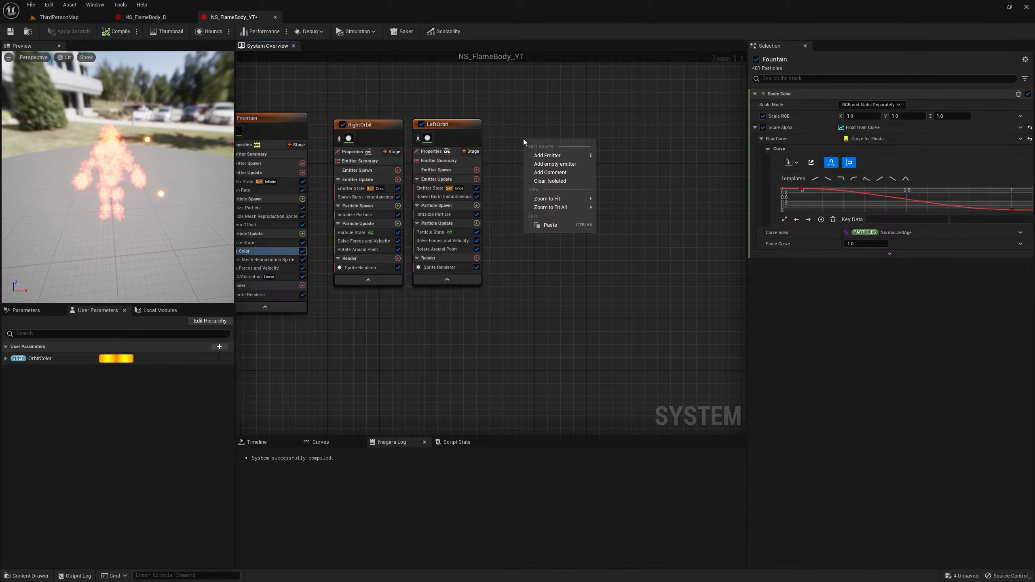
{"action": "left_click", "coordinate": [545, 156]}
{"action": "scroll", "coordinate": [616, 223], "scroll_direction": "down", "scroll_amount": 2}
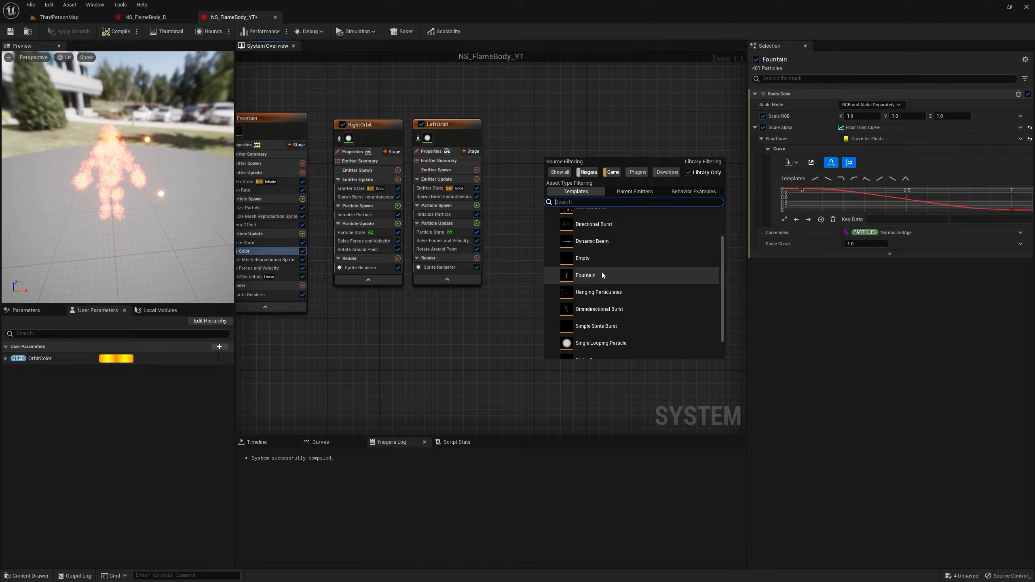
{"action": "double_click", "coordinate": [601, 276]}
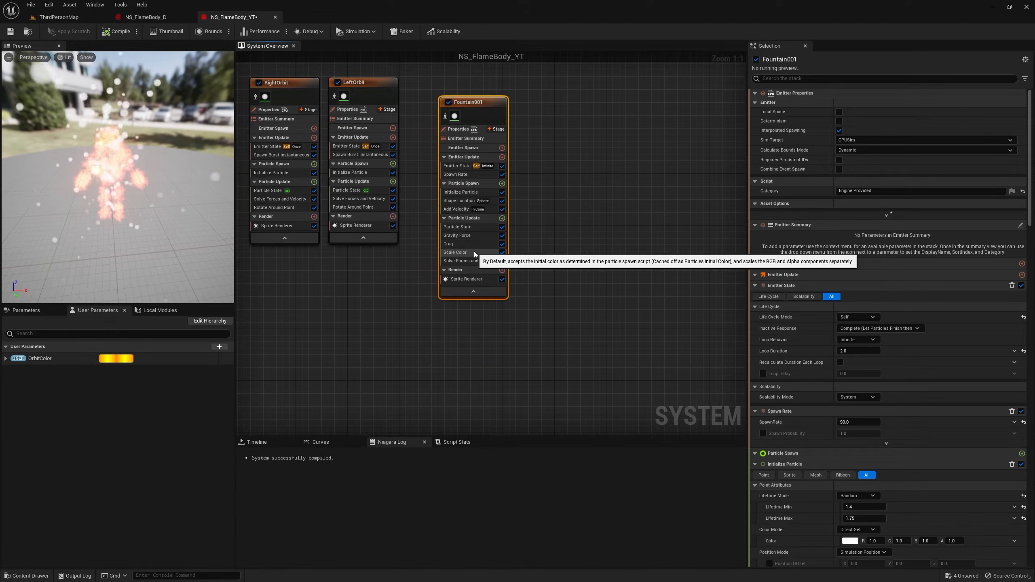
- Delete the Drag, Gravity Force, Add Velocity, Shape Location and Spawn Rate modules from Fountain001
{"action": "left_click", "coordinate": [466, 245]}
{"action": "key", "text": "Delete"}
{"action": "left_click", "coordinate": [468, 237]}
{"action": "key", "text": "Delete"}
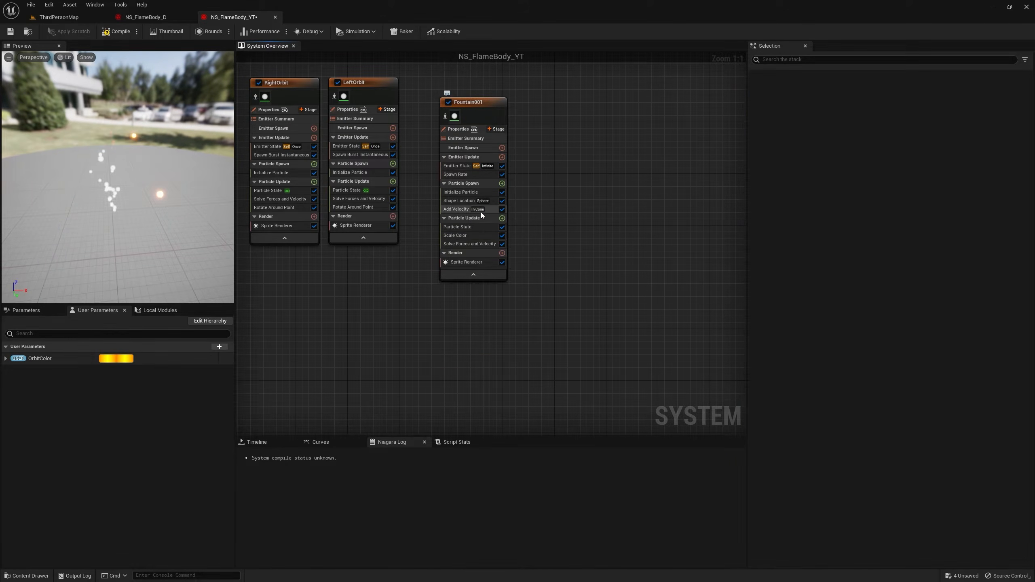
{"action": "left_click", "coordinate": [481, 212]}
{"action": "key", "text": "Delete"}
{"action": "left_click", "coordinate": [466, 202]}
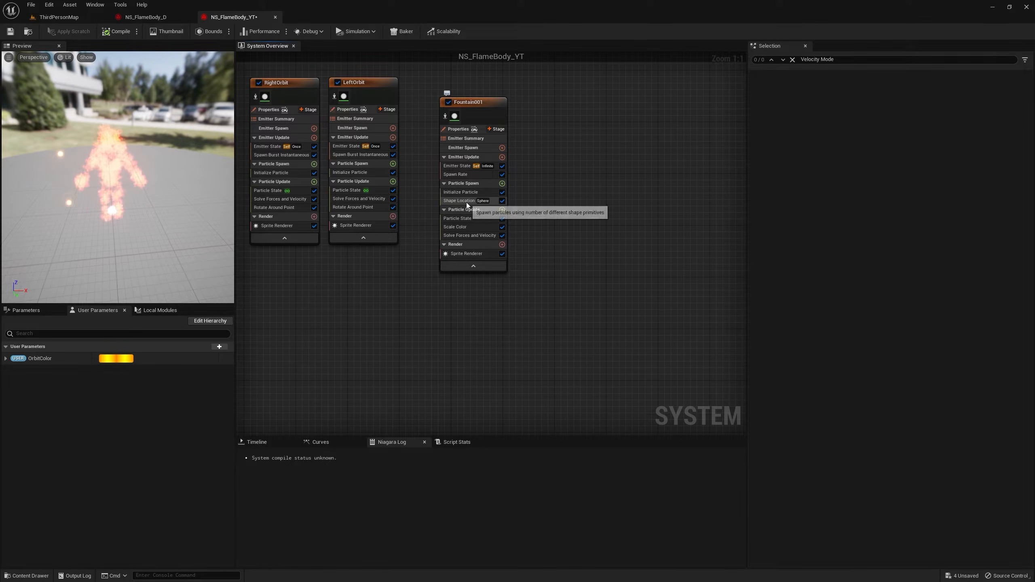
{"action": "key", "text": "Delete"}
{"action": "left_click", "coordinate": [474, 148]}
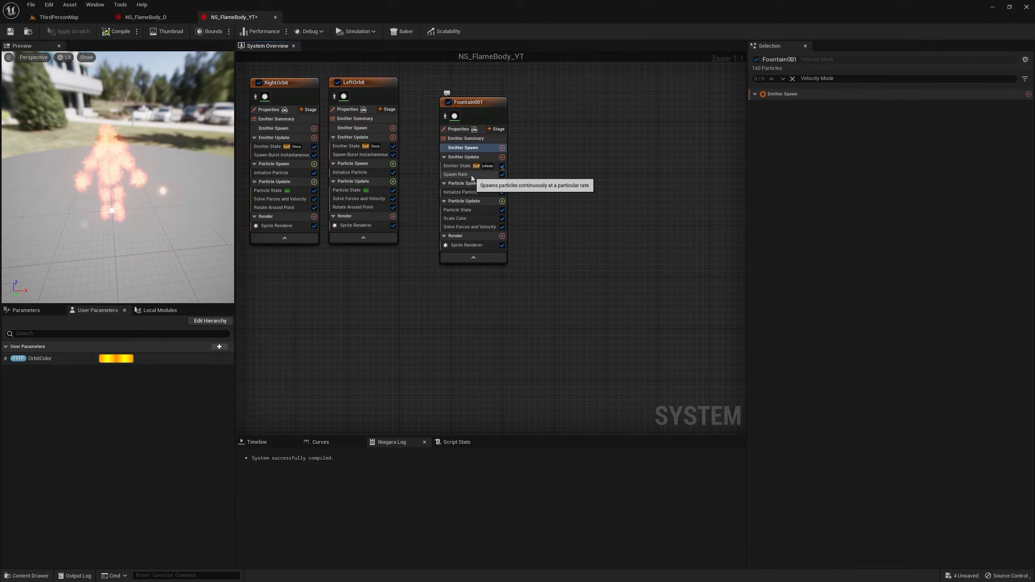
{"action": "left_click", "coordinate": [472, 176]}
{"action": "key", "text": "Delete"}
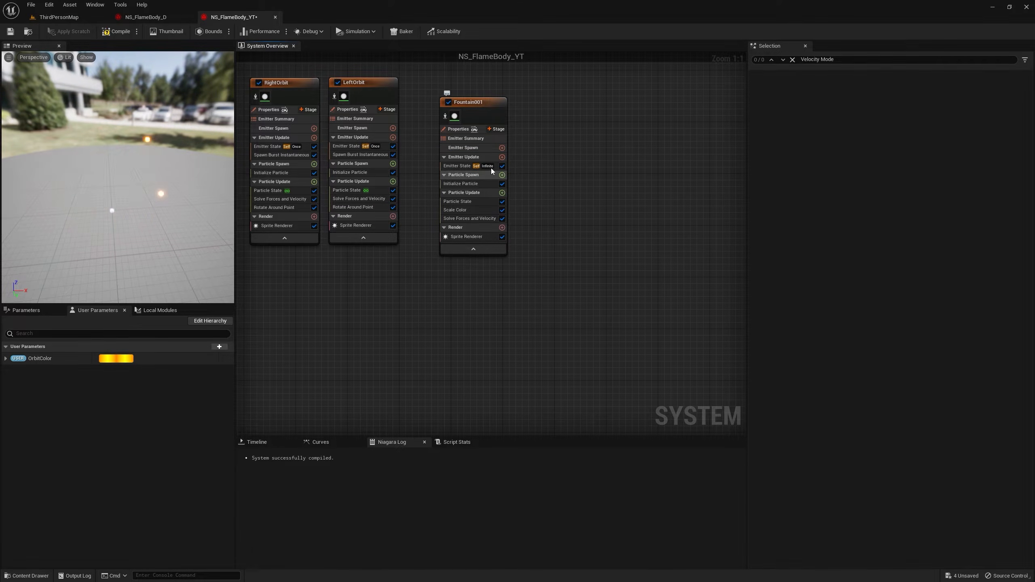
- Add Spawn Particles from Other Emitter to Fountain001's Emitter Update, fix its missing dependency, and open the Sample Particles from Other Emitter module
{"action": "left_click", "coordinate": [502, 158]}
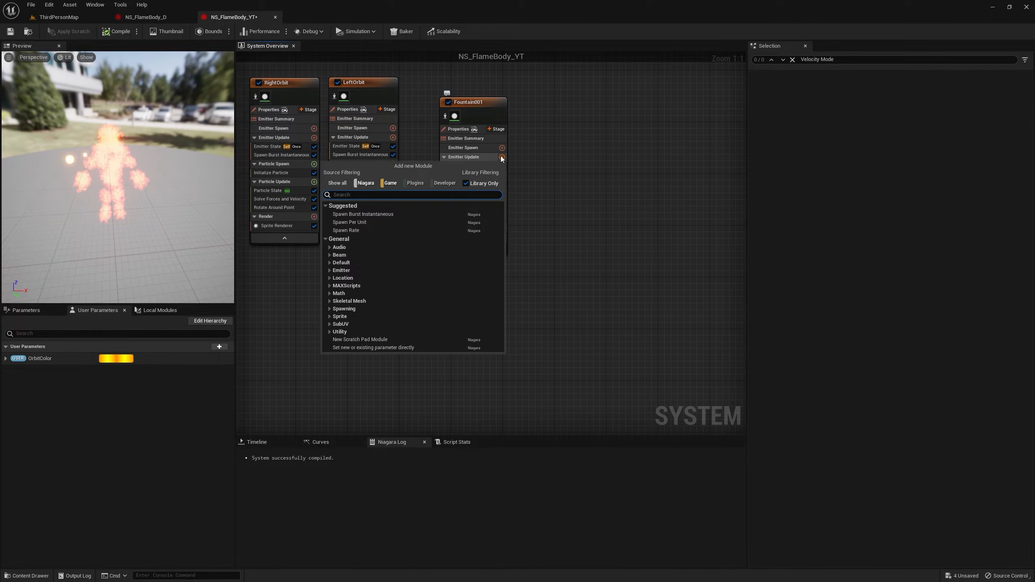
{"action": "type", "text": "spawn pa"}
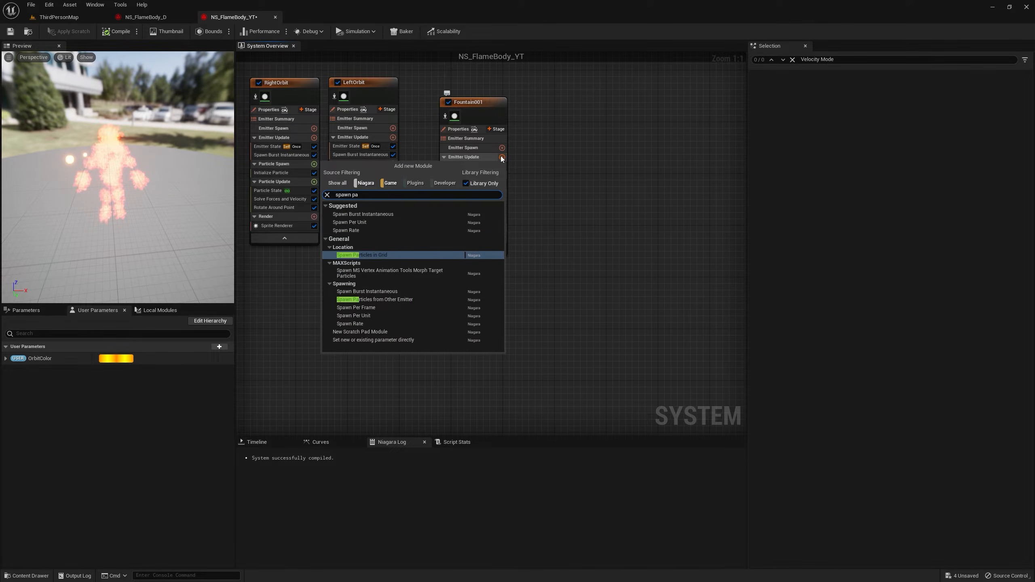
{"action": "left_click", "coordinate": [380, 299]}
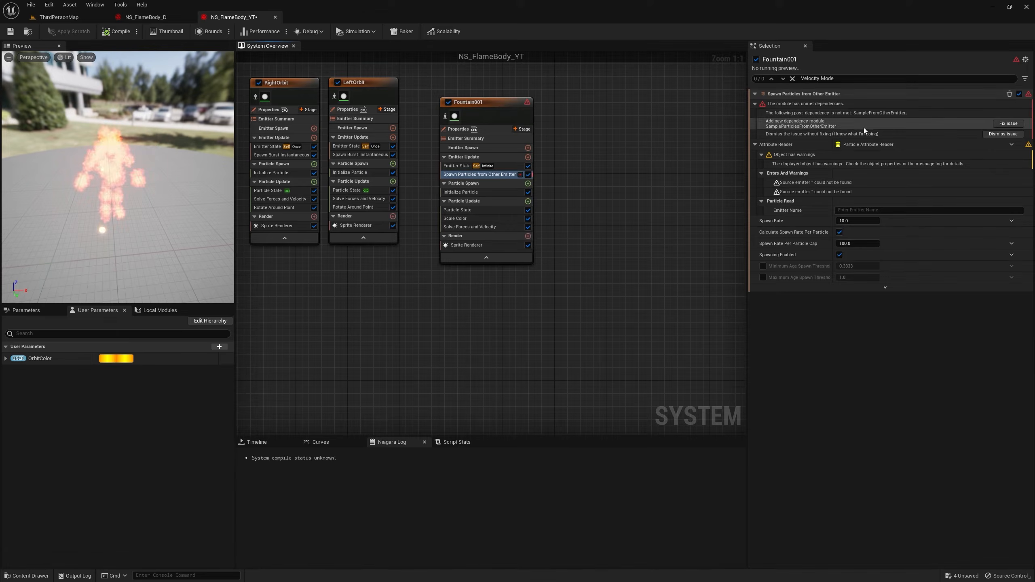
{"action": "left_click", "coordinate": [1008, 123]}
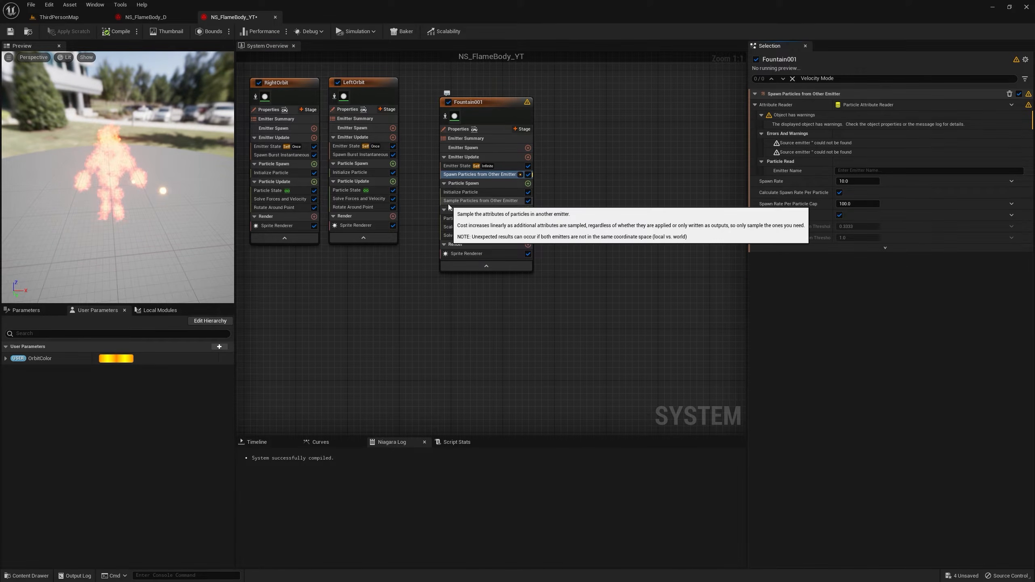
{"action": "left_click", "coordinate": [460, 201]}
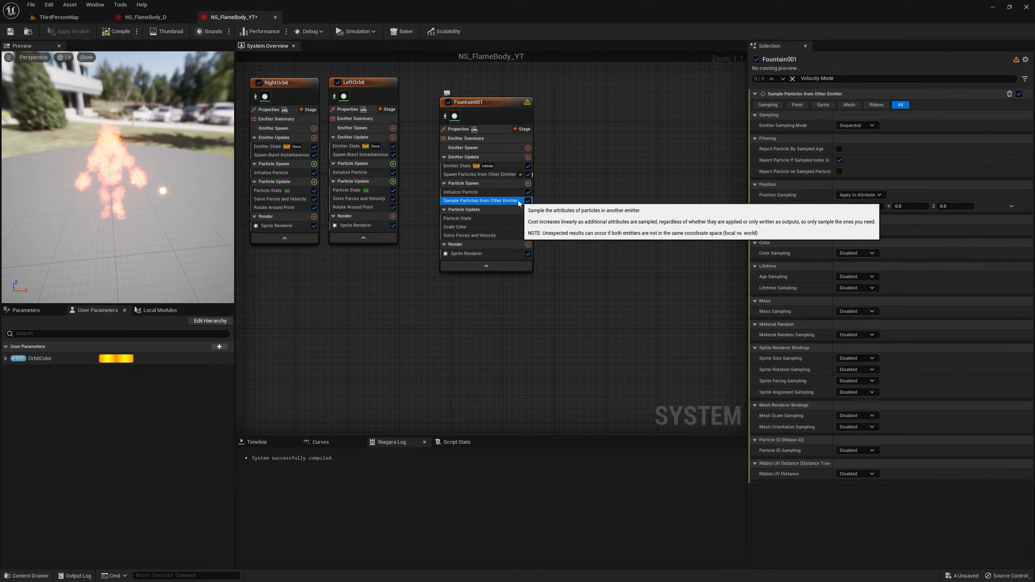
- Set RightOrbit as the source emitter in Fountain001's Spawn Particles from Other Emitter module and inspect the trail in the preview
{"action": "left_click", "coordinate": [480, 174]}
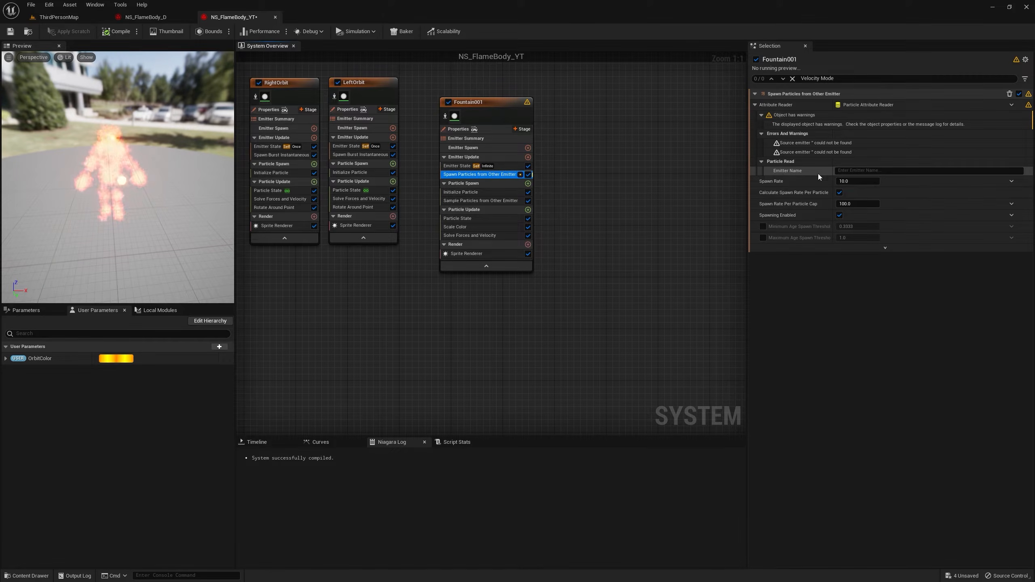
{"action": "type", "text": "right"}
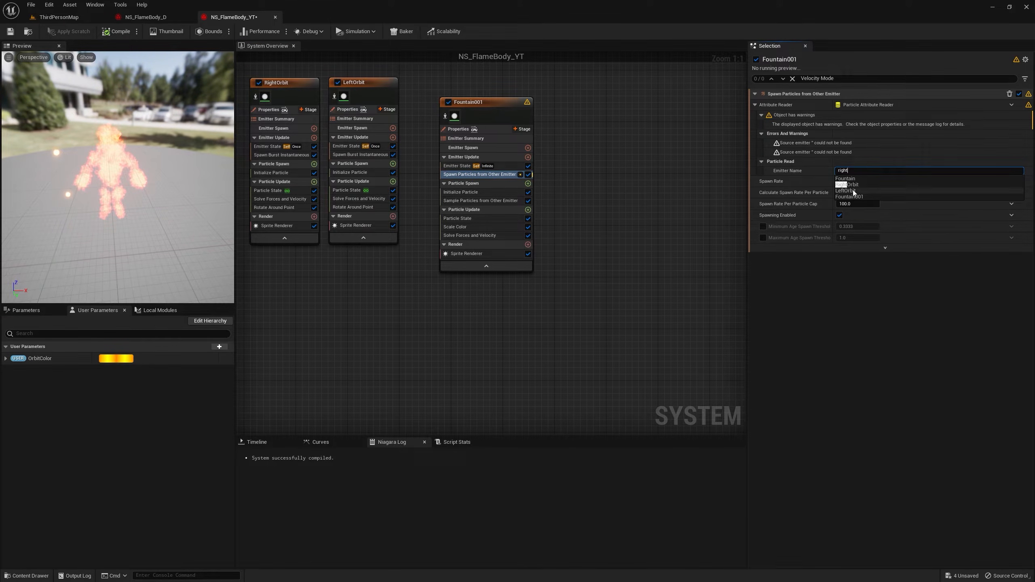
{"action": "left_click", "coordinate": [853, 186]}
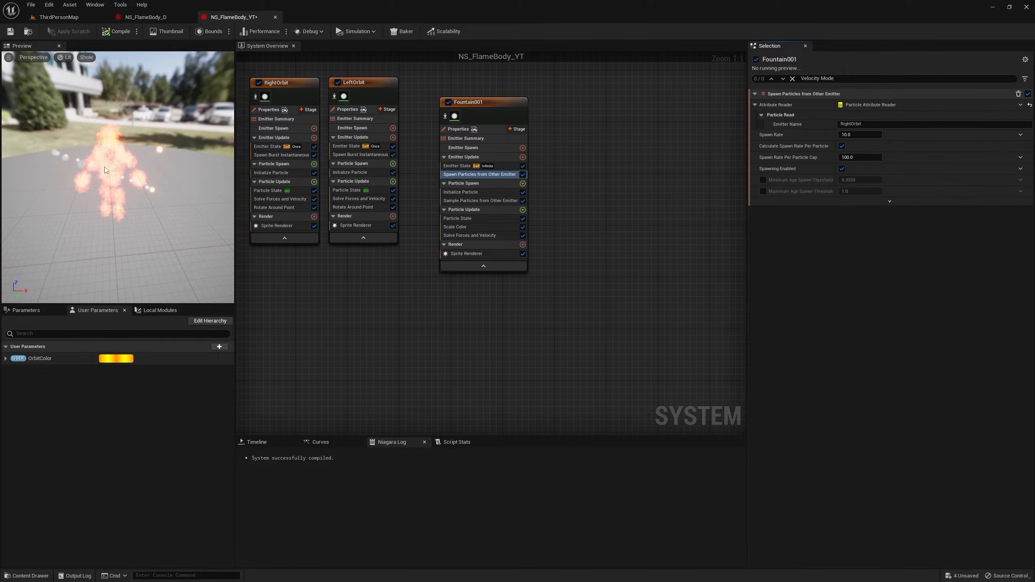
{"action": "left_click_drag", "start_coordinate": [92, 139], "coordinate": [107, 173]}
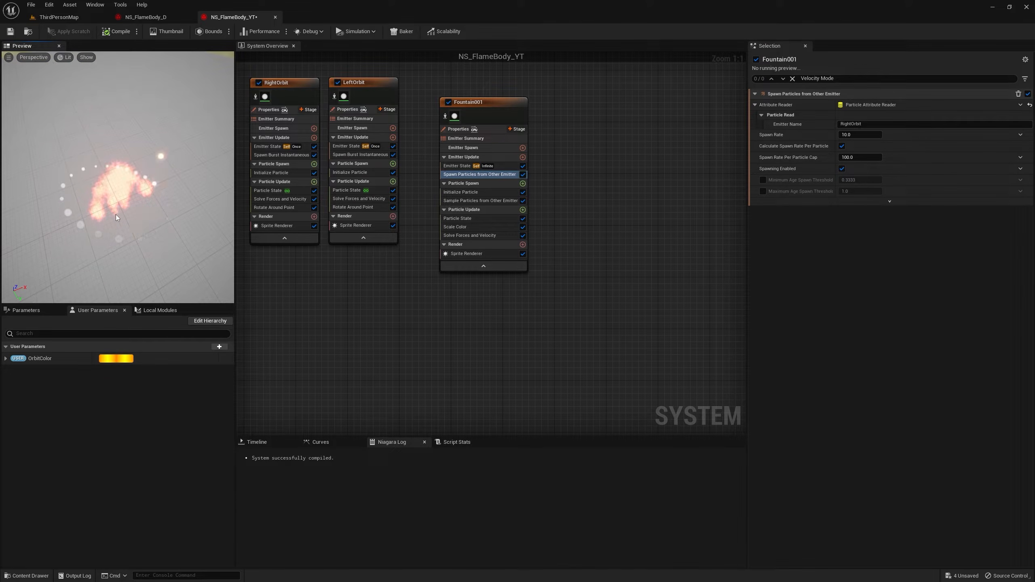
{"action": "left_click_drag", "start_coordinate": [116, 217], "coordinate": [178, 237]}
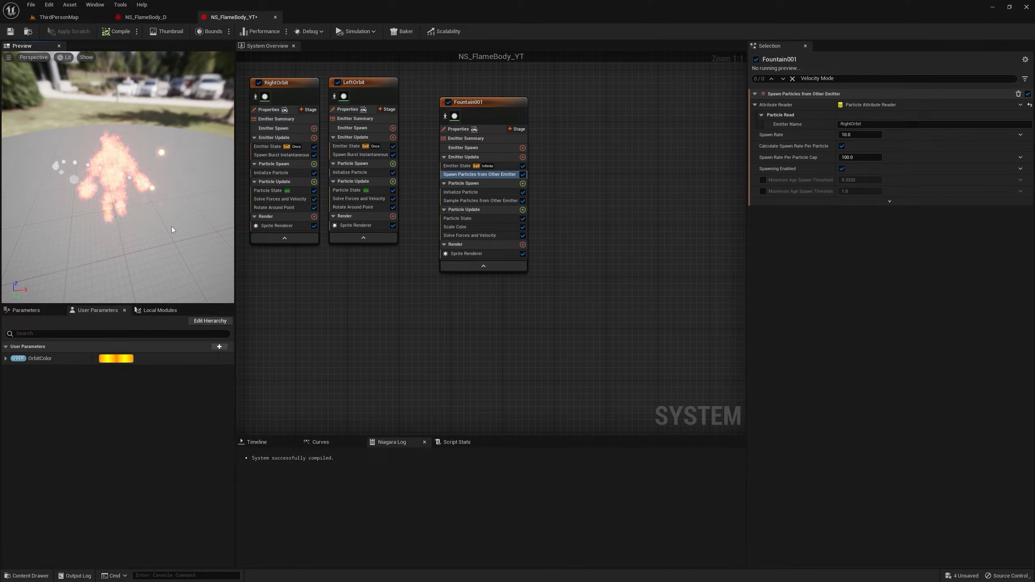
- Paste a copy of the Fountain001 emitter beside the original and disable the copy
{"action": "right_click", "coordinate": [512, 105]}
{"action": "left_click", "coordinate": [555, 221]}
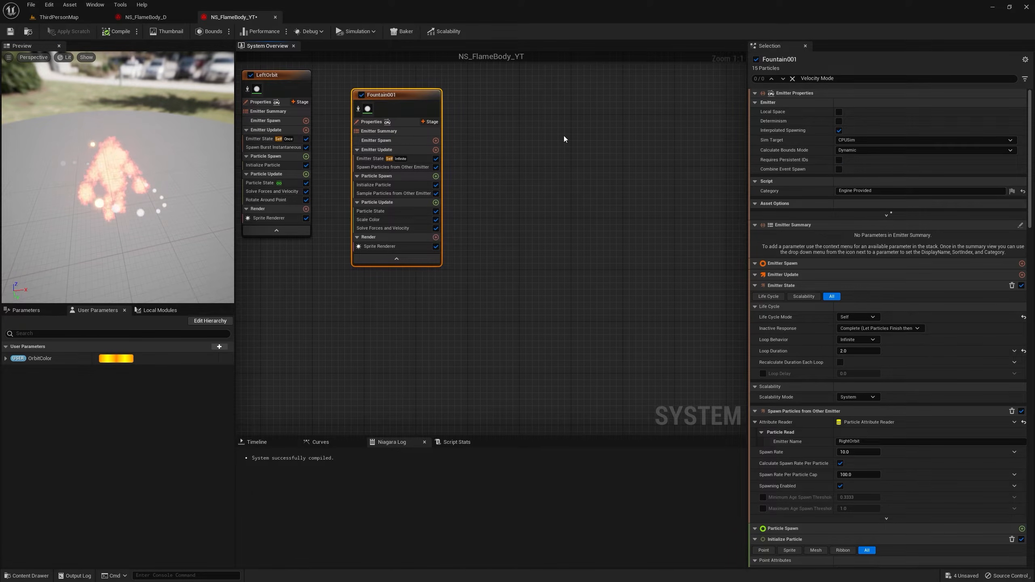
{"action": "key", "text": "ctrl+v"}
{"action": "left_click_drag", "start_coordinate": [594, 142], "coordinate": [626, 116]}
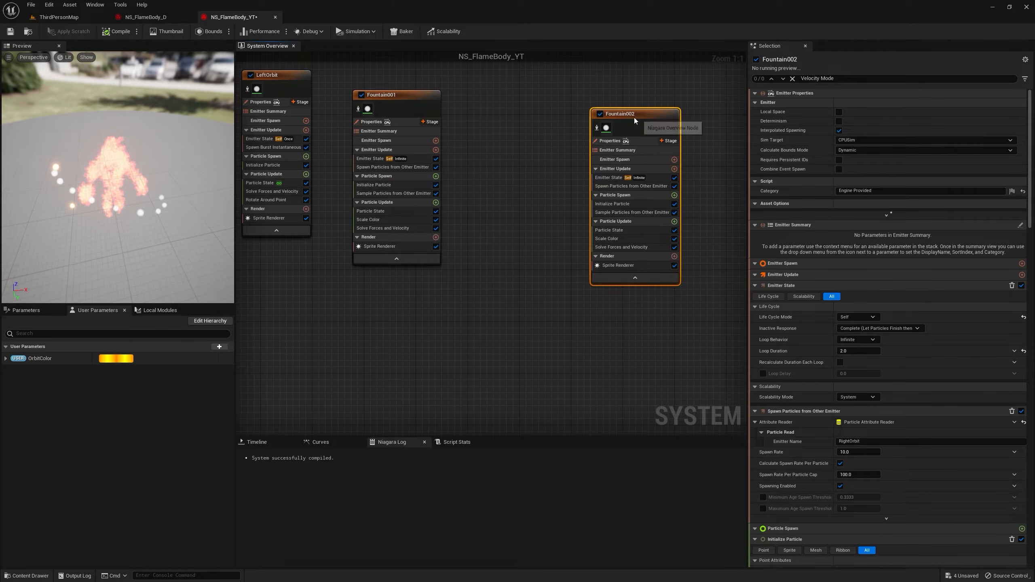
{"action": "left_click", "coordinate": [600, 114]}
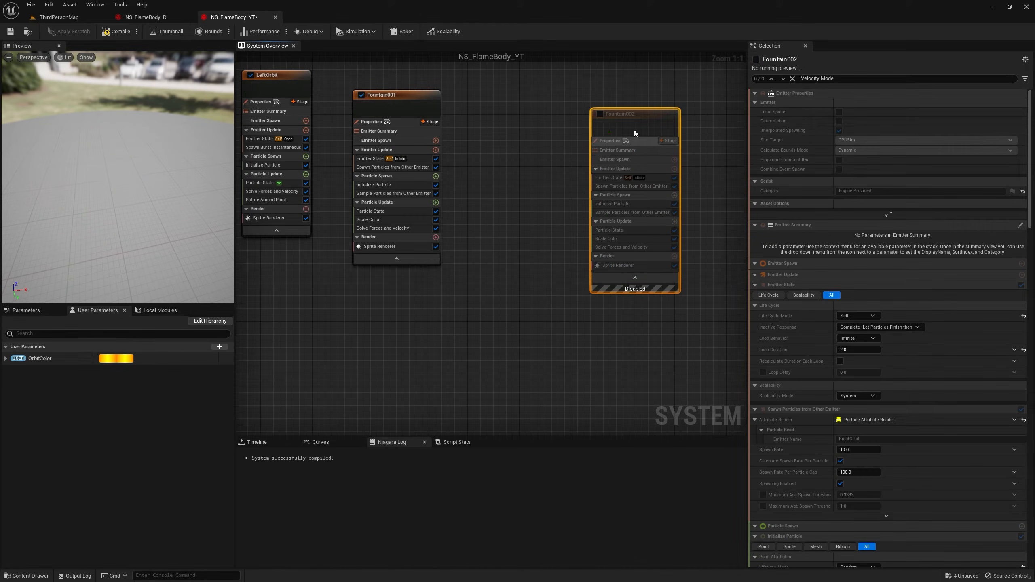
- Disable the Sprite Renderer of Fountain001 and add a Ribbon Renderer to it
{"action": "right_click_drag", "start_coordinate": [477, 172], "coordinate": [506, 159]}
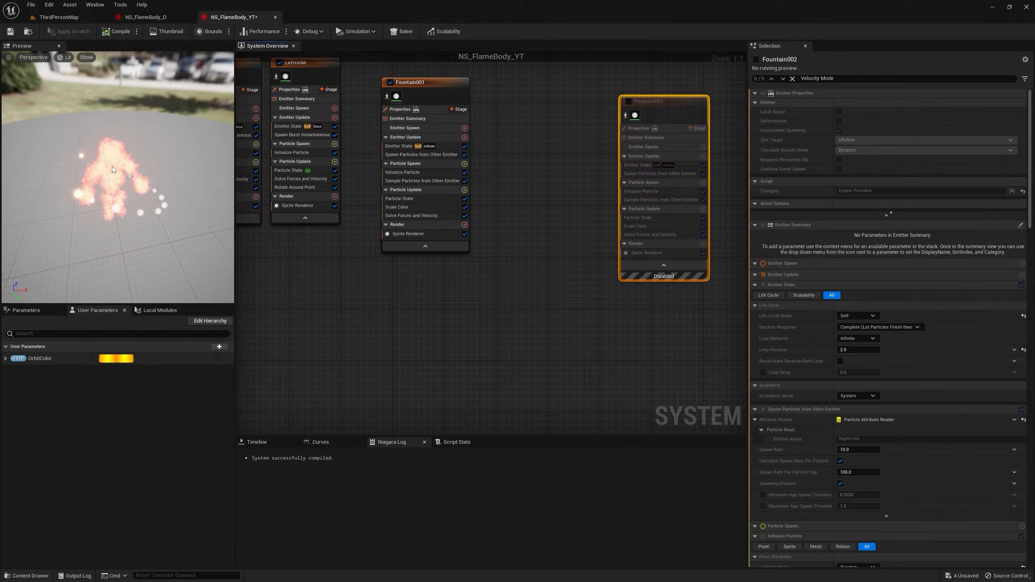
{"action": "left_click", "coordinate": [402, 234]}
{"action": "left_click", "coordinate": [464, 224]}
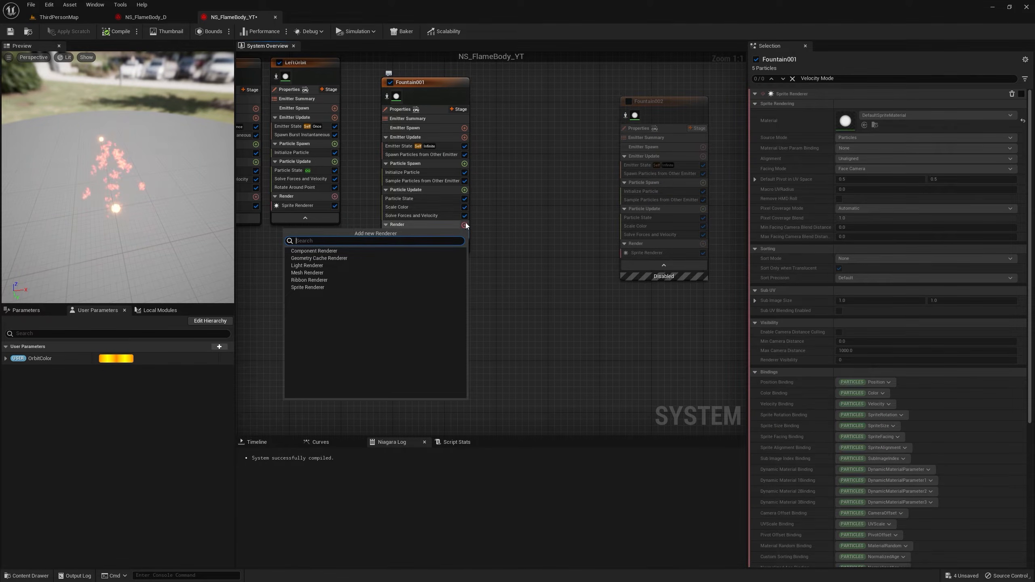
{"action": "left_click", "coordinate": [317, 280]}
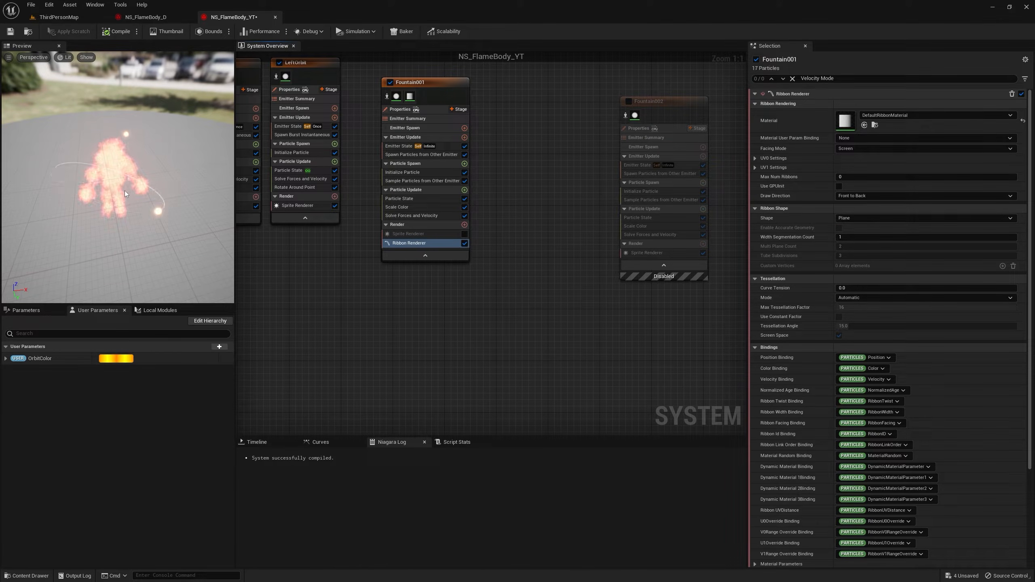
{"action": "left_click_drag", "start_coordinate": [106, 186], "coordinate": [136, 199]}
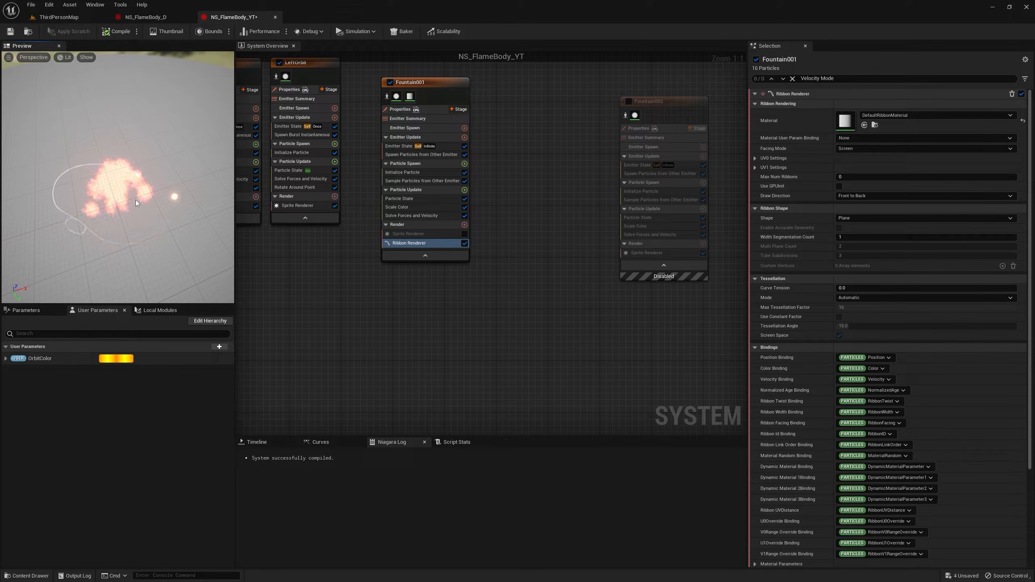
- Set the loop duration in Fountain001's Emitter State to 1.0
{"action": "left_click", "coordinate": [401, 180]}
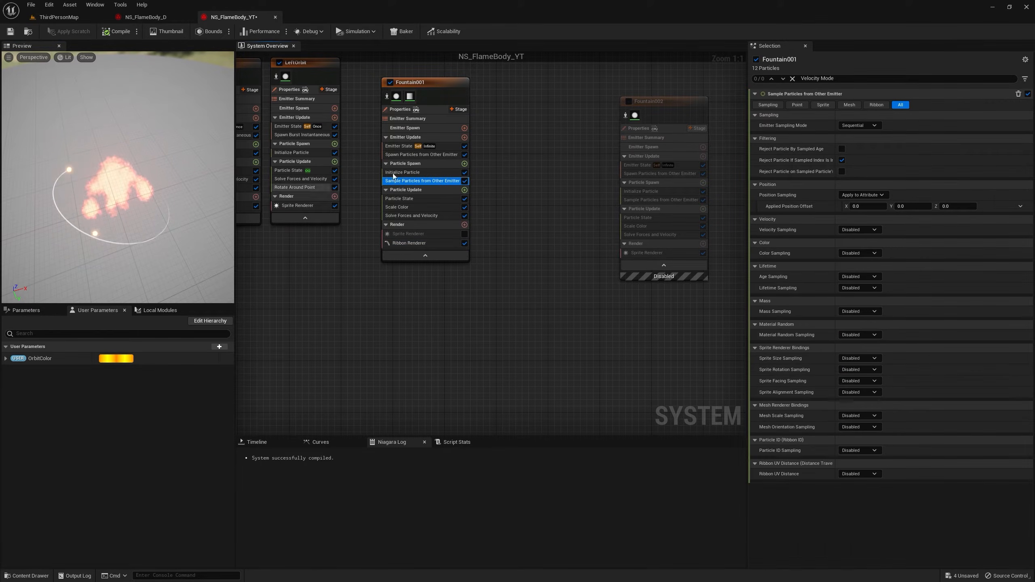
{"action": "left_click", "coordinate": [398, 147]}
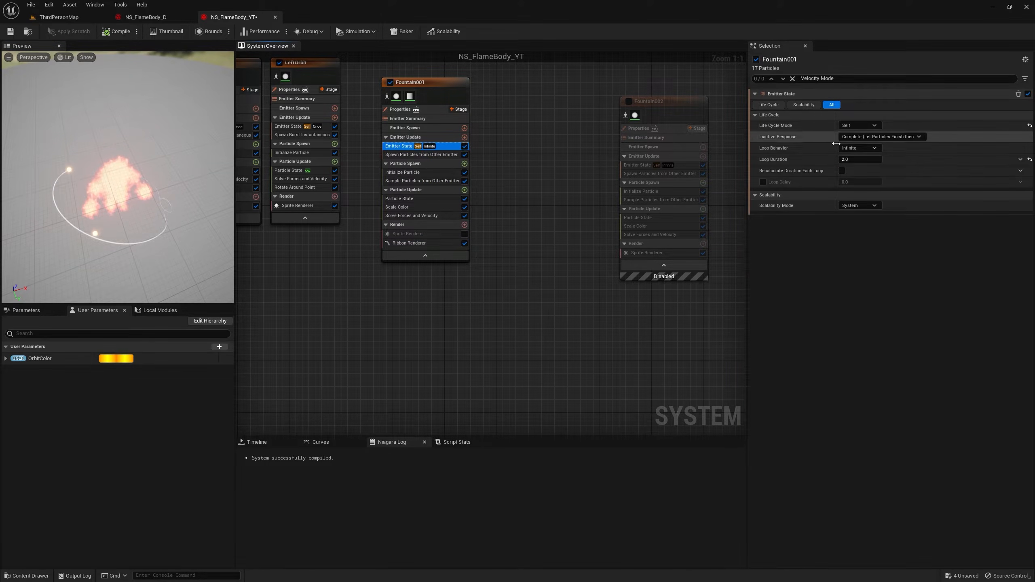
{"action": "left_click", "coordinate": [862, 159]}
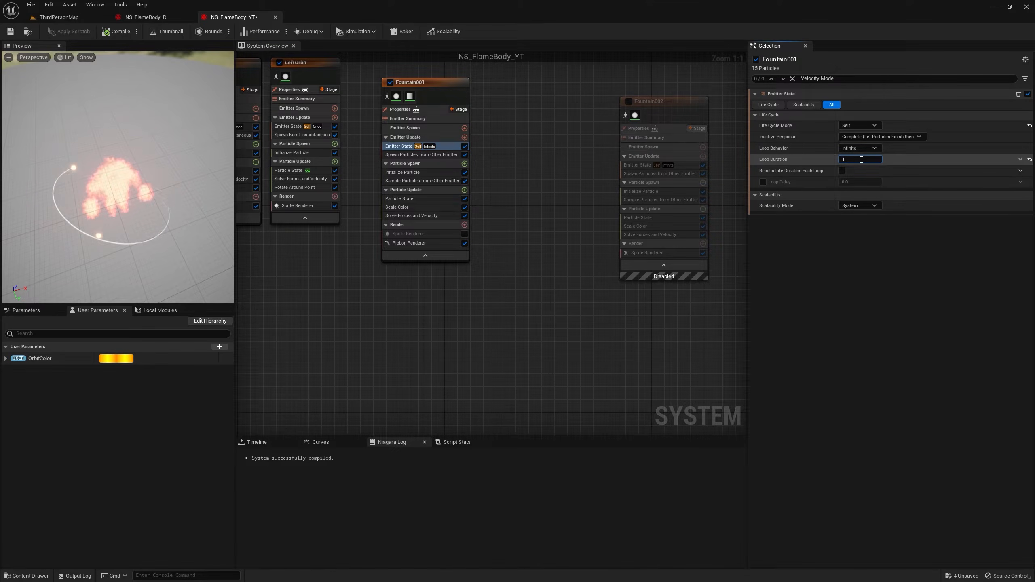
{"action": "key", "text": "Return"}
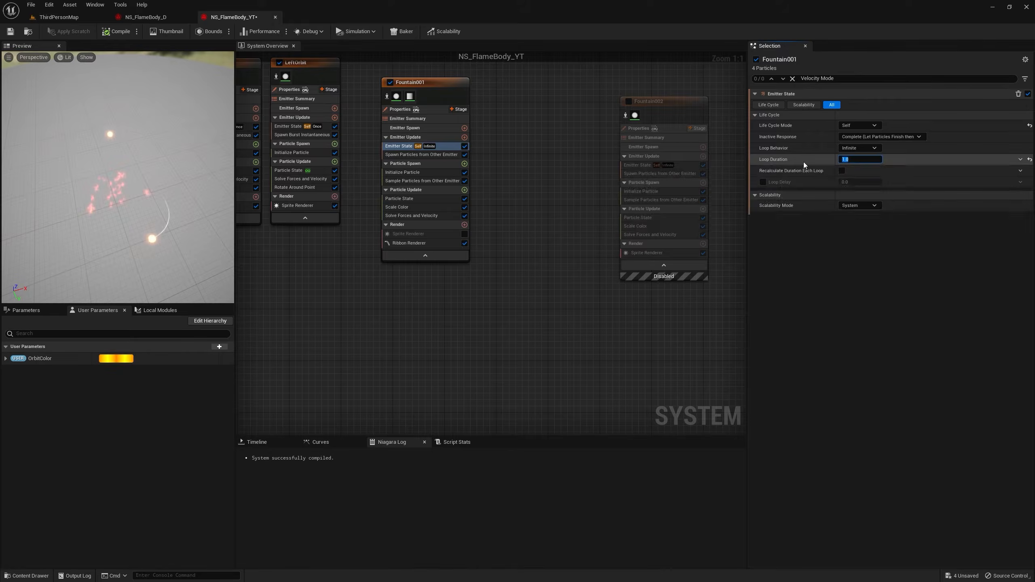
- Change the lifetime mode in Fountain001's Initialize Particle module to Direct Set
{"action": "left_click", "coordinate": [406, 176]}
{"action": "left_click", "coordinate": [871, 127]}
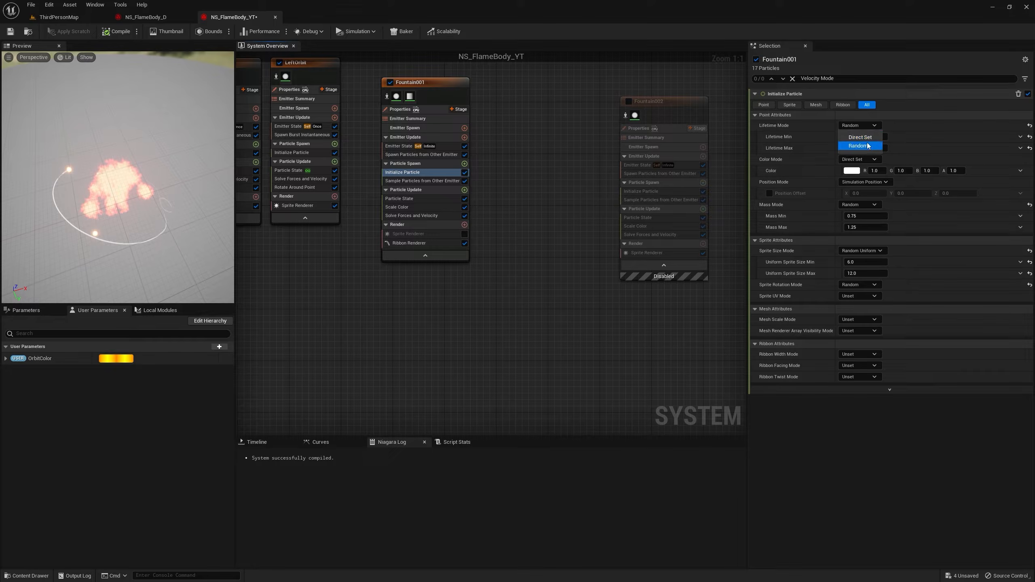
{"action": "left_click", "coordinate": [864, 137]}
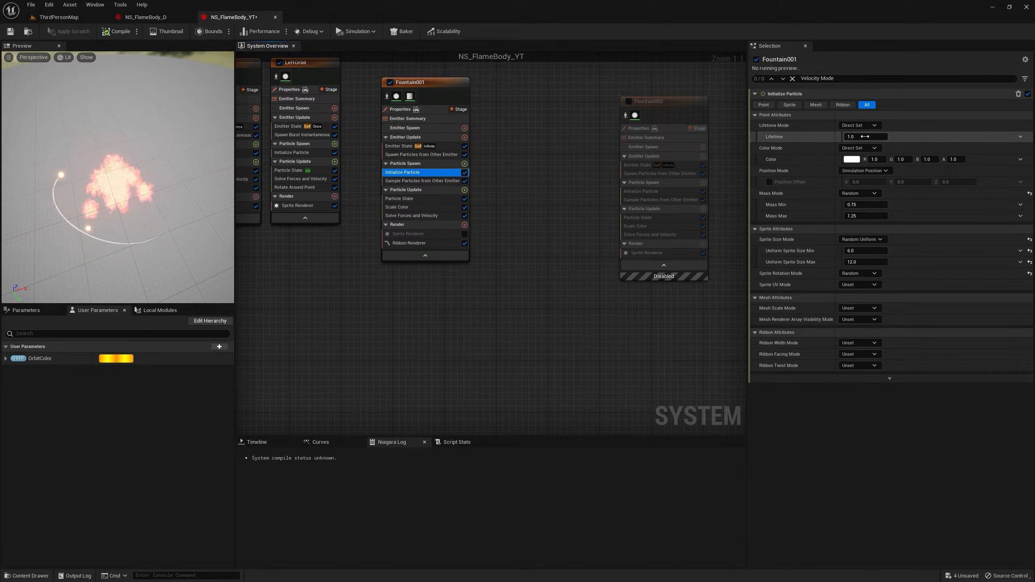
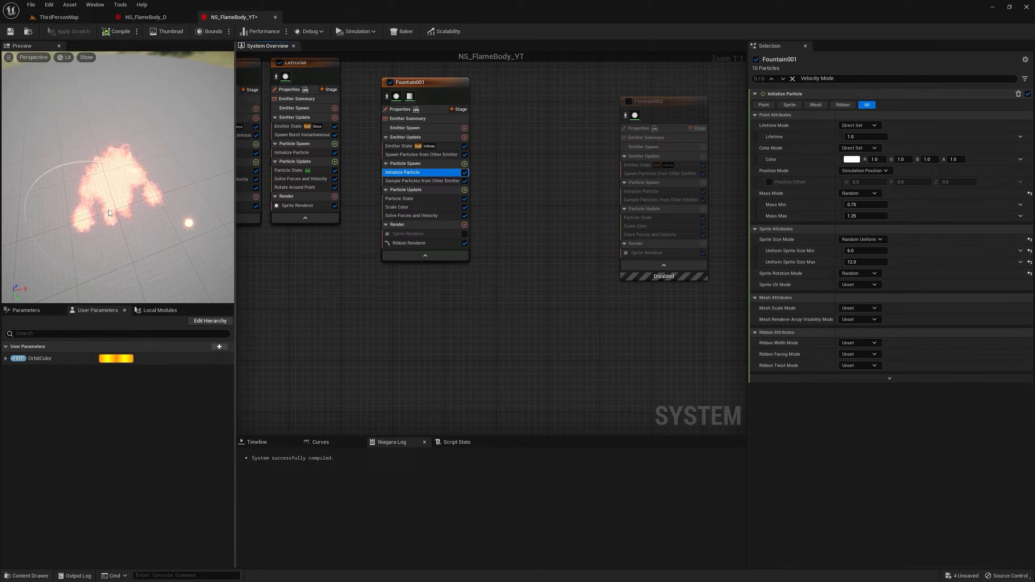
- Set the uniform sprite size in RightOrbit's Initialize Particle module to 15, after trying 20
{"action": "right_click_drag", "start_coordinate": [341, 282], "coordinate": [454, 302]}
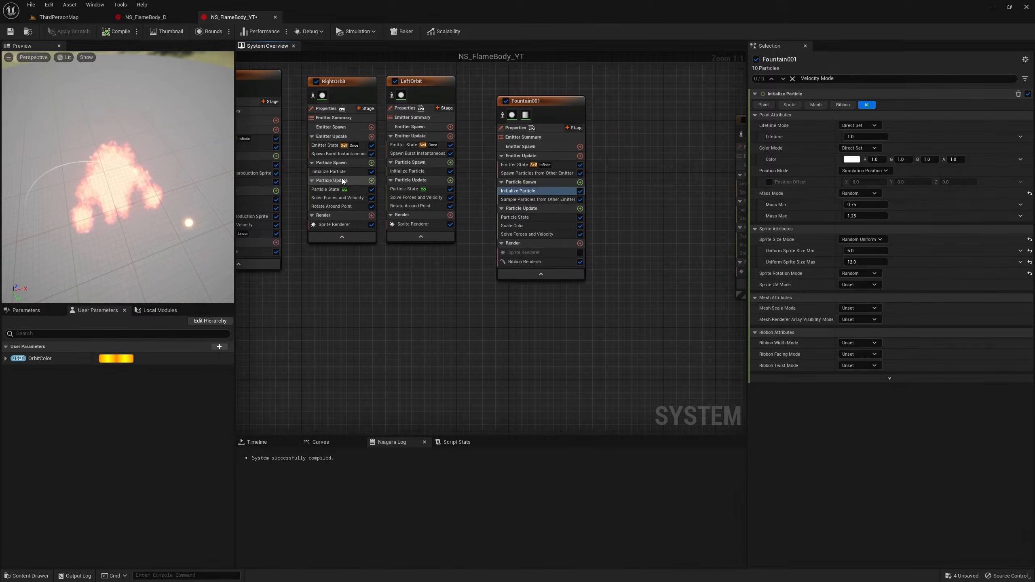
{"action": "left_click", "coordinate": [331, 172]}
{"action": "left_click", "coordinate": [870, 242]}
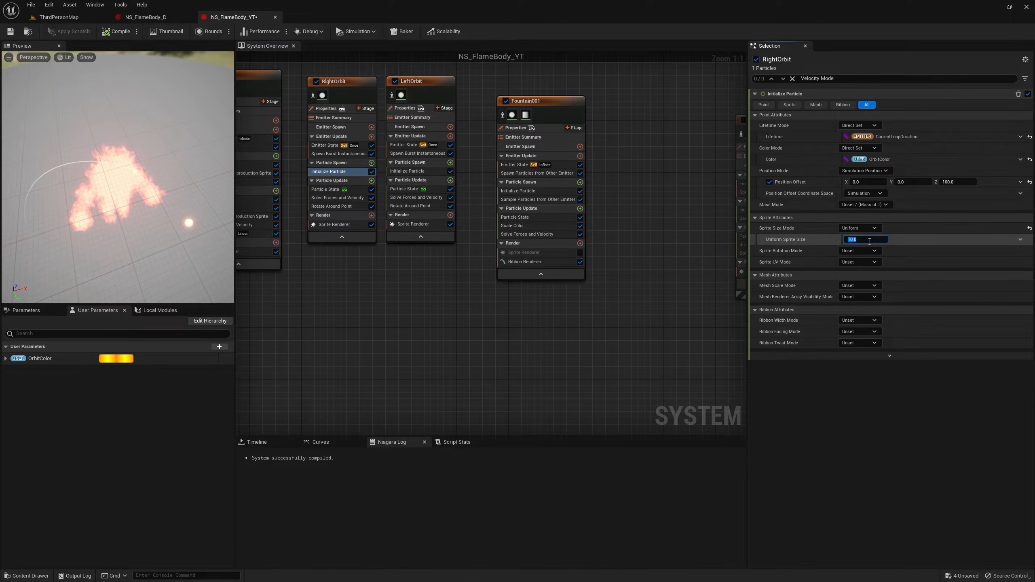
{"action": "type", "text": "20"}
{"action": "key", "text": "Return"}
{"action": "type", "text": "1"}
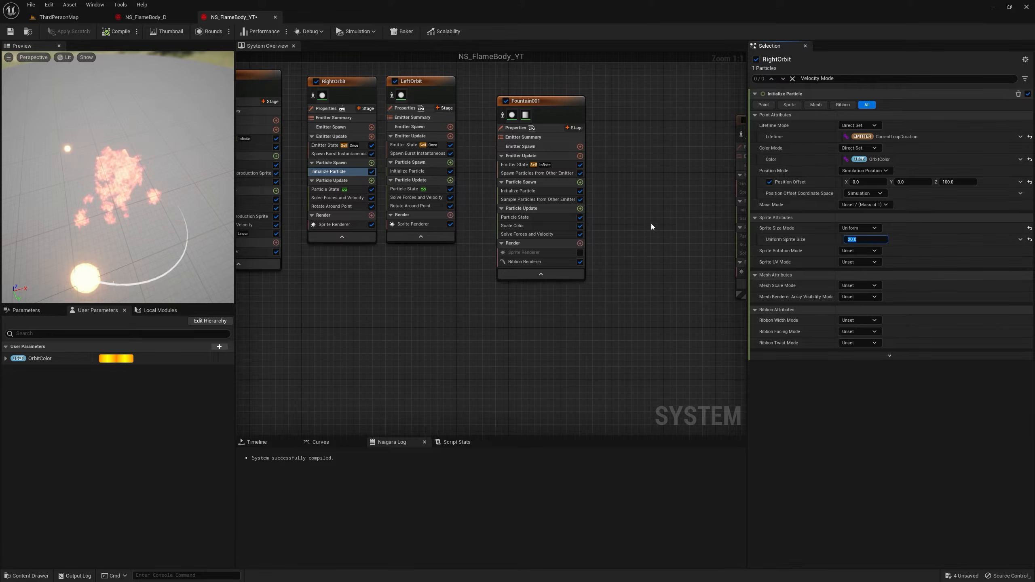
{"action": "type", "text": "5"}
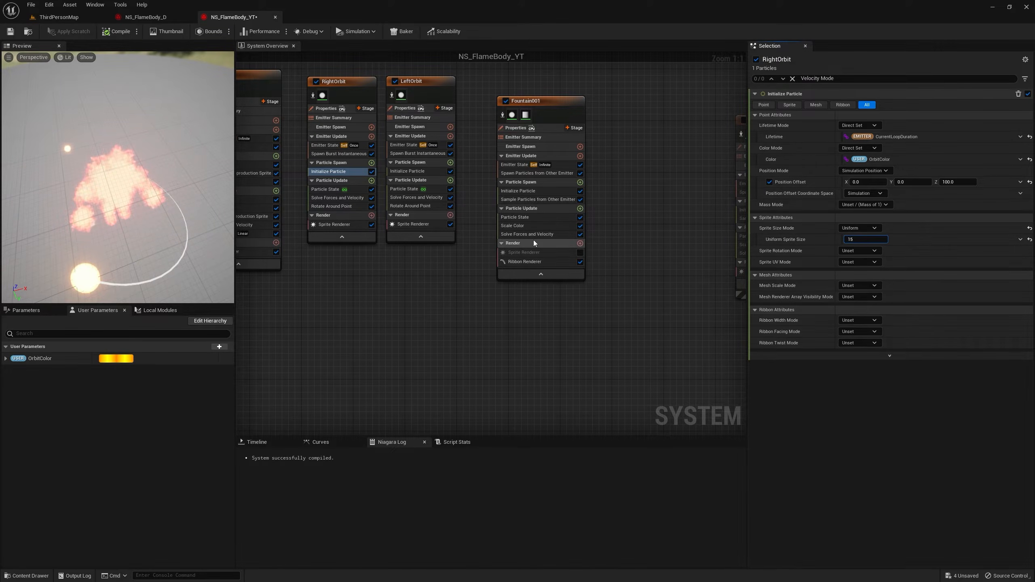
{"action": "key", "text": "Return"}
- Set the uniform sprite size in LeftOrbit's Initialize Particle module to 15
{"action": "left_click", "coordinate": [414, 171]}
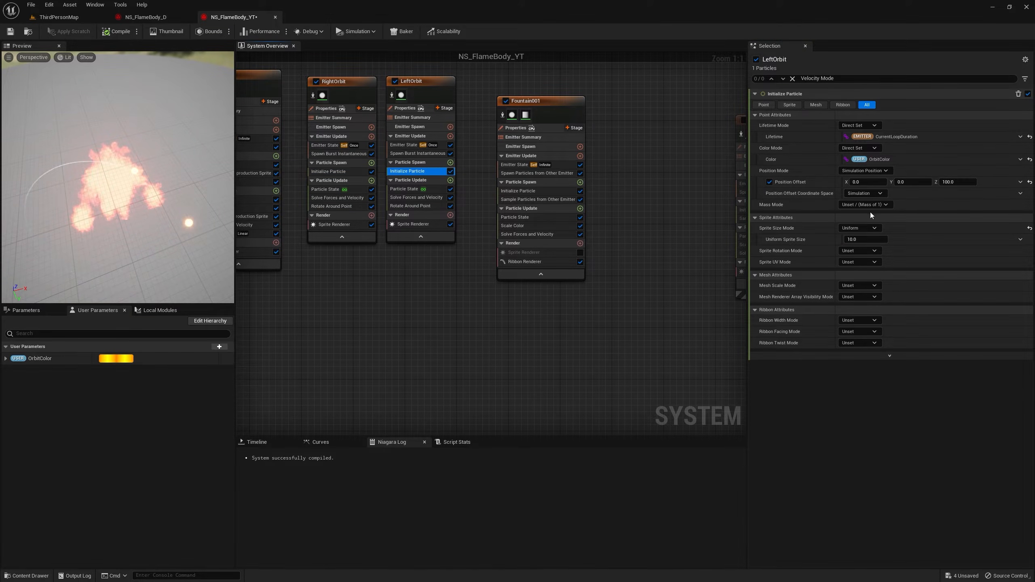
{"action": "left_click", "coordinate": [865, 239]}
{"action": "type", "text": "15"}
{"action": "key", "text": "Return"}
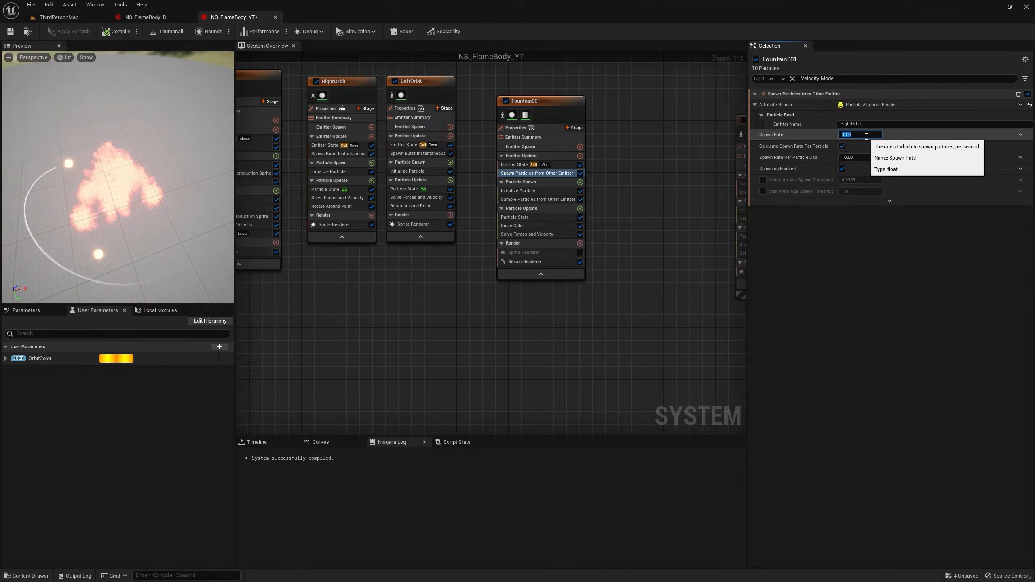
- Set the spawn rate in Fountain001's Spawn Particles from Other Emitter module to 20 and check the effect in ThirdPersonMap
{"action": "type", "text": "0"}
{"action": "key", "text": "Return"}
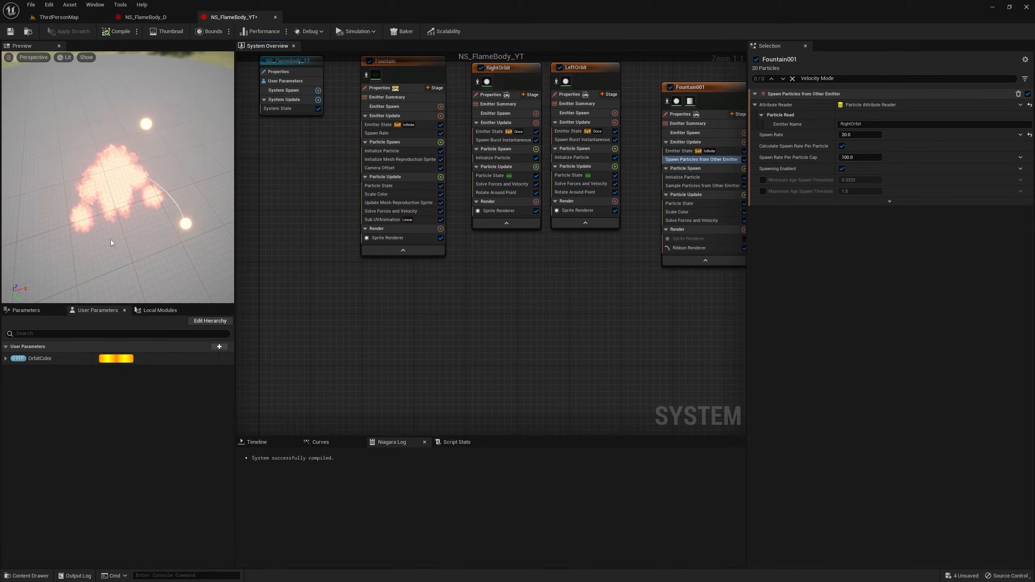
{"action": "left_click", "coordinate": [71, 18]}
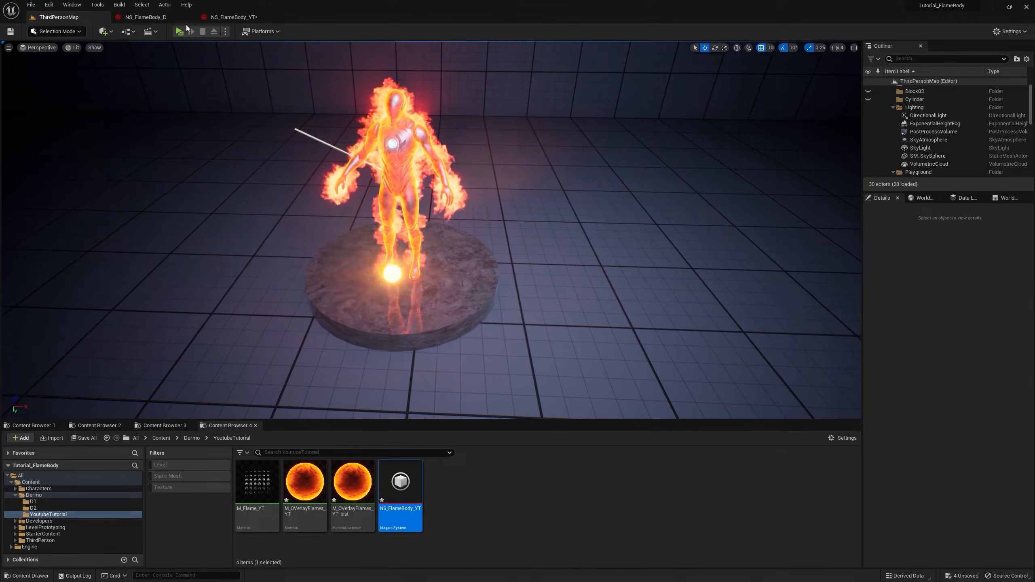
{"action": "left_click", "coordinate": [228, 17]}
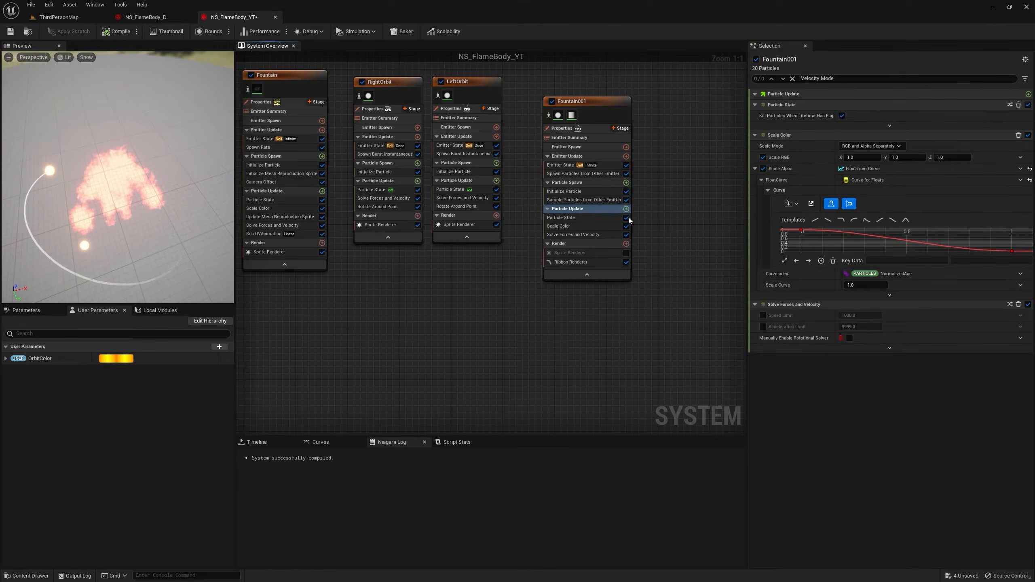
- Change Fountain001's ribbon width mode to Direct Set in Initialize Particle and set the ribbon width to 2.0
{"action": "left_click", "coordinate": [571, 192]}
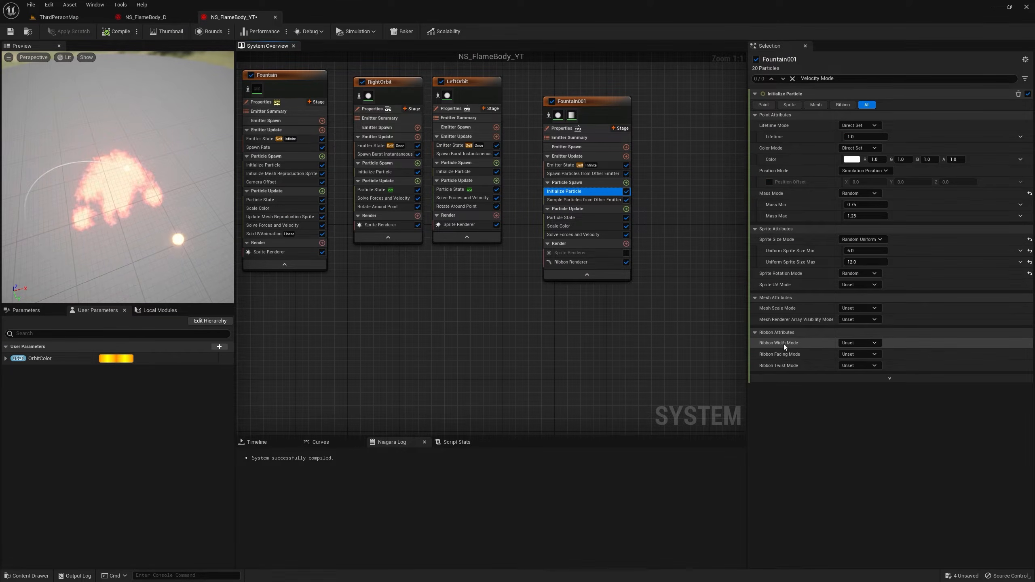
{"action": "left_click", "coordinate": [858, 343]}
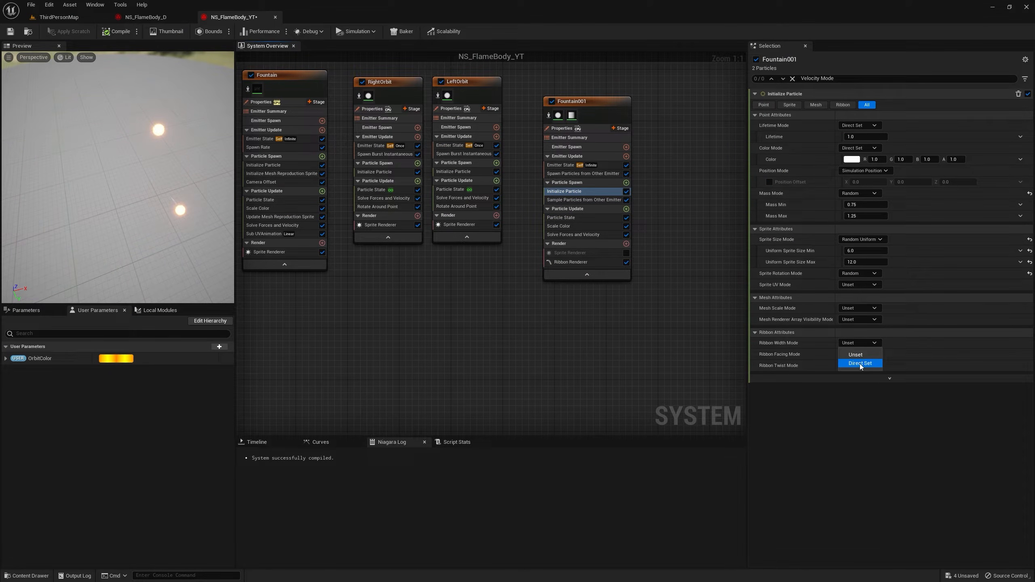
{"action": "left_click", "coordinate": [862, 365]}
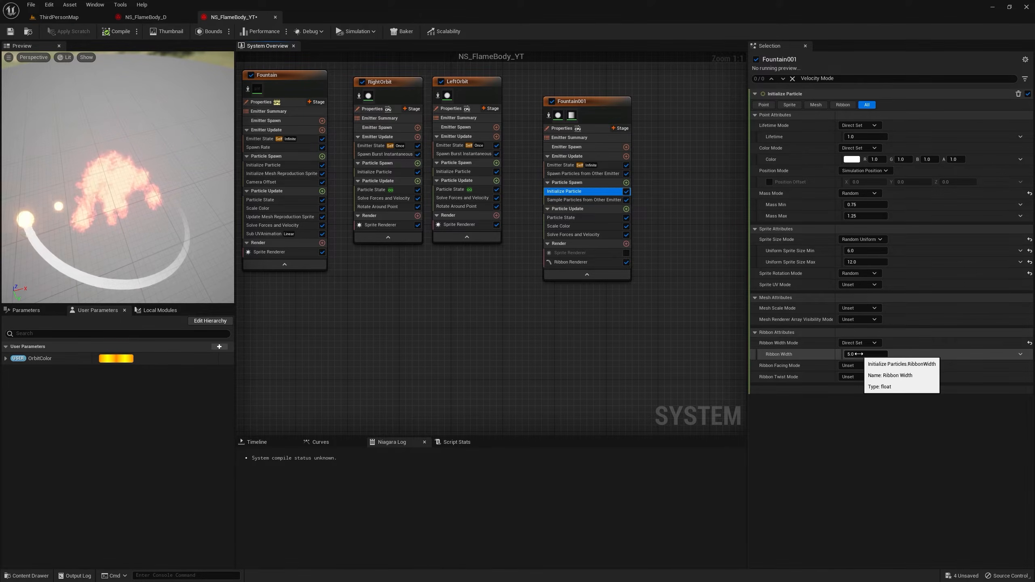
{"action": "left_click", "coordinate": [859, 354]}
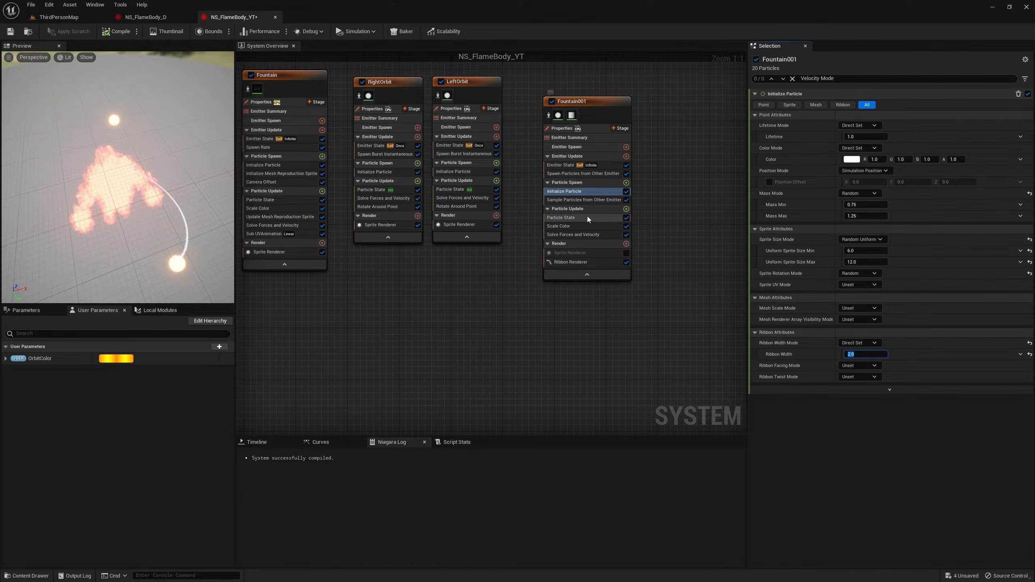
- Add a Scale Ribbon Width module to Fountain001's Particle Update and drive its Ribbon Width Scale with Float from Curve
{"action": "left_click", "coordinate": [630, 210]}
{"action": "left_click", "coordinate": [626, 209]}
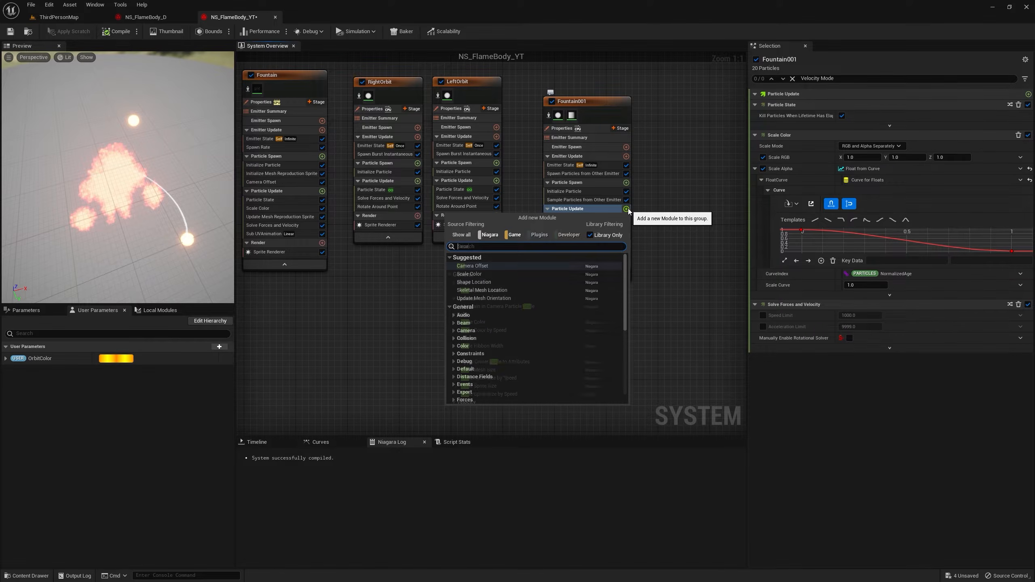
{"action": "type", "text": "scale ri"}
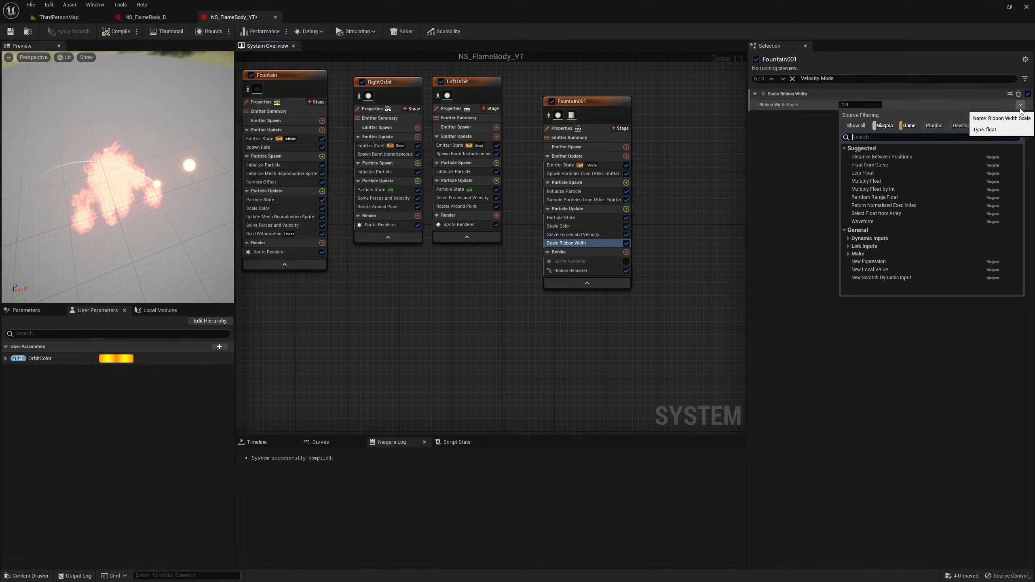
{"action": "type", "text": "curve"}
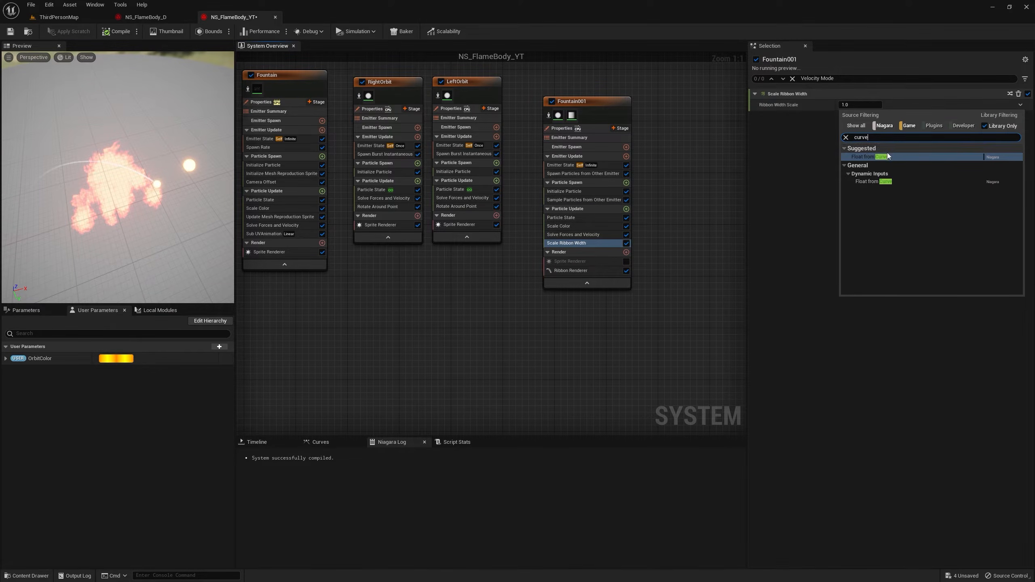
{"action": "left_click", "coordinate": [882, 158]}
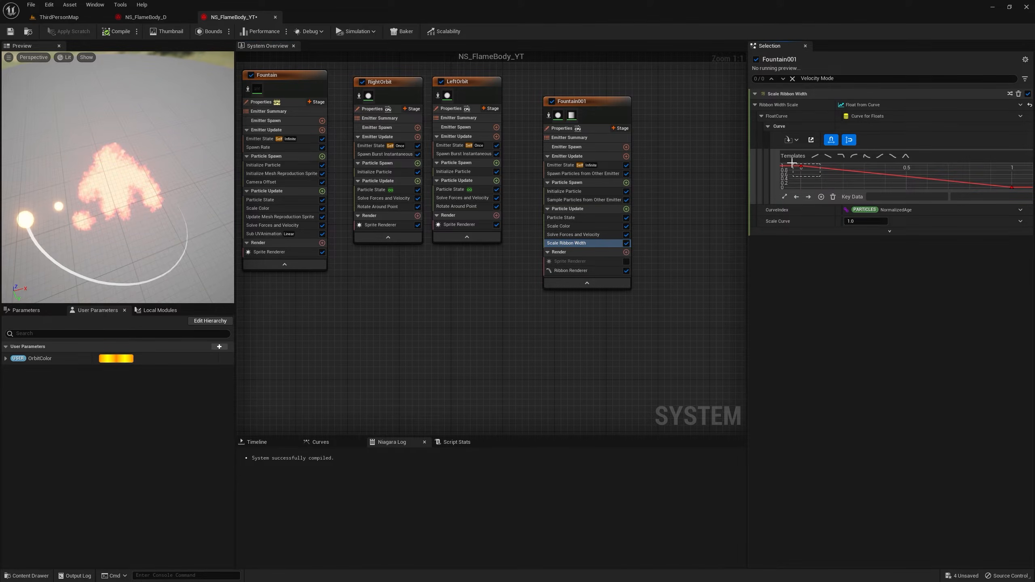
- Select both keys of the Ribbon Width Scale curve and change their interpolation to a smooth falloff
{"action": "left_click", "coordinate": [1006, 190]}
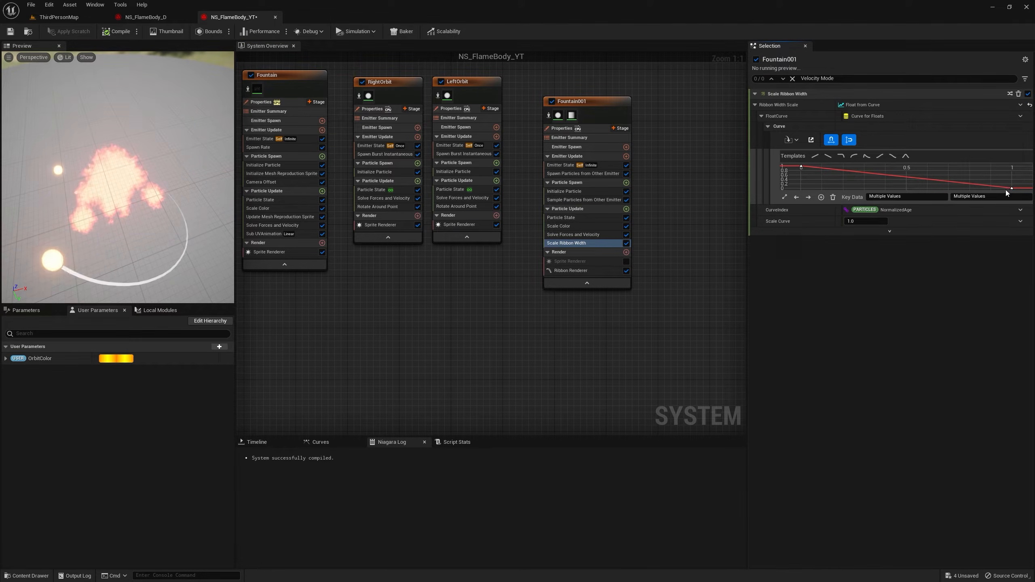
{"action": "right_click", "coordinate": [801, 167]}
{"action": "left_click", "coordinate": [819, 181]}
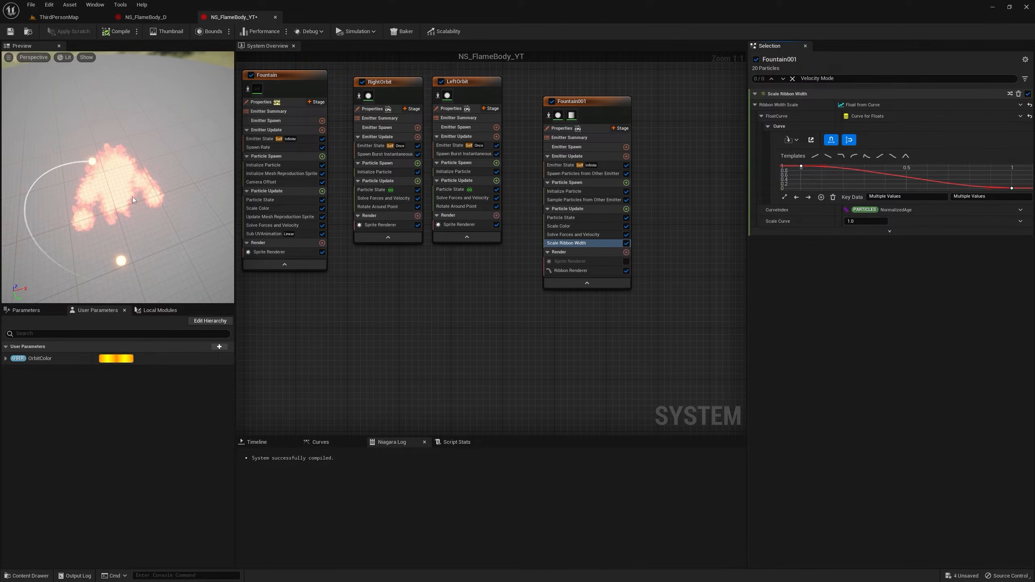
- Rename the Fountain001 emitter as RgithRibbion
{"action": "left_click", "coordinate": [587, 101]}
{"action": "right_click", "coordinate": [588, 97]}
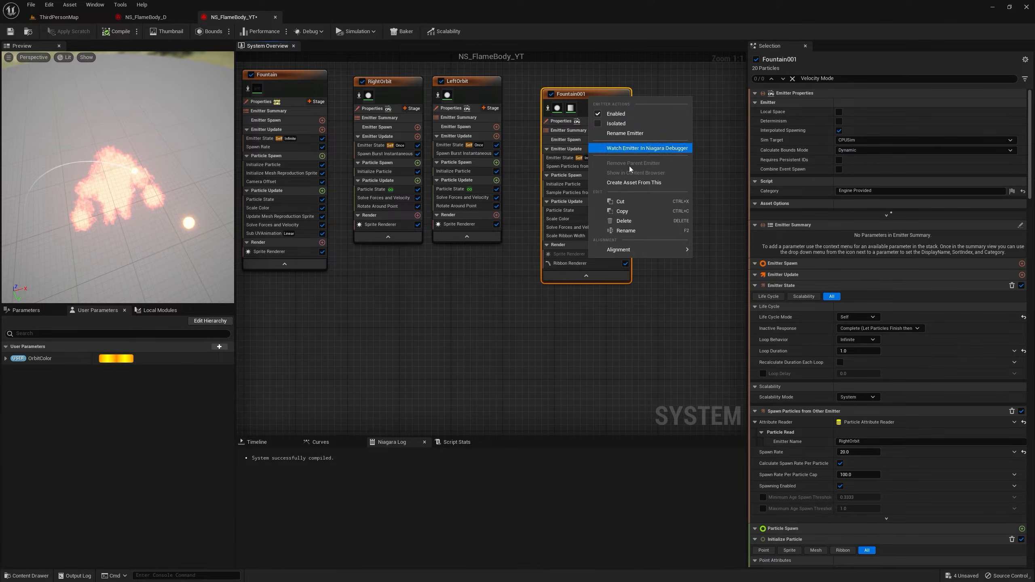
{"action": "left_click", "coordinate": [626, 231]}
{"action": "type", "text": "Rg"}
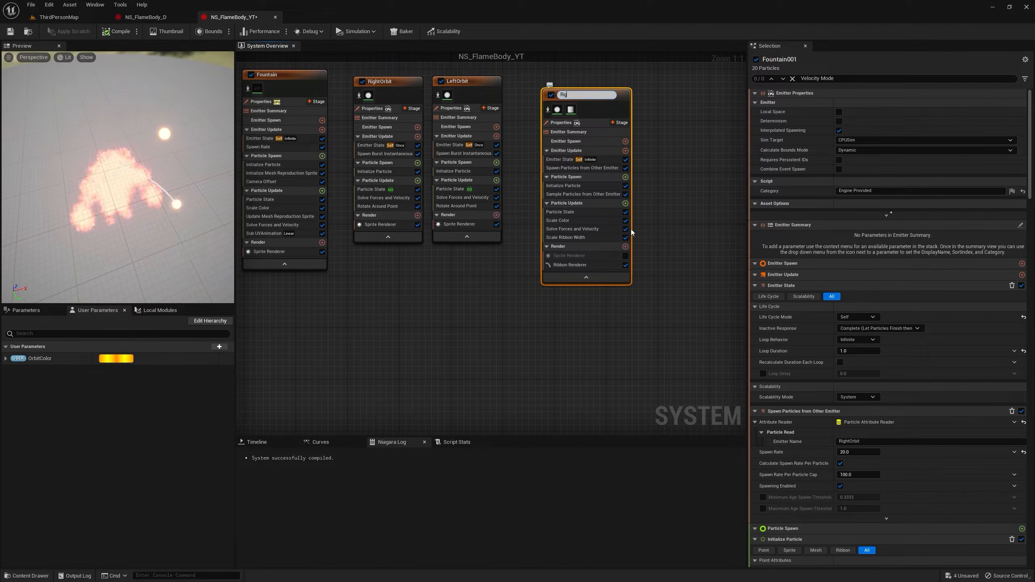
{"action": "type", "text": "ithRibbion"}
{"action": "key", "text": "Return"}
{"action": "left_click", "coordinate": [565, 219]}
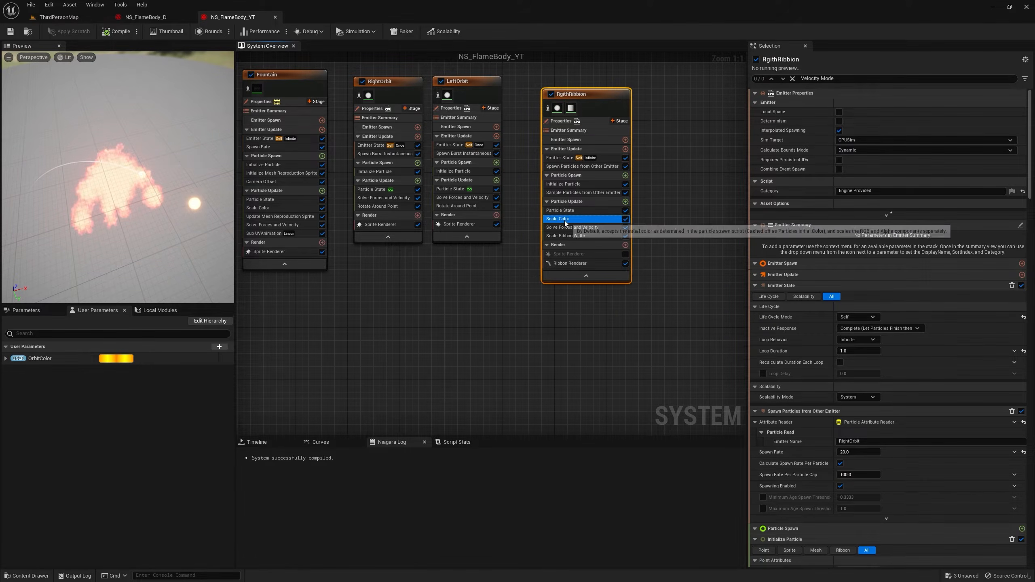
{"action": "right_click_drag", "start_coordinate": [398, 305], "coordinate": [589, 316]}
{"action": "right_click_drag", "start_coordinate": [637, 268], "coordinate": [445, 268]}
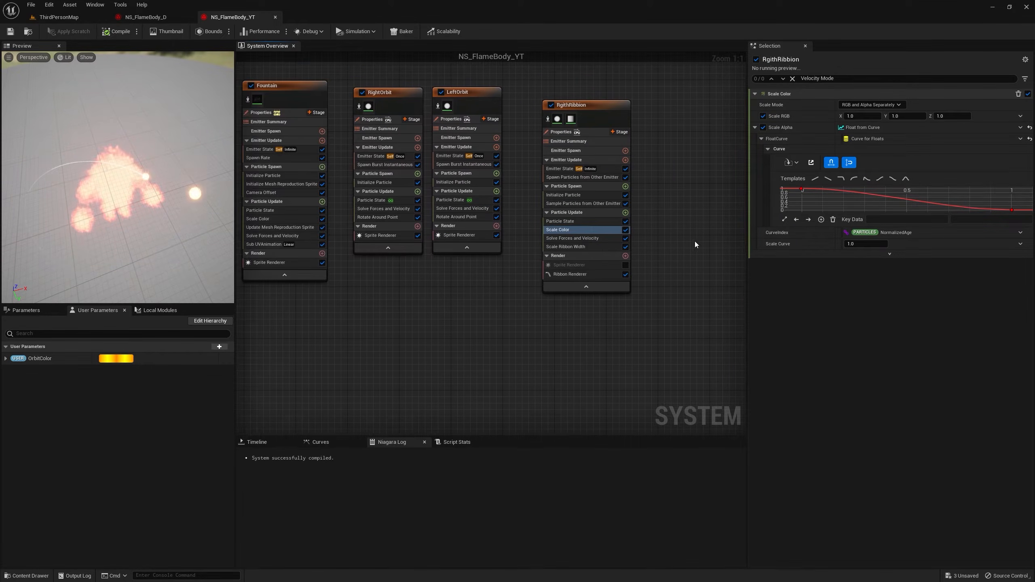
{"action": "right_click_drag", "start_coordinate": [300, 271], "coordinate": [404, 280]}
{"action": "right_click", "coordinate": [380, 97]}
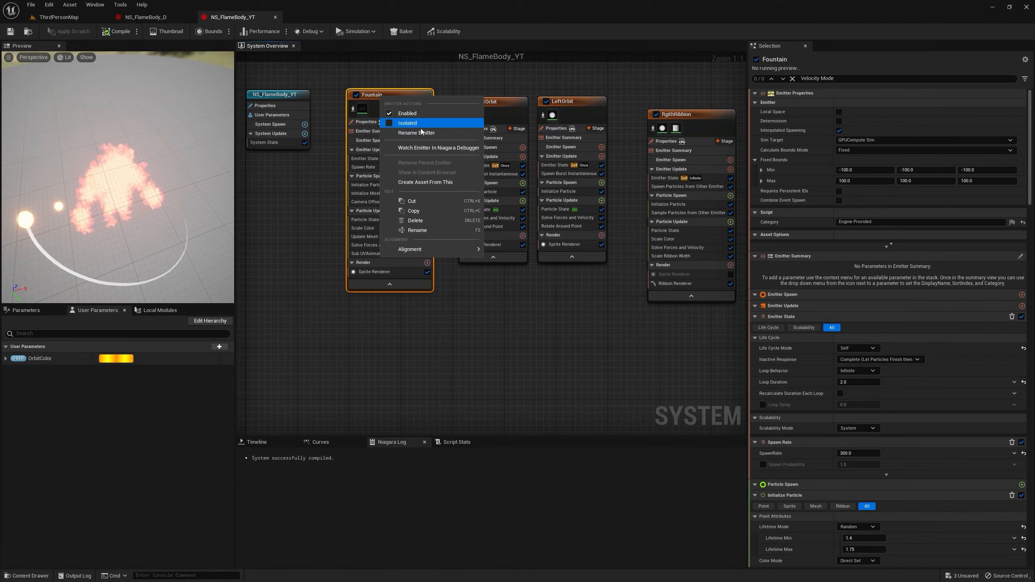
{"action": "left_click", "coordinate": [329, 284]}
{"action": "right_click_drag", "start_coordinate": [439, 299], "coordinate": [396, 302]}
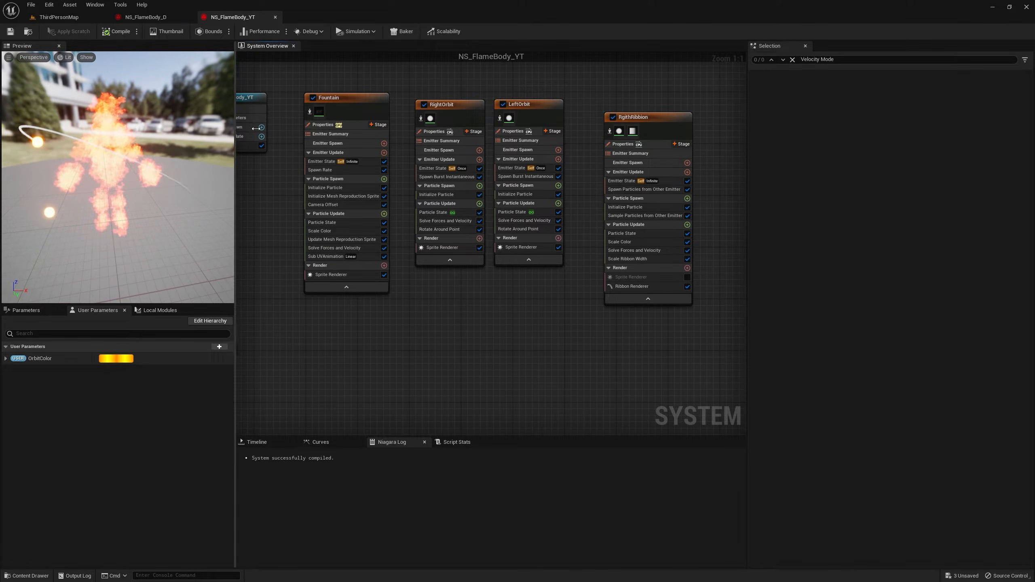
- In Fountain's Scale Color module, set Scale RGB to Make Vector from Linear Color RGB and its Color to Color from Curve
{"action": "left_click", "coordinate": [320, 234]}
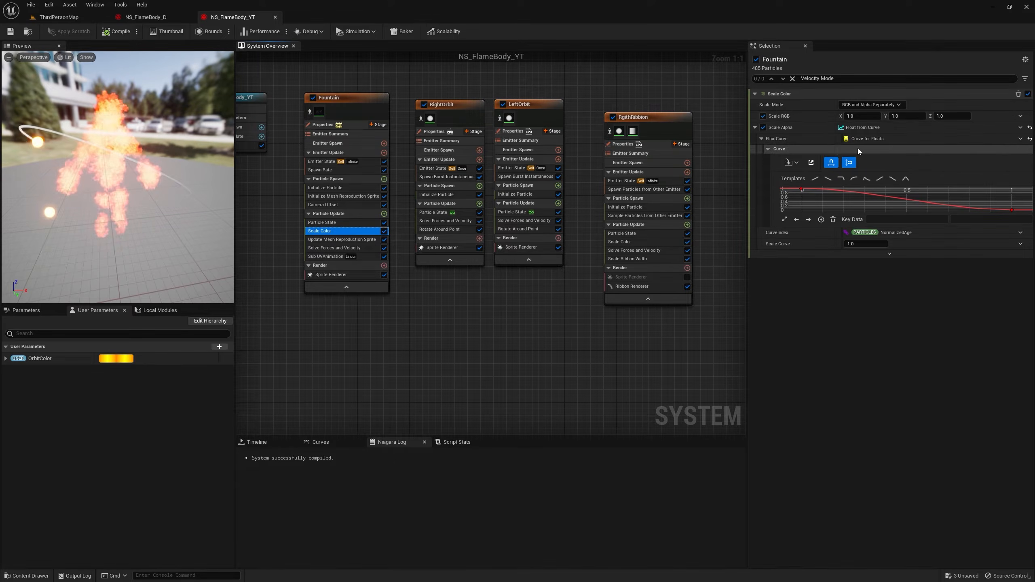
{"action": "left_click", "coordinate": [1021, 116]}
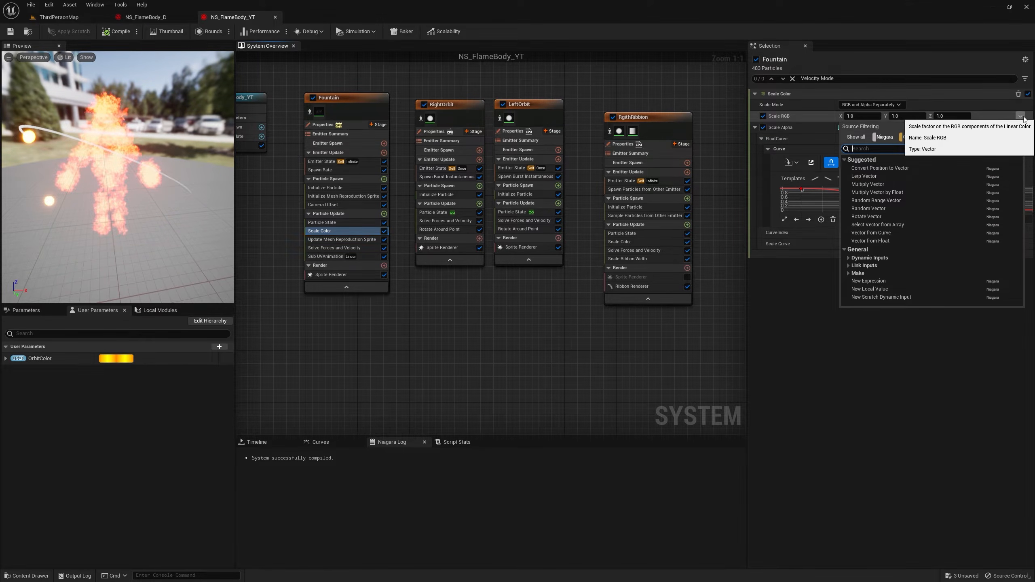
{"action": "type", "text": "line"}
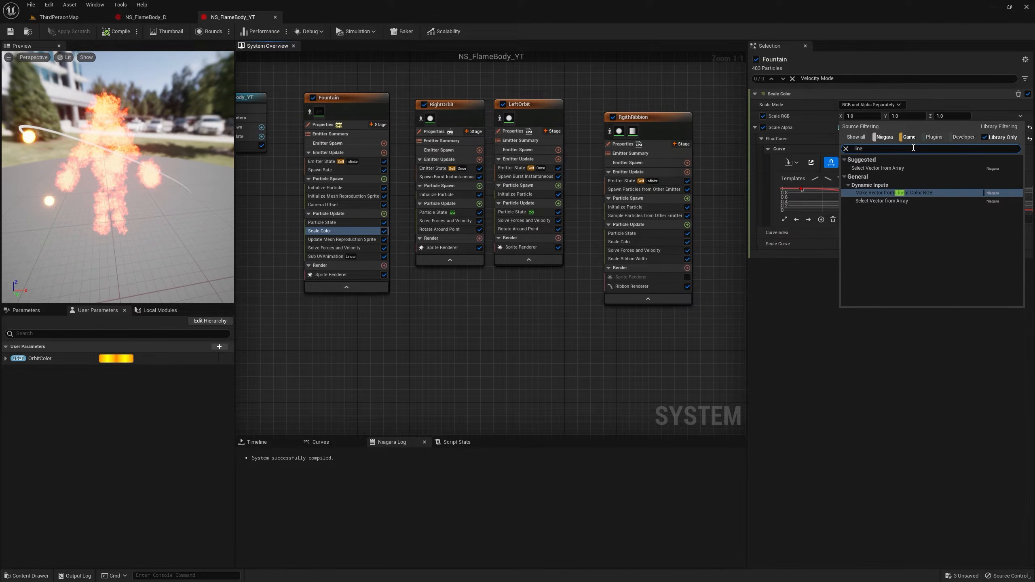
{"action": "left_click", "coordinate": [902, 193]}
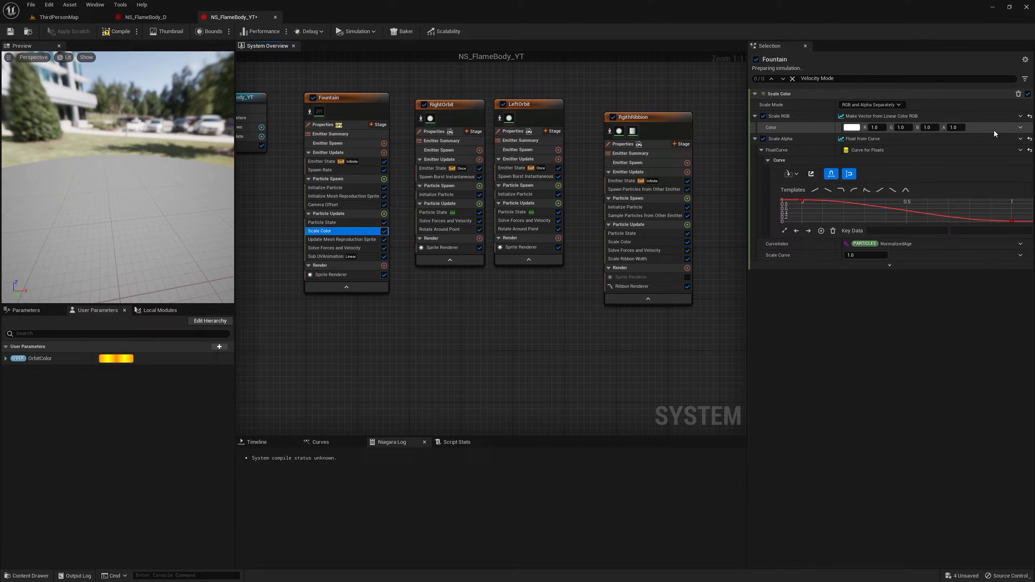
{"action": "left_click", "coordinate": [1021, 128]}
{"action": "type", "text": "curve"}
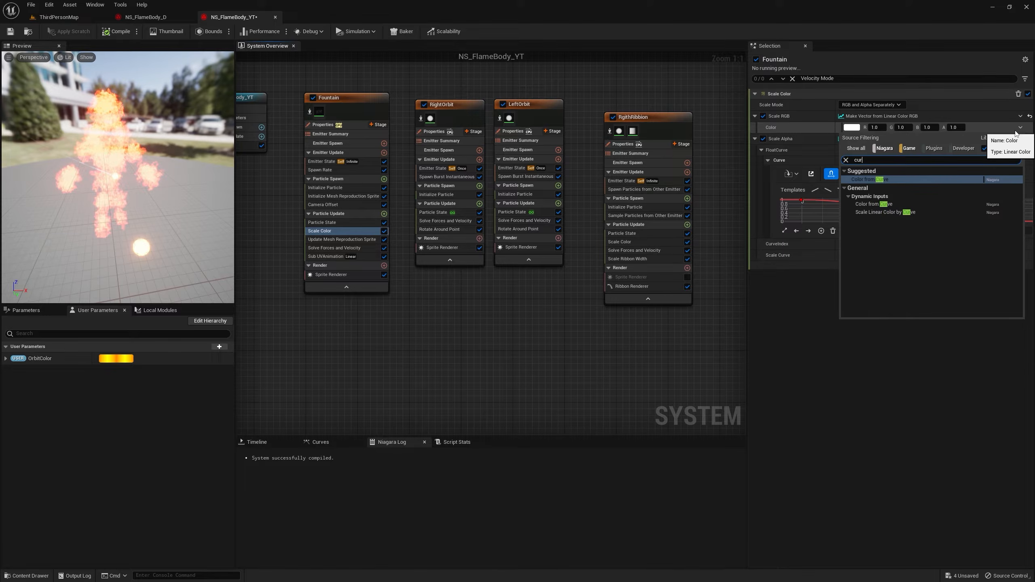
{"action": "left_click", "coordinate": [872, 180]}
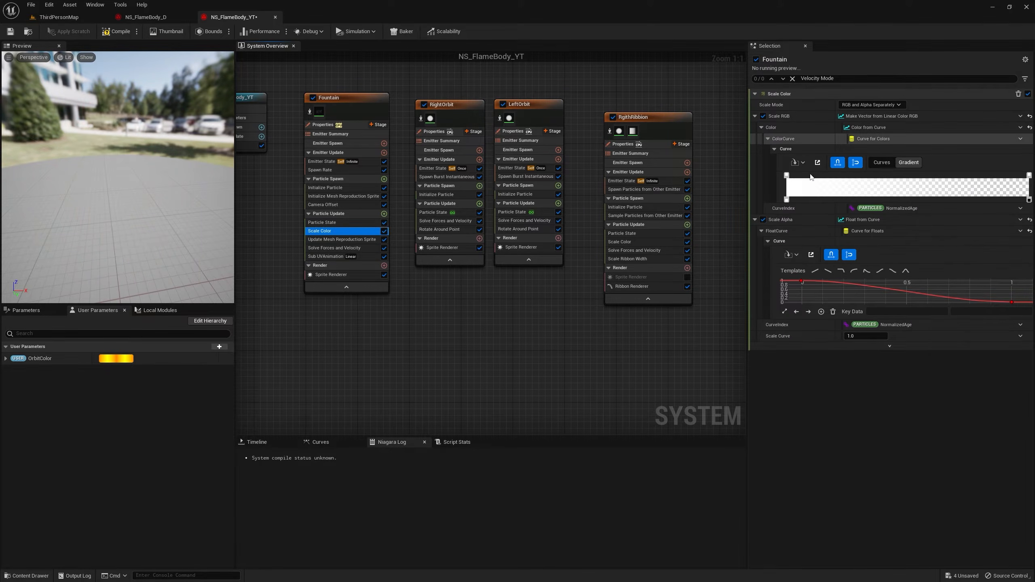
- Add a Curve for Colors user parameter named MainScaleColor
{"action": "left_click", "coordinate": [223, 347]}
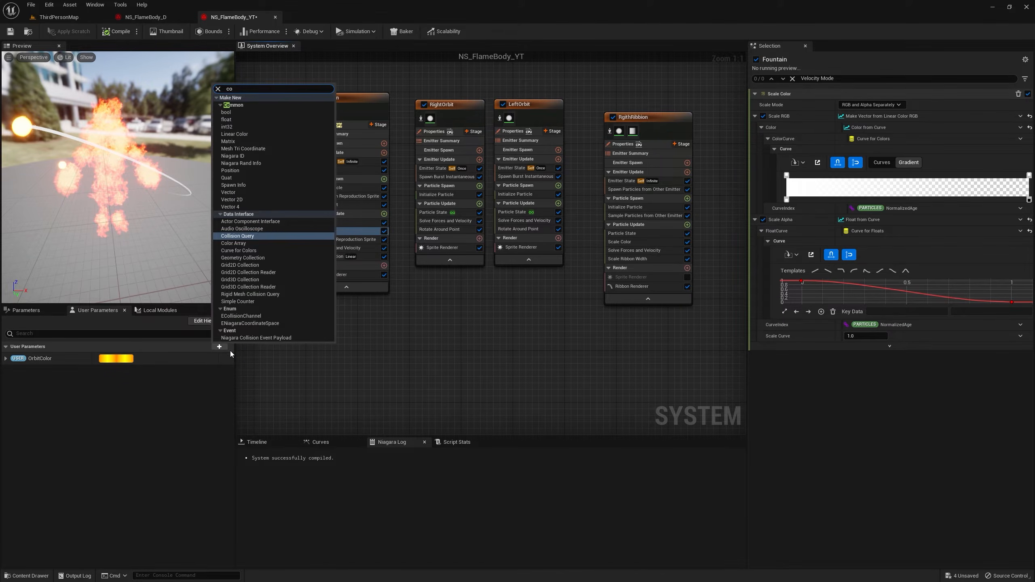
{"action": "type", "text": "color"}
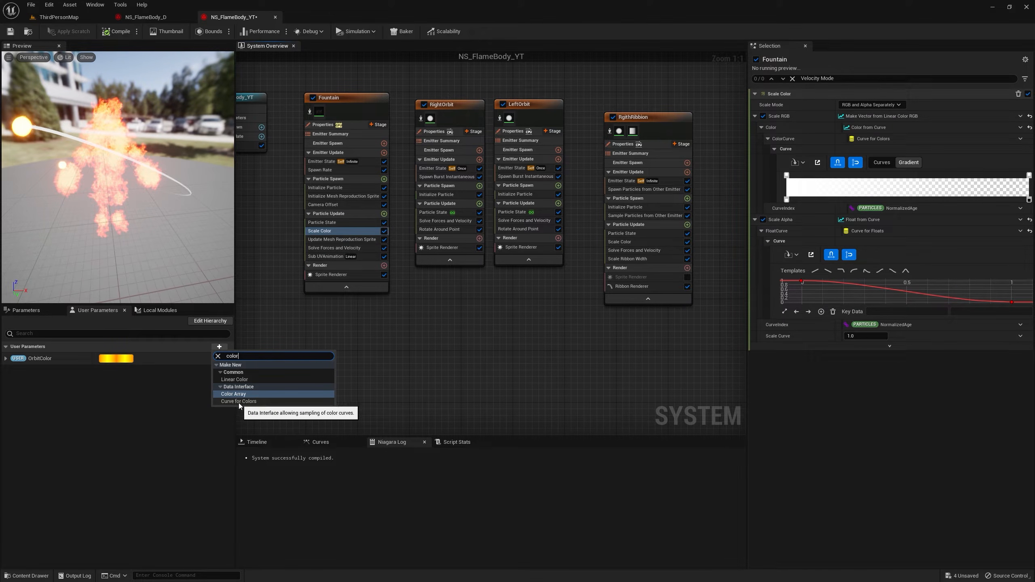
{"action": "left_click", "coordinate": [239, 402]}
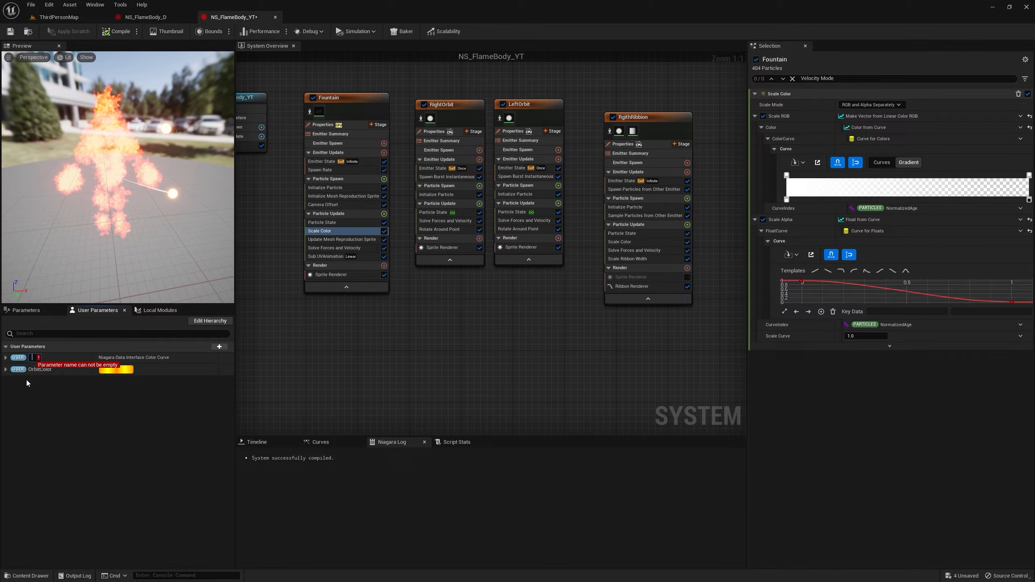
{"action": "type", "text": "MainScale"}
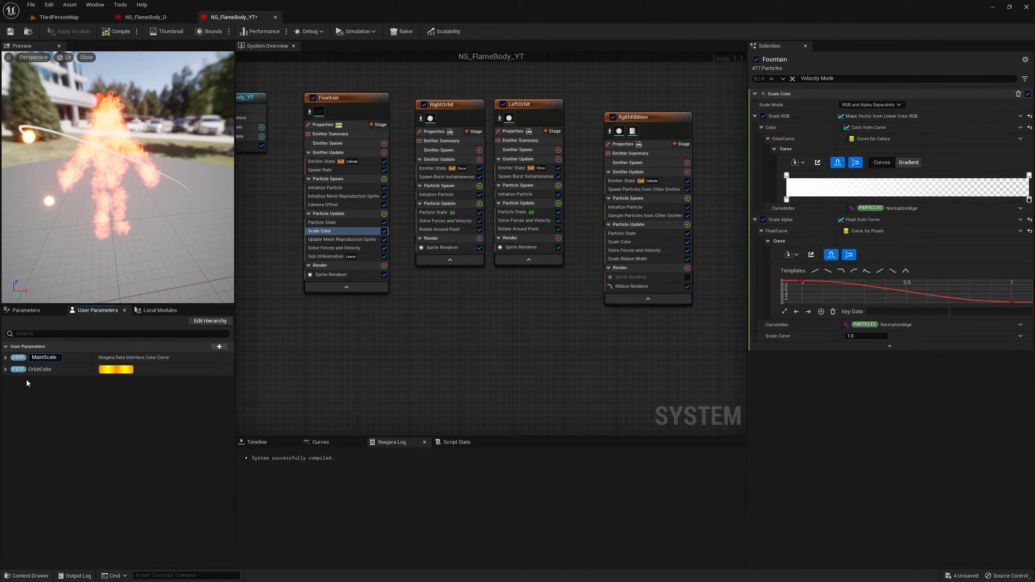
{"action": "type", "text": "Color"}
{"action": "key", "text": "Return"}
- Add one color stop at the start and one at the end of the MainScaleColor gradient
{"action": "left_click", "coordinate": [6, 370]}
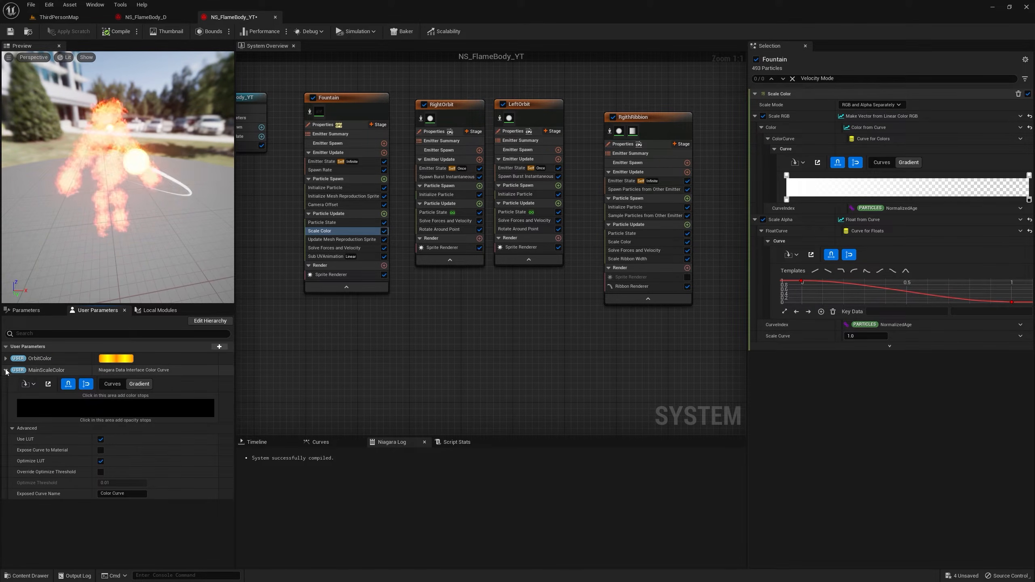
{"action": "left_click", "coordinate": [20, 396]}
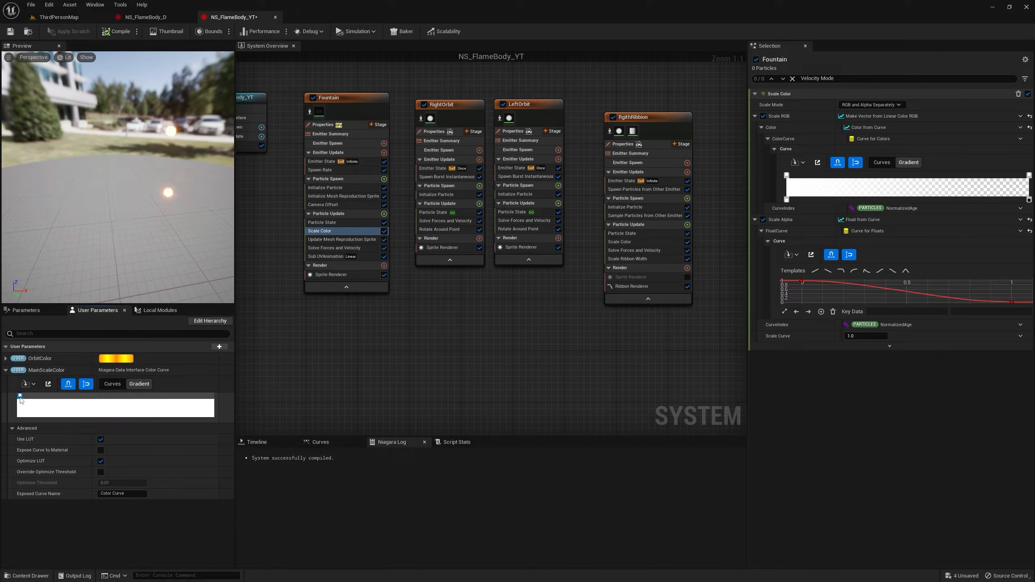
{"action": "left_click", "coordinate": [212, 397]}
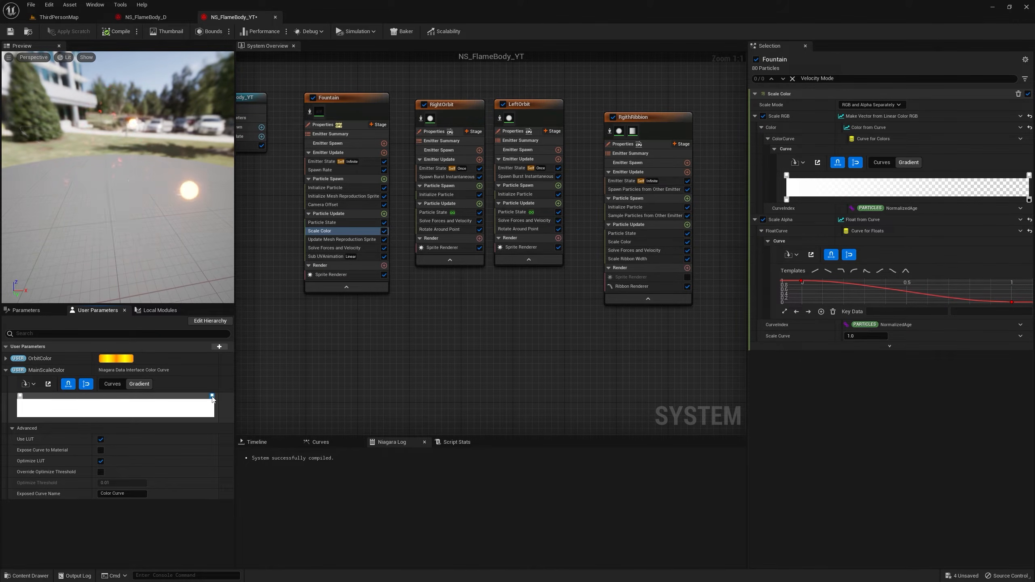
- Store OrbitColor as a color swatch and apply it to the start stop of the MainScaleColor gradient
{"action": "left_click", "coordinate": [111, 360]}
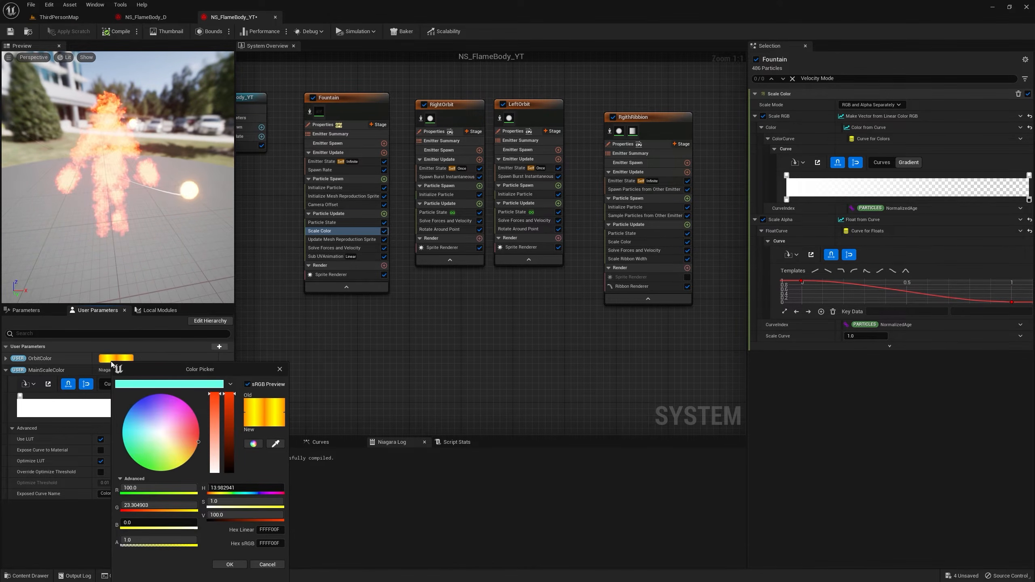
{"action": "left_click", "coordinate": [266, 567]}
{"action": "double_click", "coordinate": [20, 397]}
{"action": "left_click", "coordinate": [108, 390]}
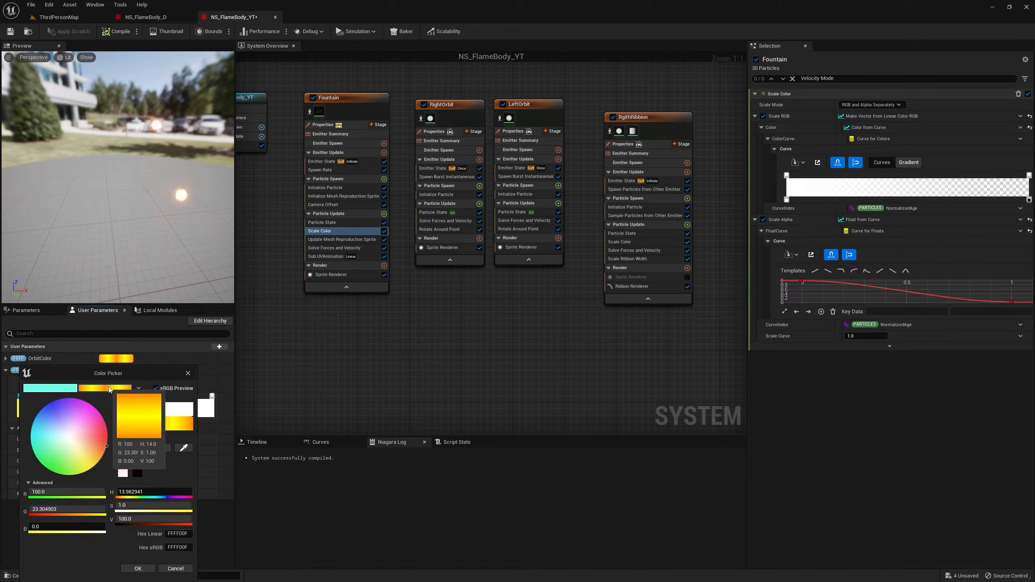
{"action": "left_click", "coordinate": [138, 569]}
- Set the end stop of the MainScaleColor gradient to black (0, 0, 0) and save the Niagara system
{"action": "double_click", "coordinate": [212, 395]}
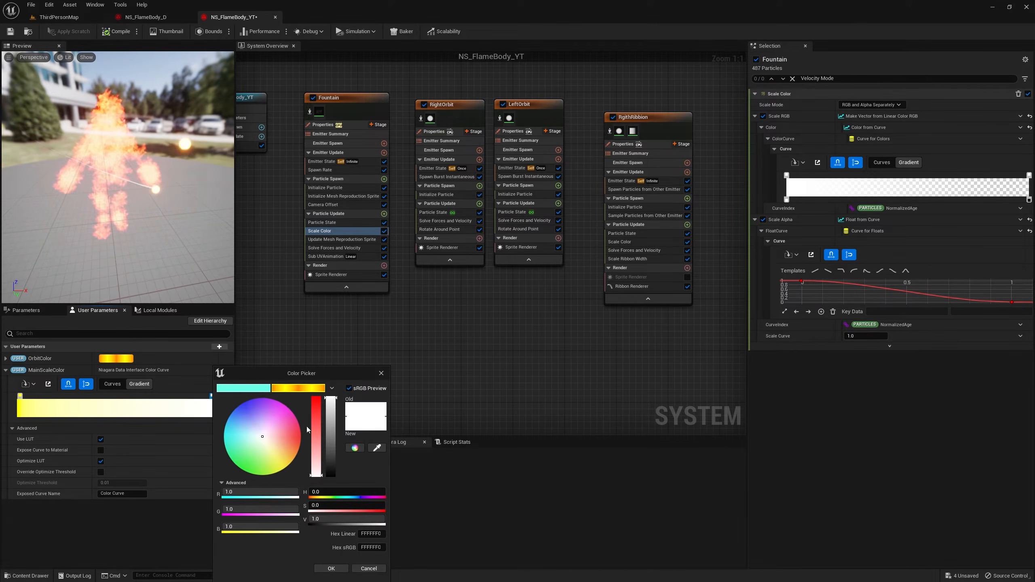
{"action": "left_click", "coordinate": [304, 388]}
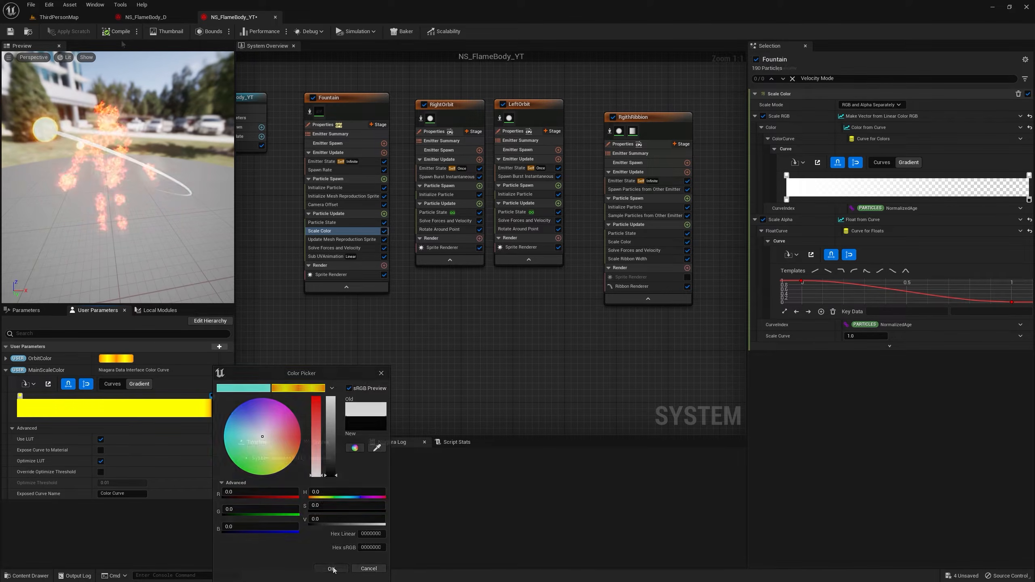
{"action": "left_click", "coordinate": [330, 569]}
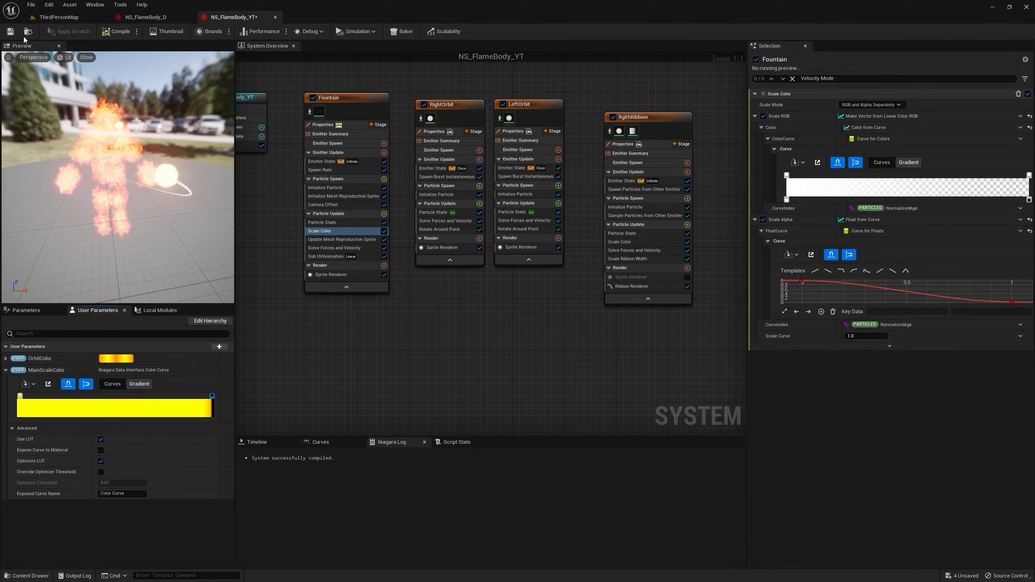
{"action": "left_click", "coordinate": [10, 32]}
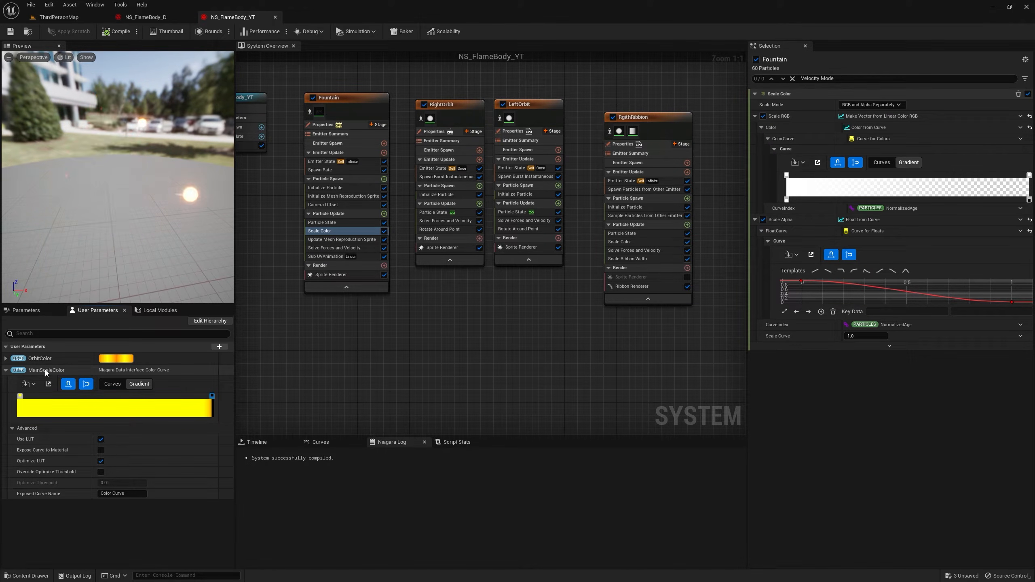
- Link MainScaleColor to the ColorCurve input of Fountain's Scale Color module and check the effect in ThirdPersonMap
{"action": "left_click_drag", "start_coordinate": [45, 369], "coordinate": [678, 260]}
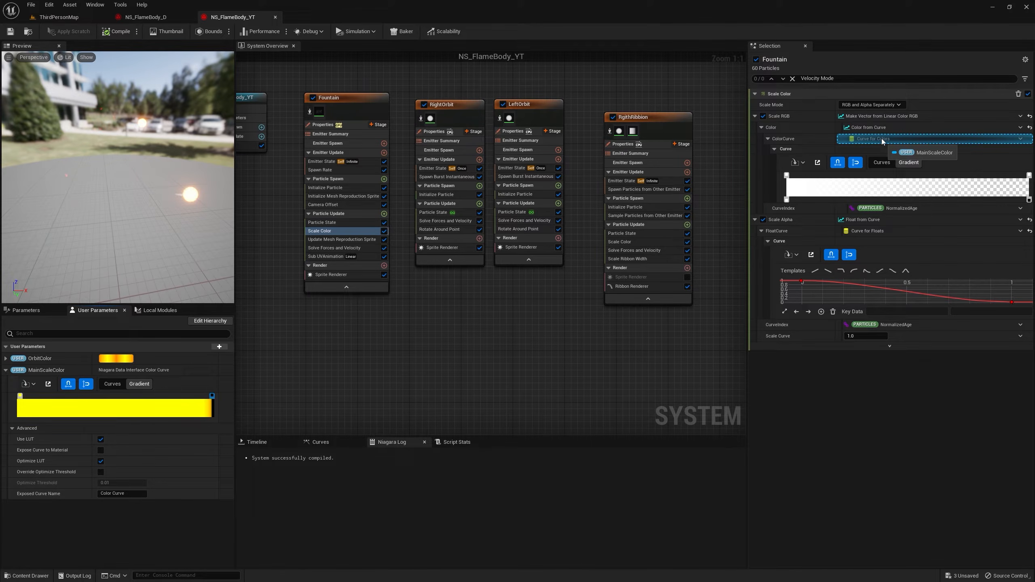
{"action": "left_click_drag", "start_coordinate": [882, 139], "coordinate": [882, 139]}
{"action": "left_click", "coordinate": [61, 17]}
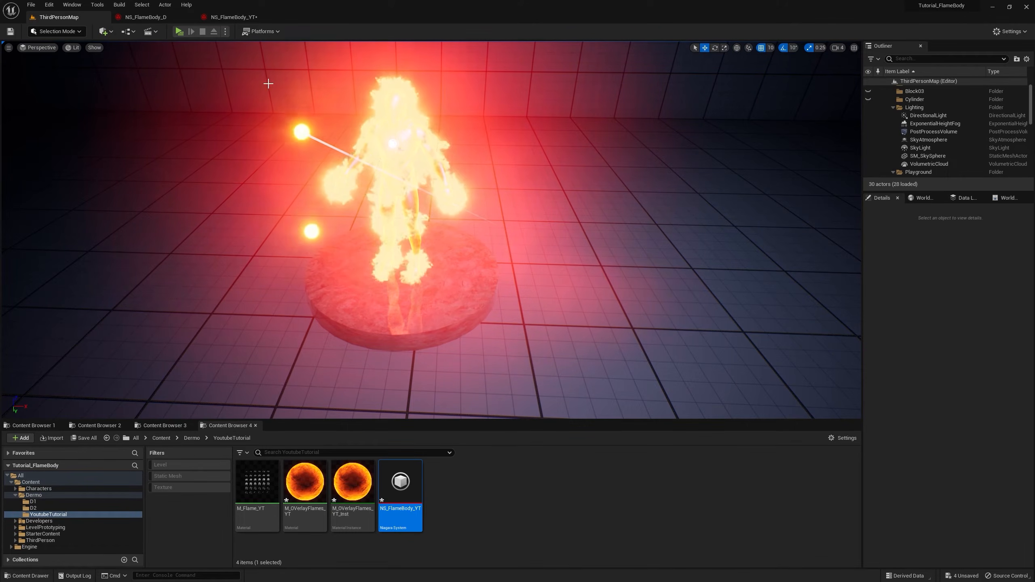
- Move the black end stop of the MainScaleColor gradient inward, checking the flames in ThirdPersonMap
{"action": "left_click", "coordinate": [228, 17]}
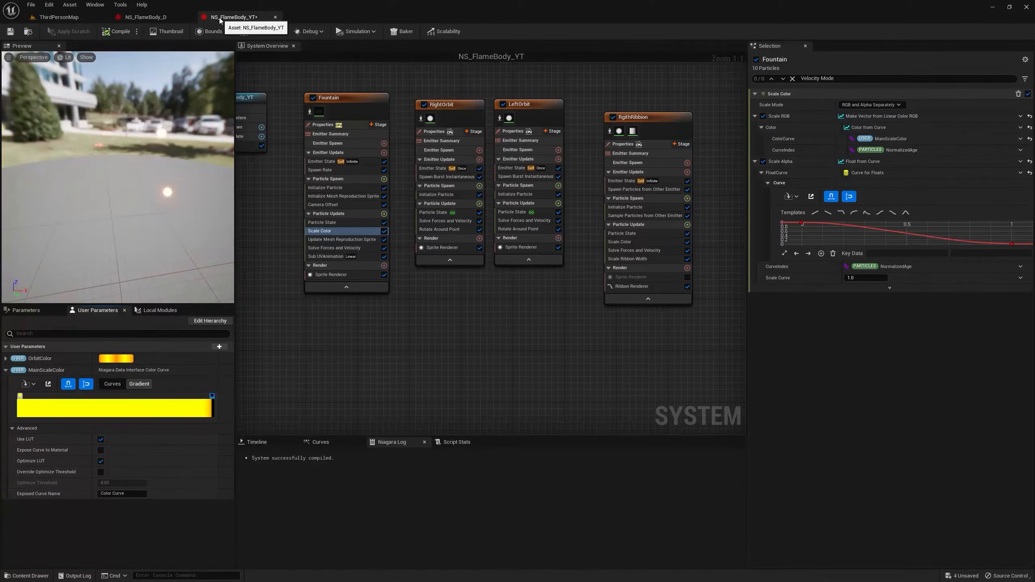
{"action": "double_click", "coordinate": [21, 398]}
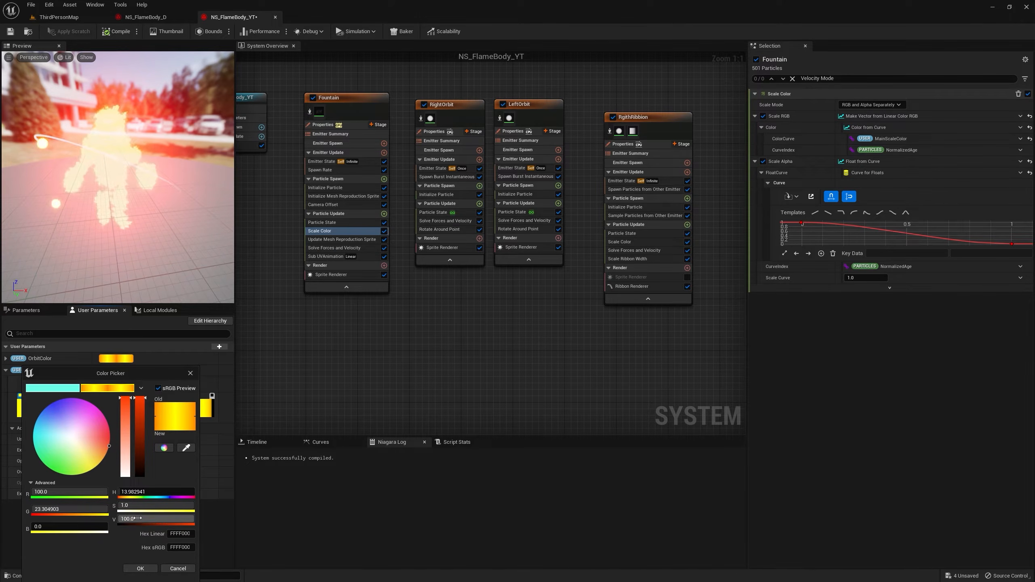
{"action": "left_click", "coordinate": [155, 569]}
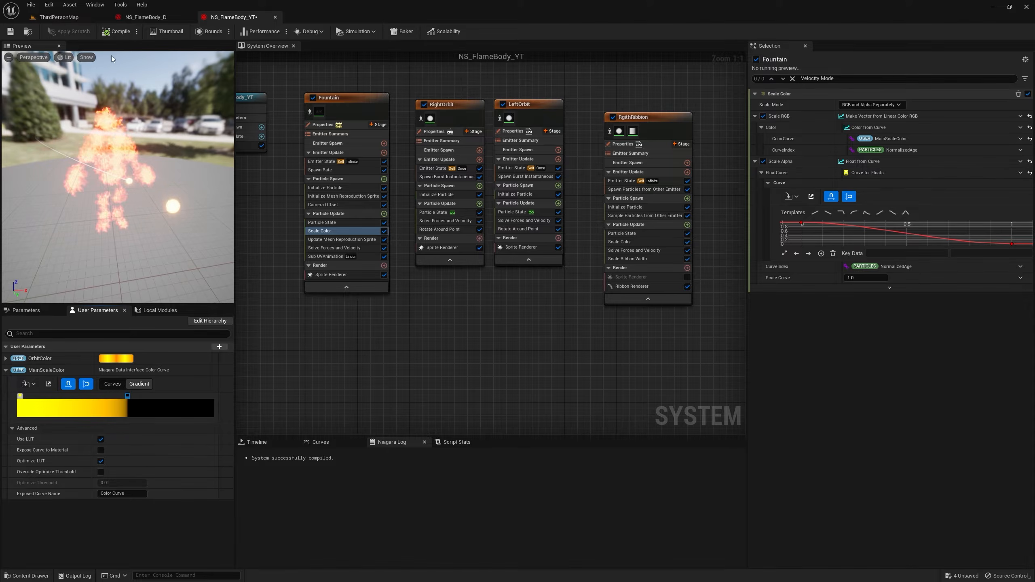
{"action": "left_click", "coordinate": [59, 16]}
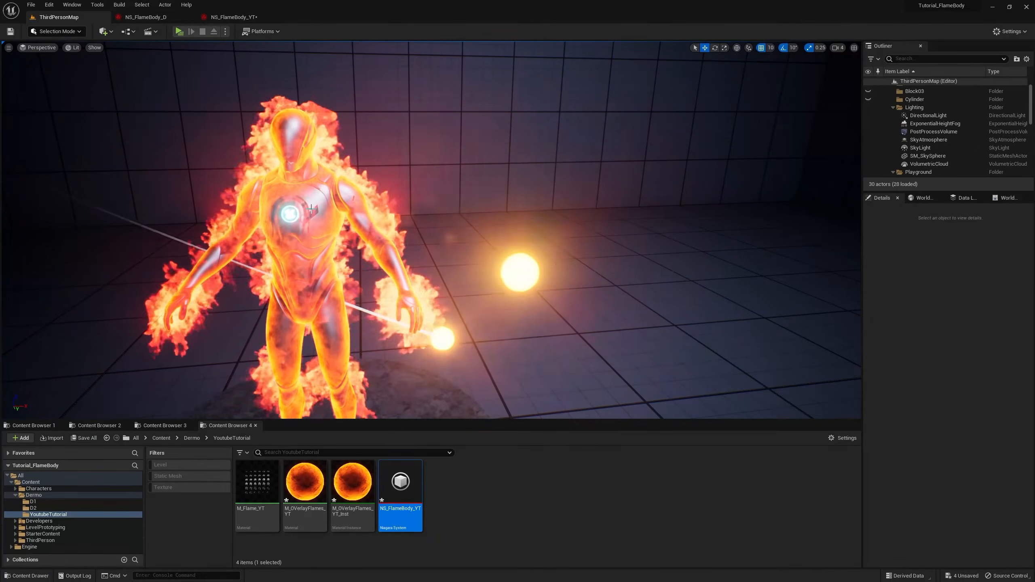
{"action": "left_click", "coordinate": [234, 16]}
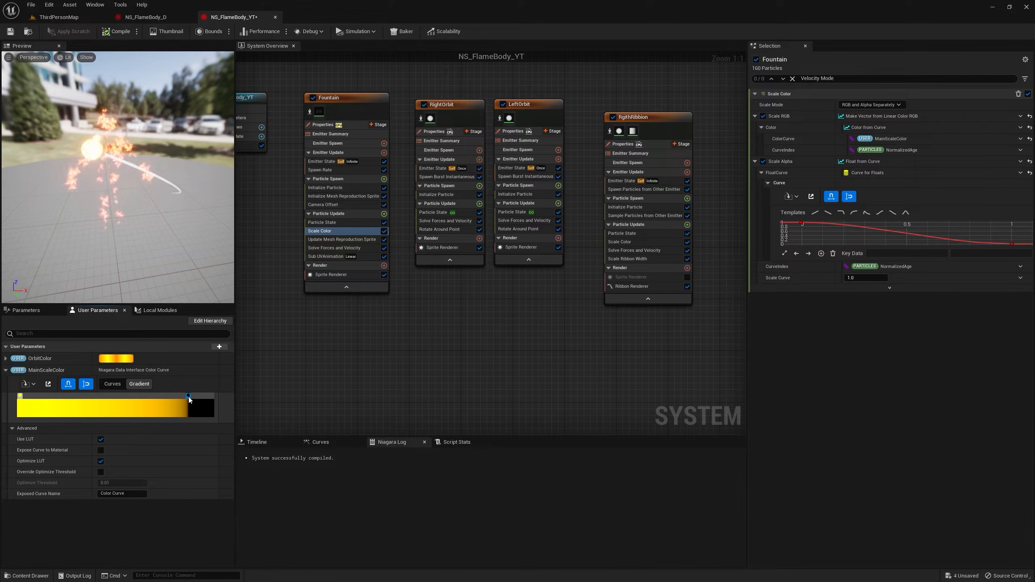
- Replace RgithRibbion's Scale Color module with a copy of Fountain's Scale Color module in Particle Update
{"action": "right_click", "coordinate": [323, 231]}
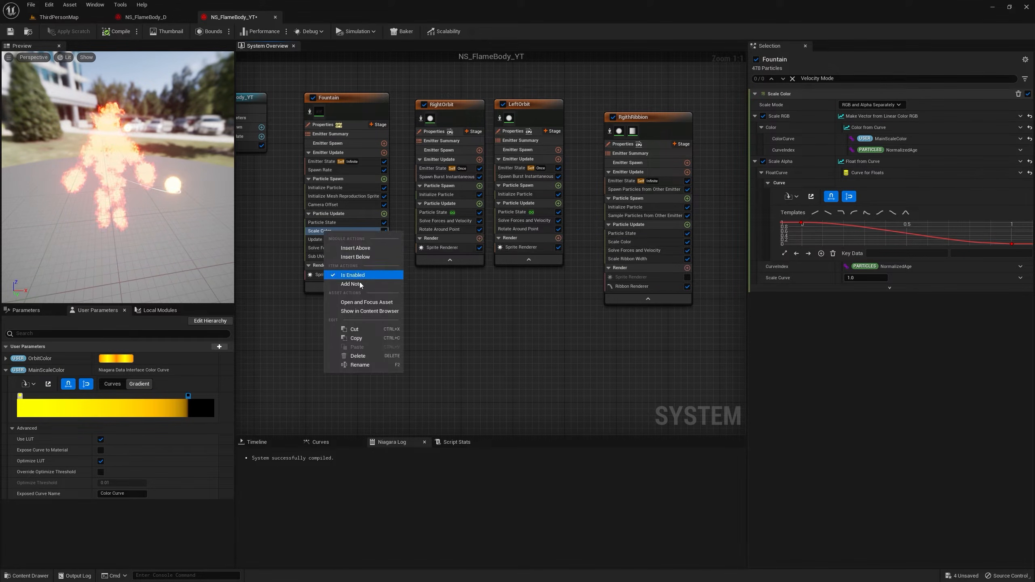
{"action": "left_click", "coordinate": [356, 339]}
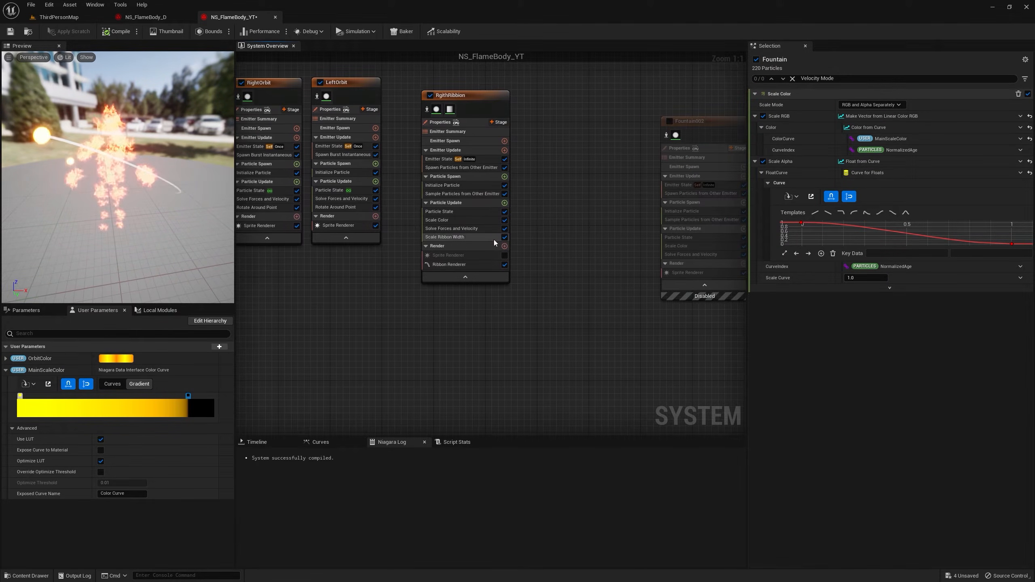
{"action": "left_click", "coordinate": [456, 221]}
{"action": "key", "text": "Delete"}
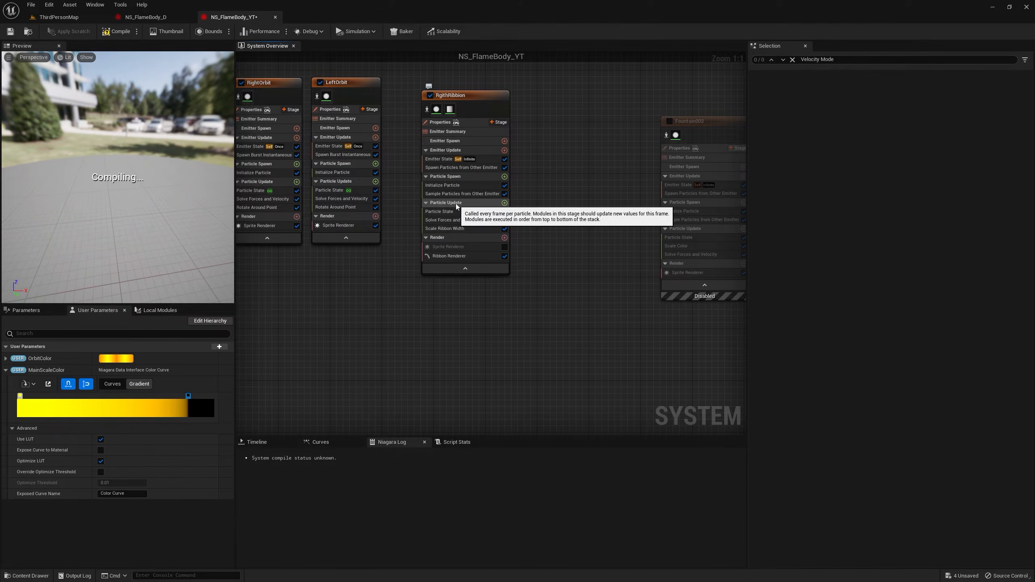
{"action": "right_click", "coordinate": [456, 204]}
{"action": "left_click", "coordinate": [483, 220]}
- Enable the Fountain002 emitter and replace its Scale Color module with the one copied from Fountain
{"action": "left_click", "coordinate": [553, 234]}
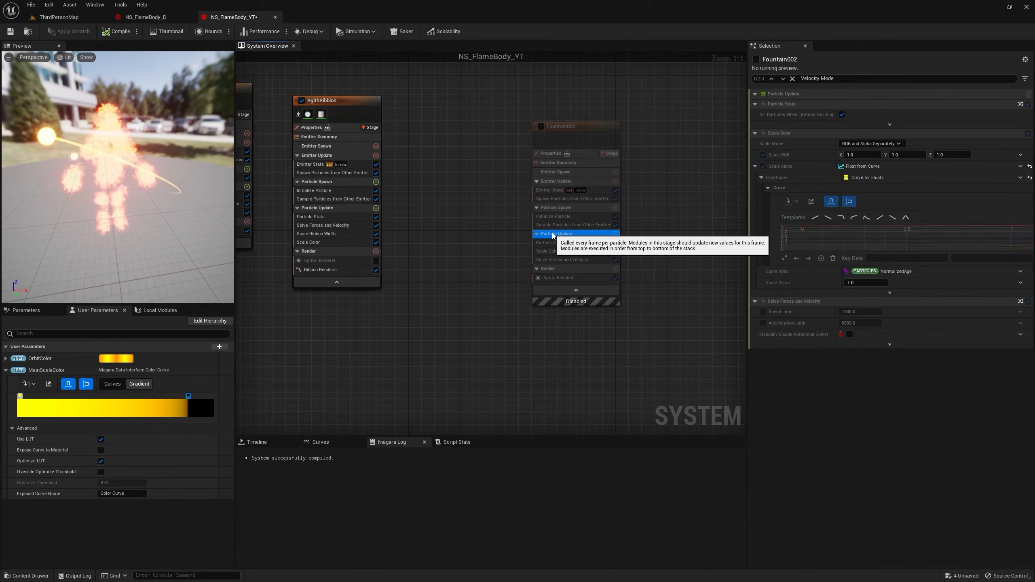
{"action": "left_click", "coordinate": [537, 252]}
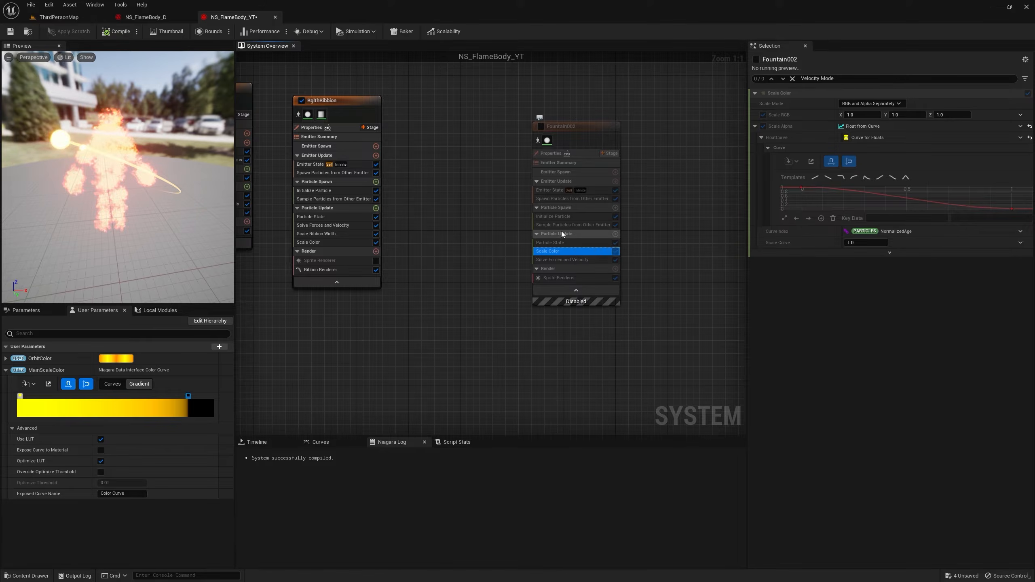
{"action": "key", "text": "Delete"}
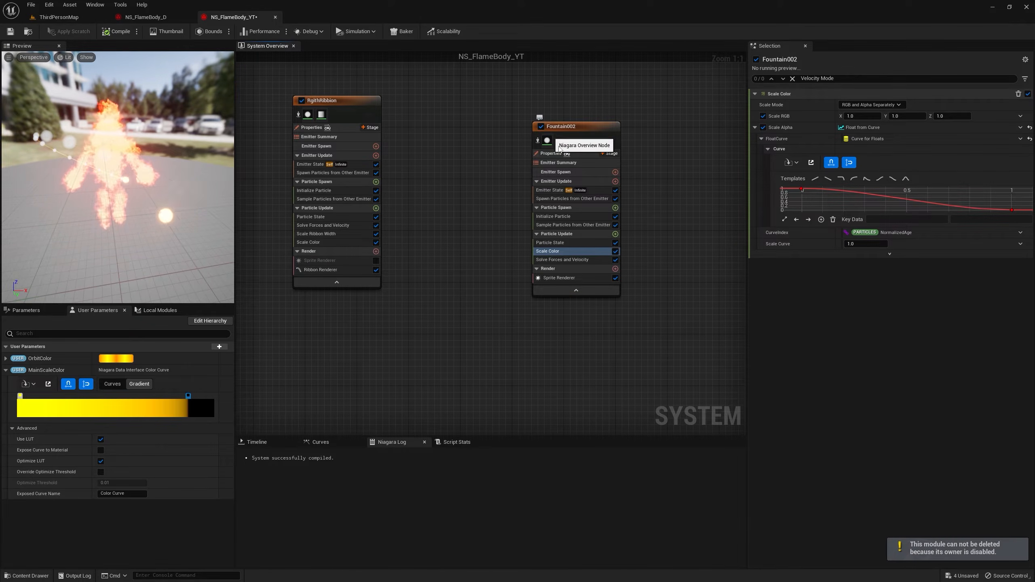
{"action": "left_click", "coordinate": [541, 126]}
{"action": "key", "text": "Delete"}
{"action": "left_click", "coordinate": [551, 233]}
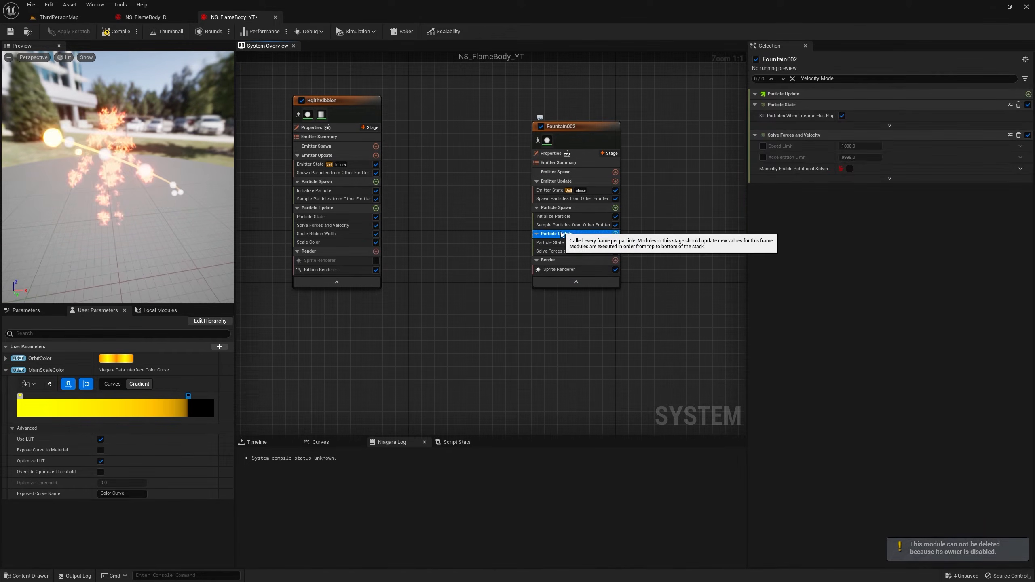
{"action": "right_click", "coordinate": [561, 235]}
{"action": "left_click", "coordinate": [590, 251]}
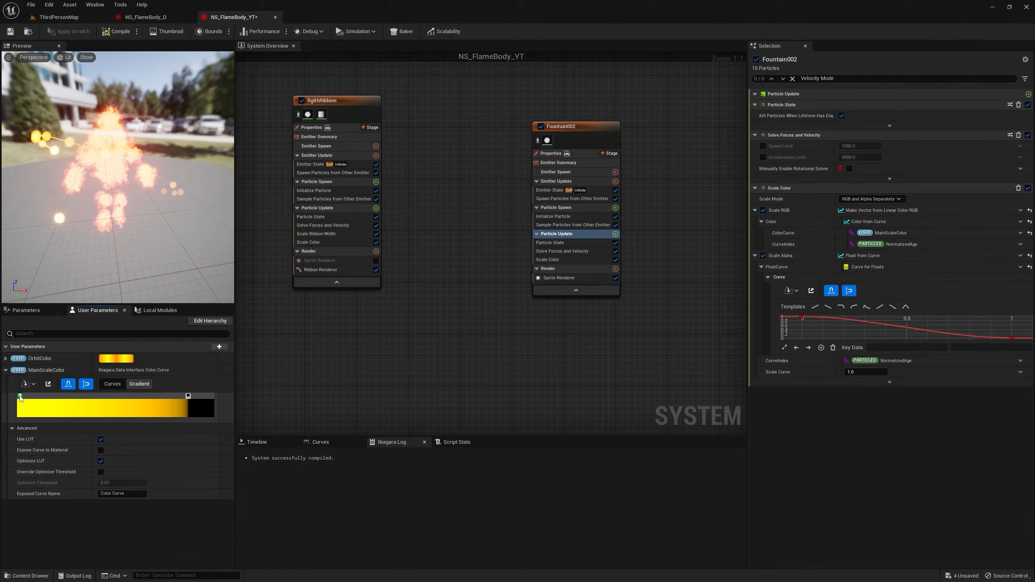
- Try a green color on the start stop of the MainScaleColor gradient
{"action": "double_click", "coordinate": [20, 396]}
{"action": "mouse_move", "coordinate": [49, 413]}
{"action": "left_mouse_down"}
{"action": "mouse_move", "coordinate": [52, 392]}
{"action": "mouse_move", "coordinate": [70, 401]}
{"action": "mouse_move", "coordinate": [75, 443]}
{"action": "mouse_move", "coordinate": [58, 475]}
{"action": "left_mouse_up"}
{"action": "left_click", "coordinate": [139, 569]}
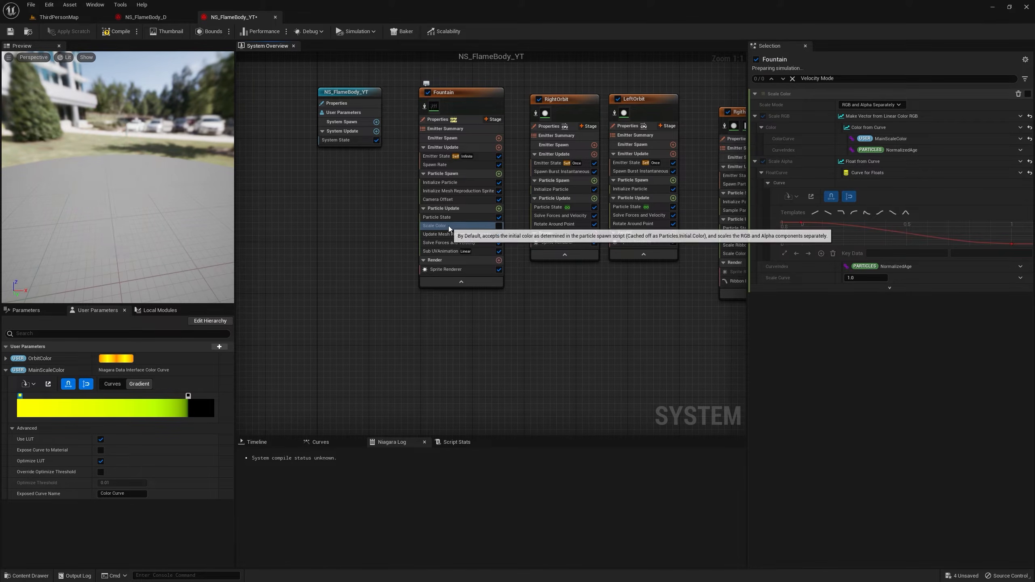
- Reset the color in Fountain's Initialize Particle module to its default white
{"action": "left_click", "coordinate": [459, 183]}
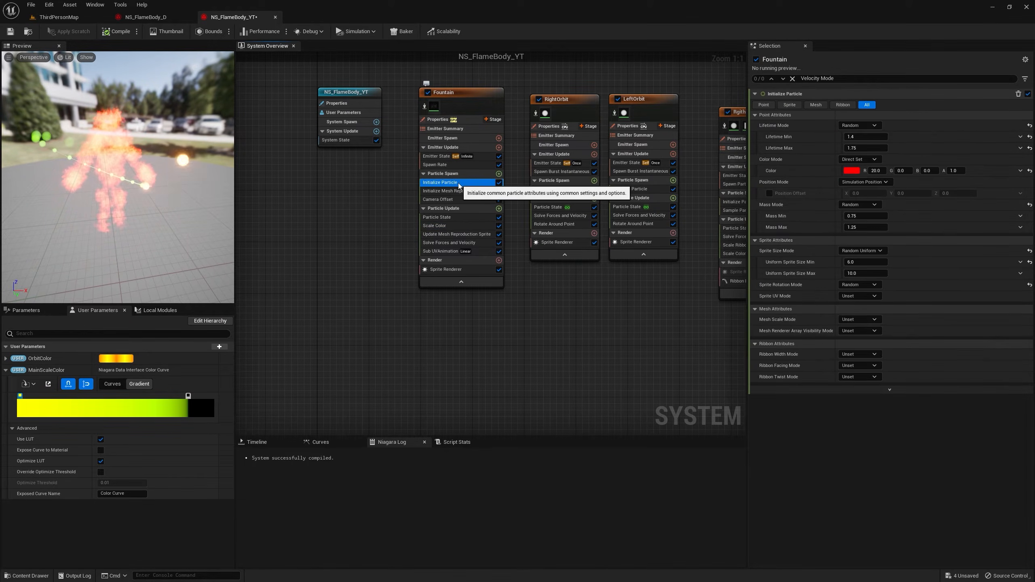
{"action": "left_click", "coordinate": [1031, 172]}
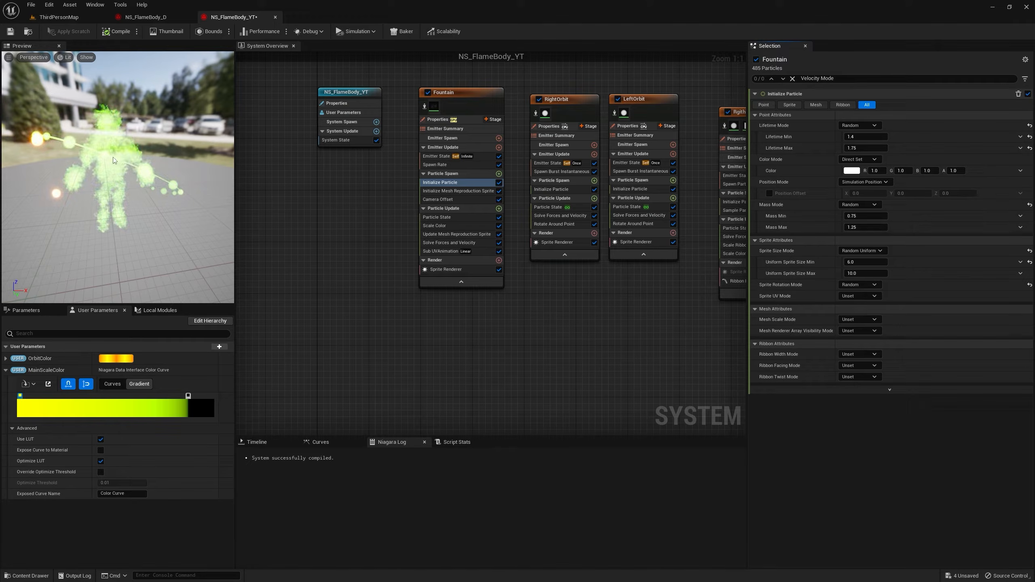
- Try green shades on OrbitColor, discard them, and restore the orange start stop (100, 23.3, 0) of MainScaleColor
{"action": "left_click", "coordinate": [116, 359]}
{"action": "left_click", "coordinate": [155, 464]}
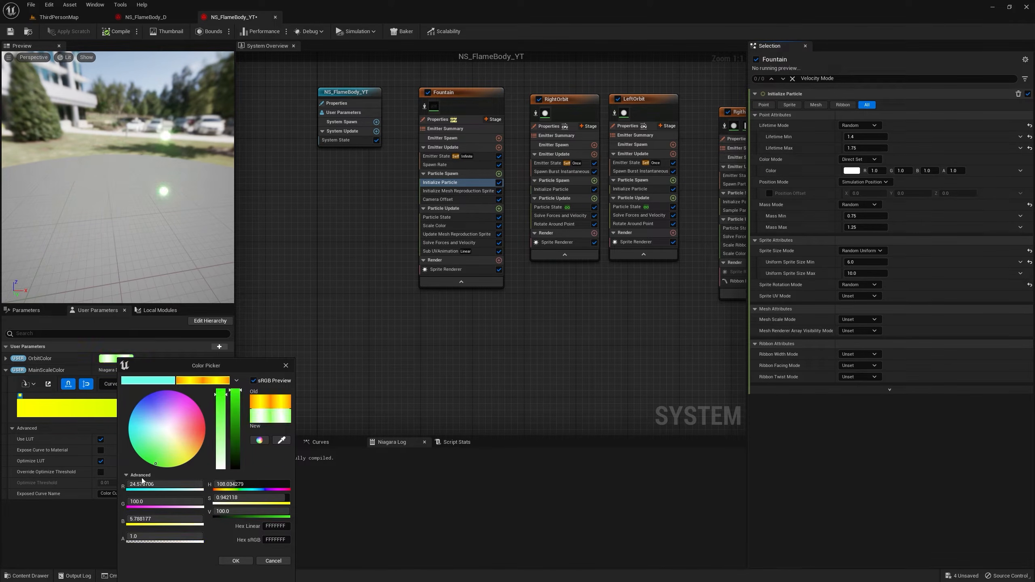
{"action": "left_click", "coordinate": [148, 462]}
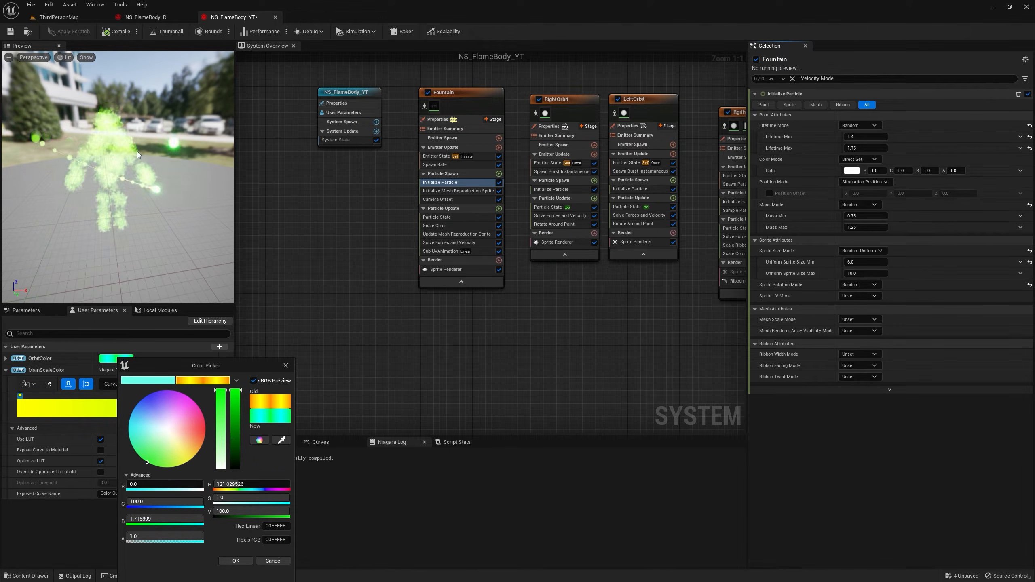
{"action": "left_click", "coordinate": [273, 560]}
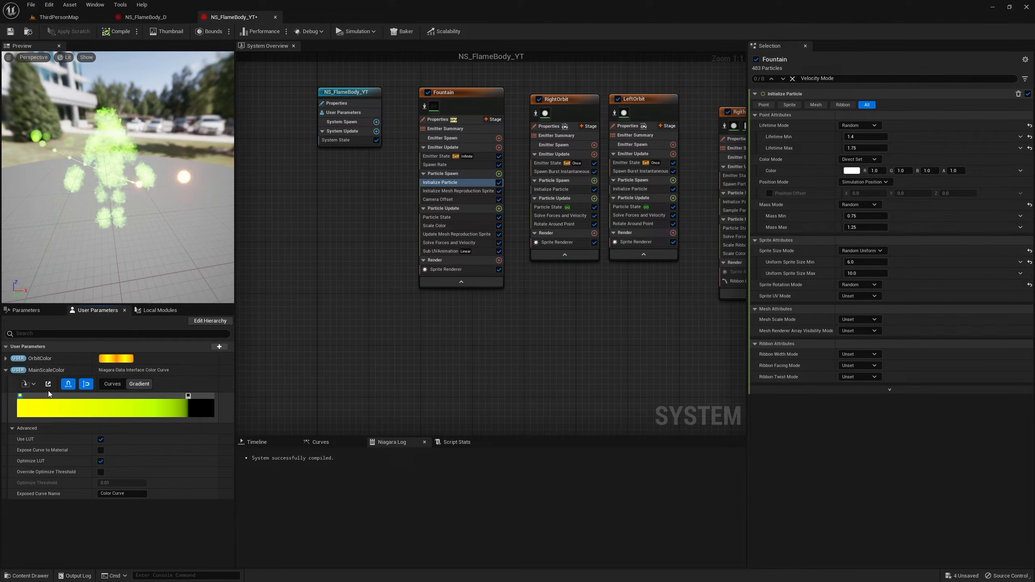
{"action": "double_click", "coordinate": [20, 395]}
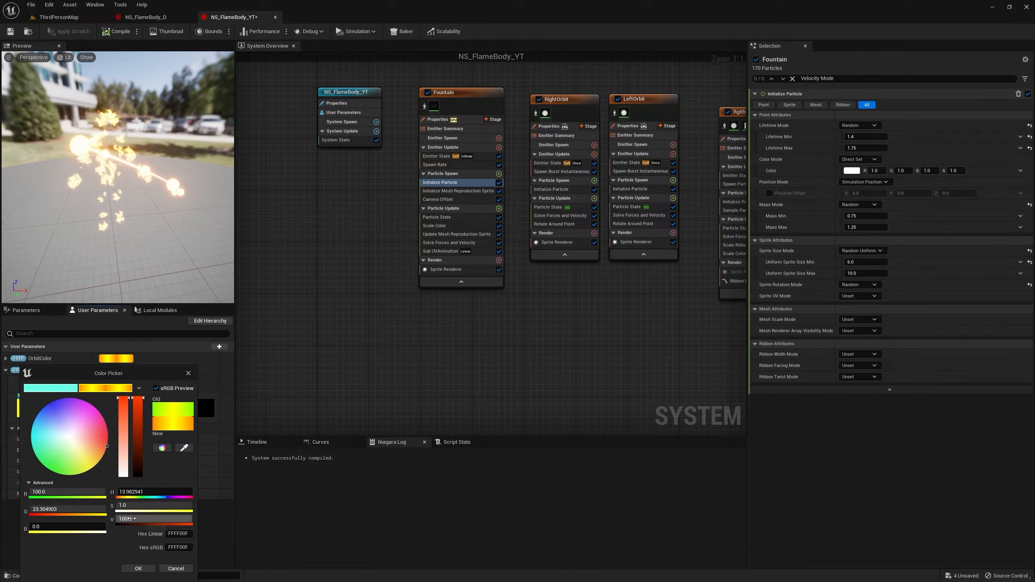
{"action": "left_click", "coordinate": [176, 568]}
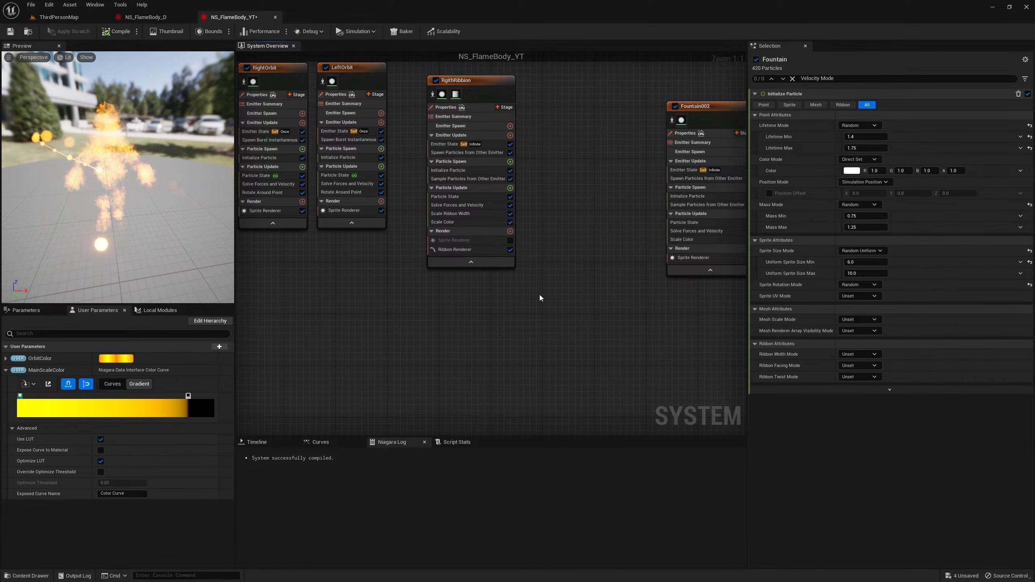
- Disable the Fountain002 emitter and move it aside to make room beside RgithRibbion
{"action": "right_click_drag", "start_coordinate": [659, 199], "coordinate": [528, 239]}
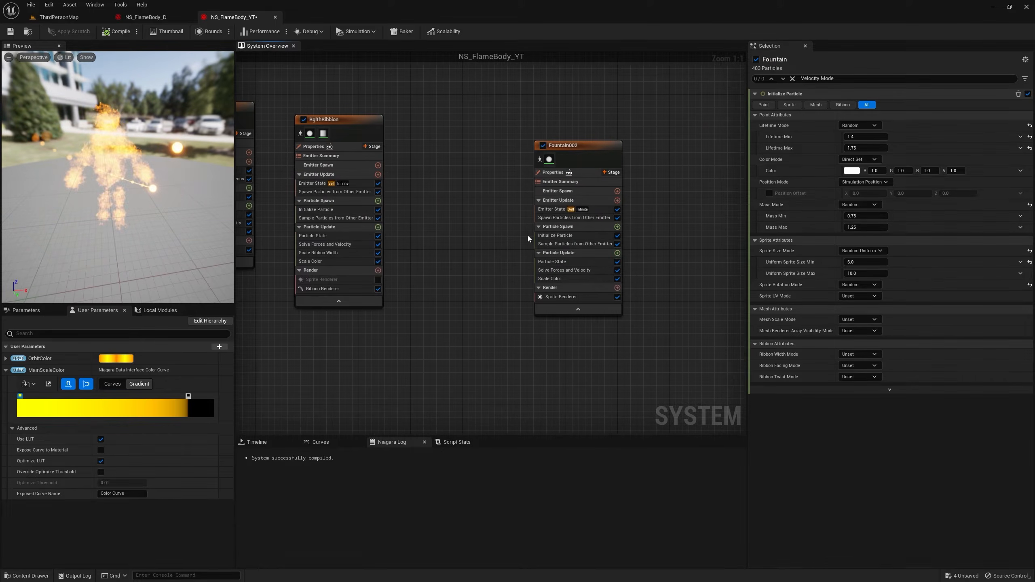
{"action": "left_click", "coordinate": [542, 145]}
{"action": "left_click_drag", "start_coordinate": [579, 145], "coordinate": [656, 139]}
- Duplicate the RgithRibbion emitter and name the copy LeftRibbion
{"action": "right_click", "coordinate": [340, 122]}
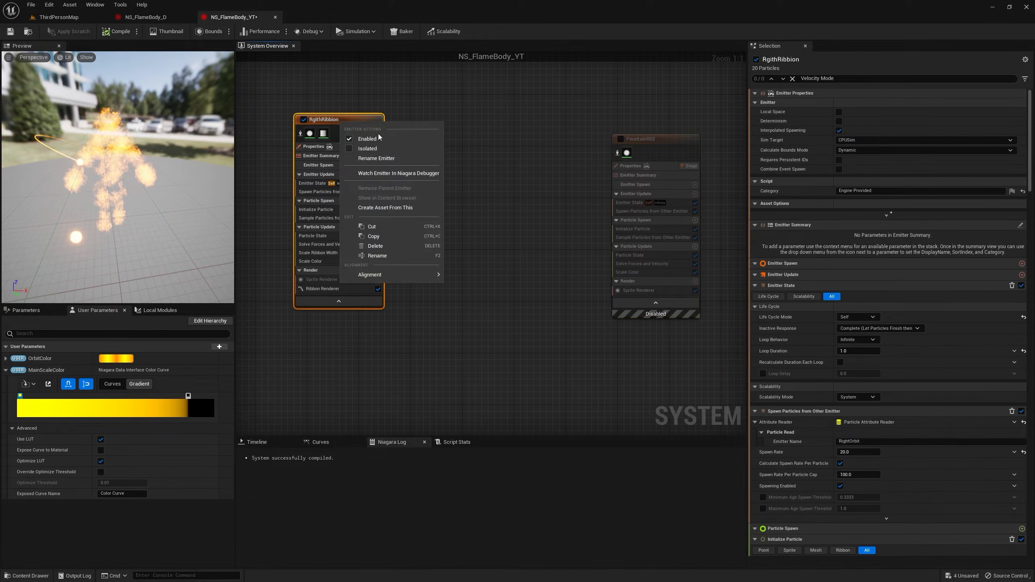
{"action": "left_click", "coordinate": [452, 155]}
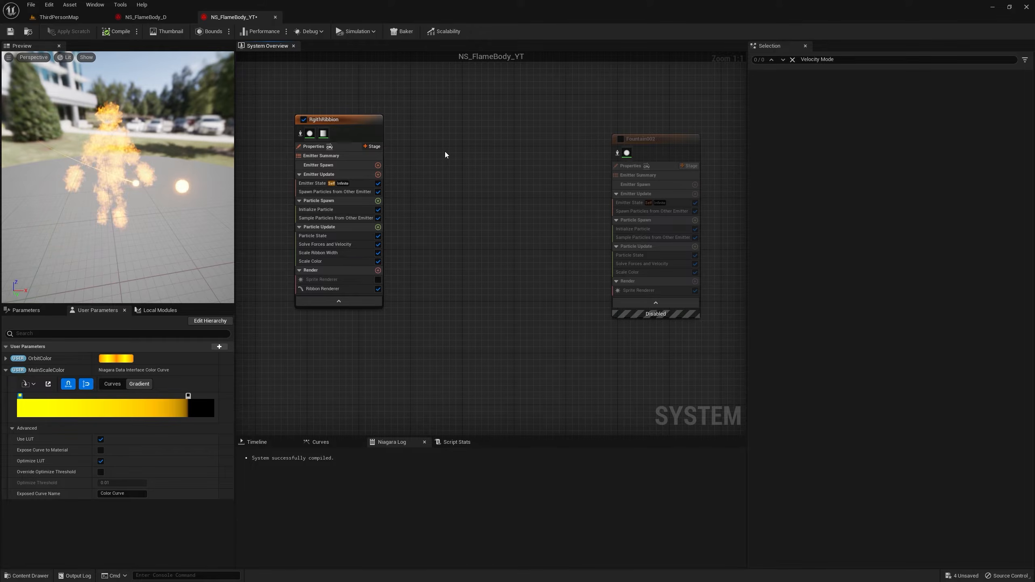
{"action": "key", "text": "ctrl+v"}
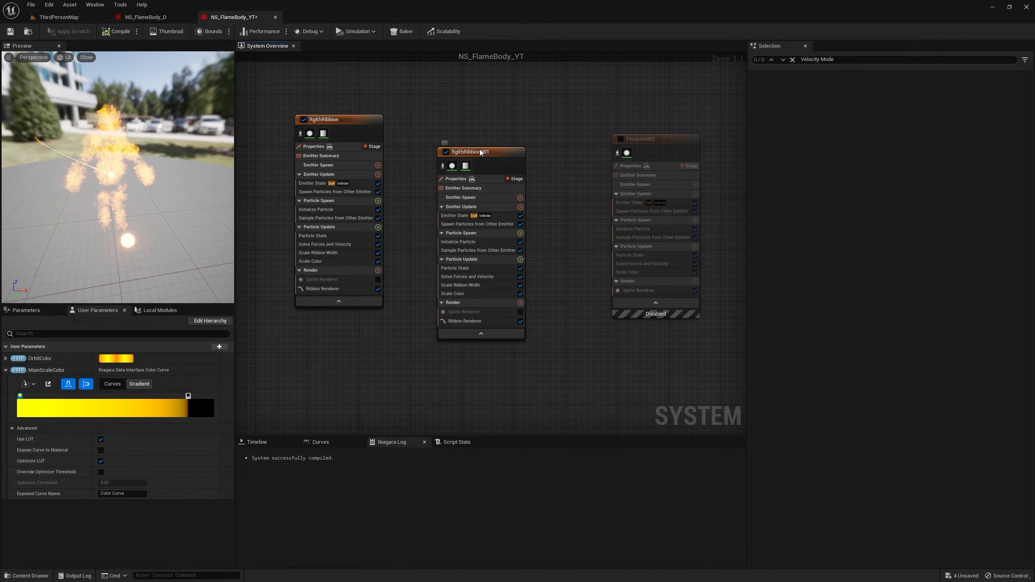
{"action": "right_click", "coordinate": [480, 153]}
{"action": "left_click", "coordinate": [518, 284]}
{"action": "type", "text": "LEft"}
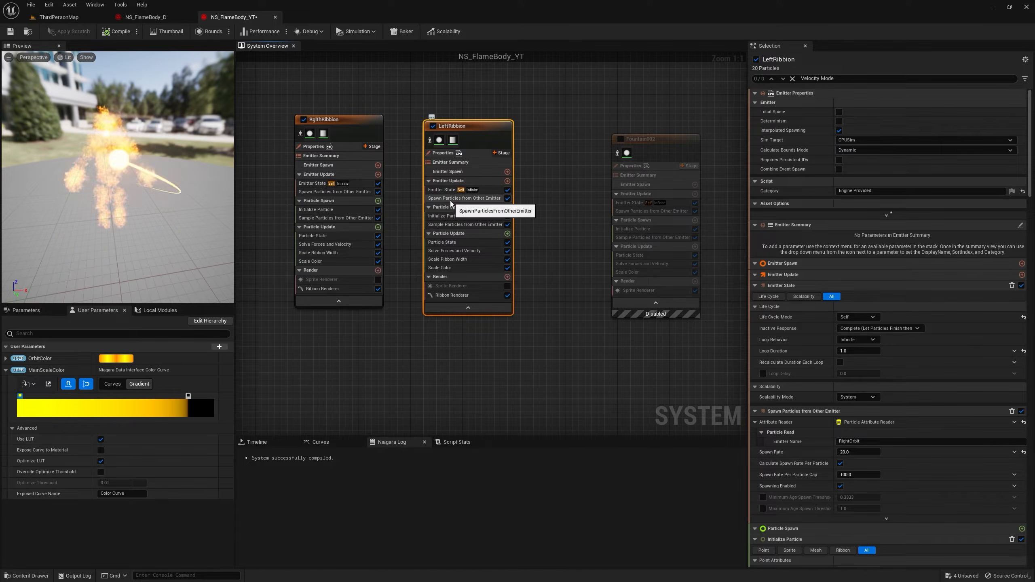
- Set LeftRibbion's Spawn Particles from Other Emitter source to LeftOrbit and check both ribbon trails in ThirdPersonMap
{"action": "left_click", "coordinate": [450, 200]}
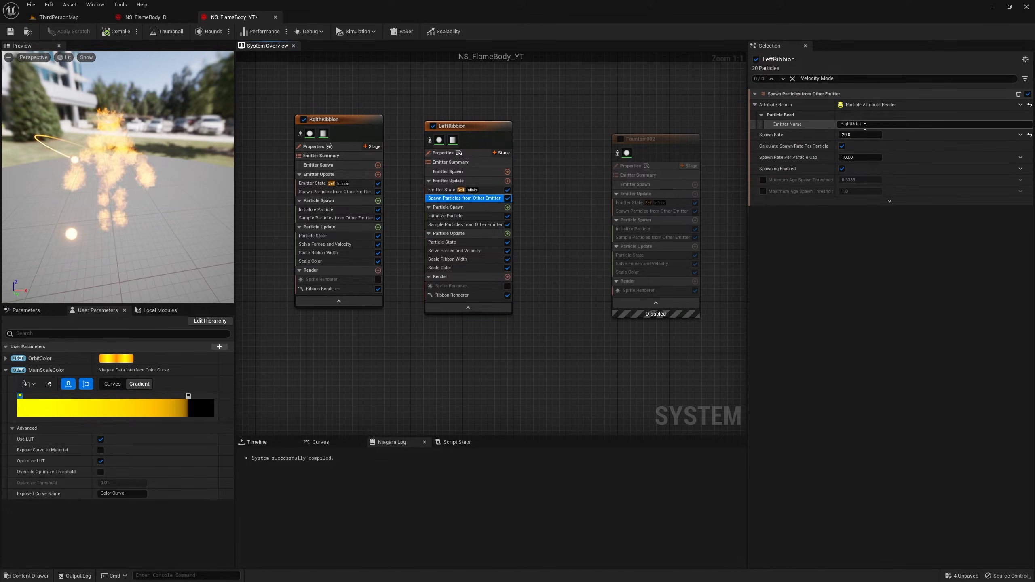
{"action": "type", "text": "LeftOrbit"}
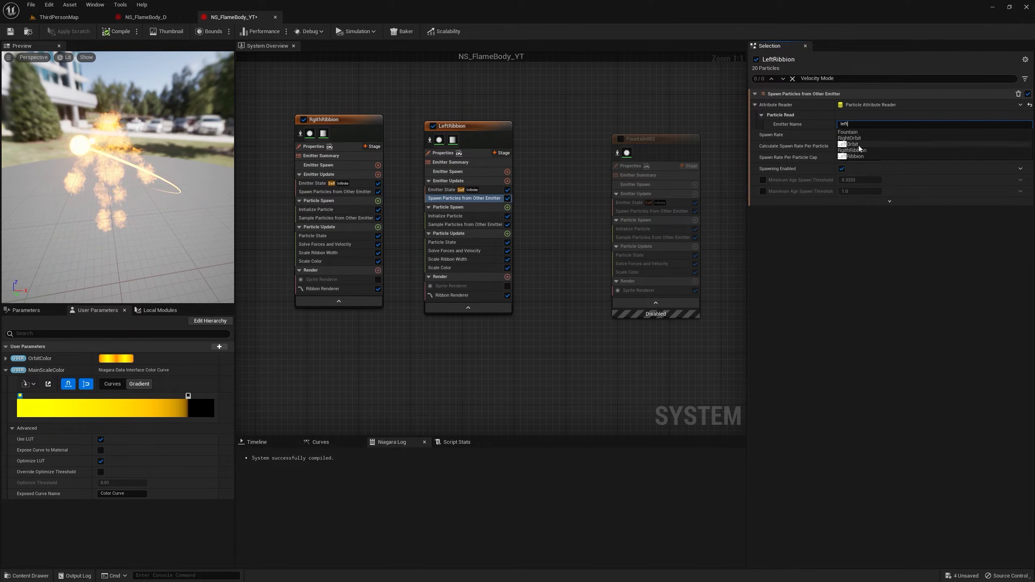
{"action": "left_click", "coordinate": [59, 17]}
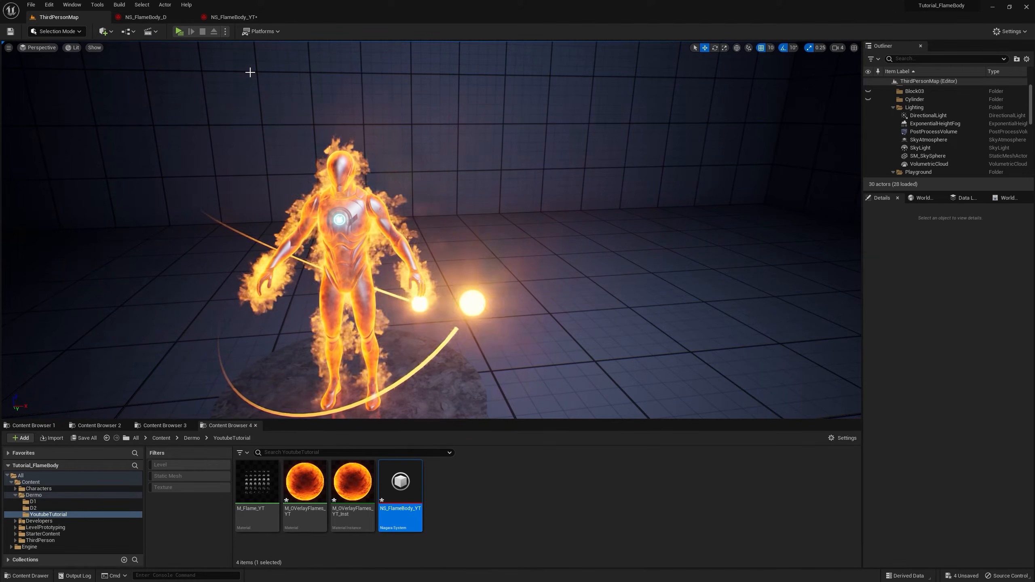
{"action": "right_click_drag", "start_coordinate": [250, 72], "coordinate": [261, 79]}
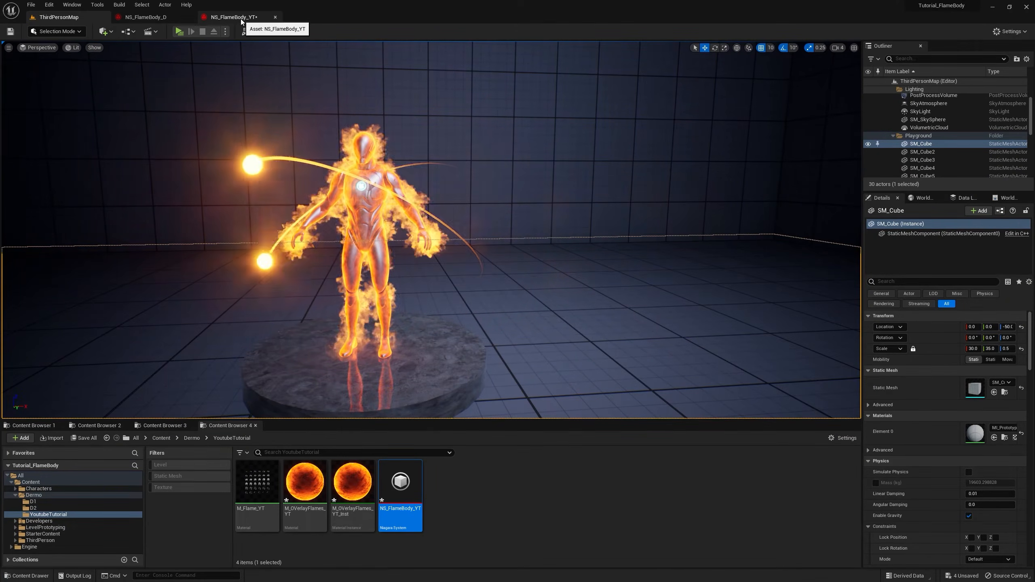
- Re-enable the Fountain002 emitter in NS_FlameBody_YT and rename it FiretrialLeft
{"action": "left_click", "coordinate": [232, 17]}
{"action": "right_click_drag", "start_coordinate": [563, 179], "coordinate": [488, 183]}
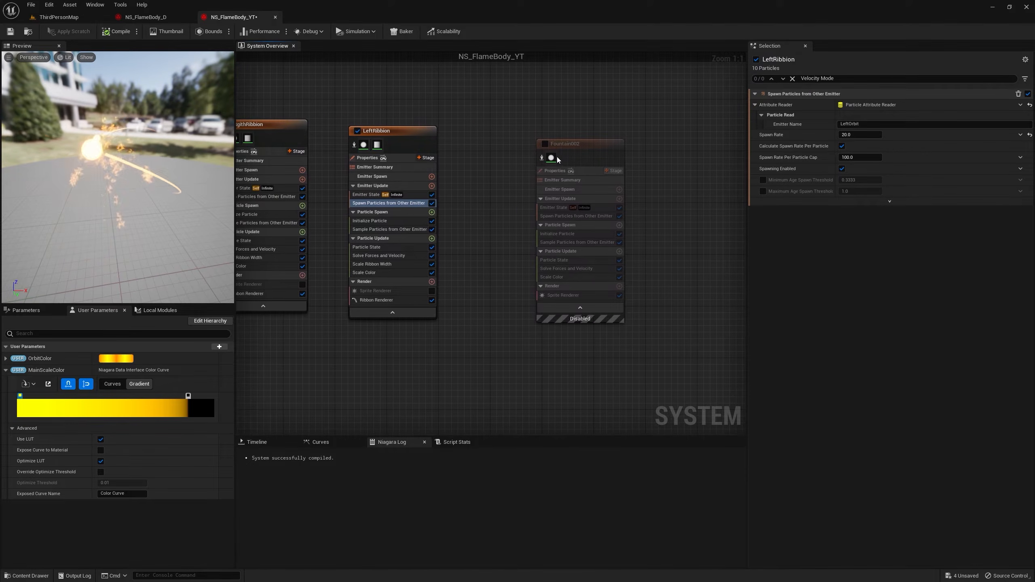
{"action": "left_click", "coordinate": [546, 143]}
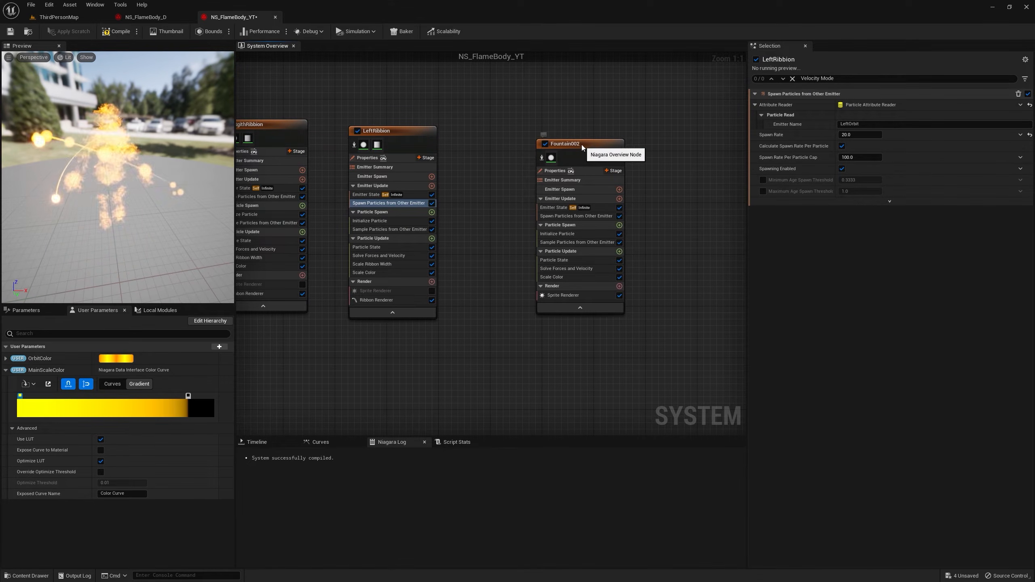
{"action": "right_click", "coordinate": [582, 146]}
{"action": "left_click", "coordinate": [629, 281]}
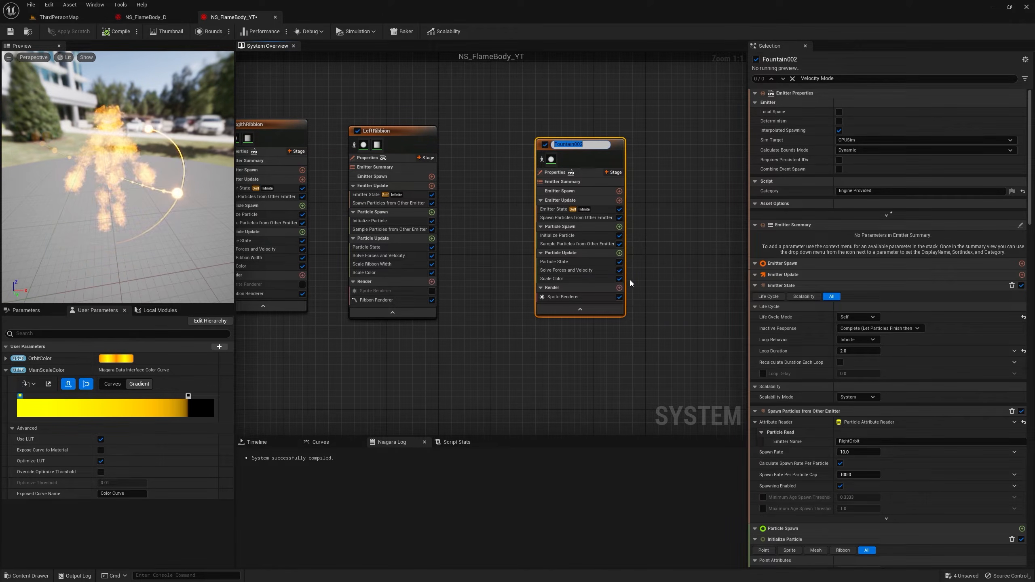
{"action": "type", "text": "FiretrialLeft"}
{"action": "key", "text": "Return"}
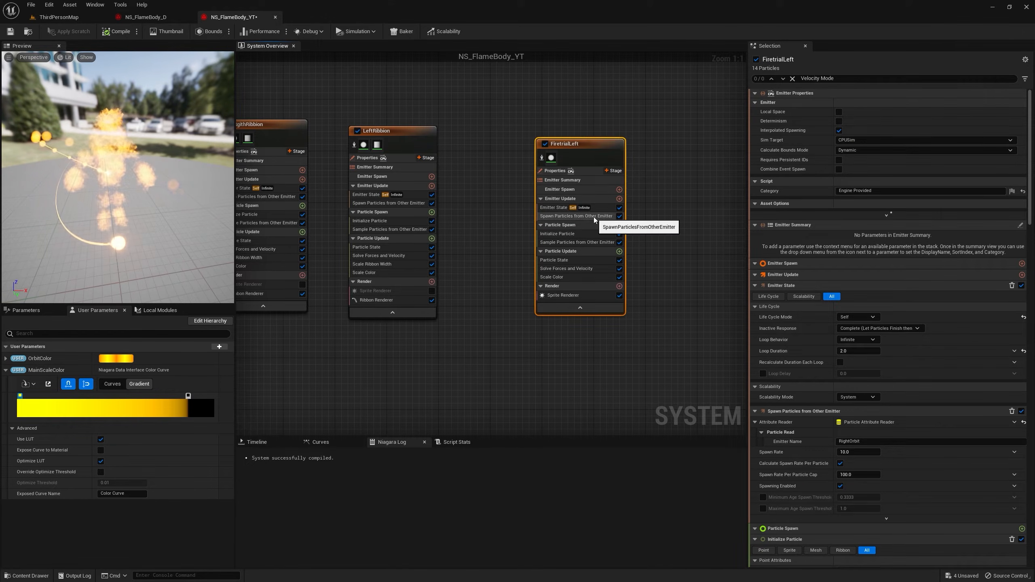
- Set the Spawn Particles from Other Emitter source of FiretrialLeft to LeftOrbit
{"action": "left_click", "coordinate": [594, 217]}
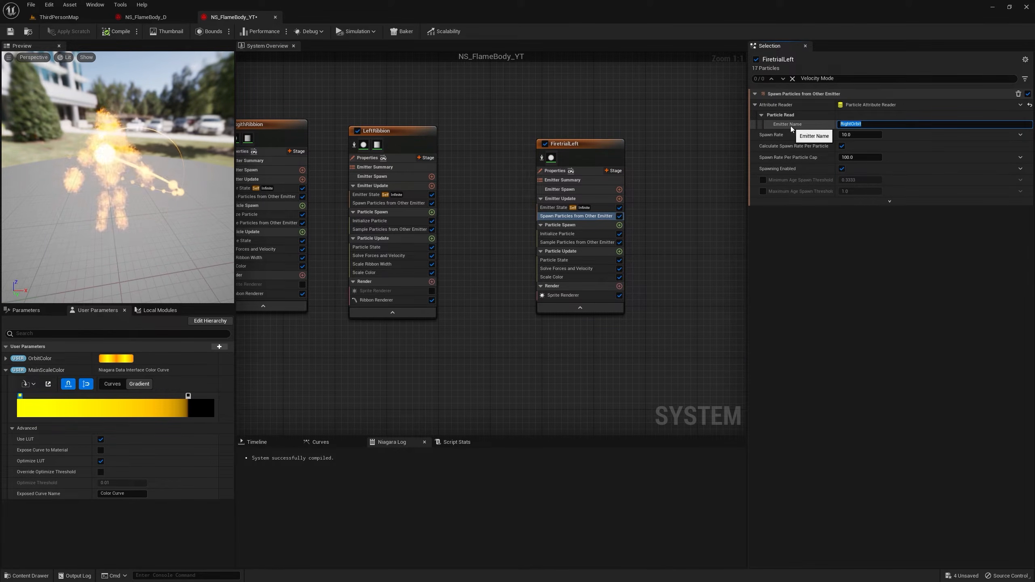
{"action": "type", "text": "left"}
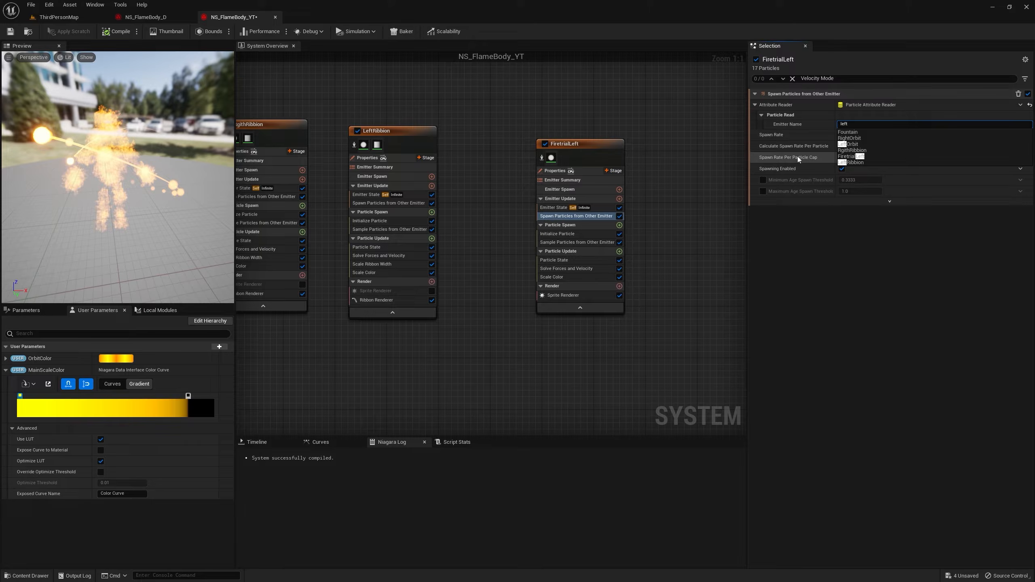
{"action": "left_click", "coordinate": [848, 144]}
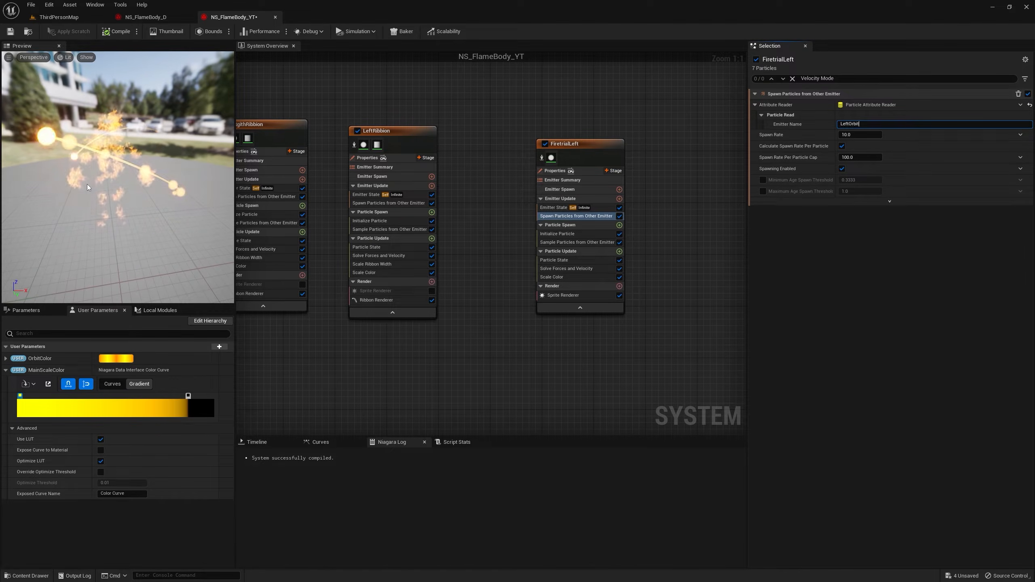
- Assign the M_Flame_YT material from the YoutubeTutorial folder to FiretrialLeft's Sprite Renderer
{"action": "left_click", "coordinate": [563, 295]}
{"action": "right_click_drag", "start_coordinate": [484, 308], "coordinate": [433, 279]}
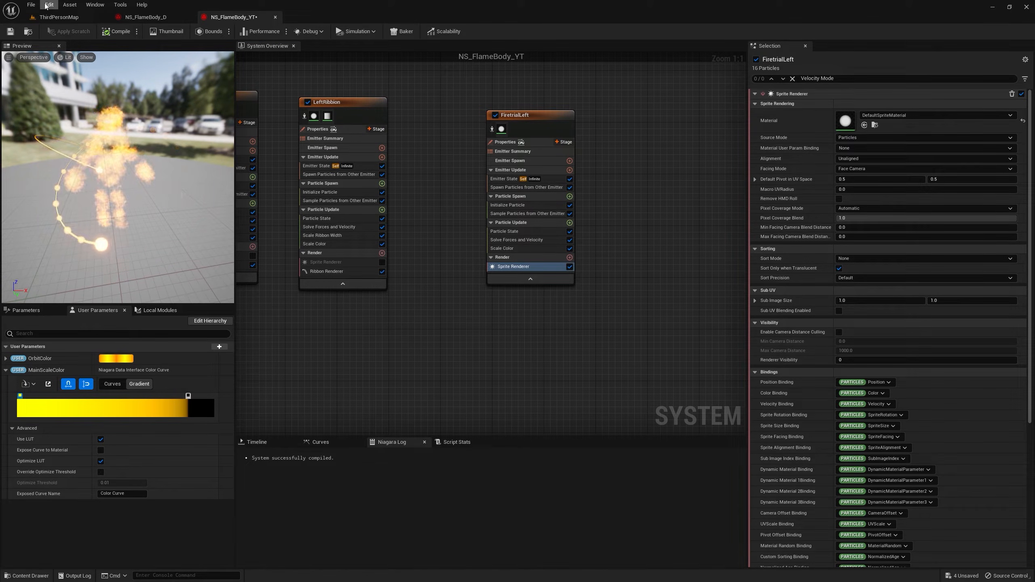
{"action": "left_click", "coordinate": [61, 17]}
{"action": "left_click", "coordinate": [233, 17]}
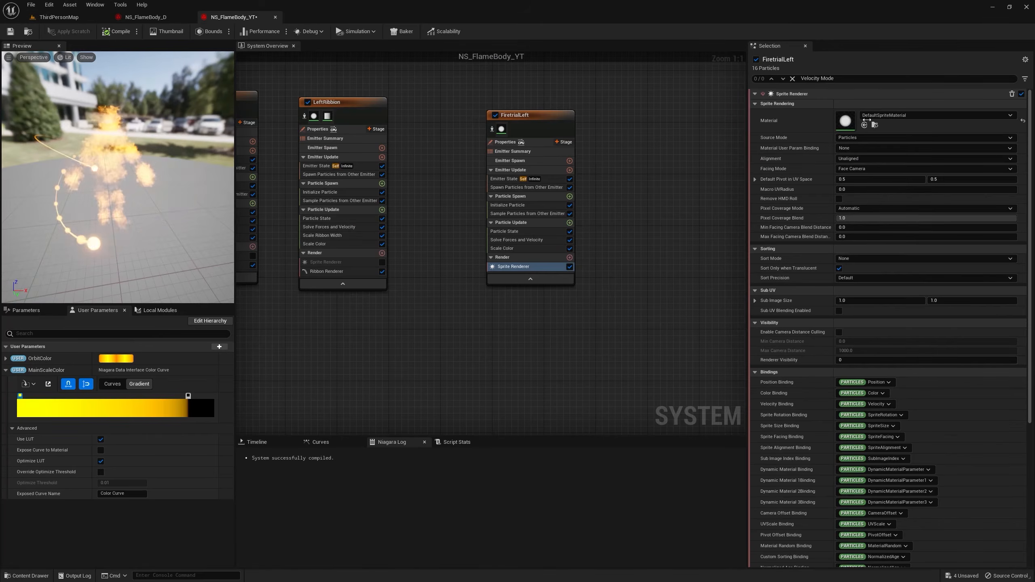
{"action": "left_click", "coordinate": [864, 125]}
{"action": "left_click", "coordinate": [59, 17]}
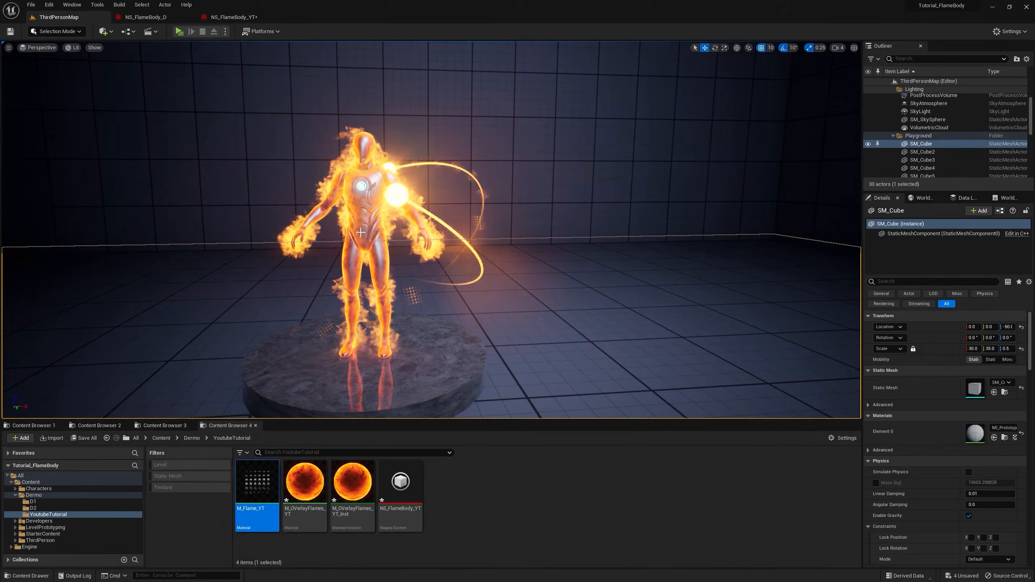
{"action": "left_click", "coordinate": [234, 17]}
- Set the Sub Image Size of FiretrialLeft's Sprite Renderer to 6 by 6
{"action": "type", "text": "6"}
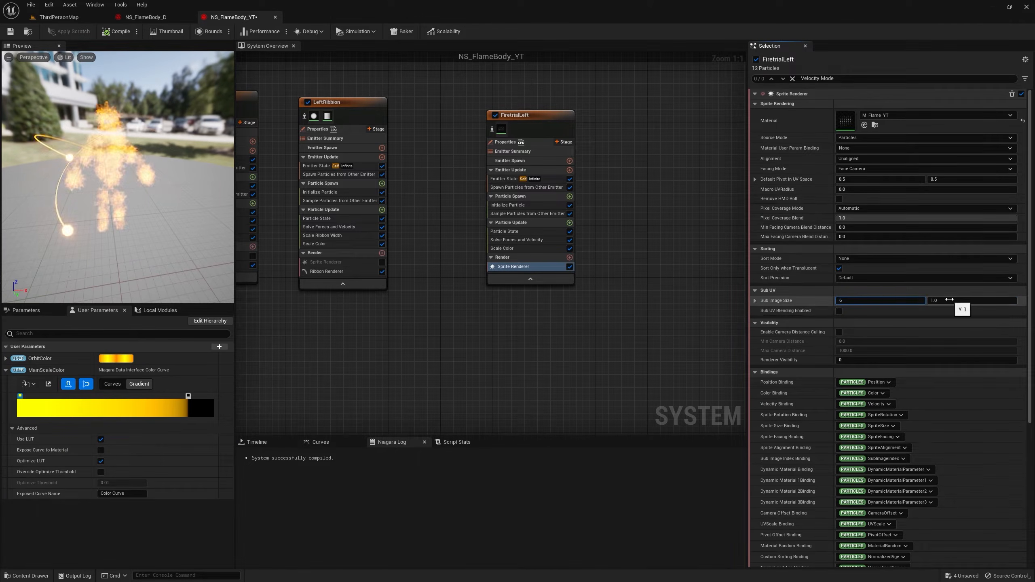
{"action": "key", "text": "Tab"}
{"action": "type", "text": "6"}
{"action": "key", "text": "Return"}
- Add a Sub UVAnimation module to FiretrialLeft's Particle Update and set its source to Sprite Renderer
{"action": "left_click", "coordinate": [569, 223]}
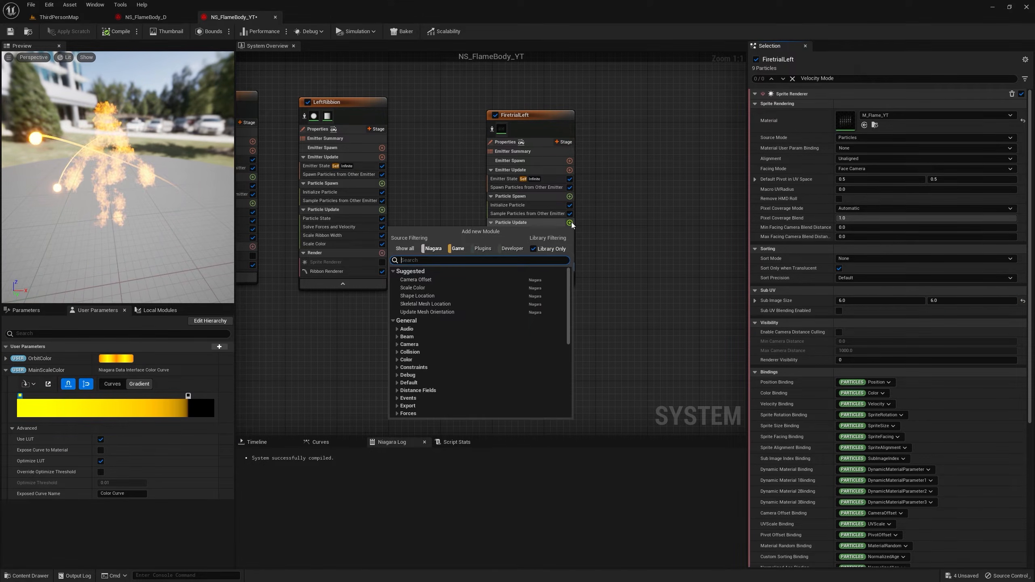
{"action": "type", "text": "sub"}
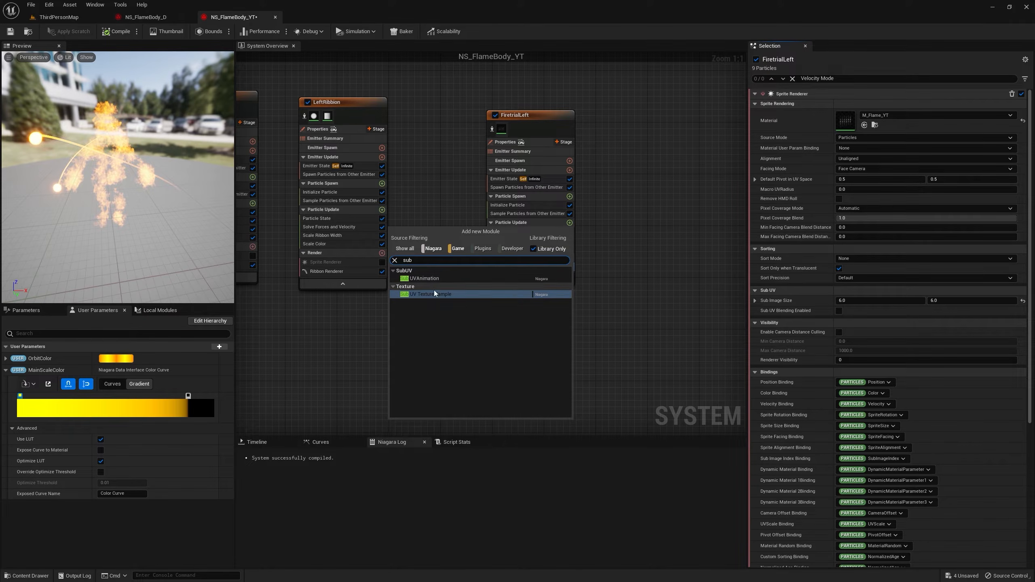
{"action": "left_click", "coordinate": [432, 280]}
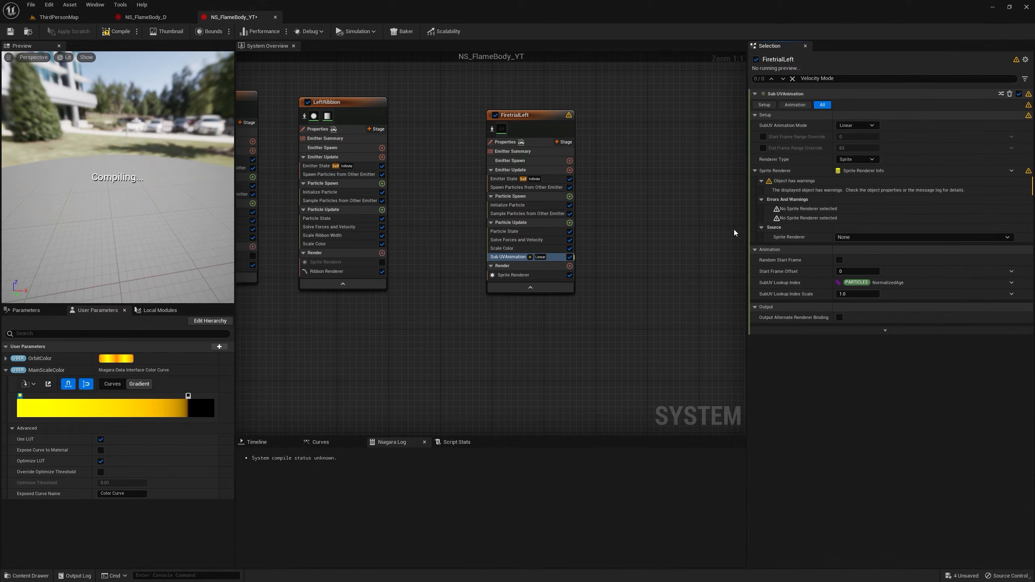
{"action": "left_click", "coordinate": [866, 246]}
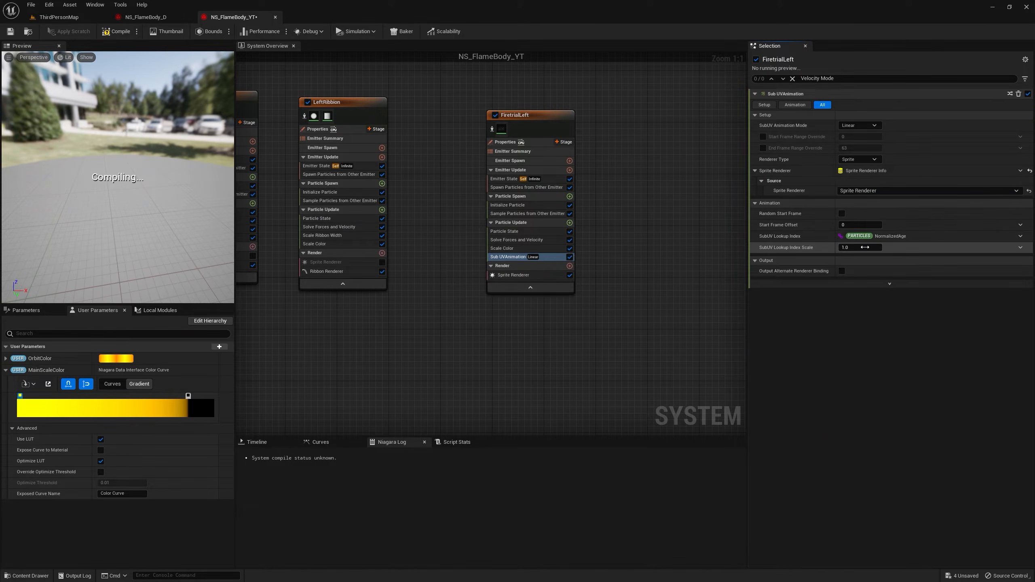
- Set FiretrialLeft's Uniform Sprite Size Min to 20 and Max to 50 in Initialize Particle
{"action": "left_click", "coordinate": [511, 222]}
{"action": "left_click", "coordinate": [530, 205]}
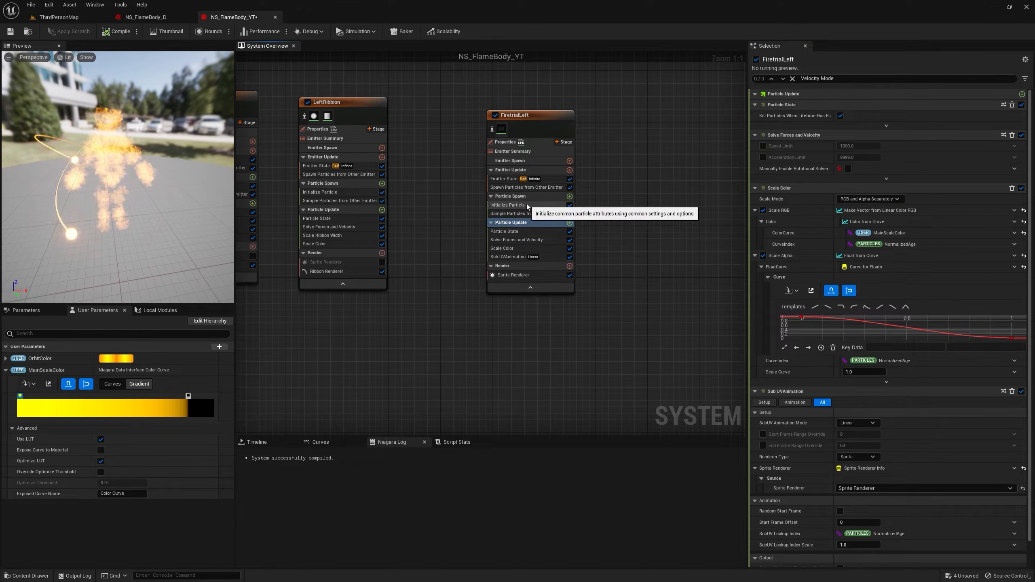
{"action": "left_click", "coordinate": [873, 262]}
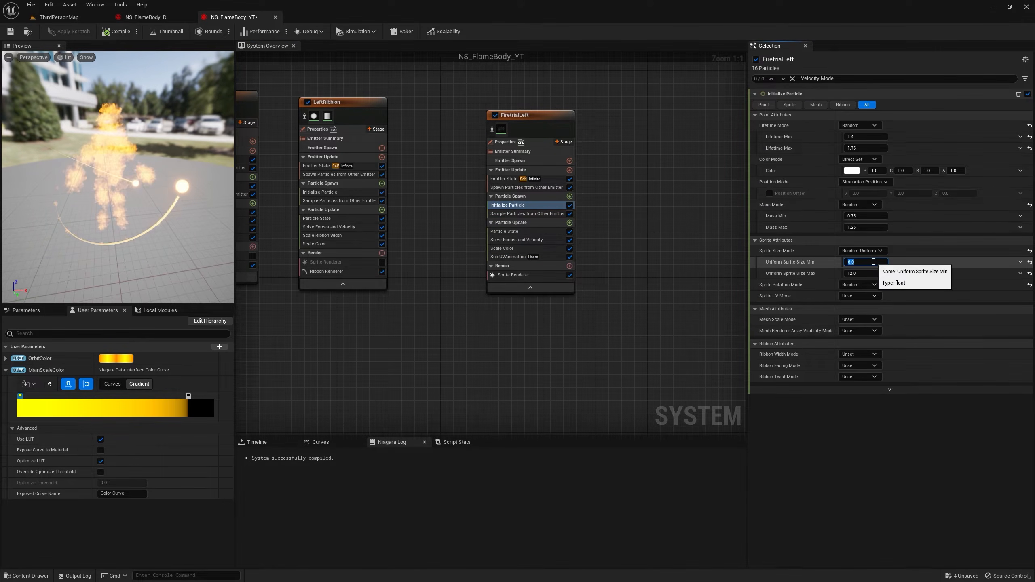
{"action": "type", "text": "20"}
{"action": "left_click", "coordinate": [868, 274]}
{"action": "type", "text": "5"}
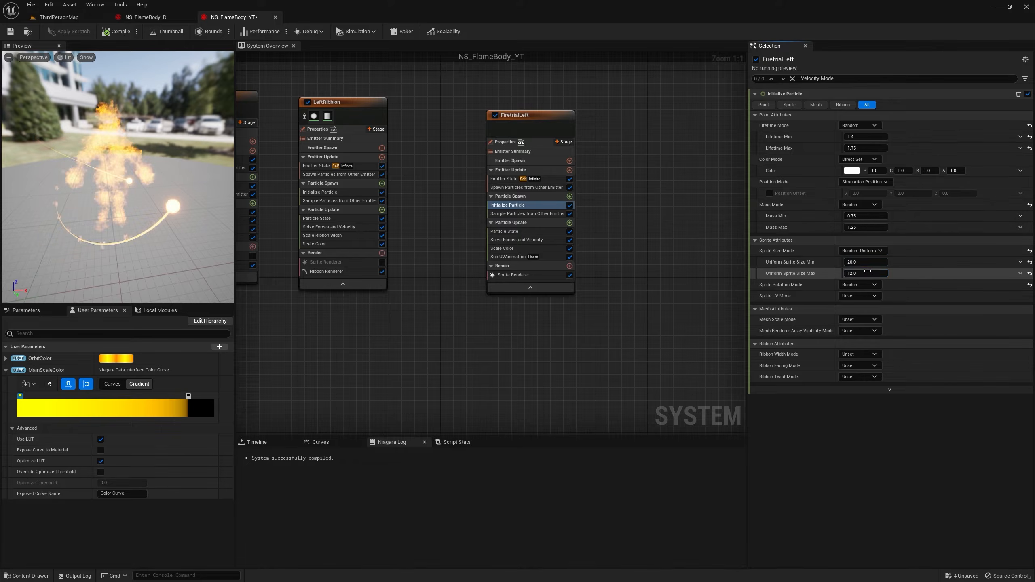
{"action": "type", "text": "0"}
{"action": "key", "text": "Return"}
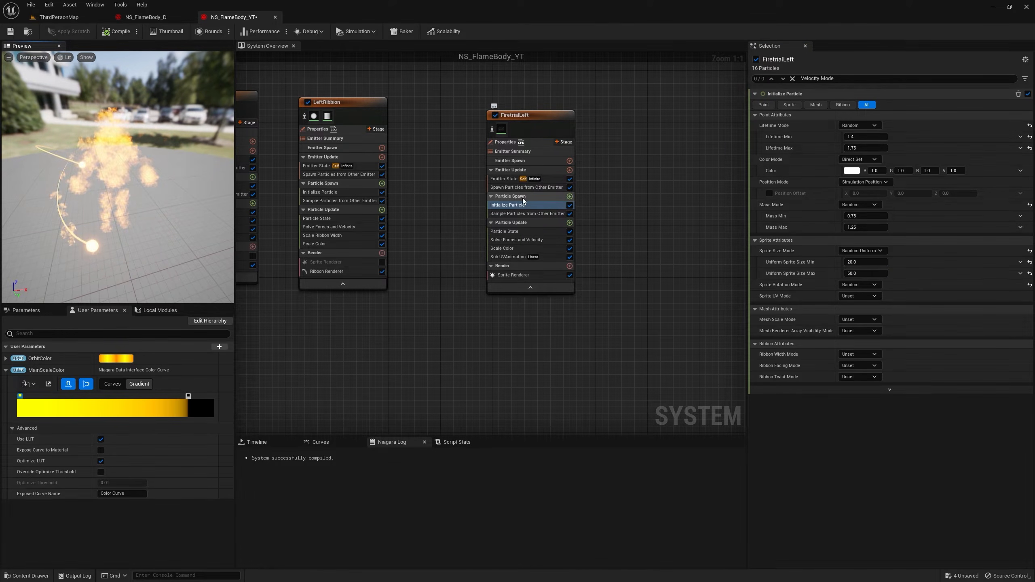
- Set the Spawn Rate of FiretrialLeft's Spawn Particles from Other Emitter module to 50
{"action": "left_click", "coordinate": [511, 188]}
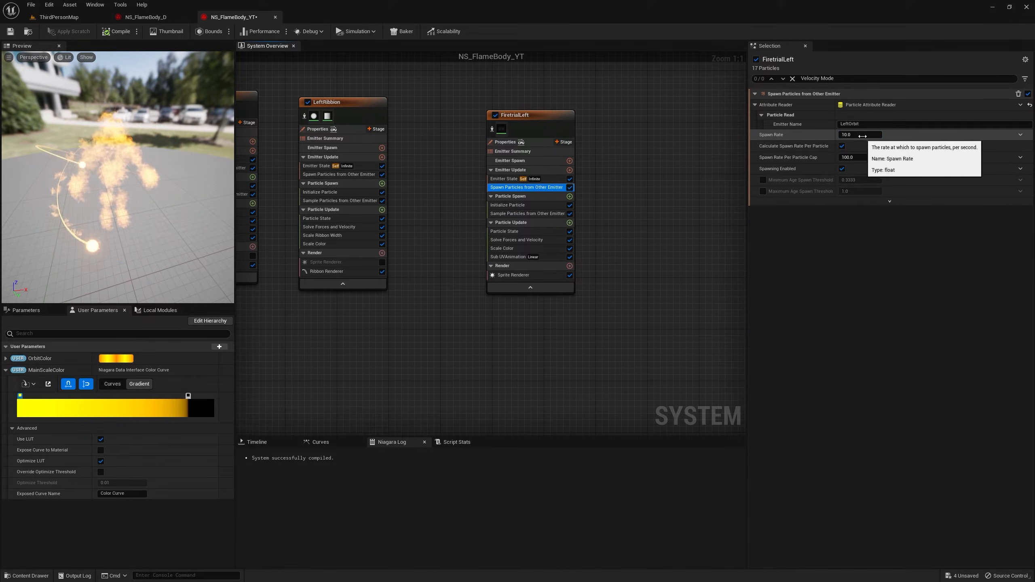
{"action": "left_click", "coordinate": [863, 136]}
{"action": "type", "text": "50"}
{"action": "key", "text": "Return"}
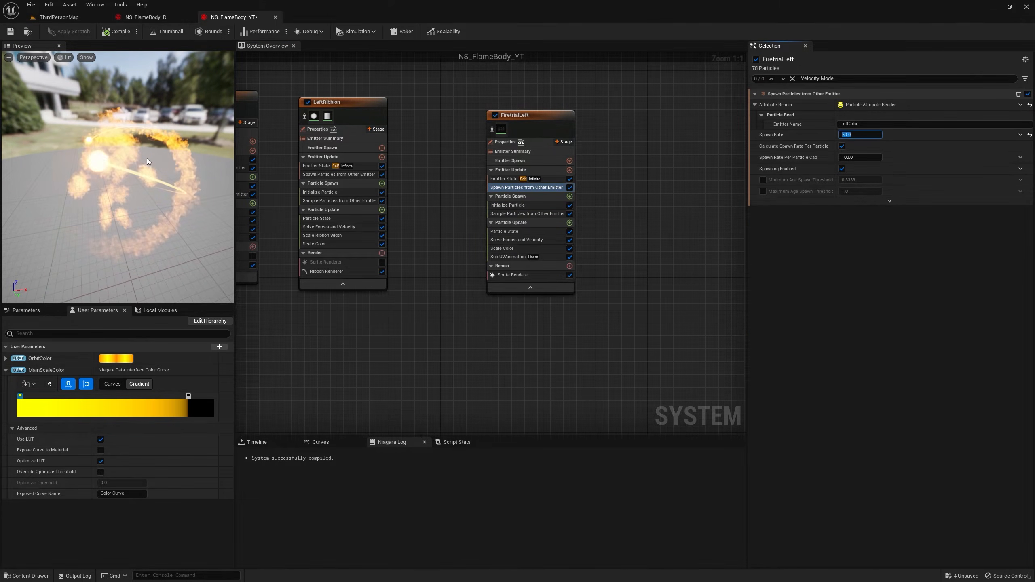
- Add a Scale Sprite Size module to FiretrialLeft's Particle Update
{"action": "left_click", "coordinate": [510, 223]}
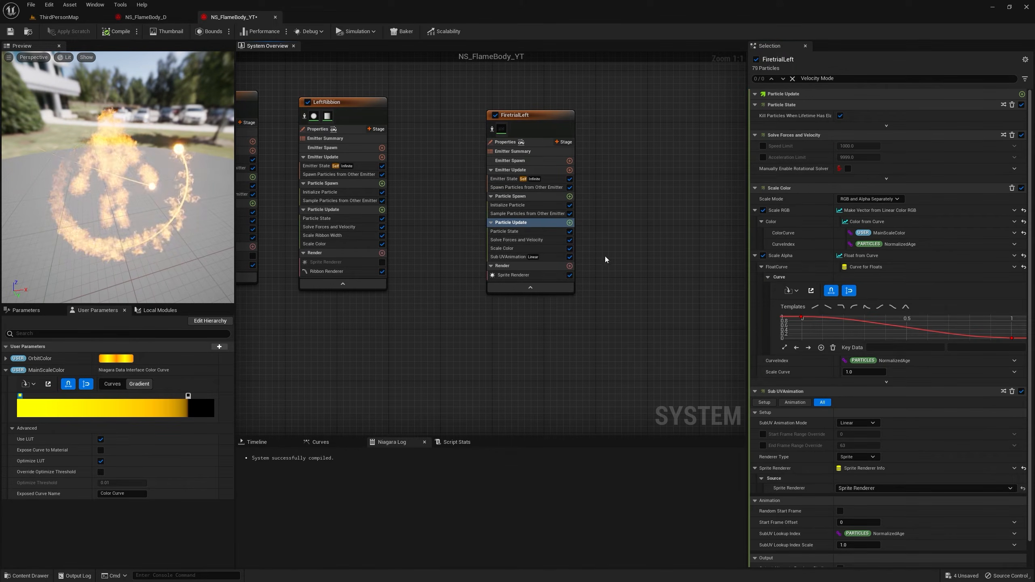
{"action": "left_click", "coordinate": [570, 223]}
{"action": "type", "text": "scale spr"}
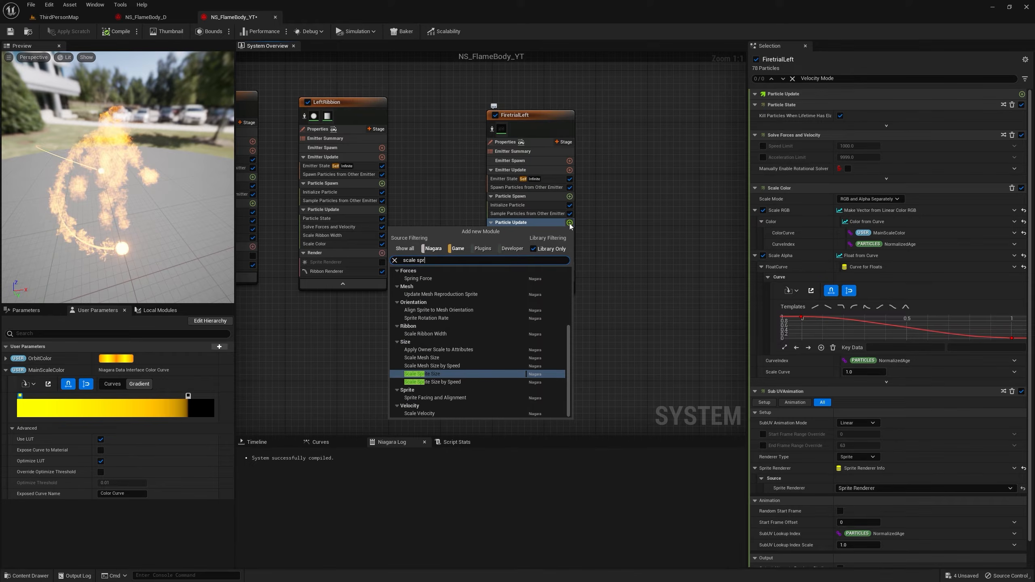
{"action": "key", "text": "Return"}
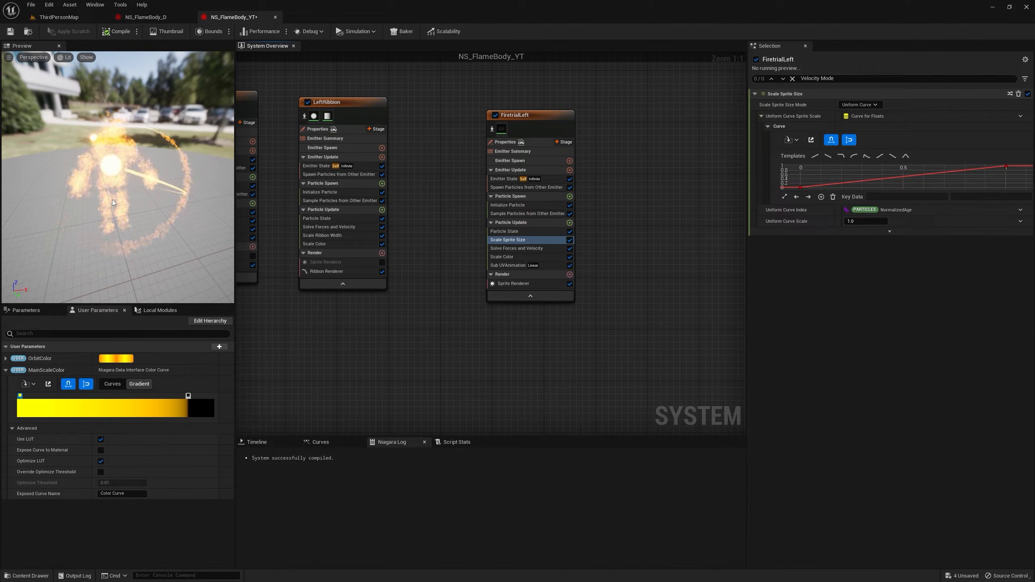
- Change the first color key of the MainScaleColor gradient to a red-orange with hue about 2 and value 20
{"action": "double_click", "coordinate": [19, 396]}
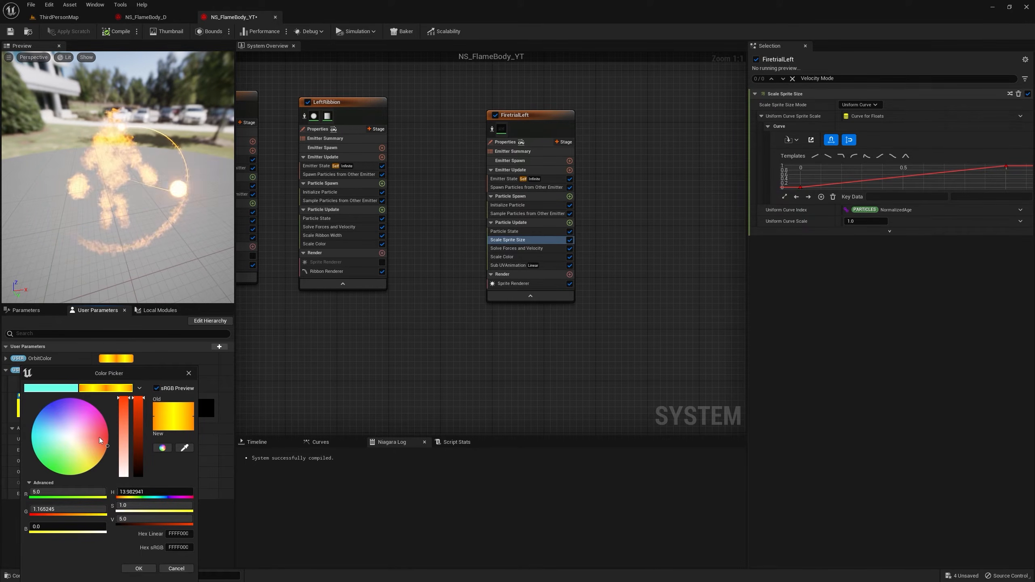
{"action": "left_click", "coordinate": [109, 442]}
{"action": "left_click_drag", "start_coordinate": [115, 441], "coordinate": [115, 439]}
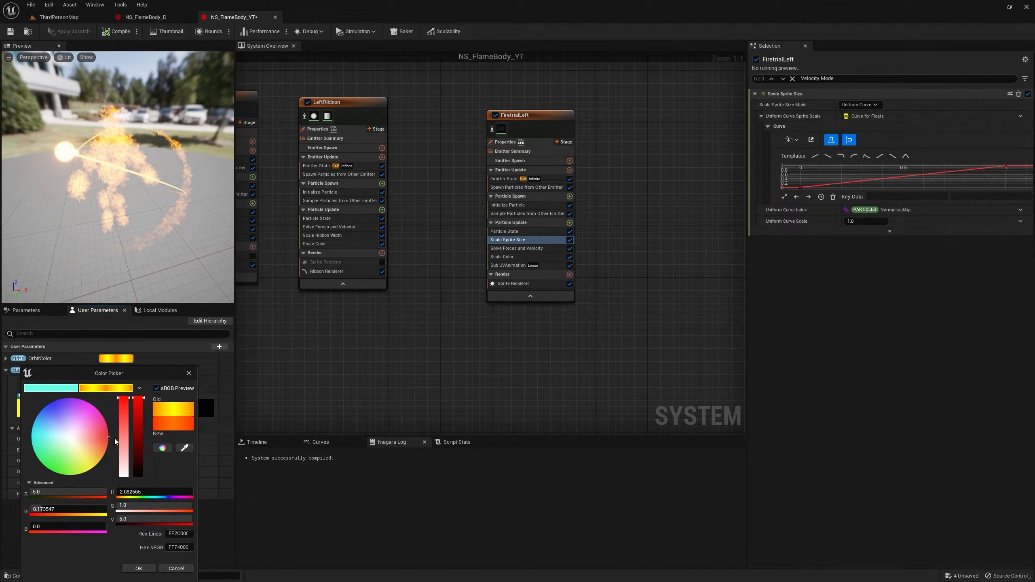
{"action": "left_click", "coordinate": [144, 520]}
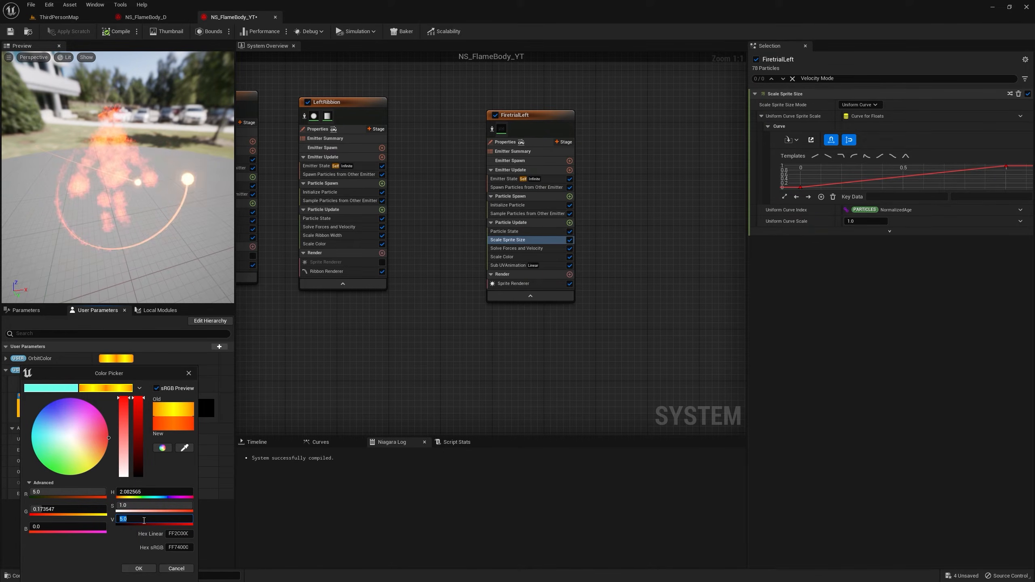
{"action": "type", "text": "20"}
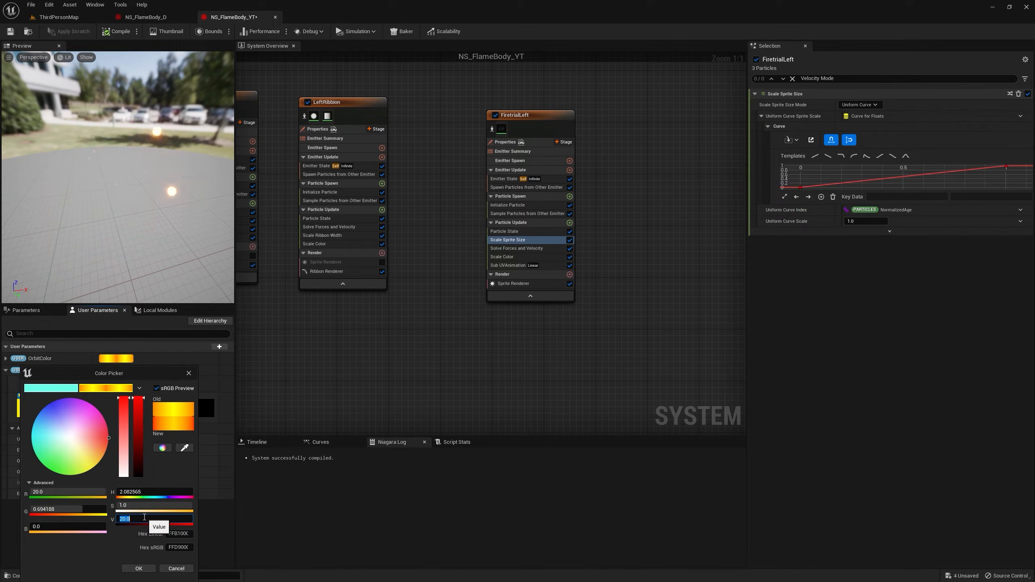
{"action": "key", "text": "Return"}
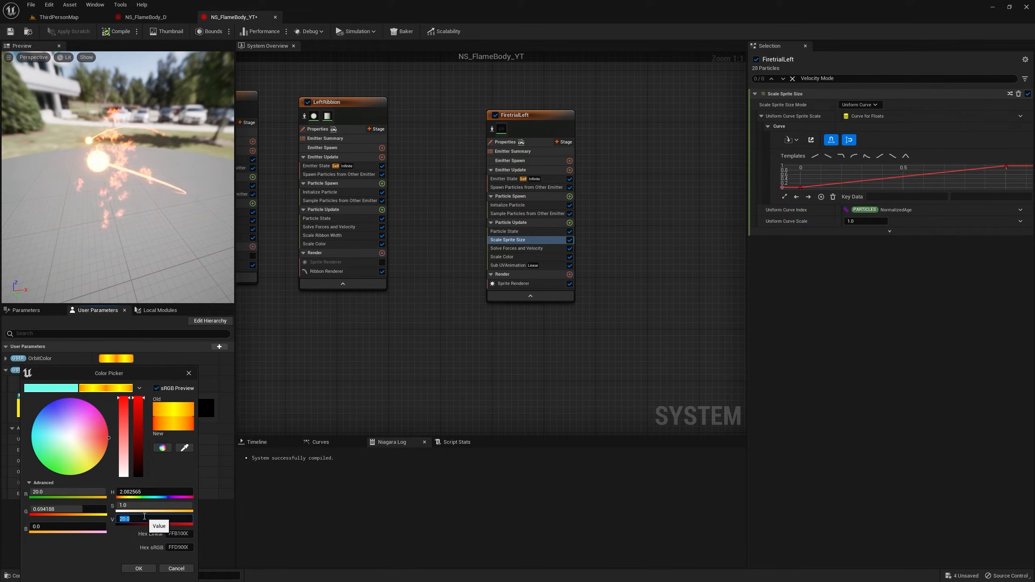
{"action": "left_click", "coordinate": [139, 569]}
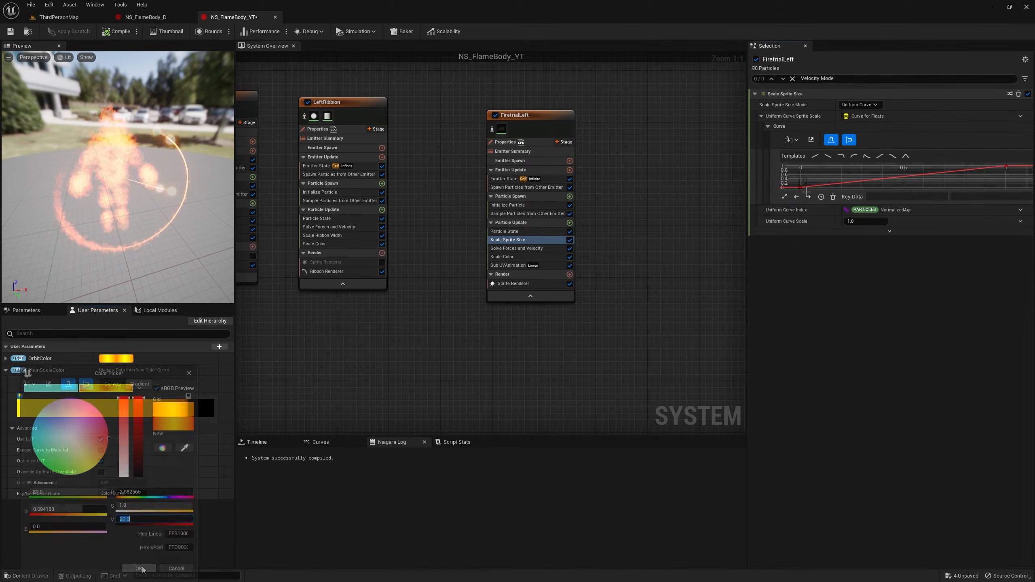
- Set both keys of FiretrialLeft's Scale Sprite Size curve to Auto interpolation
{"action": "left_click_drag", "start_coordinate": [1000, 160], "coordinate": [1006, 170], "text": "shift"}
{"action": "right_click", "coordinate": [1006, 166]}
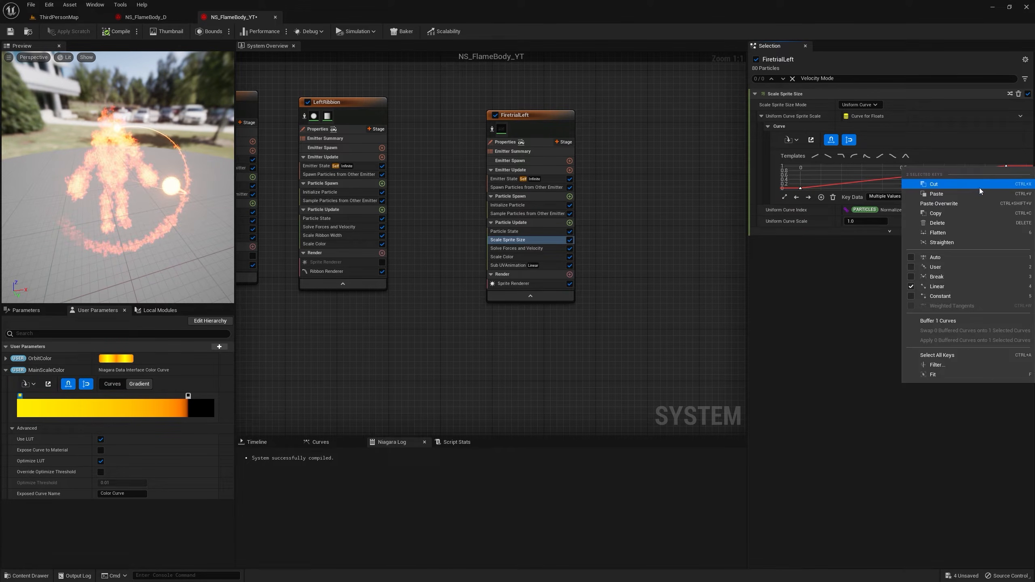
{"action": "left_click", "coordinate": [935, 257]}
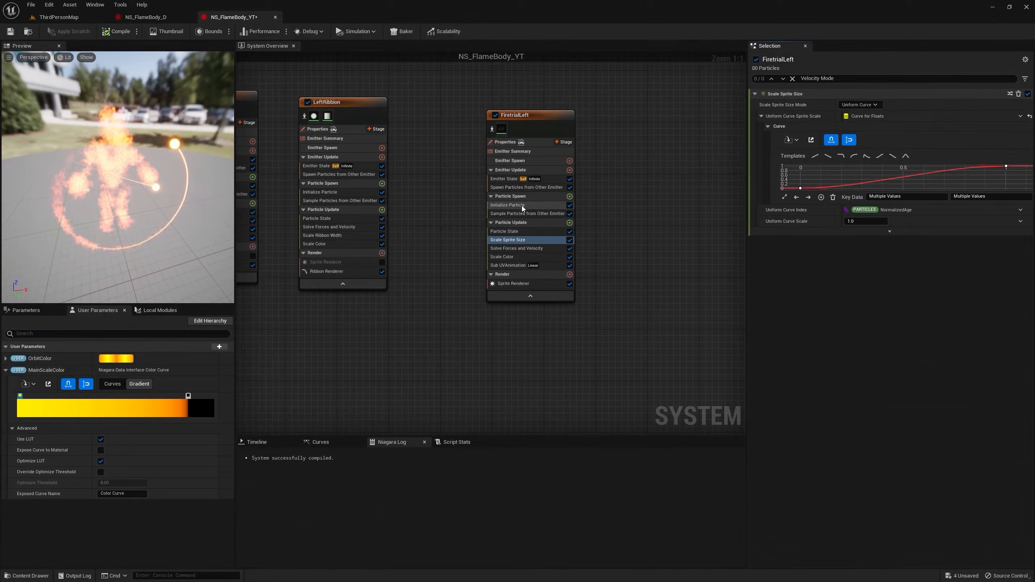
- Set FiretrialLeft's Lifetime Mode to Direct Set and its Emitter State Loop Duration to 1.0
{"action": "left_click", "coordinate": [522, 205]}
{"action": "left_click", "coordinate": [860, 125]}
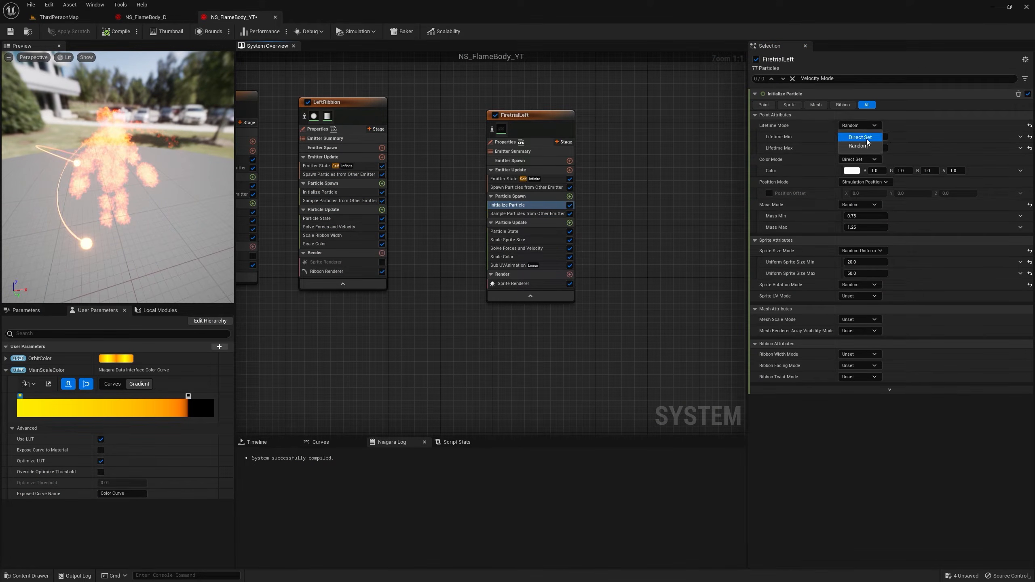
{"action": "left_click", "coordinate": [866, 139]}
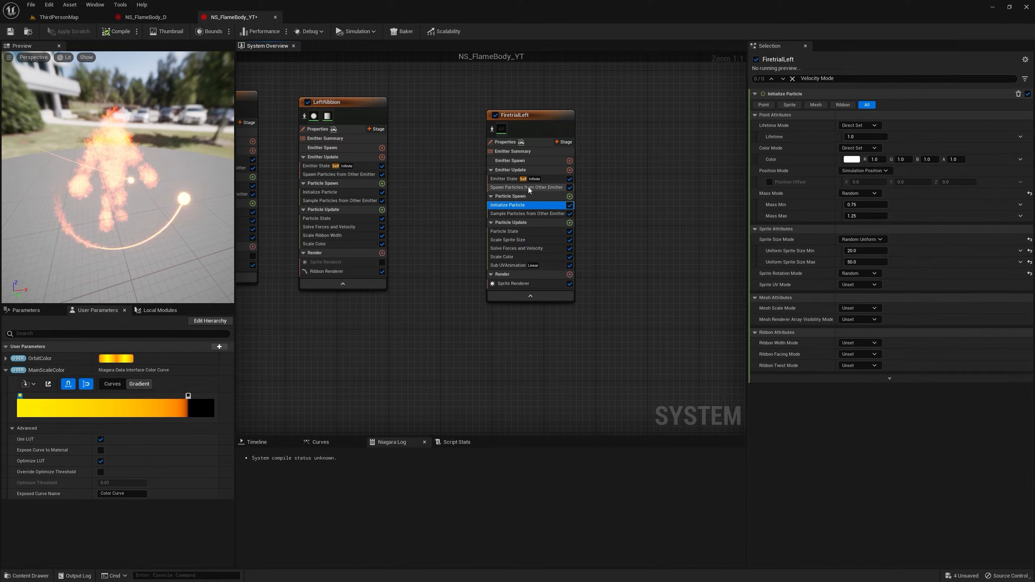
{"action": "left_click", "coordinate": [513, 180]}
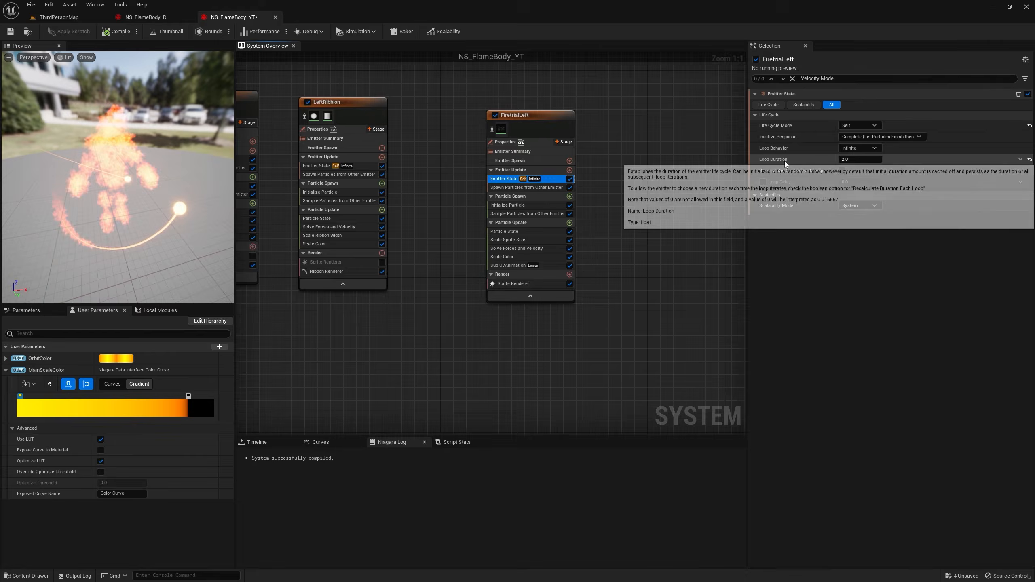
{"action": "left_click", "coordinate": [860, 159]}
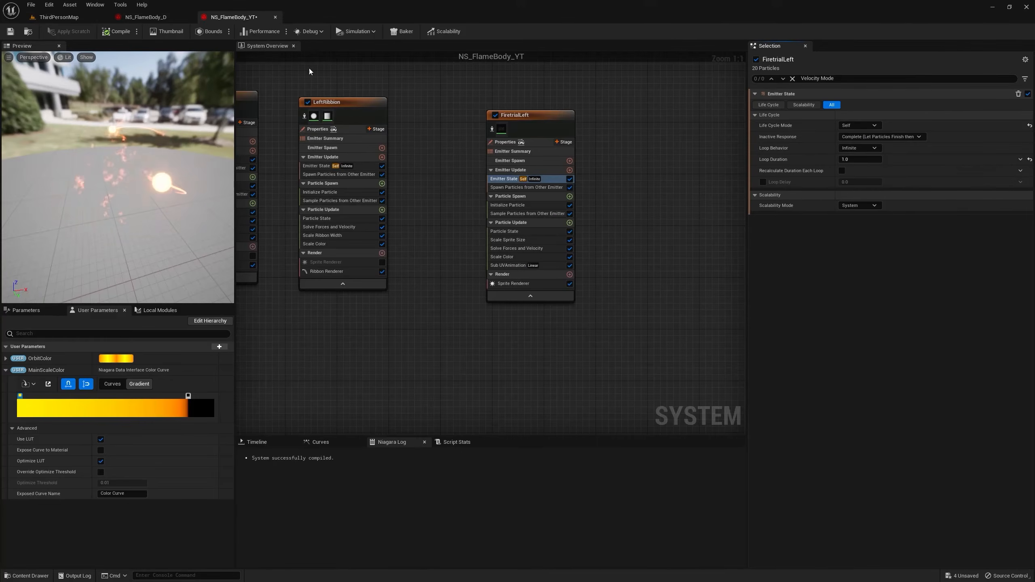
- Duplicate the FiretrialLeft emitter and place the copy beside the original
{"action": "right_click", "coordinate": [441, 104]}
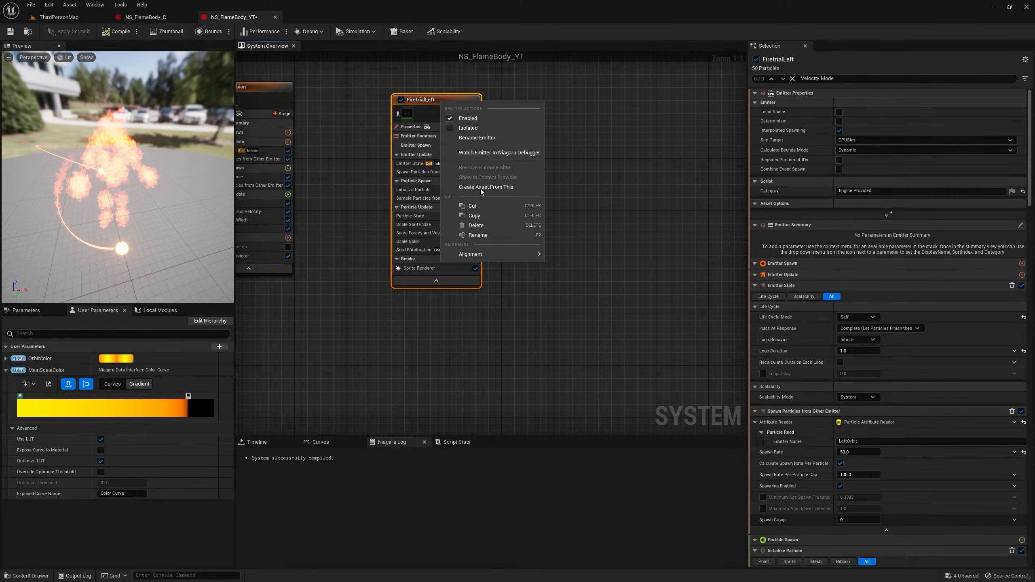
{"action": "left_click", "coordinate": [474, 215]}
{"action": "left_click", "coordinate": [519, 122]}
{"action": "key", "text": "ctrl+v"}
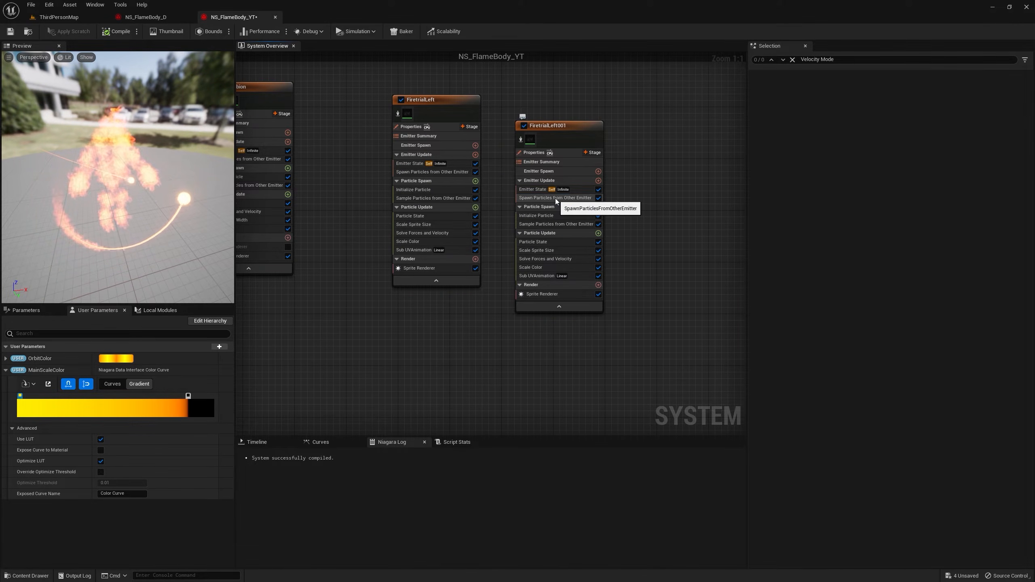
- Set the source emitter of FiretrialLeft001's Spawn Particles from Other Emitter module to RightOrbit and save the system
{"action": "left_click", "coordinate": [554, 198]}
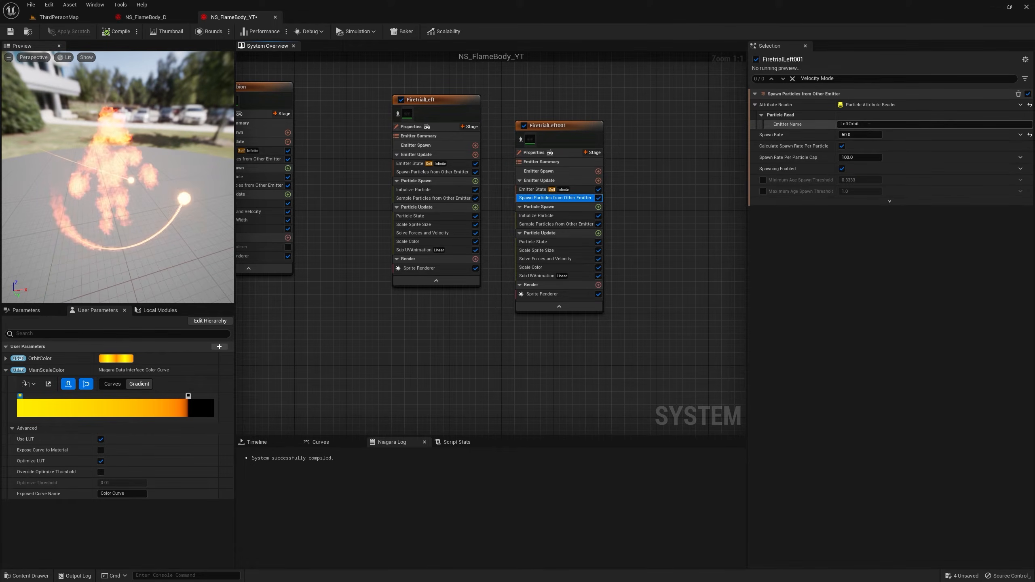
{"action": "type", "text": "RightOrbit"}
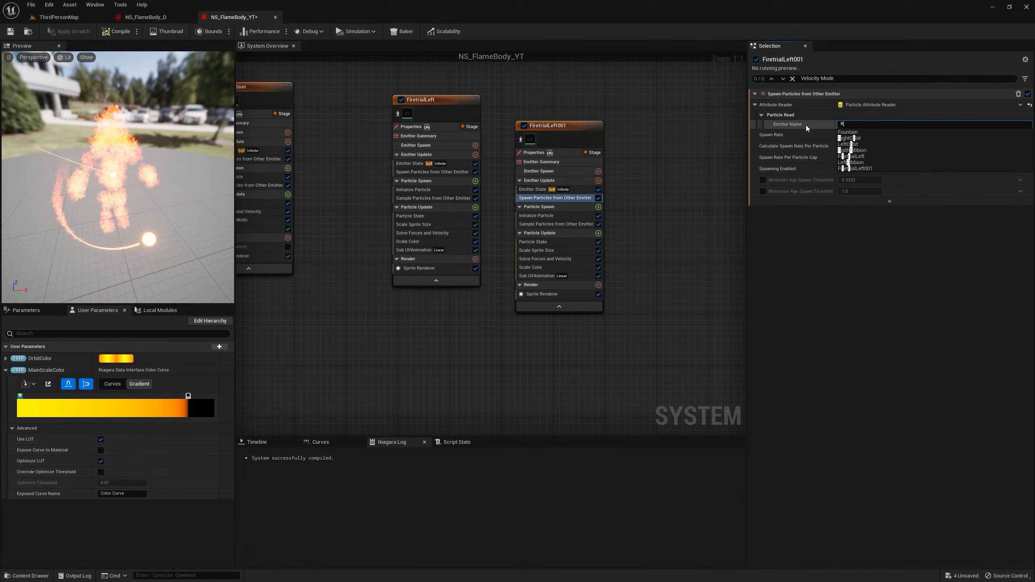
{"action": "key", "text": "Return"}
{"action": "key", "text": "ctrl+s"}
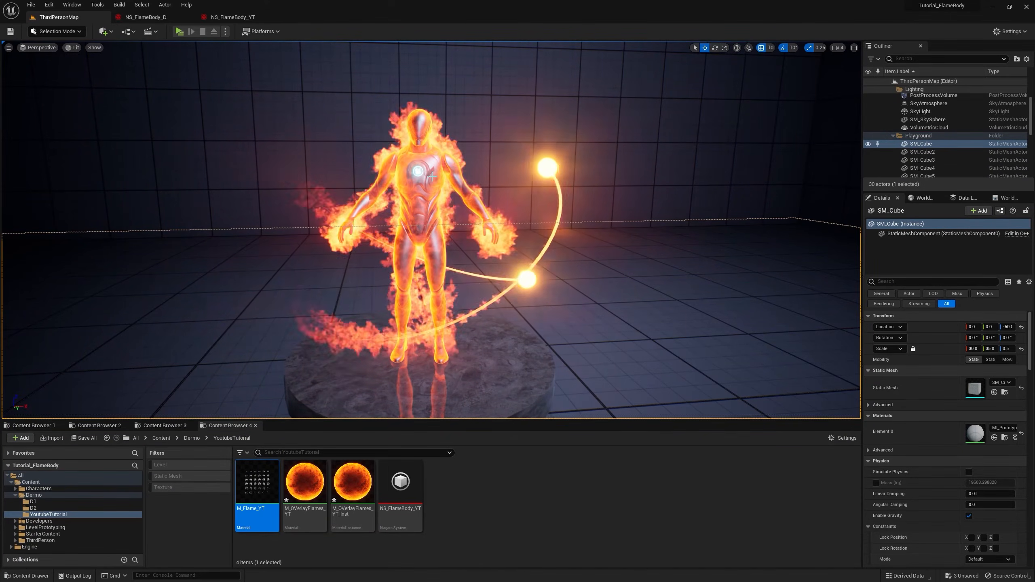
- In NS_FlameBody_YT, set FiretrialLeft's Uniform Sprite Size Min to 40 and Max to 60
{"action": "left_click", "coordinate": [230, 17]}
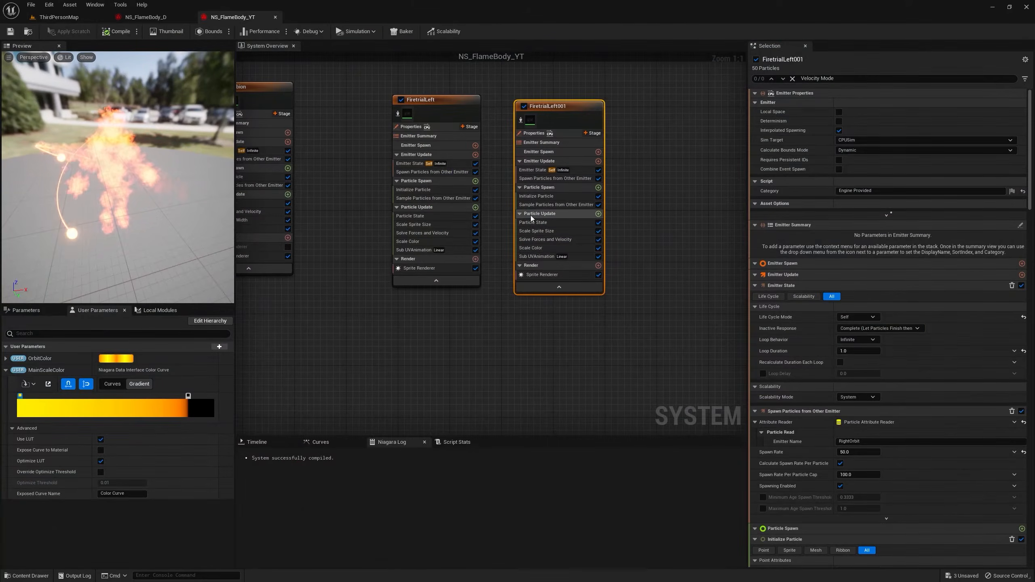
{"action": "left_click", "coordinate": [425, 195]}
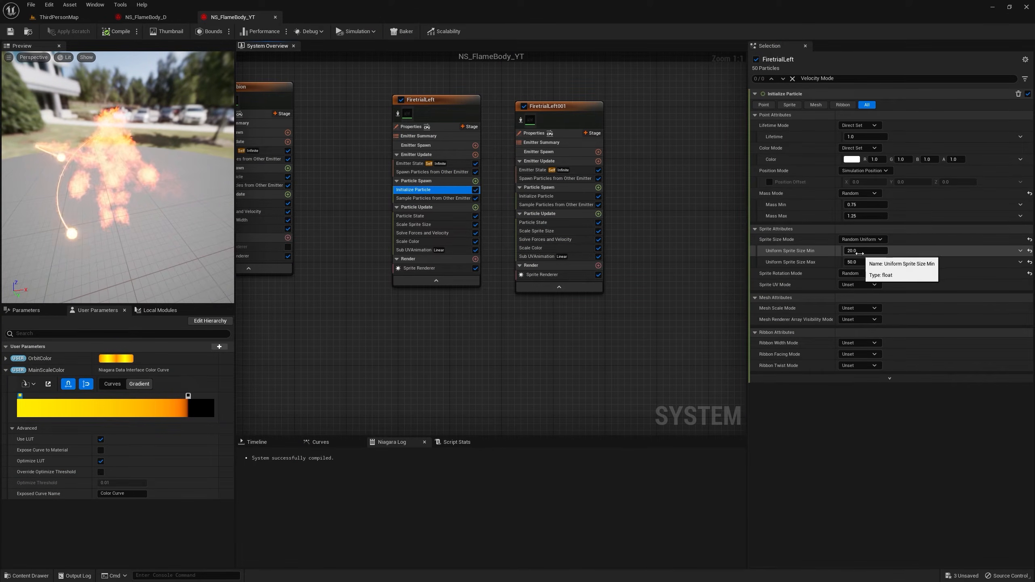
{"action": "type", "text": "4"}
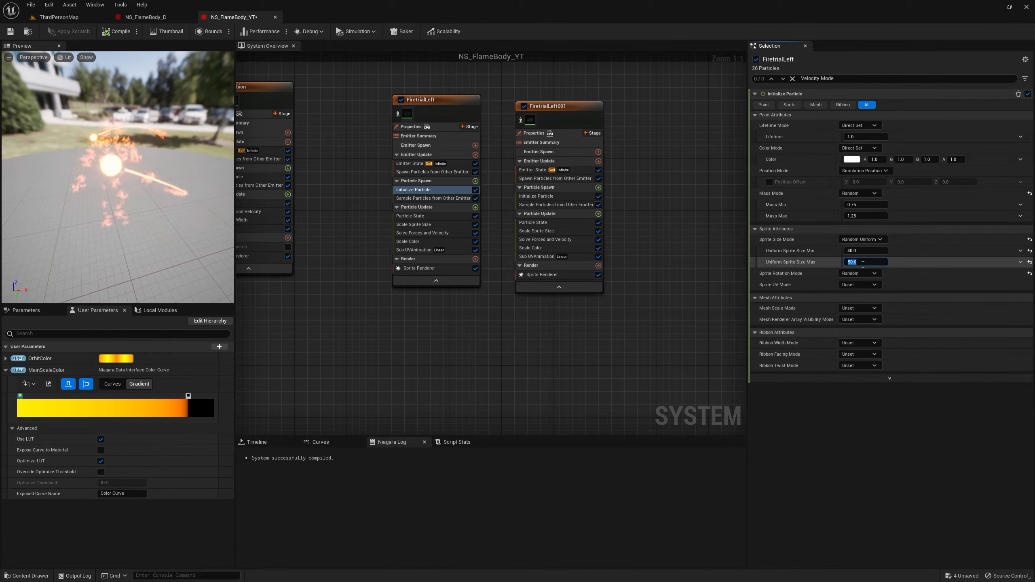
{"action": "left_click", "coordinate": [863, 265]}
{"action": "type", "text": "60"}
{"action": "key", "text": "Return"}
- Set FiretrialLeft001's Uniform Sprite Size Min to 40 and Max to 60, and view both fire trails in ThirdPersonMap
{"action": "left_click", "coordinate": [536, 196]}
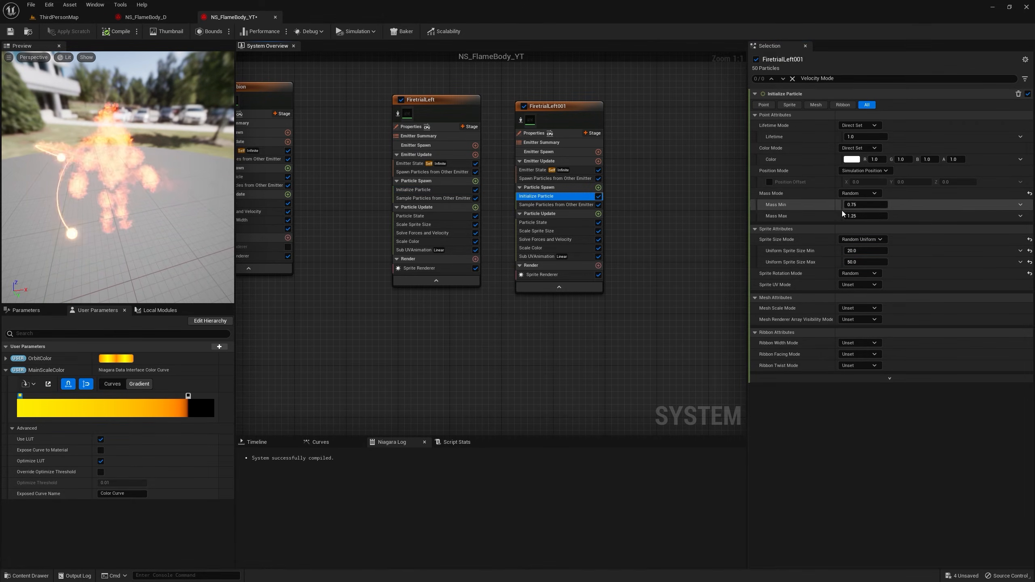
{"action": "type", "text": "40"}
{"action": "left_click", "coordinate": [863, 262]}
{"action": "type", "text": "60"}
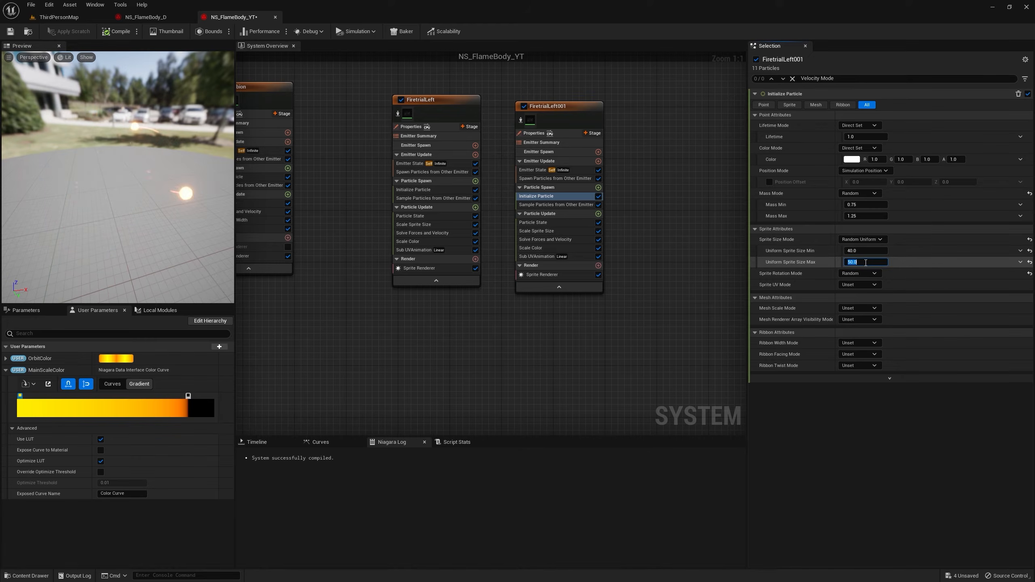
{"action": "key", "text": "Return"}
{"action": "left_click", "coordinate": [81, 18]}
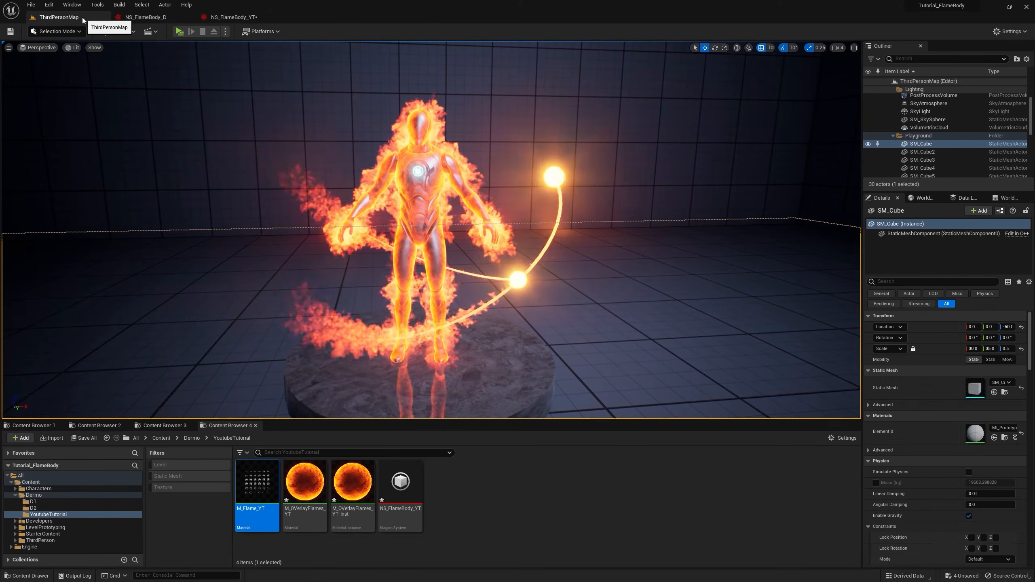
{"action": "left_click", "coordinate": [630, 259]}
{"action": "key", "text": "g"}
{"action": "left_click_drag", "start_coordinate": [631, 258], "coordinate": [595, 259], "text": "alt"}
{"action": "right_click_drag", "start_coordinate": [595, 260], "coordinate": [652, 257]}
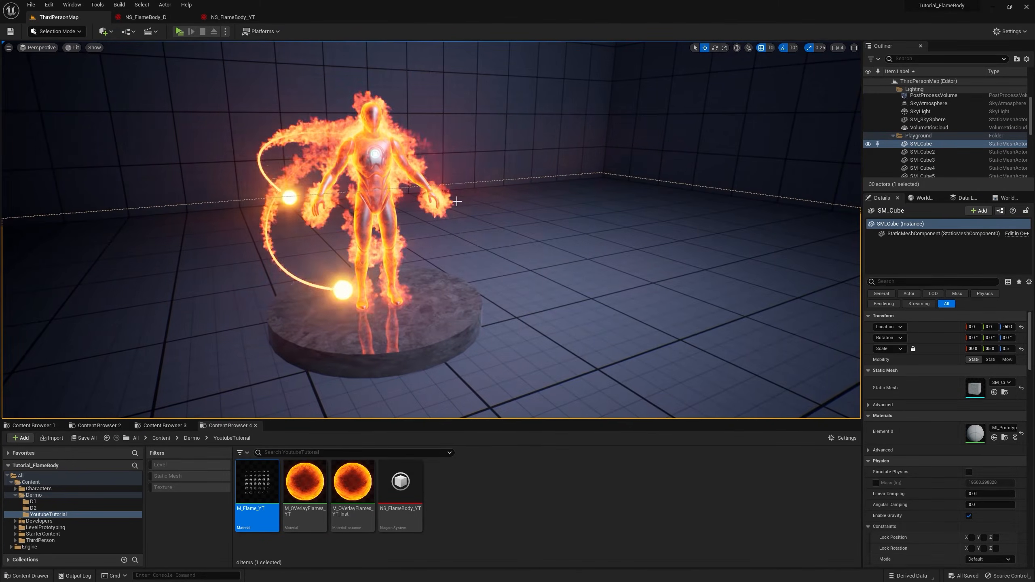
- Add a Blowing Particles template emitter to NS_FlameBody_YT in the empty graph area below the existing emitters
{"action": "left_click", "coordinate": [243, 18]}
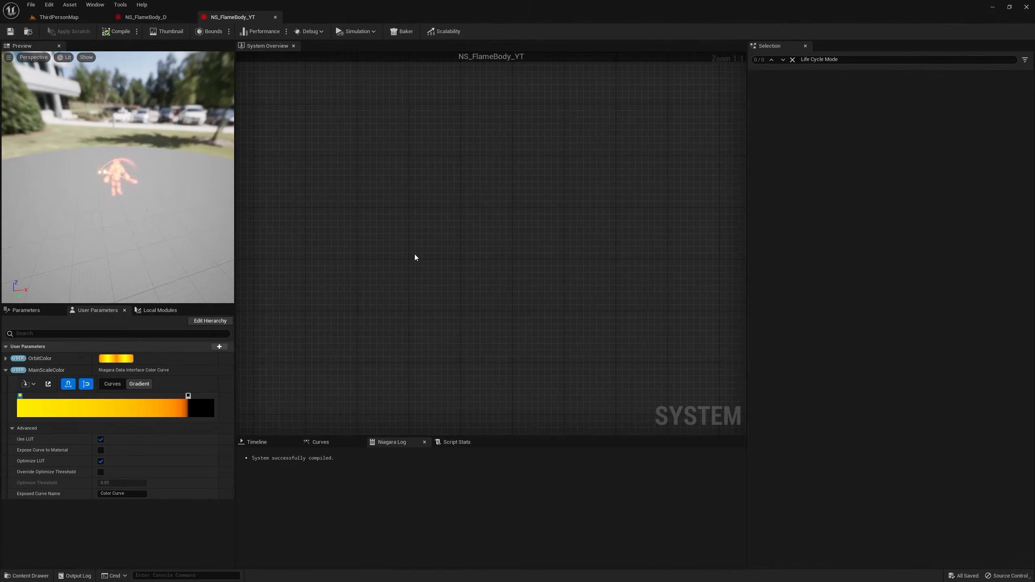
{"action": "right_click", "coordinate": [422, 258]}
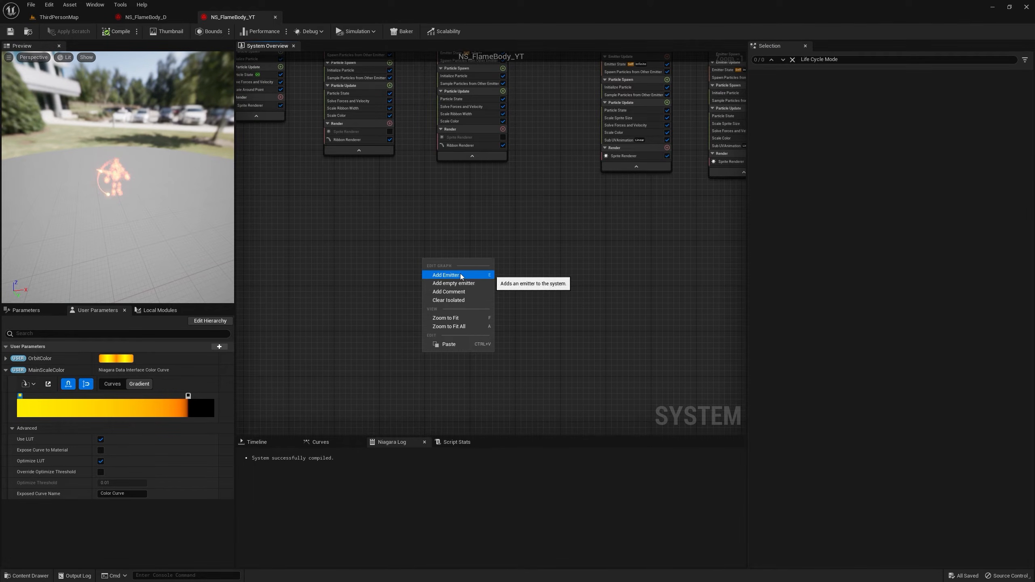
{"action": "left_click", "coordinate": [461, 276]}
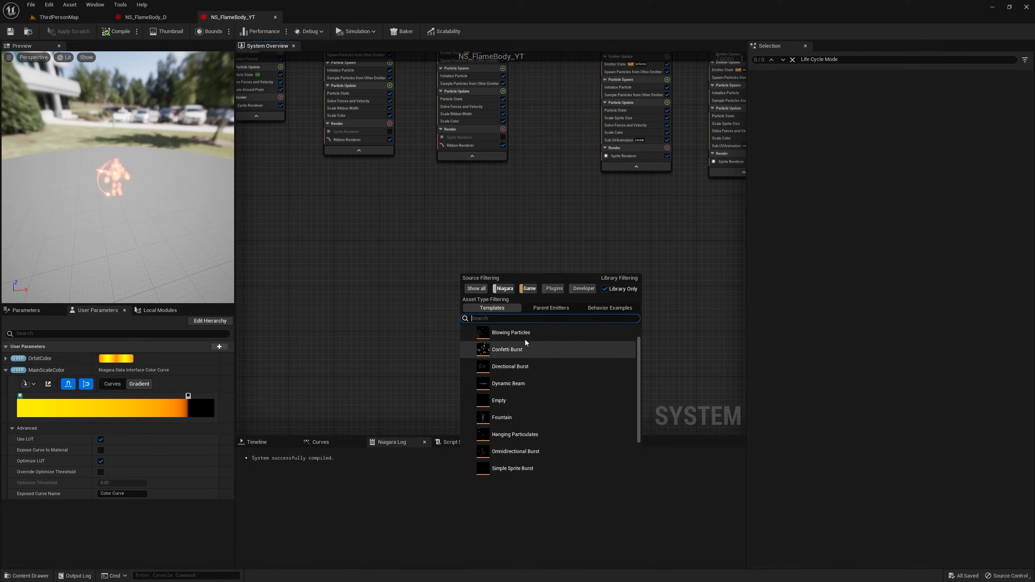
{"action": "double_click", "coordinate": [521, 332]}
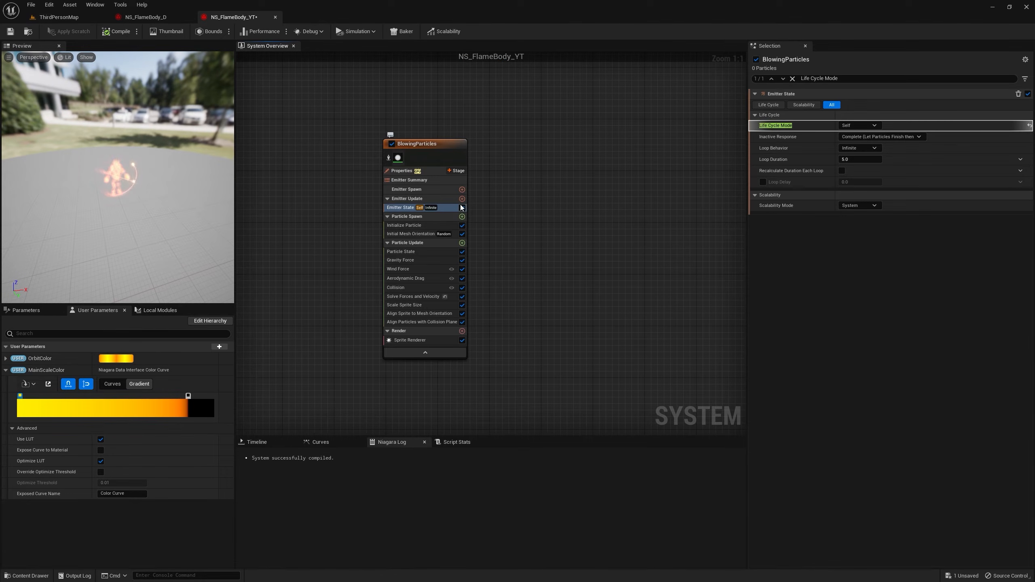
- Add Spawn Particles from Other Emitter to BlowingParticles' Emitter Update, fix its missing dependency and set its source emitter to RightOrbit
{"action": "left_click", "coordinate": [462, 199]}
{"action": "type", "text": "spawn pa"}
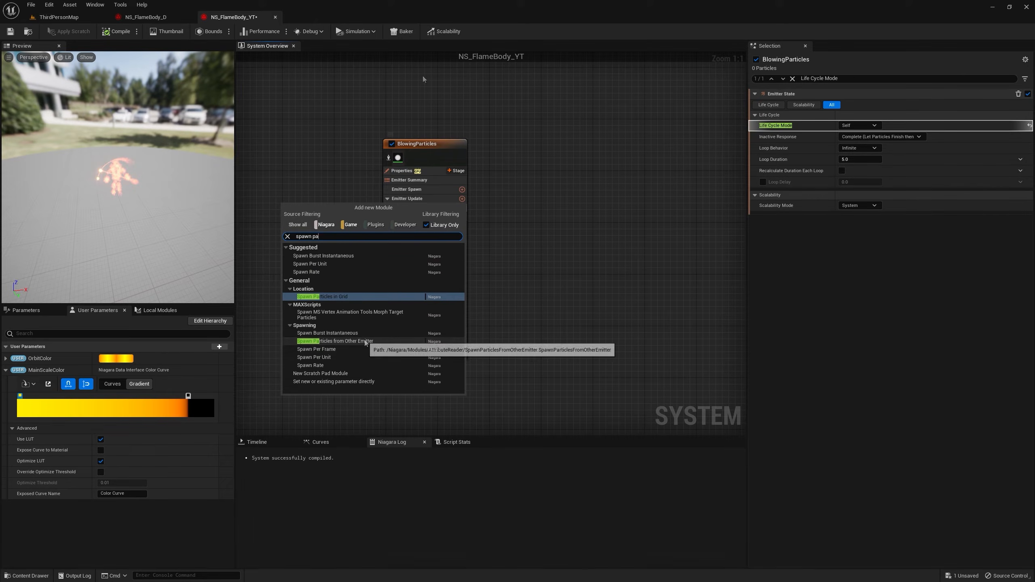
{"action": "left_click", "coordinate": [365, 342]}
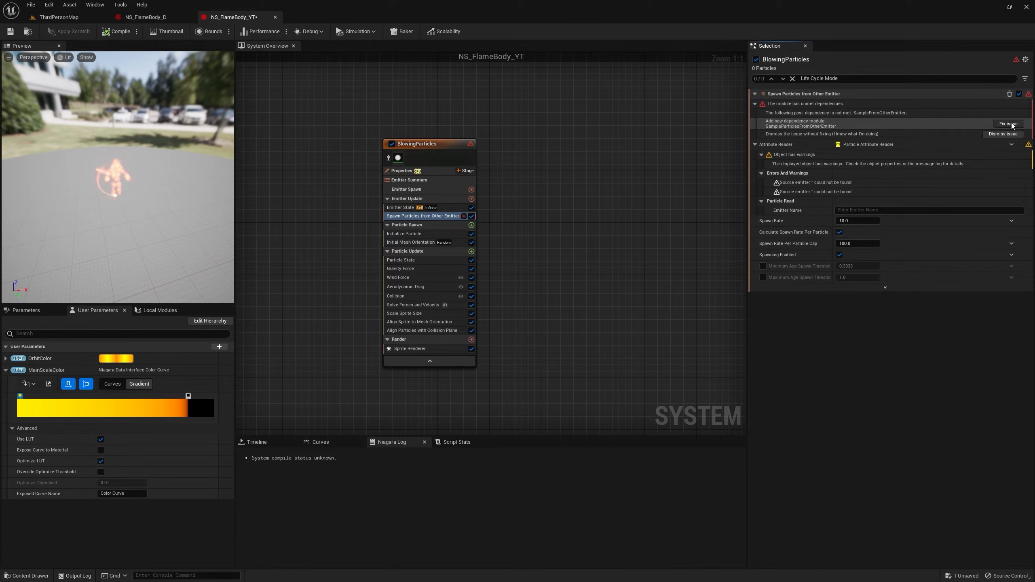
{"action": "left_click", "coordinate": [1011, 125]}
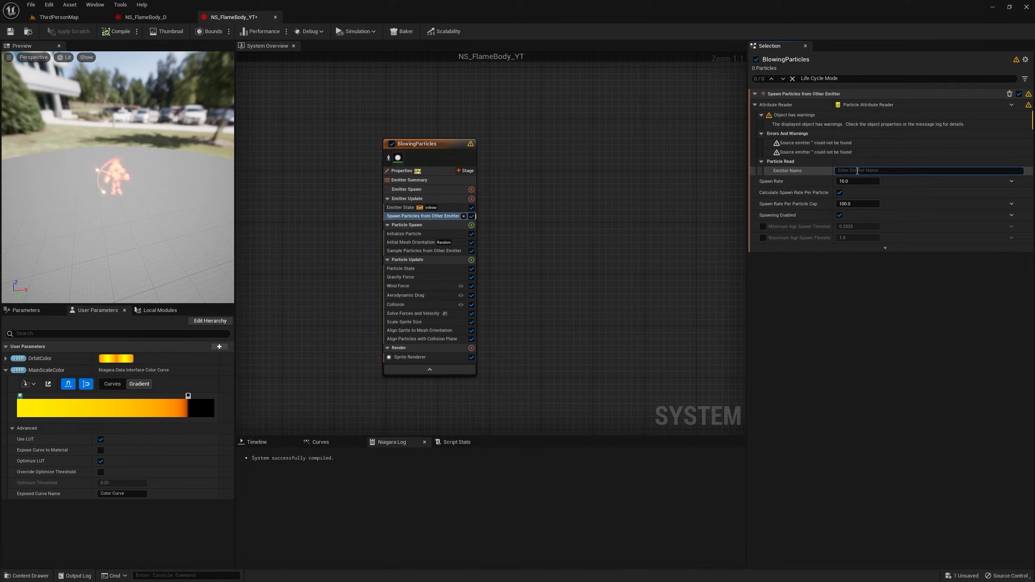
{"action": "type", "text": "right"}
{"action": "left_click", "coordinate": [847, 184]}
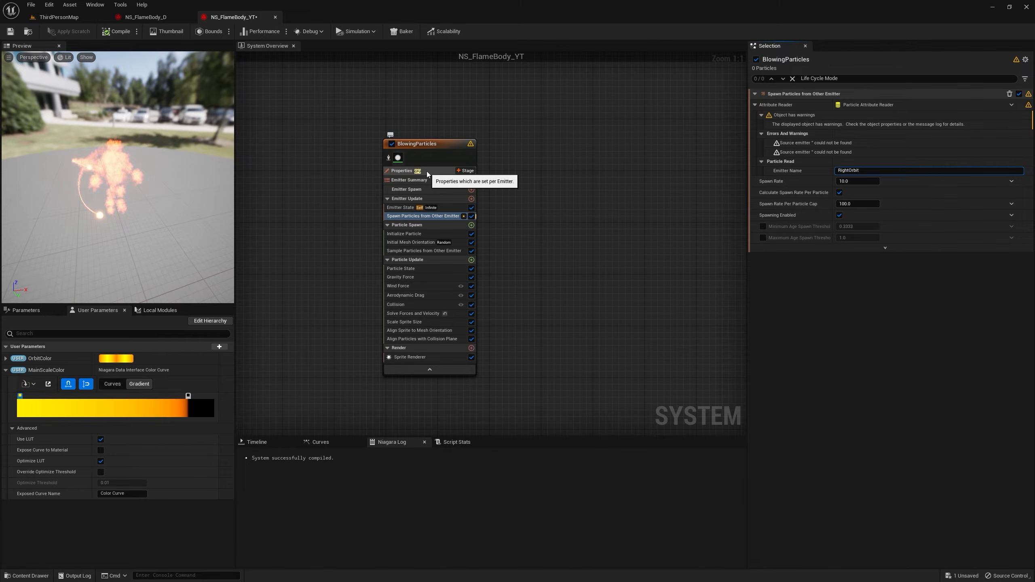
- Set BlowingParticles' Sim Target to CPUSim and disable its Collision and Align Particles with Collision Plane modules
{"action": "left_click", "coordinate": [403, 173]}
{"action": "left_click", "coordinate": [856, 140]}
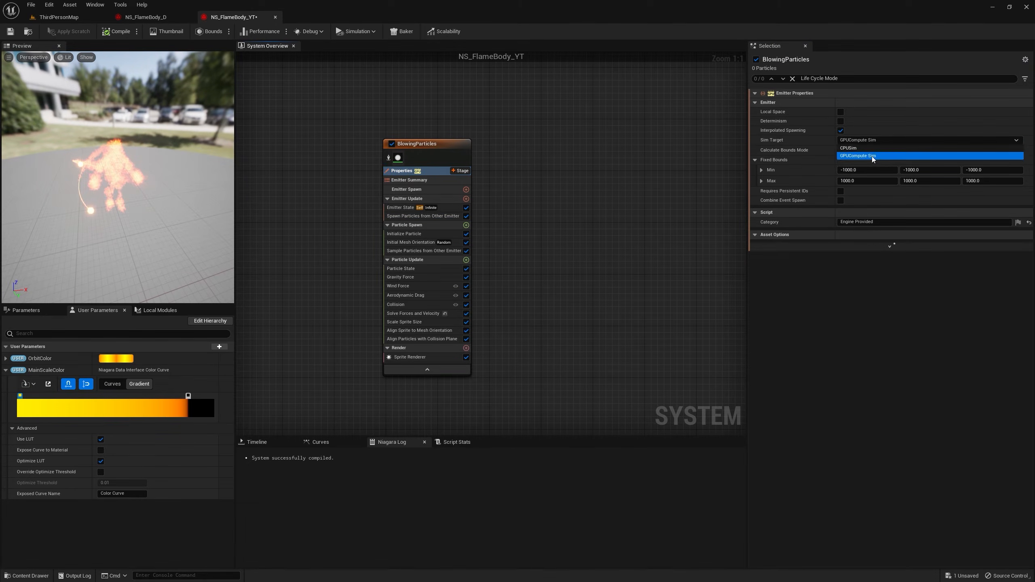
{"action": "left_click", "coordinate": [866, 149]}
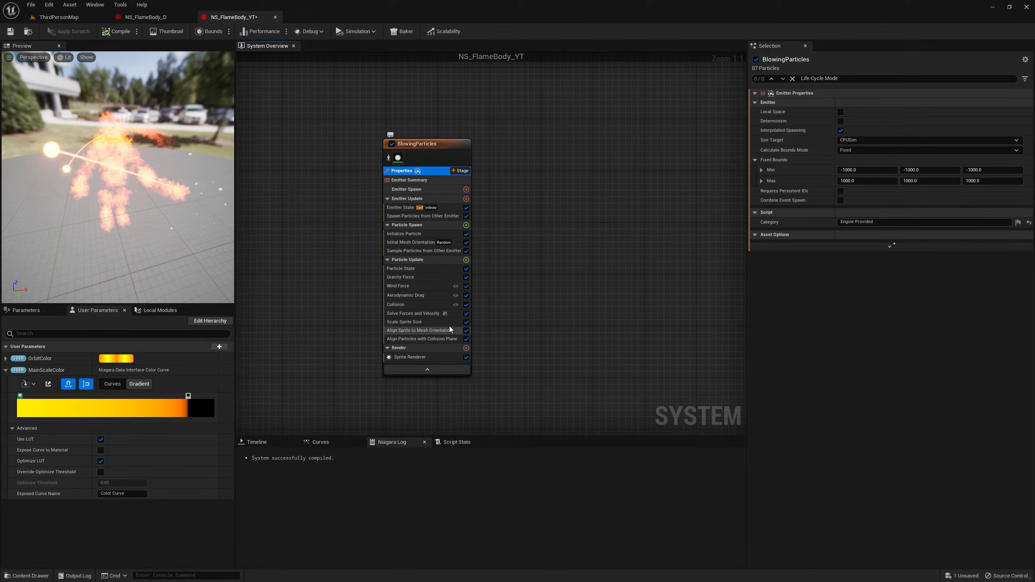
{"action": "left_click", "coordinate": [466, 305]}
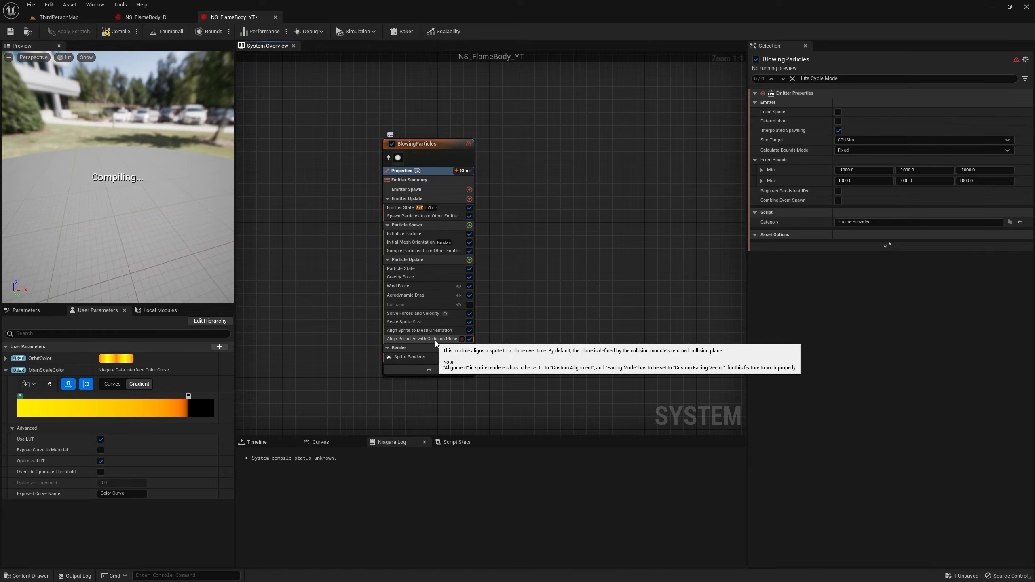
{"action": "left_click", "coordinate": [470, 340]}
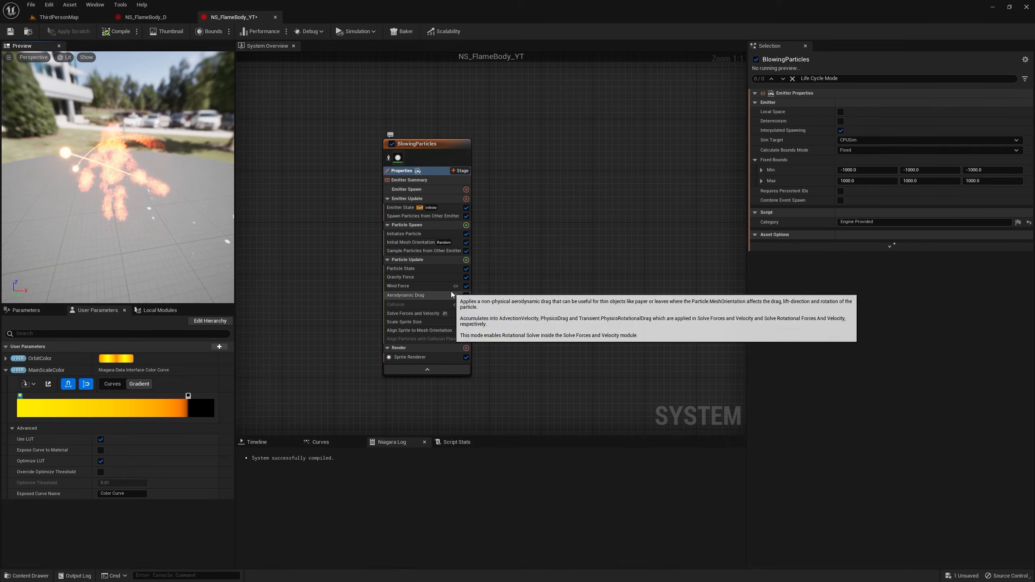
- Copy the Scale Color module from the mesh reproduction sprite emitter into BlowingParticles' Particle Update
{"action": "scroll", "coordinate": [452, 291], "scroll_direction": "down", "scroll_amount": 5}
{"action": "right_click_drag", "start_coordinate": [302, 269], "coordinate": [499, 320]}
{"action": "scroll", "coordinate": [474, 224], "scroll_direction": "up", "scroll_amount": 5}
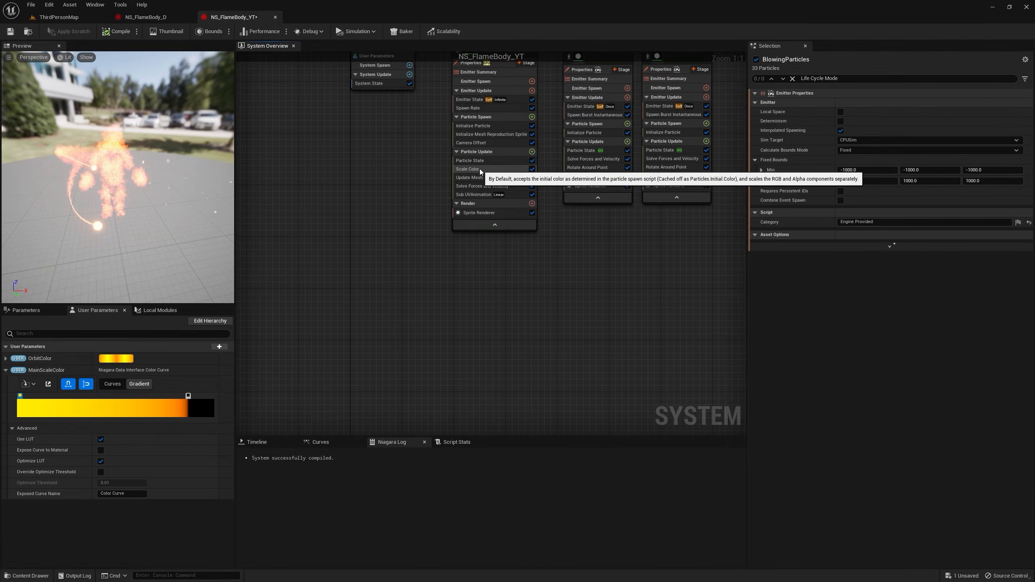
{"action": "right_click", "coordinate": [479, 168]}
{"action": "left_click", "coordinate": [512, 276]}
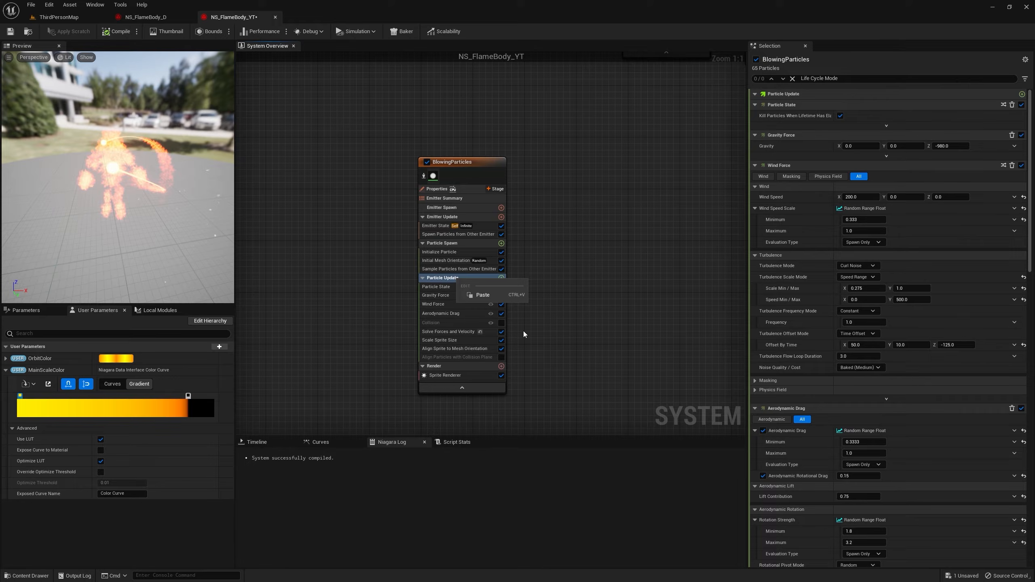
{"action": "left_click", "coordinate": [488, 296]}
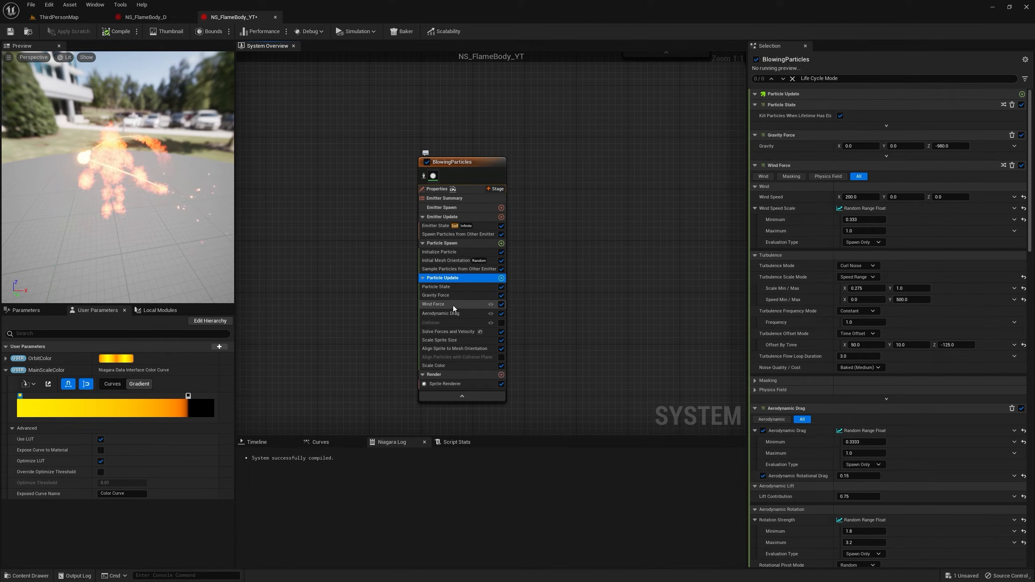
- Set the Z component of Wind Speed in BlowingParticles' Wind Force module to 150
{"action": "left_click", "coordinate": [453, 305]}
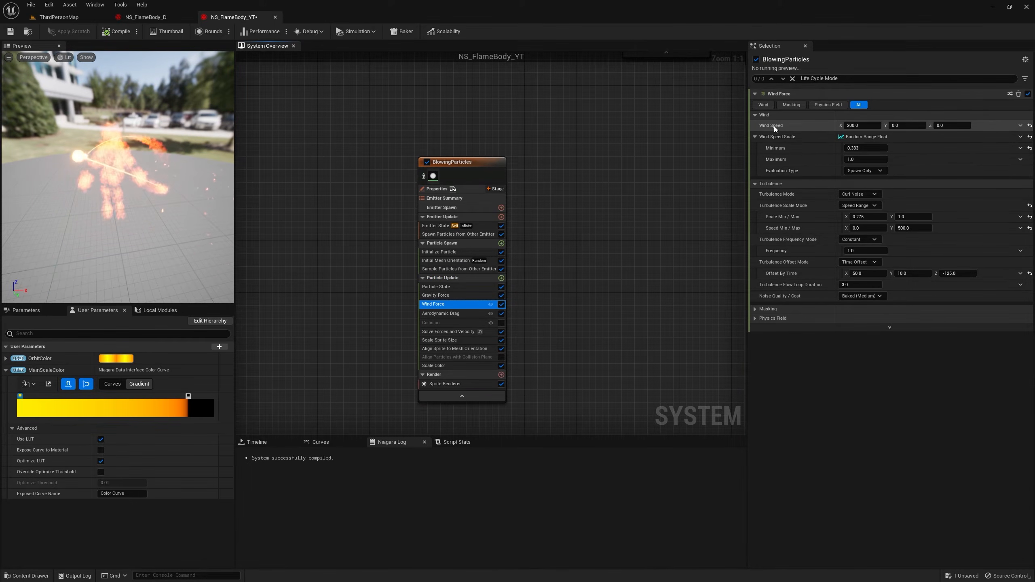
{"action": "left_click", "coordinate": [951, 126]}
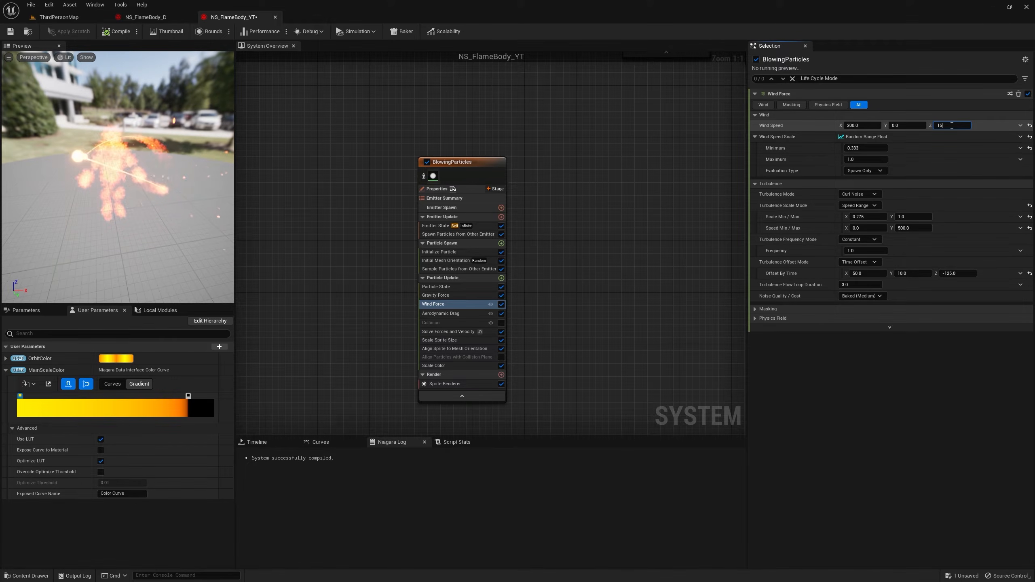
{"action": "key", "text": "Return"}
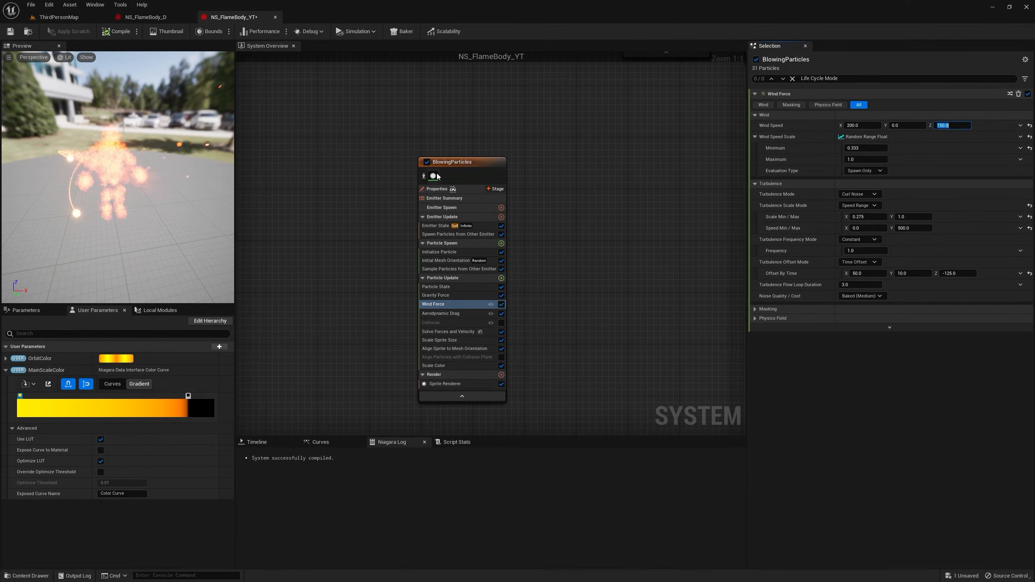
- Set BlowingParticles' Lifetime Min to 4 and Lifetime Max to 6 in Initialize Particle
{"action": "left_click", "coordinate": [453, 253]}
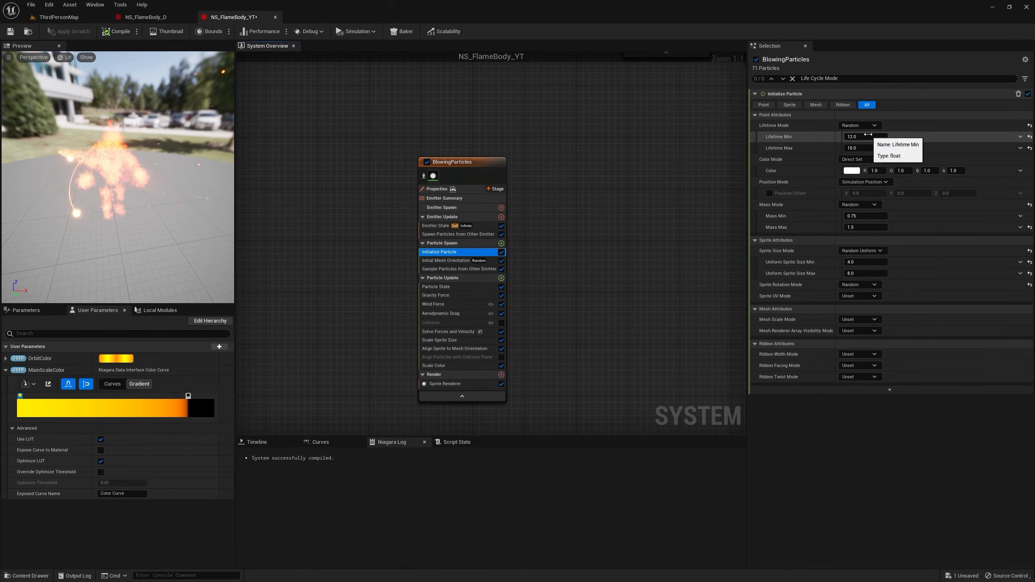
{"action": "type", "text": "4"}
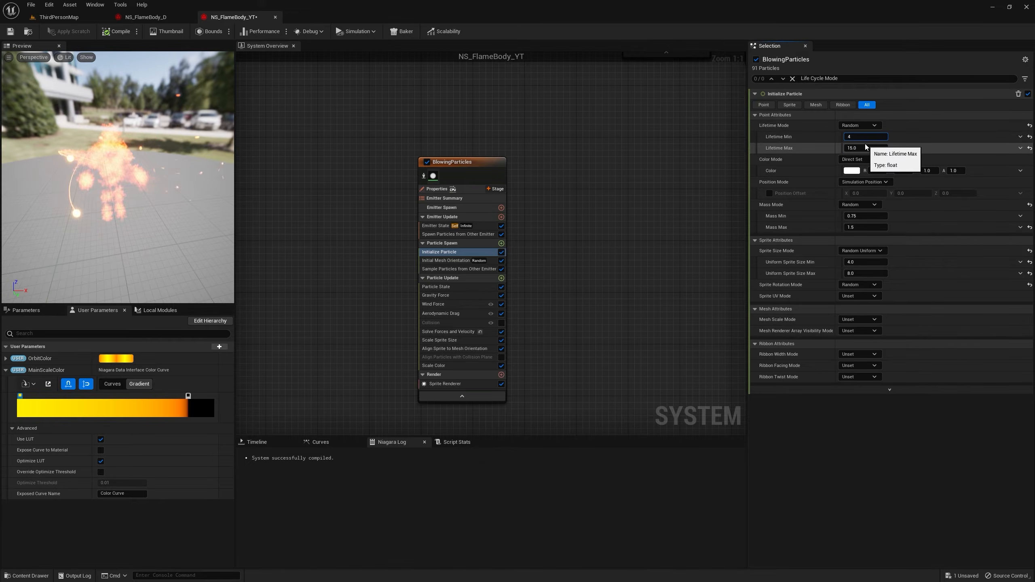
{"action": "left_click", "coordinate": [865, 147]}
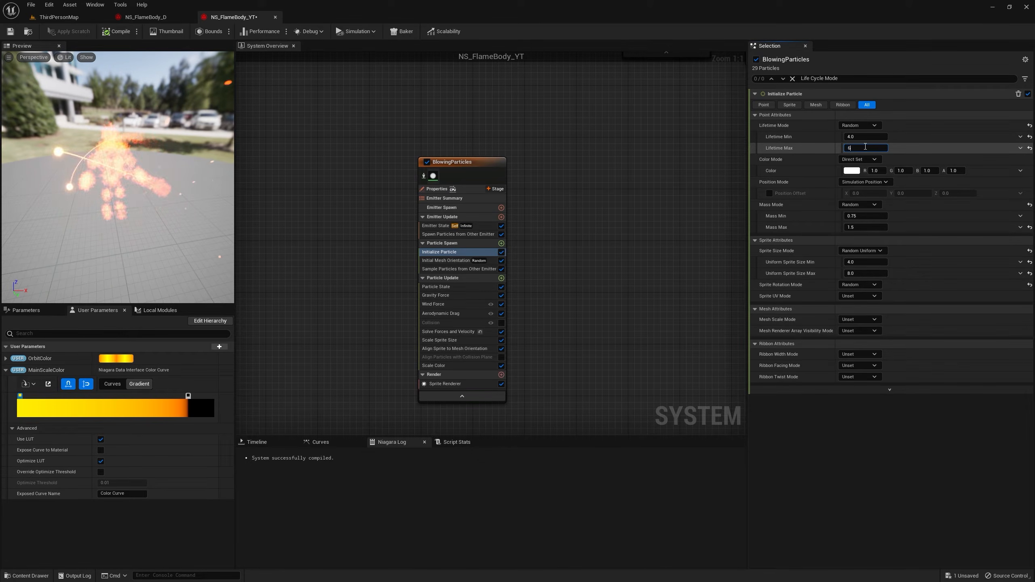
{"action": "key", "text": "Return"}
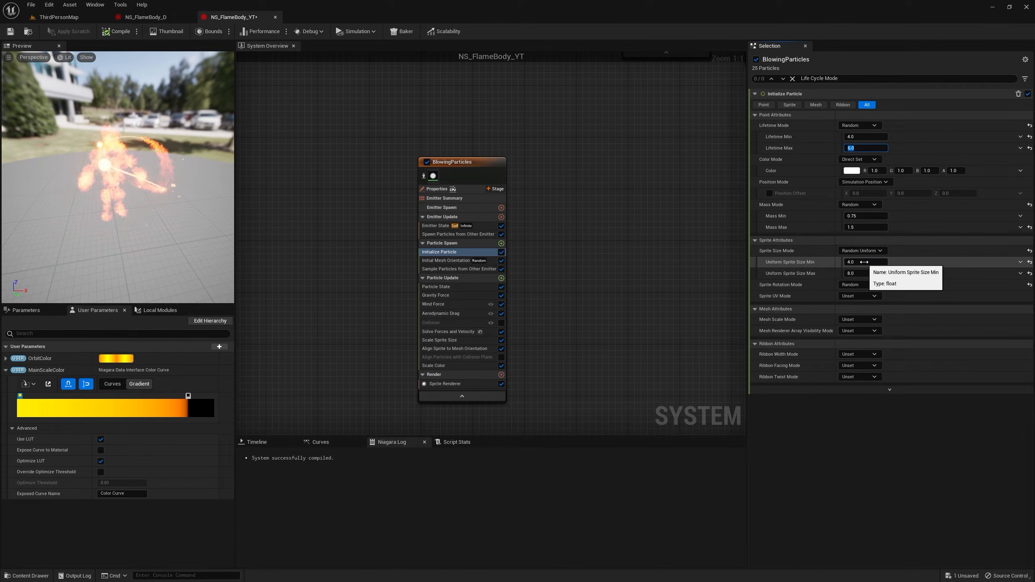
- Set BlowingParticles' Uniform Sprite Size Min to 1 and Max to 5, and view the effect in ThirdPersonMap
{"action": "left_click", "coordinate": [864, 262]}
{"action": "type", "text": "1"}
{"action": "left_click", "coordinate": [862, 274]}
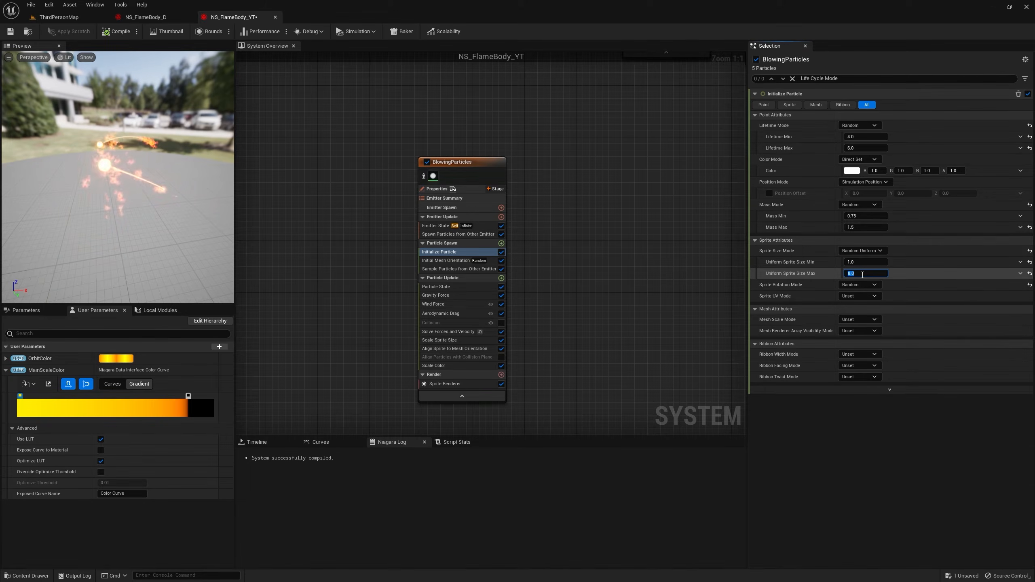
{"action": "type", "text": "5"}
{"action": "key", "text": "Return"}
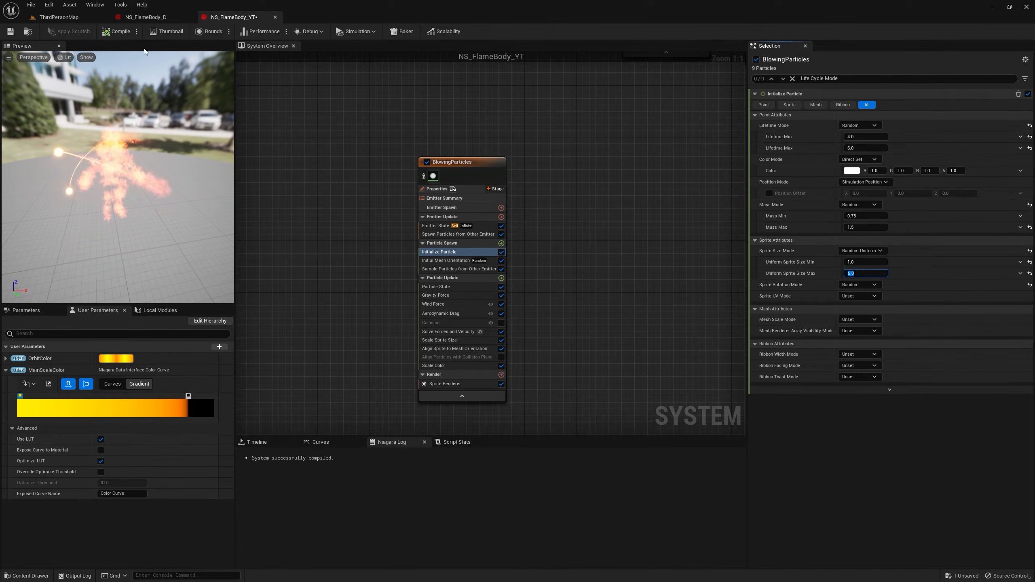
{"action": "left_click", "coordinate": [57, 16]}
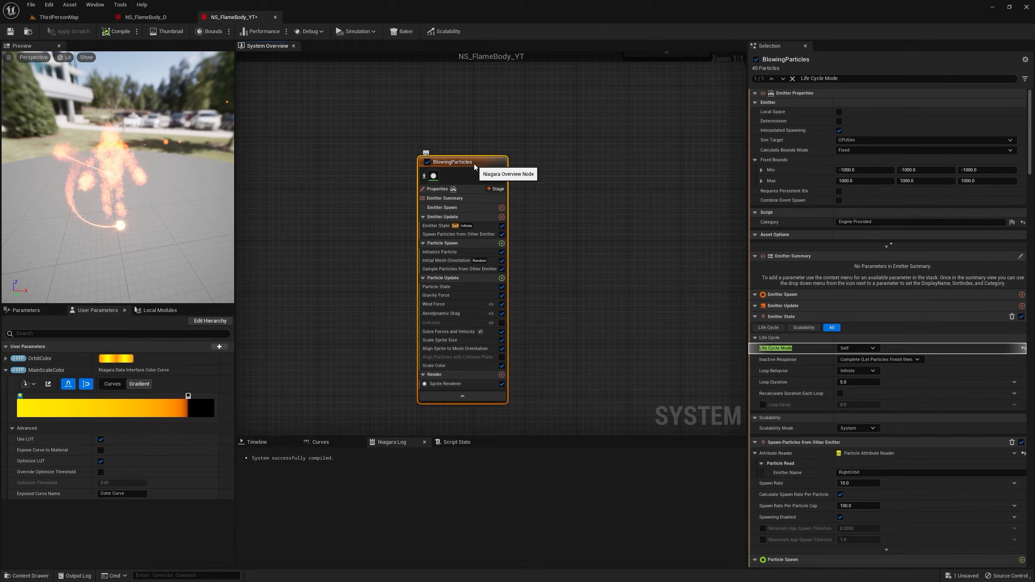
- Rename the BlowingParticles emitter as WindRight
{"action": "double_click", "coordinate": [474, 164]}
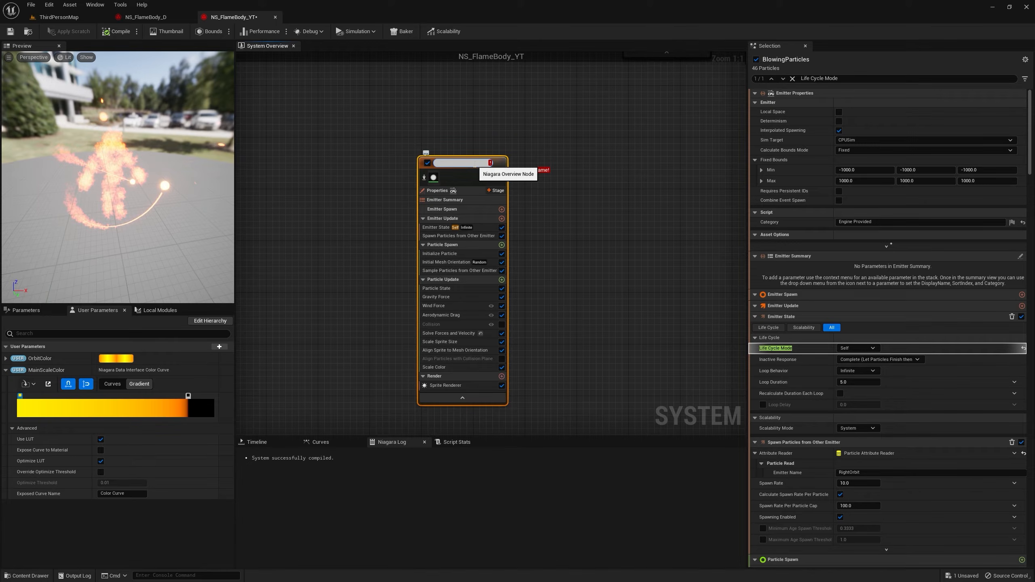
{"action": "type", "text": "Wind"}
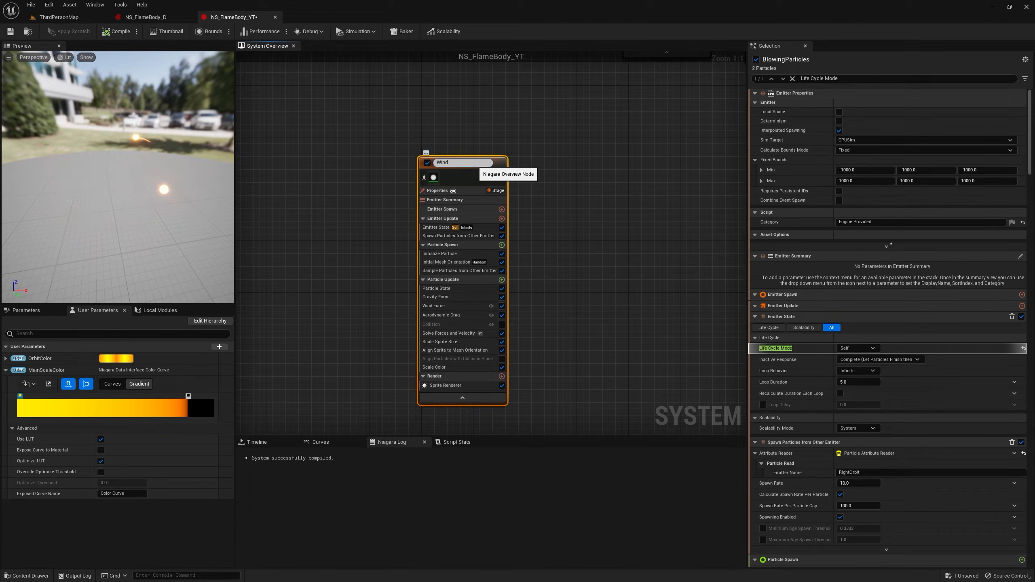
{"action": "type", "text": "Right"}
{"action": "key", "text": "Return"}
- Duplicate the WindRight emitter beside the original and name the copy WindLeft
{"action": "right_click", "coordinate": [472, 138]}
{"action": "left_click", "coordinate": [506, 251]}
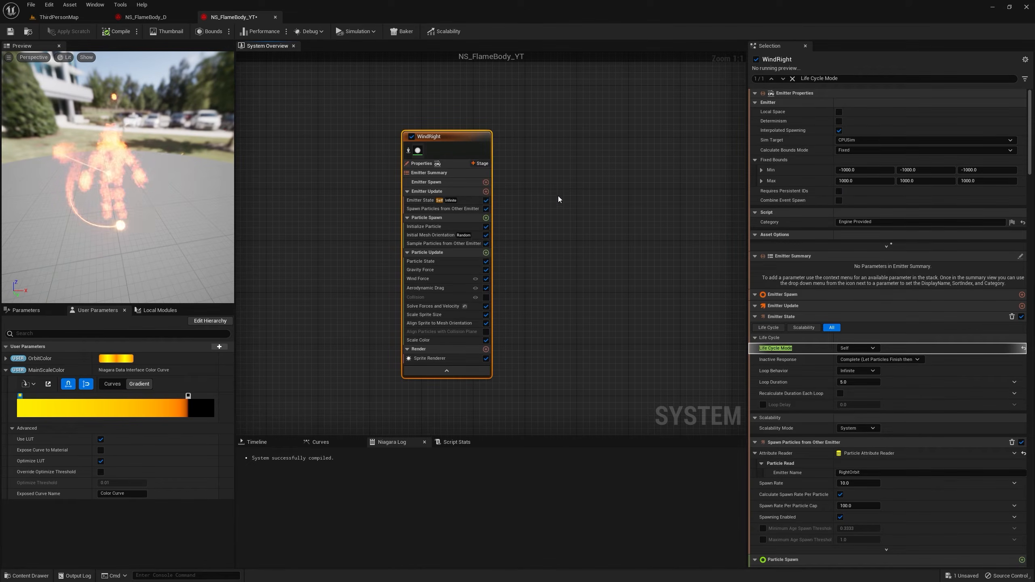
{"action": "left_click", "coordinate": [563, 168]}
{"action": "key", "text": "ctrl+v"}
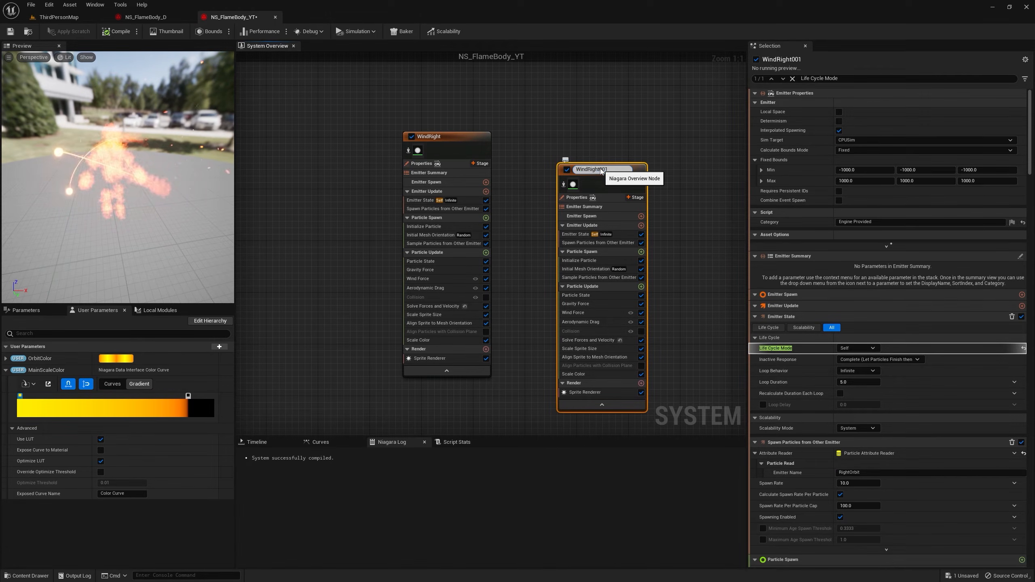
{"action": "type", "text": "WindLeft"}
{"action": "key", "text": "Return"}
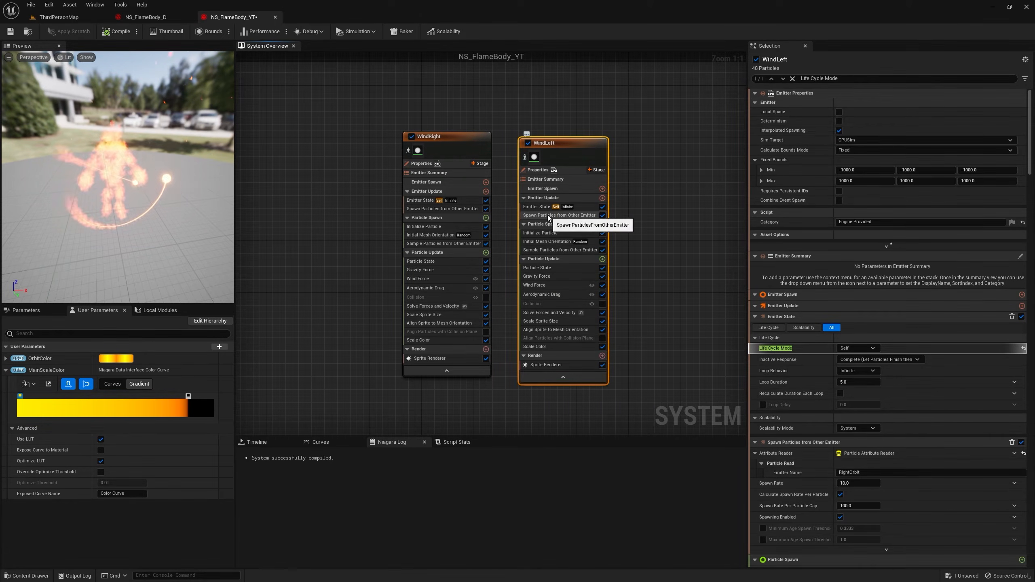
- Set the Emitter Name in WindLeft's Spawn Particles from Other Emitter to LeftOrbit, and view the effect in ThirdPersonMap
{"action": "left_click", "coordinate": [549, 216]}
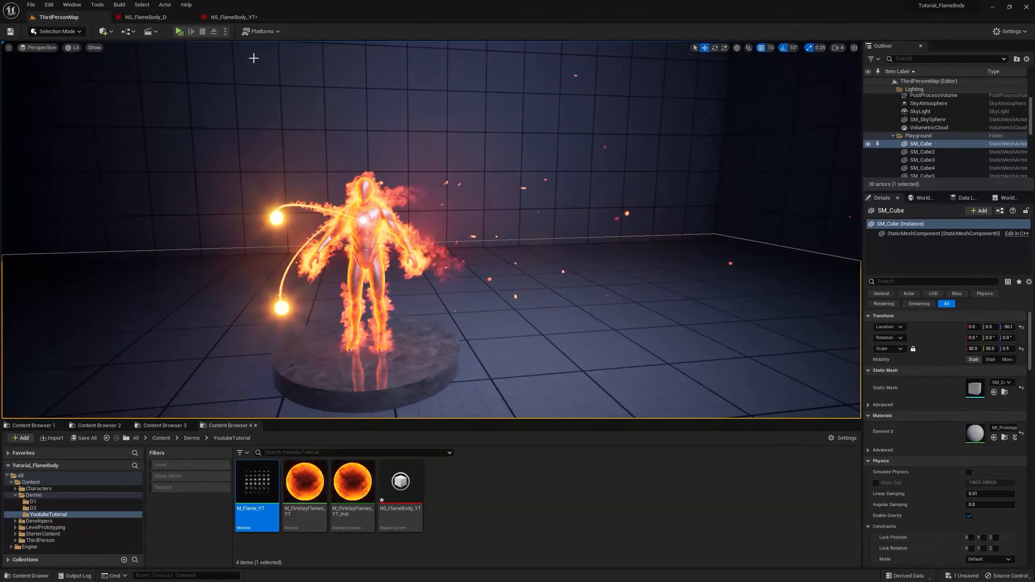
{"action": "left_click", "coordinate": [232, 16]}
- Add a new emitter to NS_FlameBody_YT from the Fountain template
{"action": "right_click", "coordinate": [347, 265]}
{"action": "left_click", "coordinate": [362, 274]}
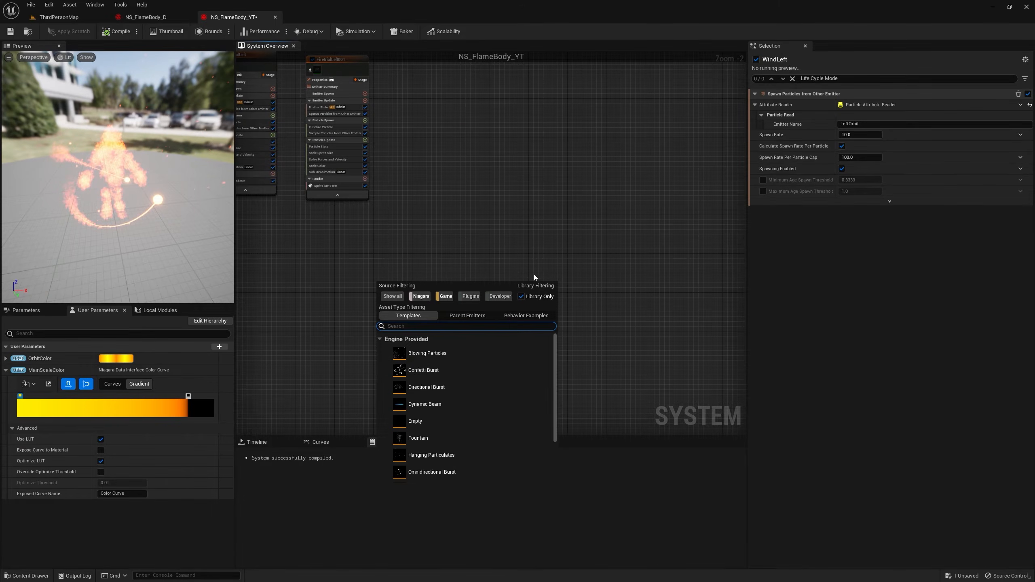
{"action": "scroll", "coordinate": [437, 380], "scroll_direction": "down", "scroll_amount": 2}
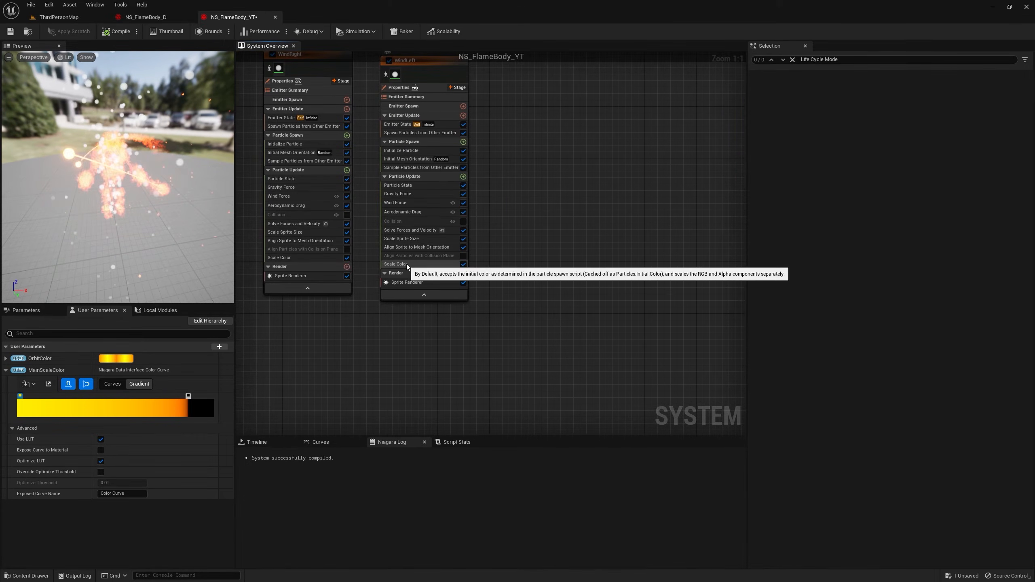
- Replace the new Fountain emitter's Scale Color module with a copy of WindLeft's Scale Color in Particle Update
{"action": "right_click", "coordinate": [406, 263]}
{"action": "left_click", "coordinate": [441, 371]}
{"action": "right_click_drag", "start_coordinate": [515, 265], "coordinate": [261, 249]}
{"action": "left_click", "coordinate": [497, 219]}
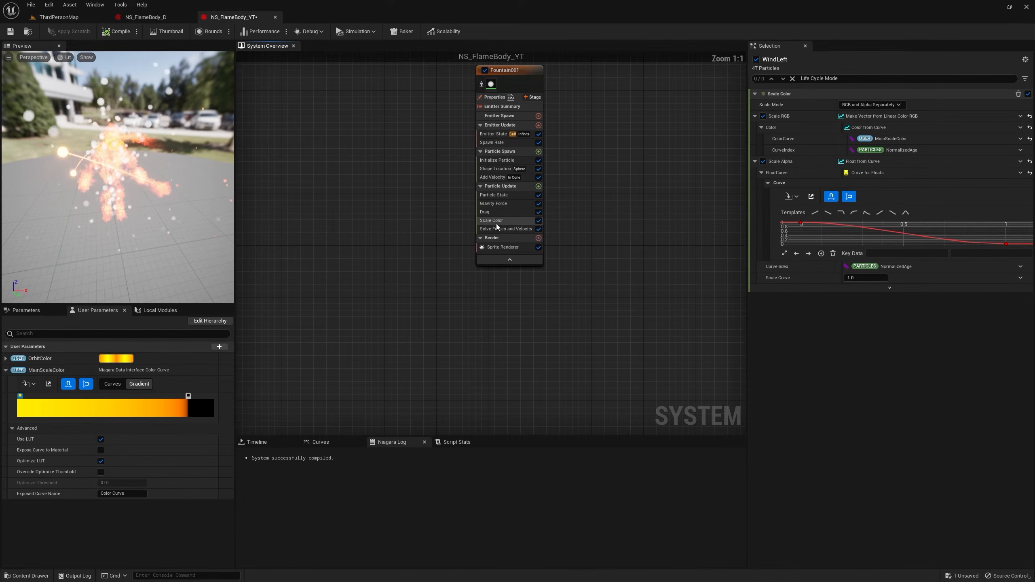
{"action": "key", "text": "Delete"}
{"action": "right_click", "coordinate": [502, 187]}
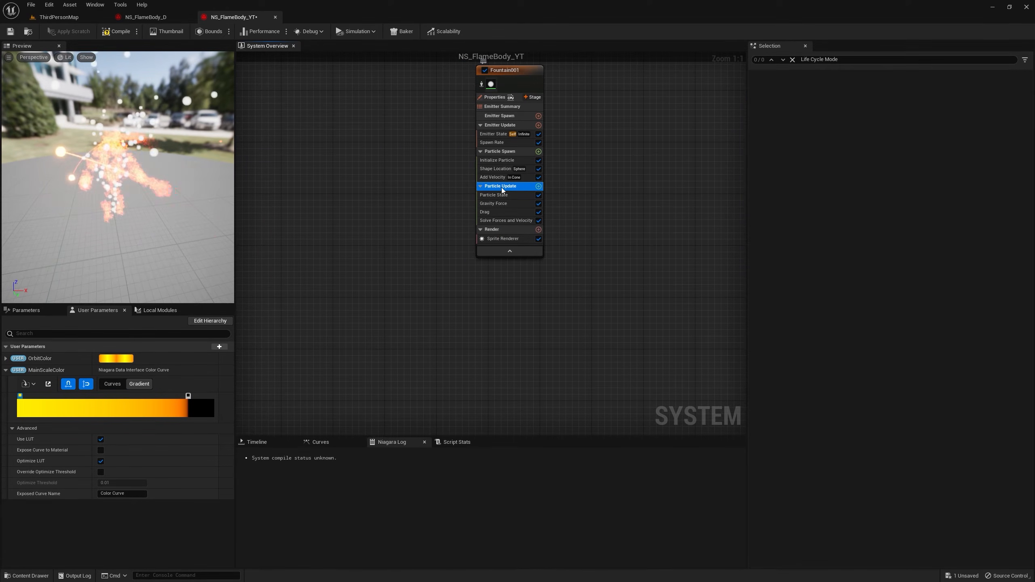
{"action": "left_click", "coordinate": [538, 207]}
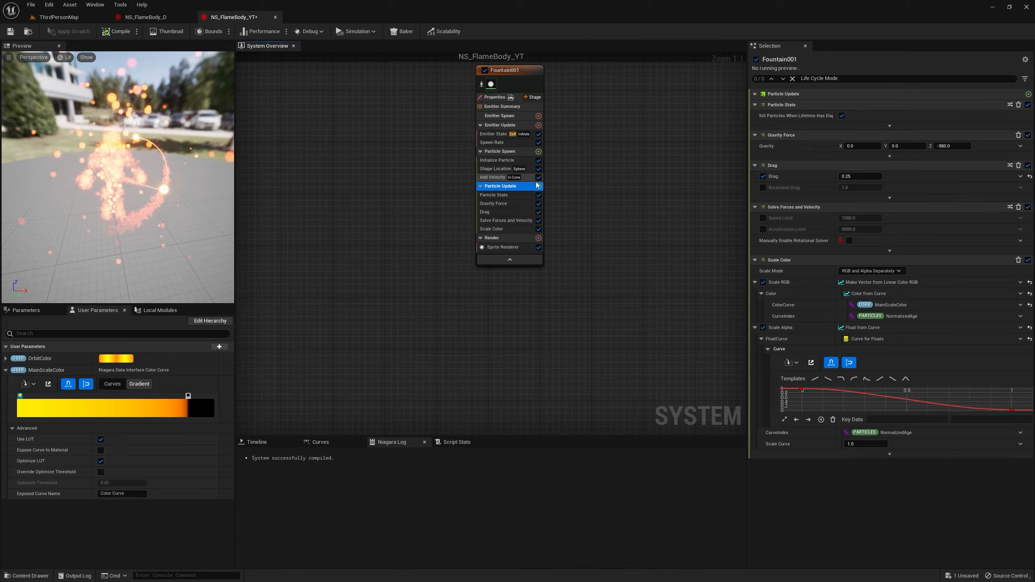
- Disable the Fountain emitter's Shape Location and add a Skeletal Mesh Location module with SKM_Manny as the preview mesh
{"action": "left_click", "coordinate": [520, 171]}
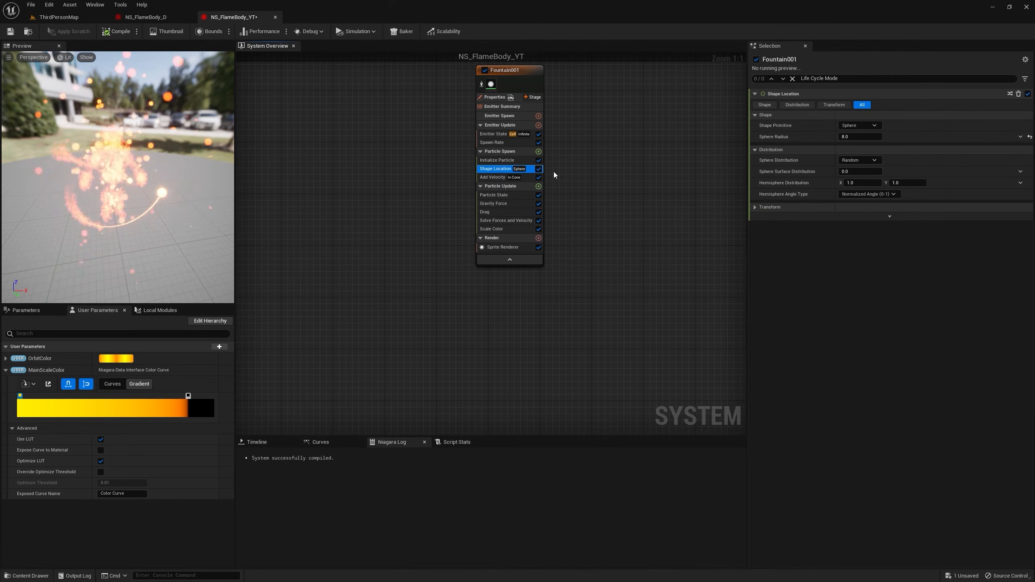
{"action": "left_click", "coordinate": [538, 152]}
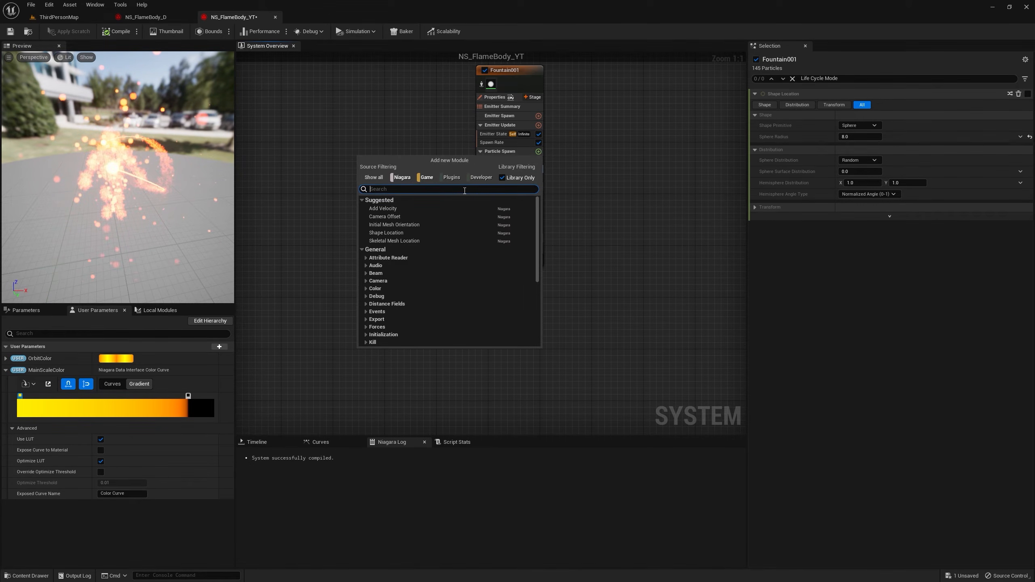
{"action": "type", "text": "skele"}
{"action": "key", "text": "Return"}
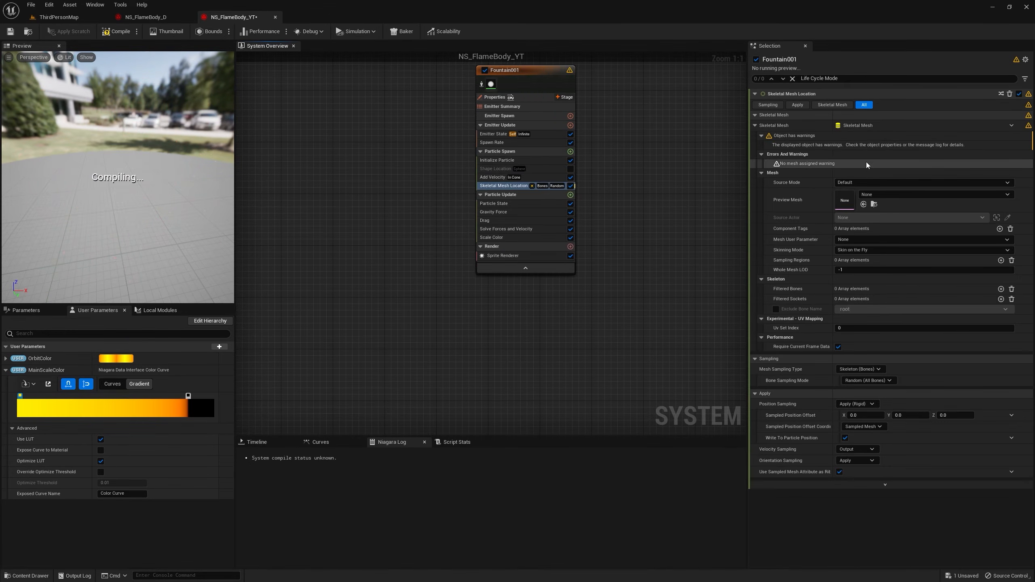
{"action": "left_click", "coordinate": [882, 194]}
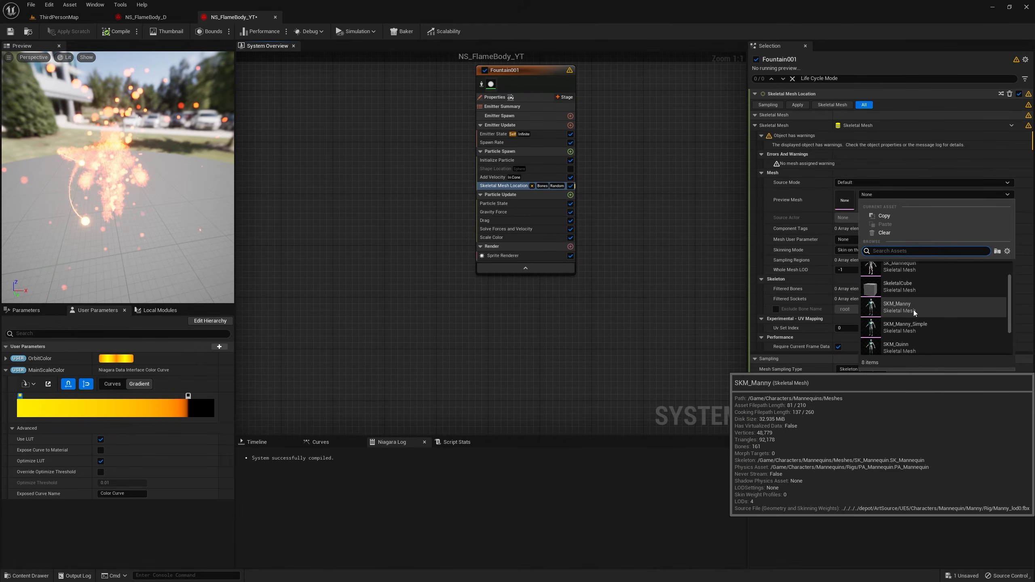
{"action": "left_click", "coordinate": [913, 308]}
- Set the Fountain emitter's Spawn Rate to 20
{"action": "left_click", "coordinate": [492, 143]}
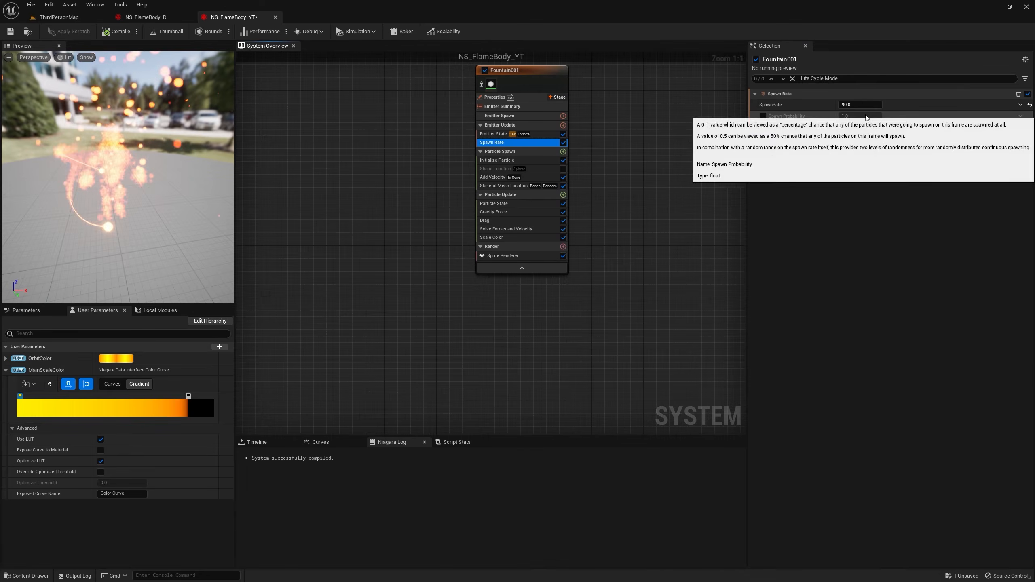
{"action": "left_click", "coordinate": [860, 104]}
{"action": "type", "text": "20"}
{"action": "key", "text": "Return"}
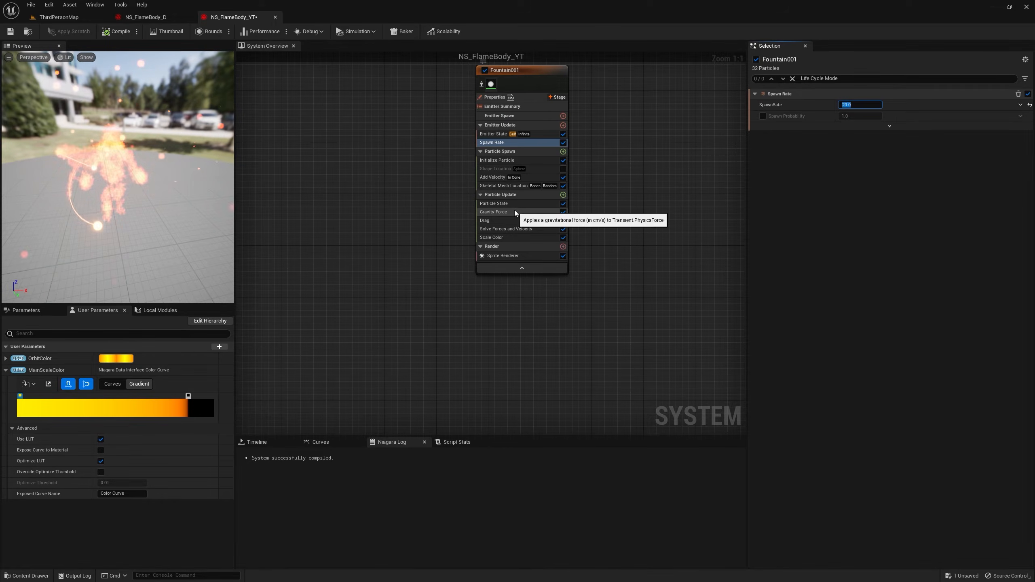
- Disable the Fountain emitter's Gravity Force module and set its Drag to 5
{"action": "left_click", "coordinate": [563, 212]}
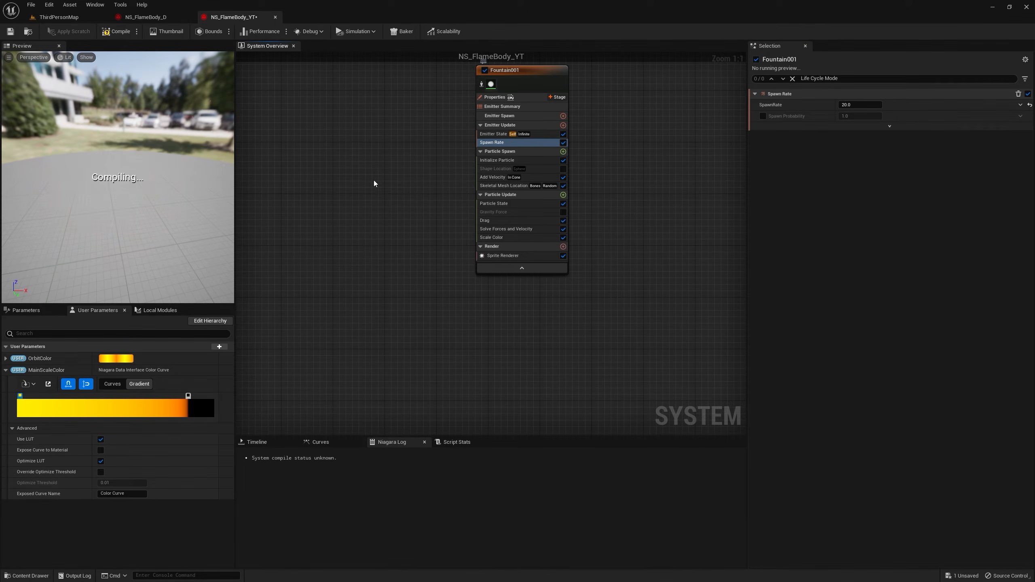
{"action": "left_click", "coordinate": [501, 220]}
{"action": "left_click", "coordinate": [861, 107]}
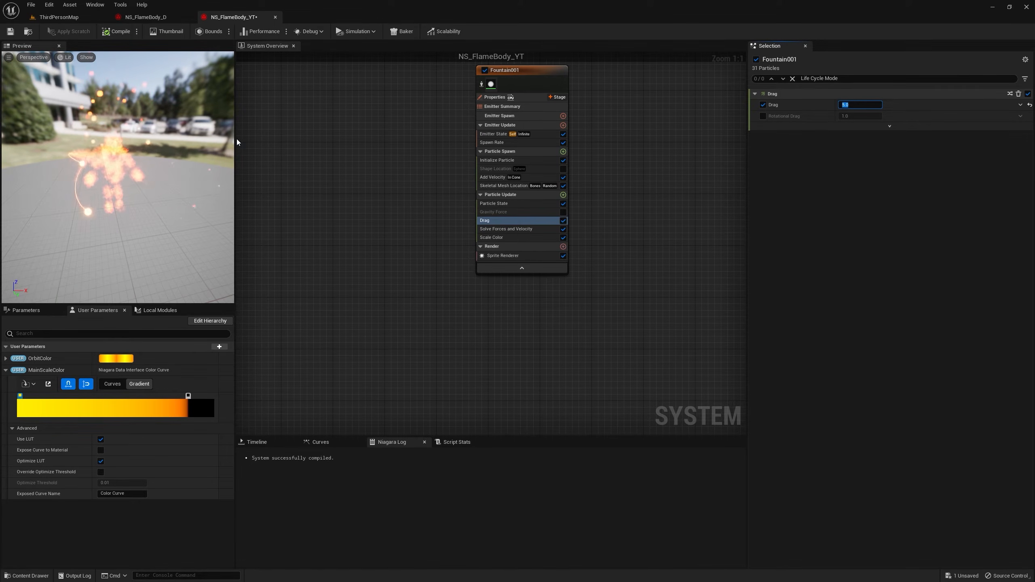
- Set the Fountain emitter's Uniform Sprite Size Min to 2 and Max to 6, and view the effect in ThirdPersonMap
{"action": "left_click", "coordinate": [512, 163]}
{"action": "left_click", "coordinate": [870, 262]}
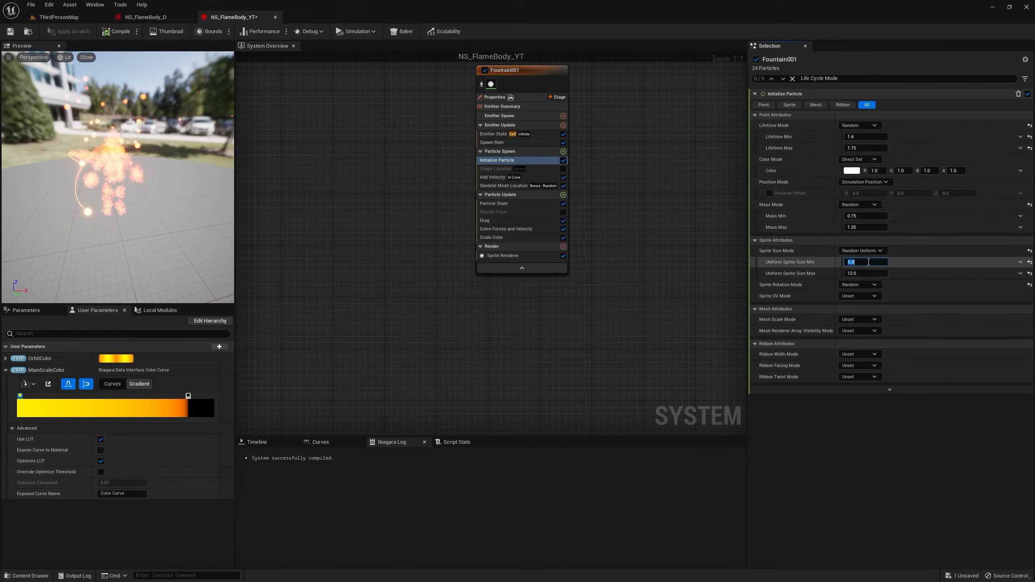
{"action": "type", "text": "2"}
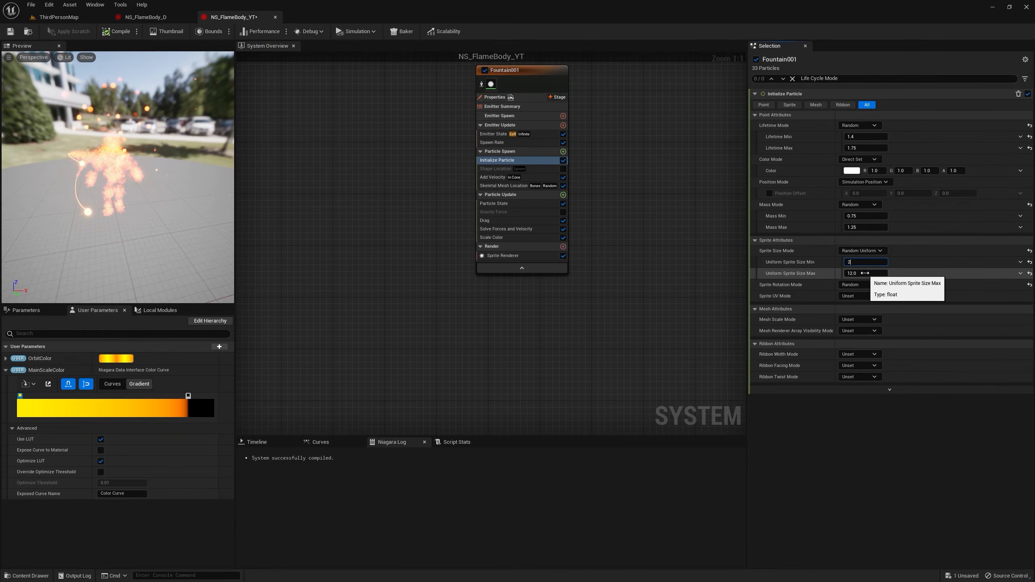
{"action": "left_click", "coordinate": [865, 273]}
{"action": "type", "text": "6"}
{"action": "key", "text": "Return"}
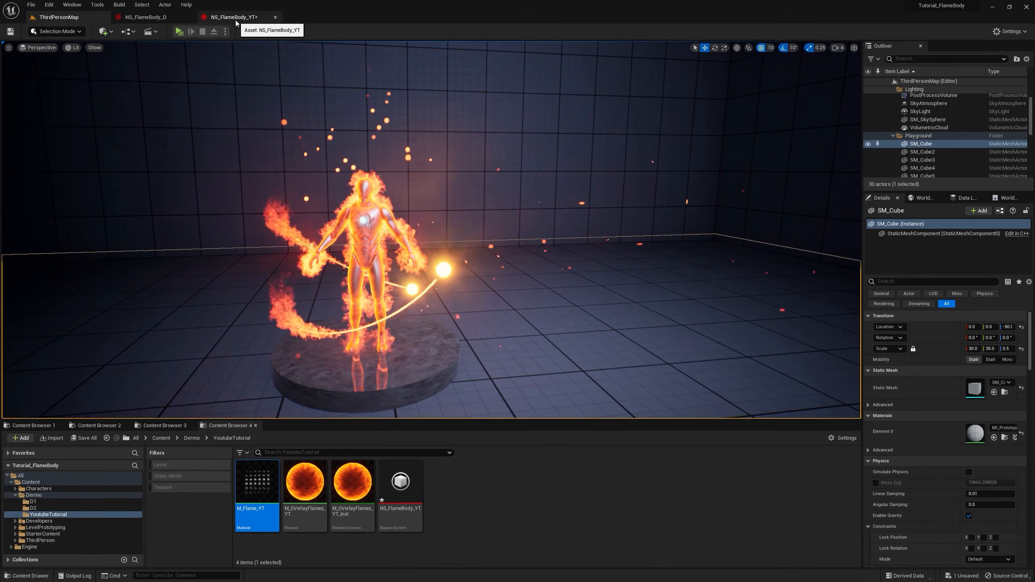
- Return to NS_FlameBody_YT and enable Local Space in the Fountain emitter's properties
{"action": "left_click", "coordinate": [236, 20]}
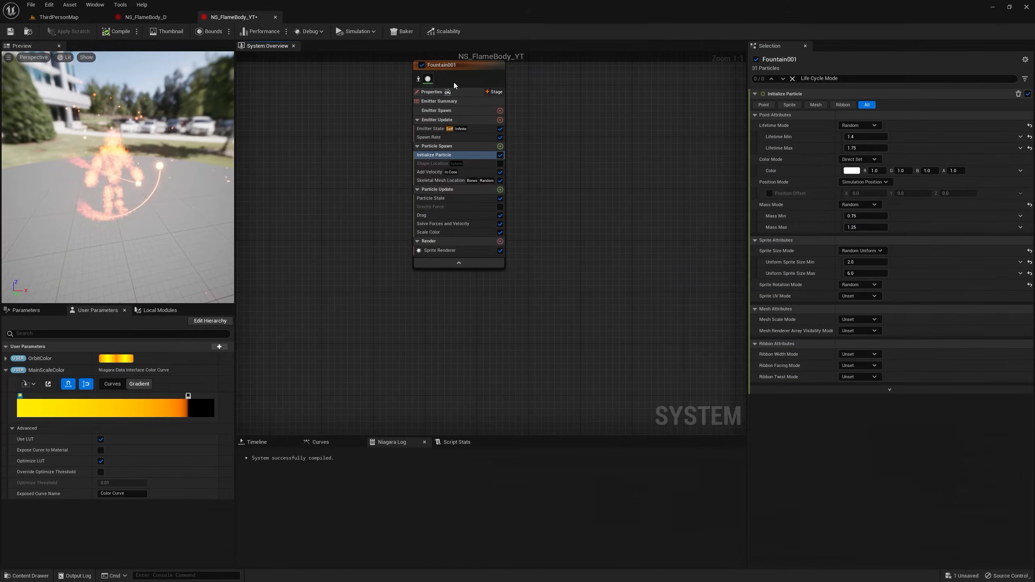
{"action": "left_click", "coordinate": [438, 91]}
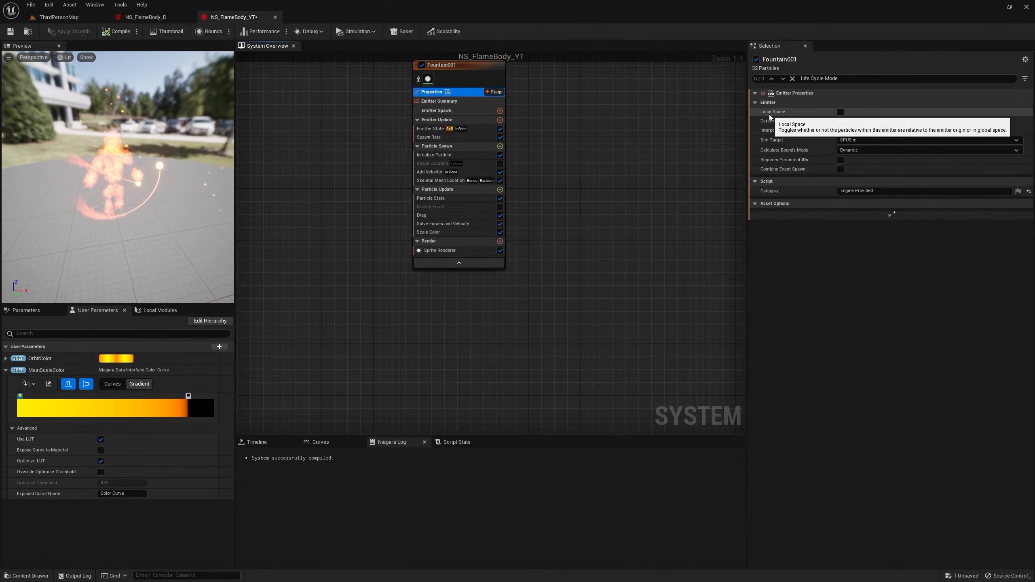
{"action": "left_click", "coordinate": [840, 111]}
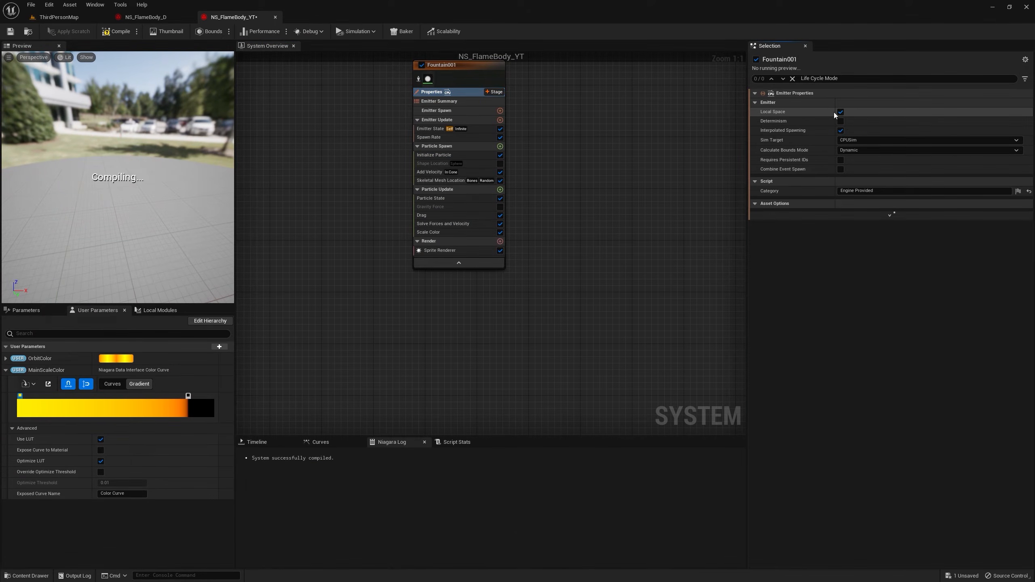
- Set the Alignment of the Fountain emitter's Sprite Renderer to Velocity Aligned
{"action": "left_click", "coordinate": [442, 251]}
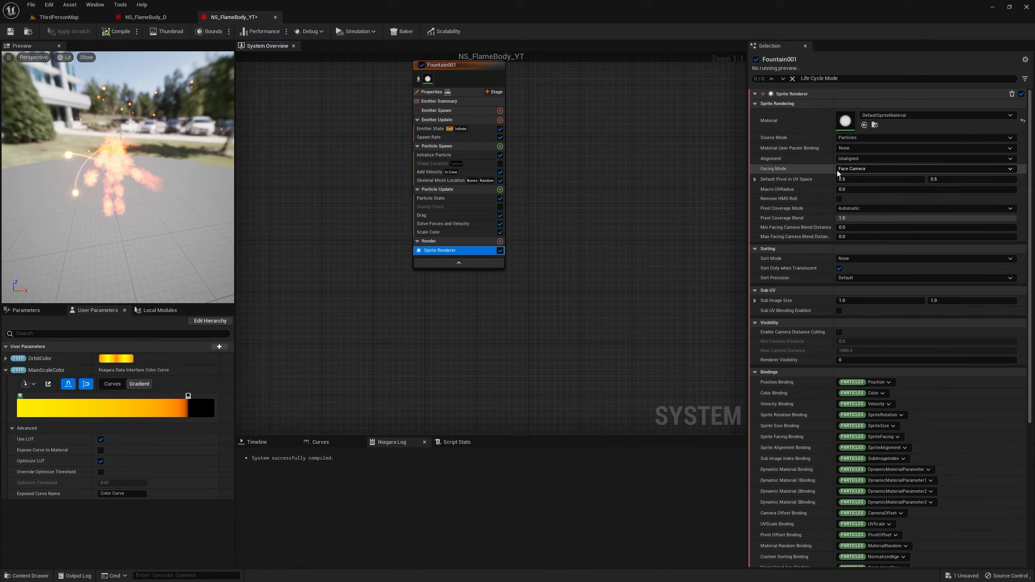
{"action": "left_click", "coordinate": [865, 159]}
{"action": "left_click", "coordinate": [856, 177]}
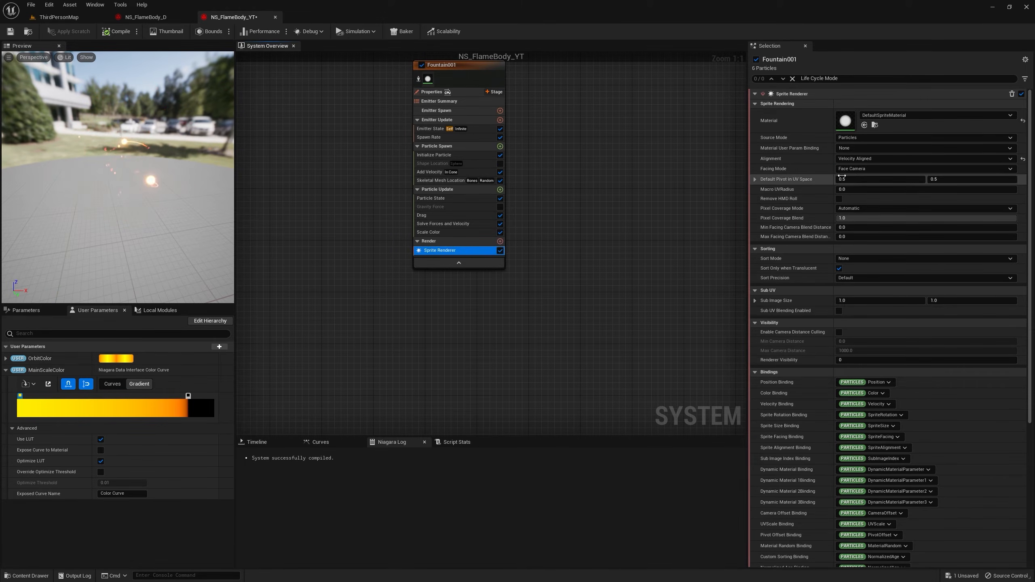
- Add a Scale Sprite Size by Speed module to the Fountain emitter's Particle Update
{"action": "right_click_drag", "start_coordinate": [646, 176], "coordinate": [673, 200]}
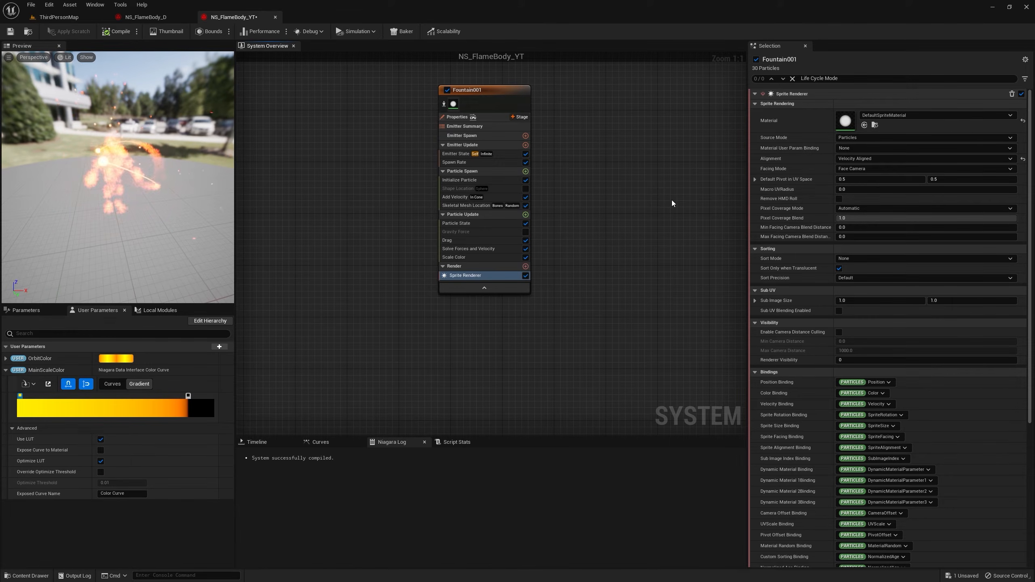
{"action": "left_click", "coordinate": [496, 215]}
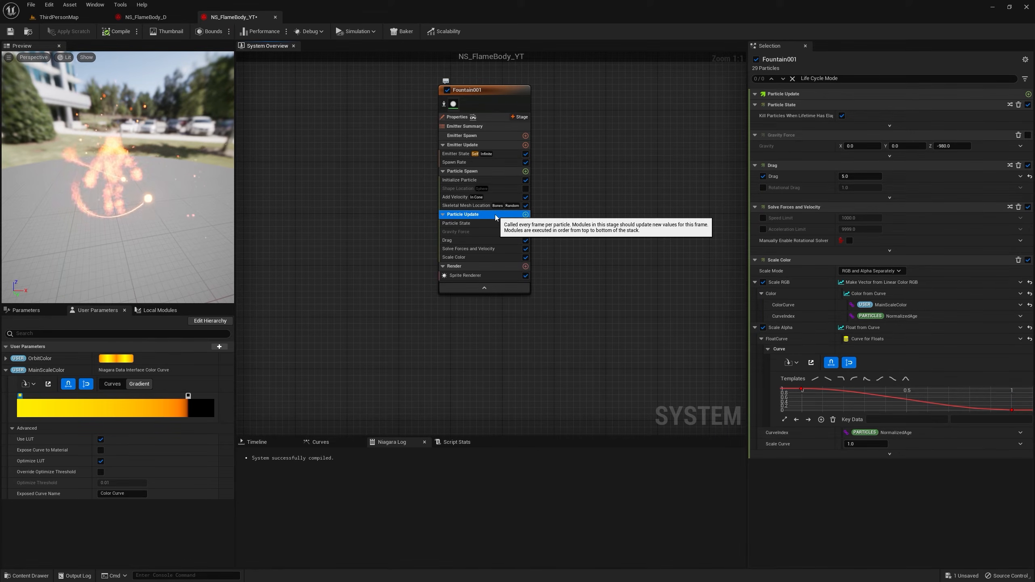
{"action": "left_click", "coordinate": [525, 215]}
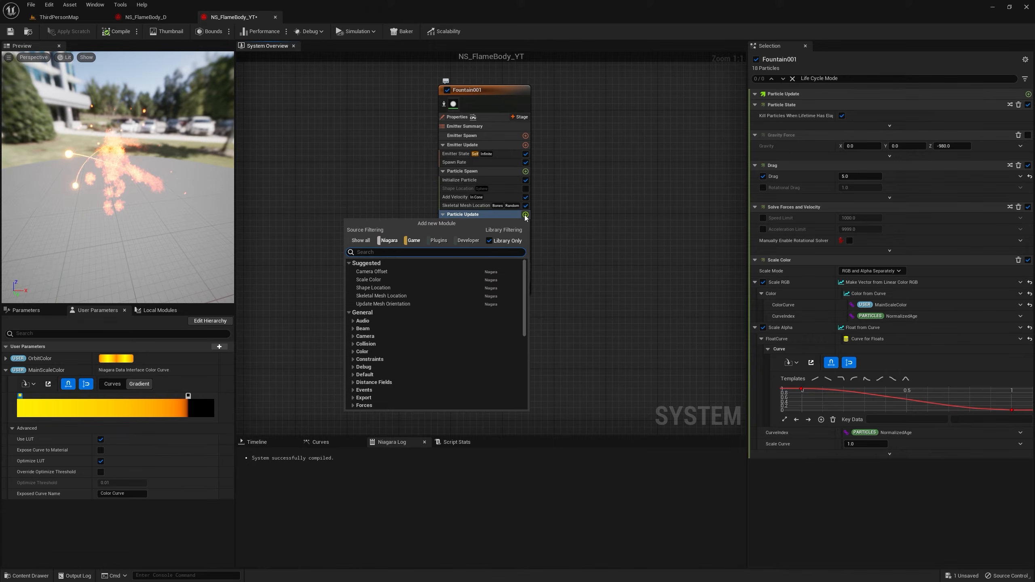
{"action": "type", "text": "scale by s"}
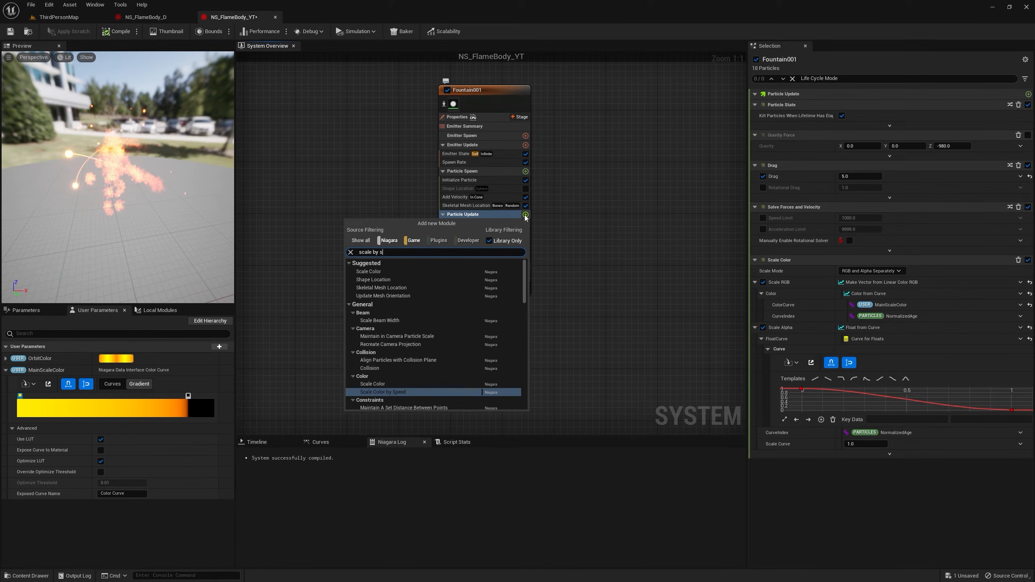
{"action": "type", "text": "peed"}
{"action": "left_click", "coordinate": [390, 302]}
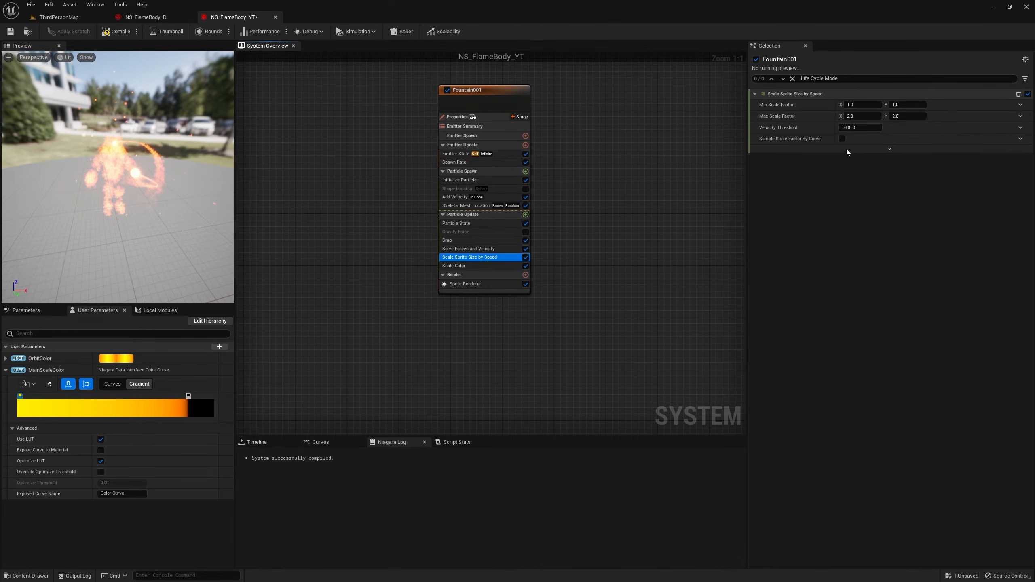
- Set the Fountain emitter's Min Scale Factor to 0.1 by 5 and Max Scale Factor to 0.2 by 8, and view the effect in ThirdPersonMap
{"action": "left_click", "coordinate": [864, 106]}
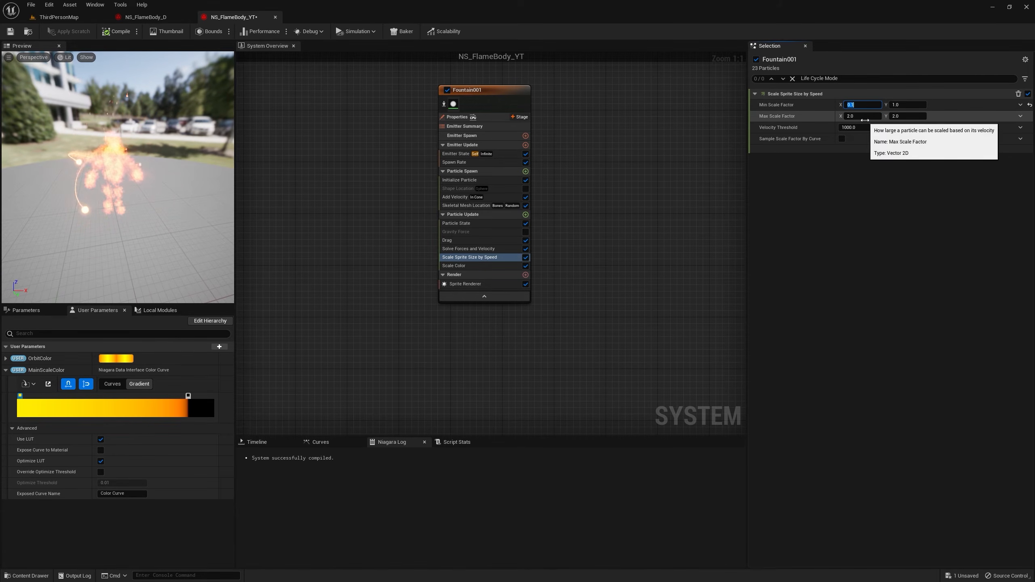
{"action": "left_click", "coordinate": [864, 117]}
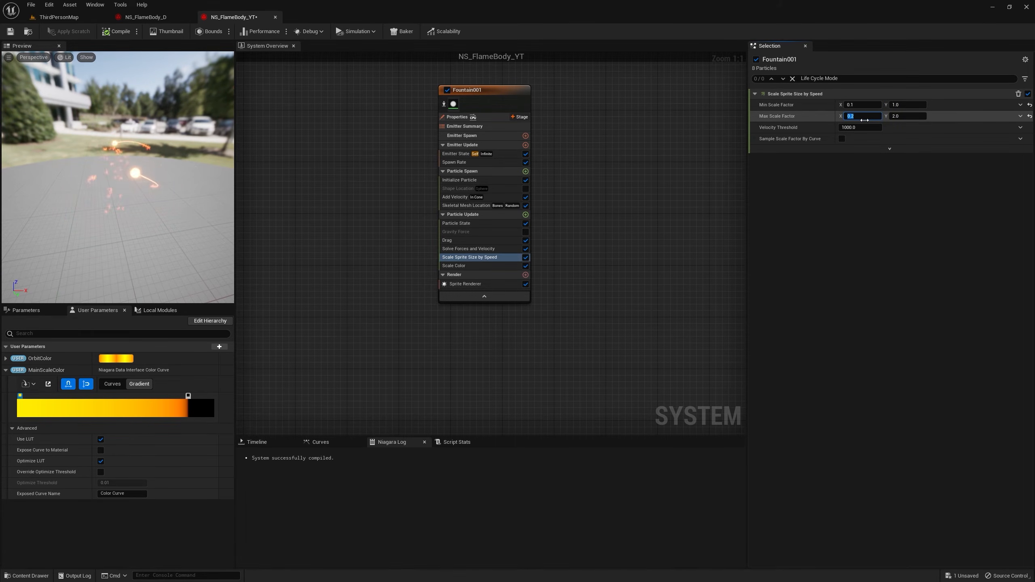
{"action": "left_click", "coordinate": [899, 105]}
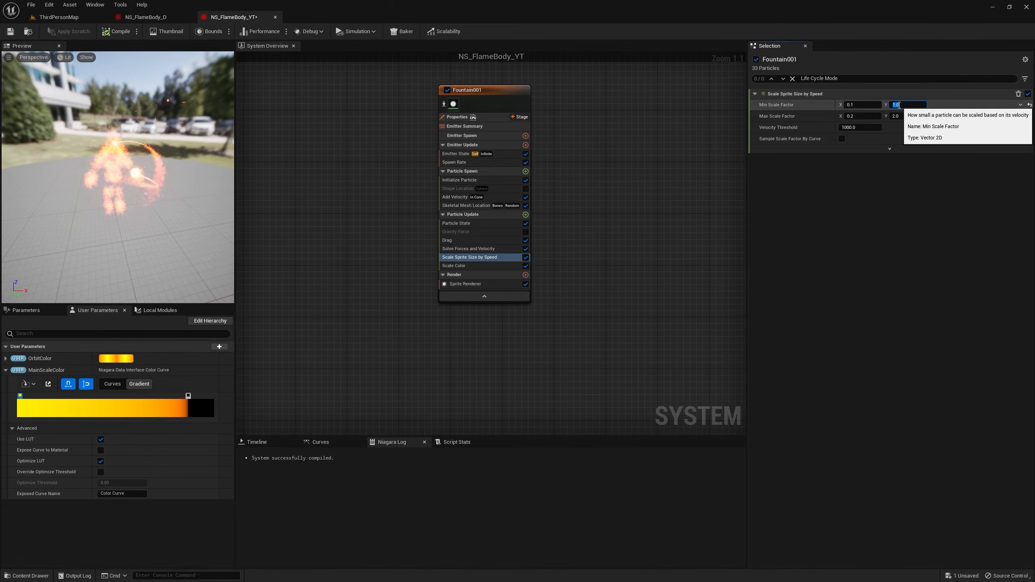
{"action": "type", "text": "5"}
{"action": "left_click", "coordinate": [907, 116]}
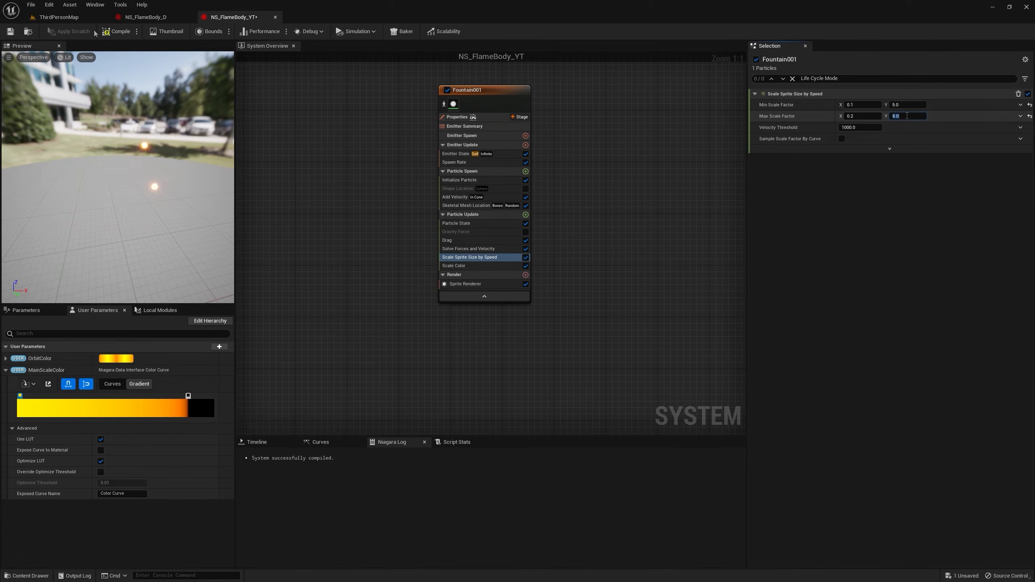
{"action": "left_click", "coordinate": [79, 20]}
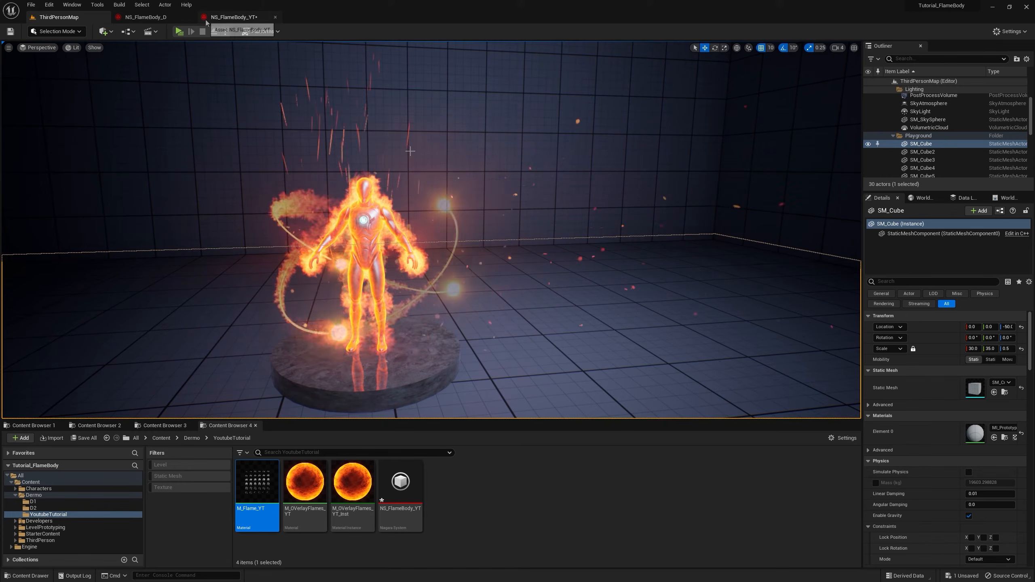
- In NS_FlameBody_YT, set the Fountain emitter's Drag to 3 and its Lifetime Min to 0.5 and Max to 1
{"action": "left_click", "coordinate": [226, 19]}
{"action": "left_click", "coordinate": [473, 240]}
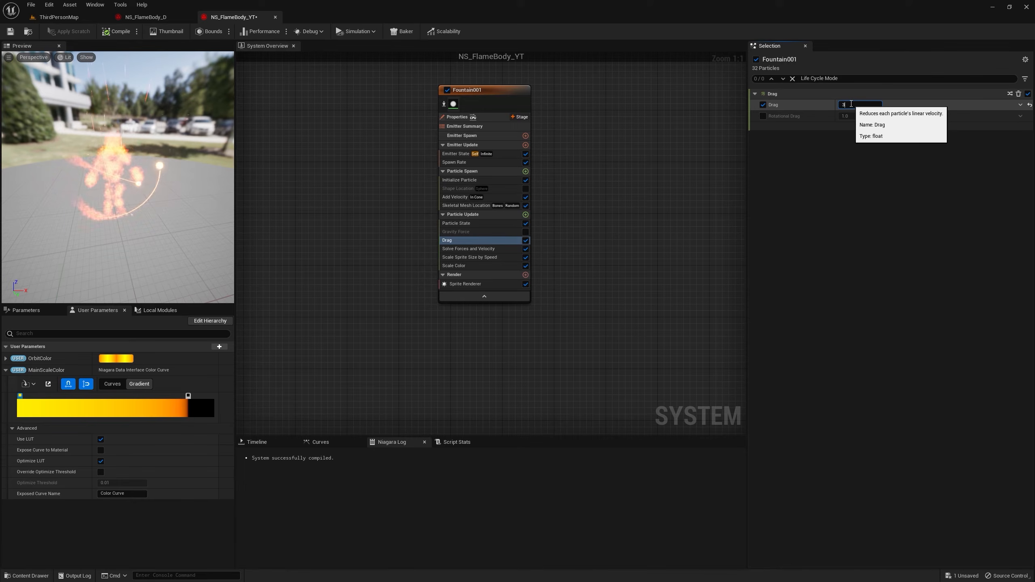
{"action": "left_click", "coordinate": [460, 180]}
{"action": "left_click", "coordinate": [860, 138]}
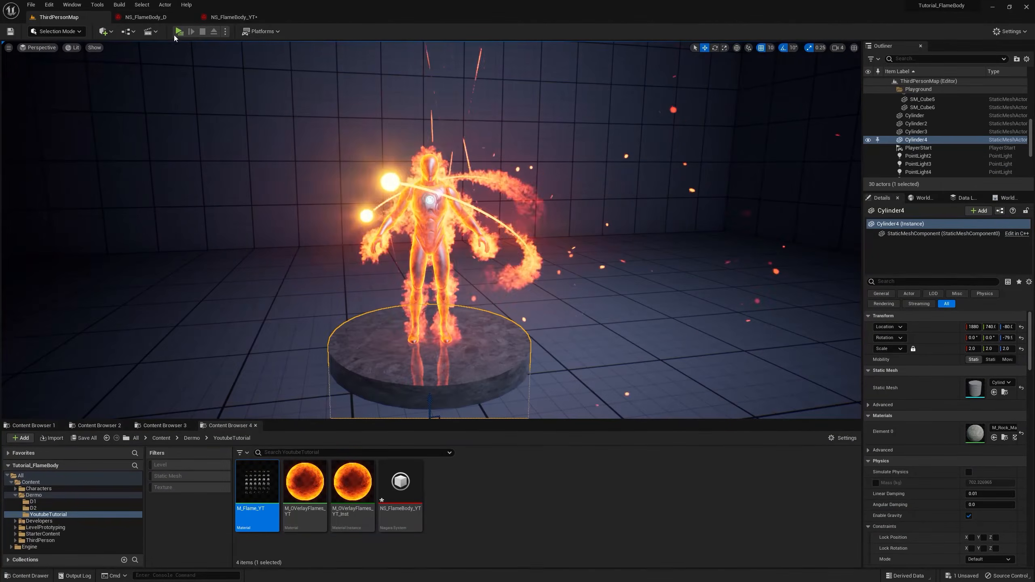
- Play ThirdPersonMap, walk up to the flaming character, examine it in the shader complexity view, and end the preview
{"action": "left_click", "coordinate": [178, 32]}
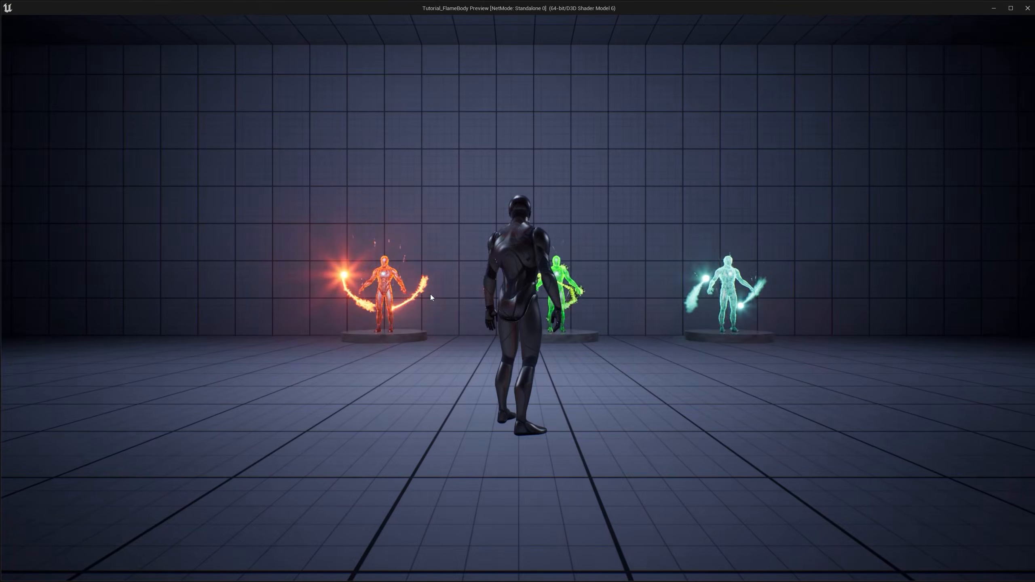
{"action": "key", "text": "w"}
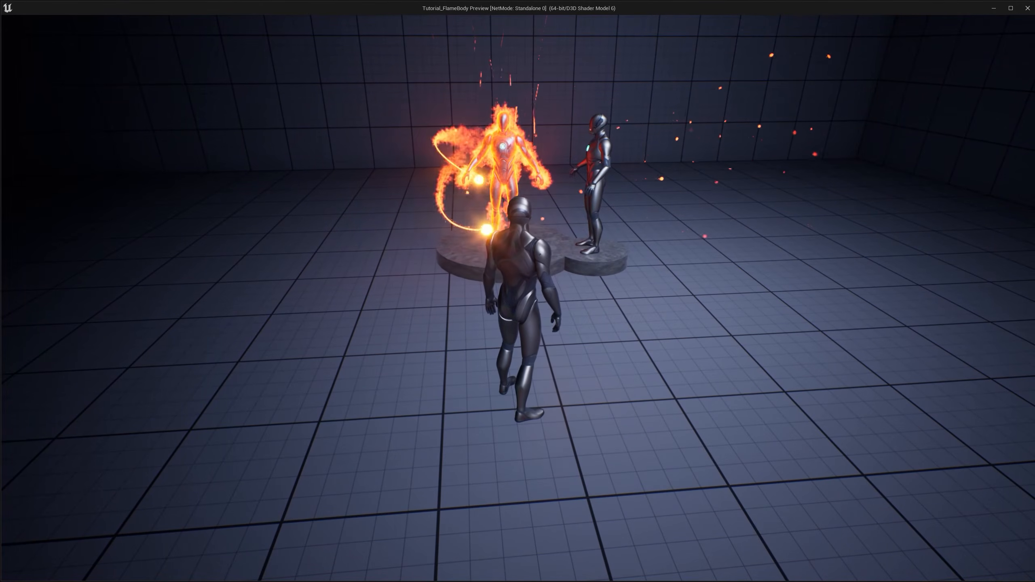
{"action": "key", "text": "F5"}
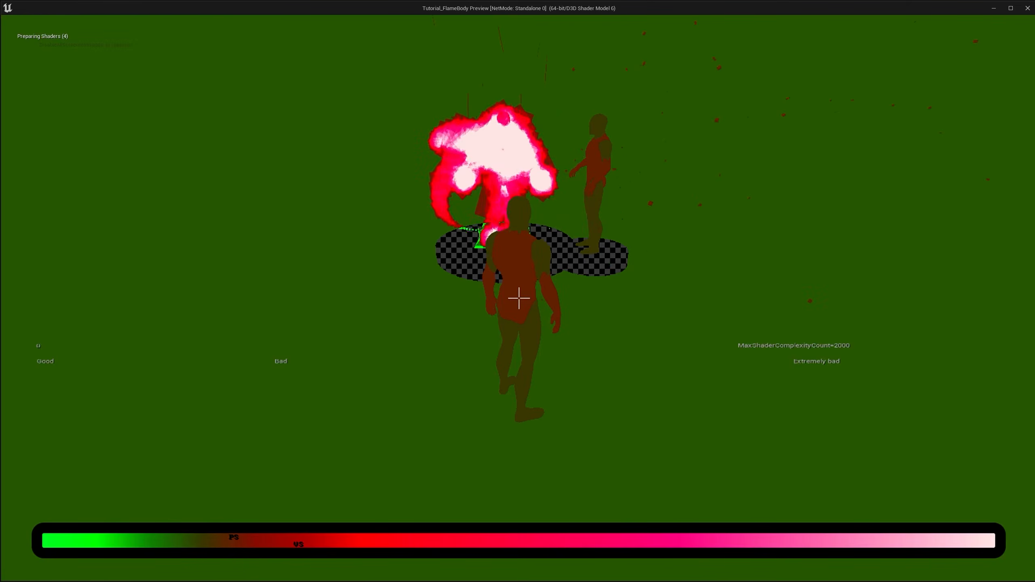
{"action": "key", "text": "w"}
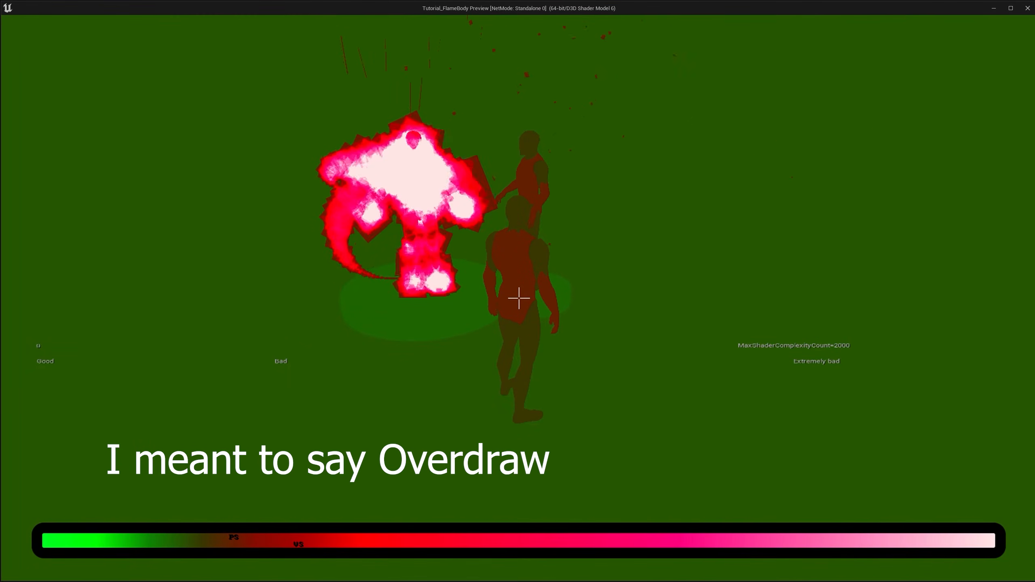
{"action": "key", "text": "Escape"}
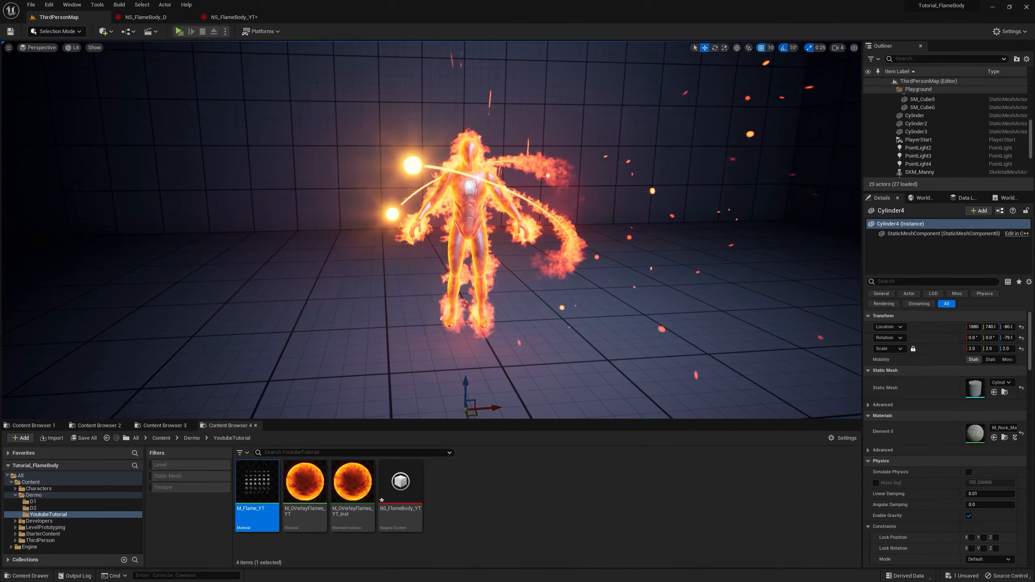
- Examine the MeshFlame emitter's Spawn Rate and Initialize Mesh Reproduction Sprite modules in NS_FlameBody_D, and inspect the flames up close in ThirdPersonMap
{"action": "left_click", "coordinate": [230, 18]}
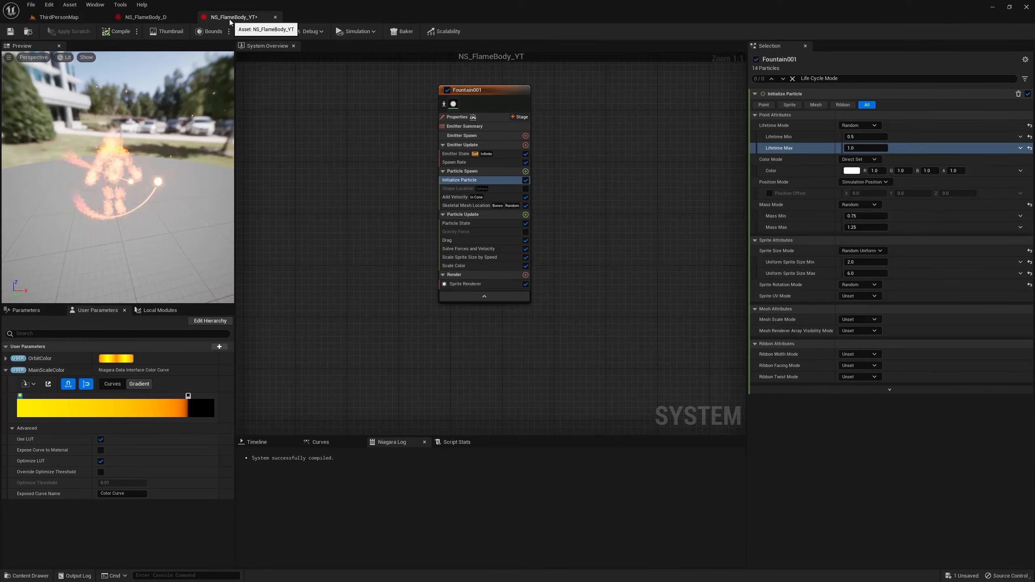
{"action": "left_click", "coordinate": [145, 17]}
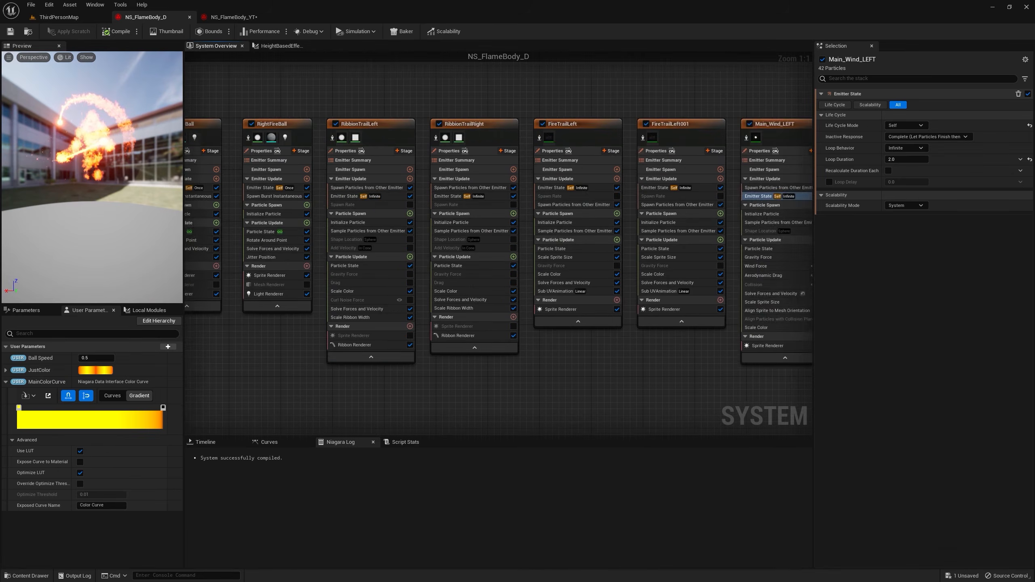
{"action": "left_click", "coordinate": [346, 171]}
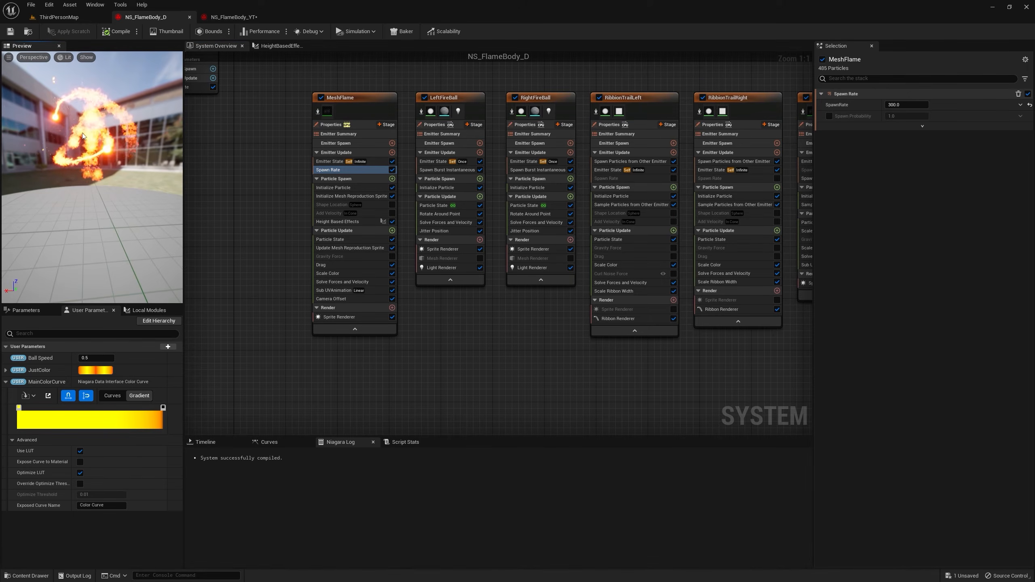
{"action": "left_click", "coordinate": [63, 17]}
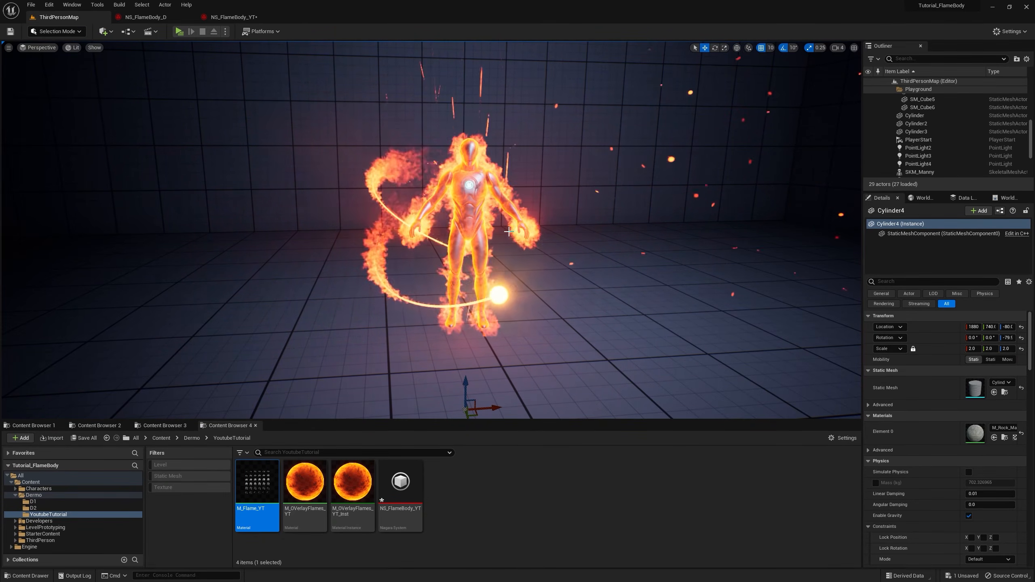
{"action": "scroll", "coordinate": [489, 228], "scroll_direction": "up", "scroll_amount": 5}
{"action": "right_click_drag", "start_coordinate": [489, 229], "coordinate": [538, 226]}
{"action": "right_click_drag", "start_coordinate": [369, 247], "coordinate": [268, 245]}
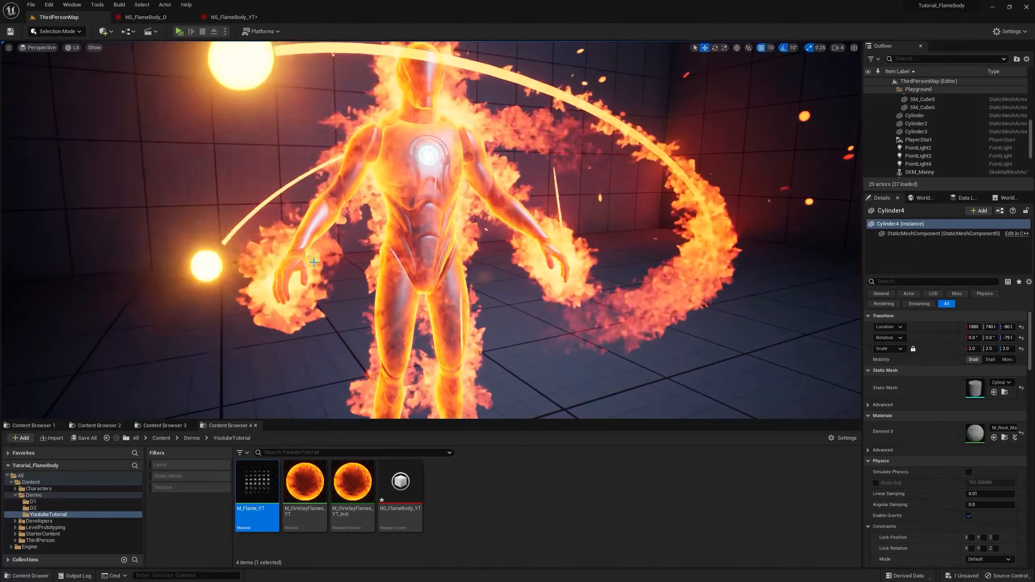
{"action": "left_click", "coordinate": [146, 16]}
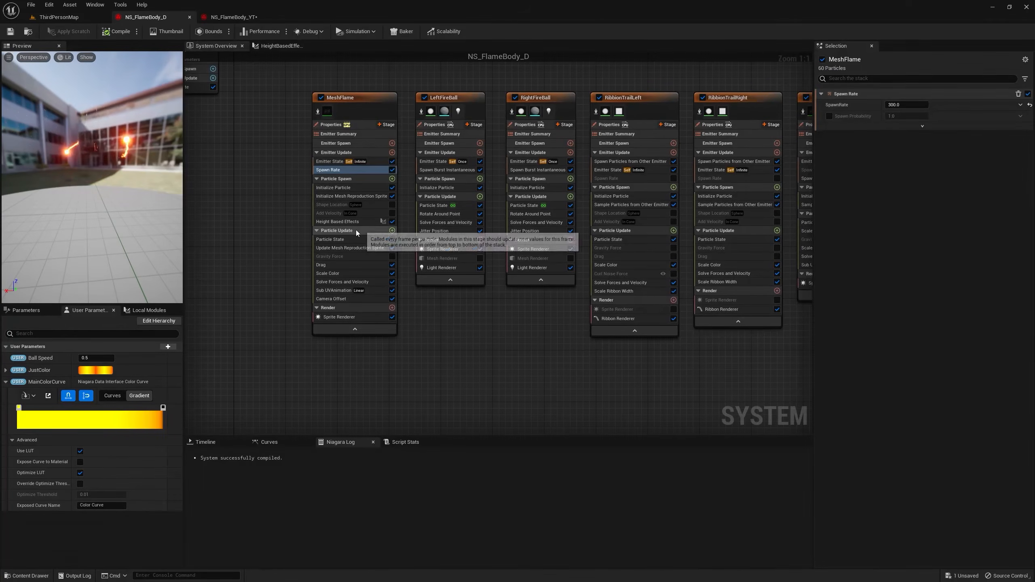
{"action": "left_click", "coordinate": [352, 196]}
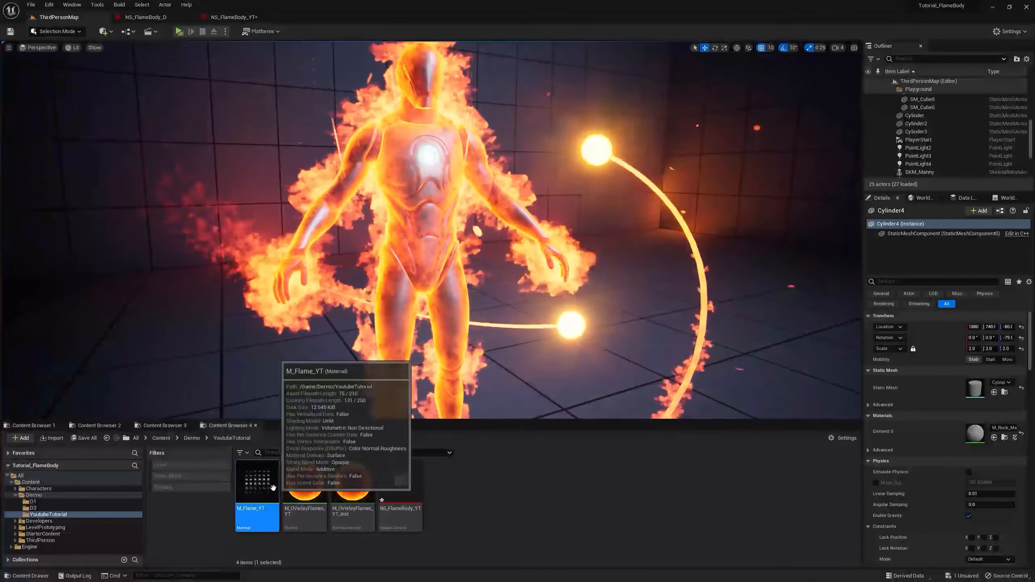
- Set M_Flame_YT's Blend Mode to Masked with the lower Multiply feeding Opacity Mask, and check its shader complexity in the level preview
{"action": "double_click", "coordinate": [262, 488]}
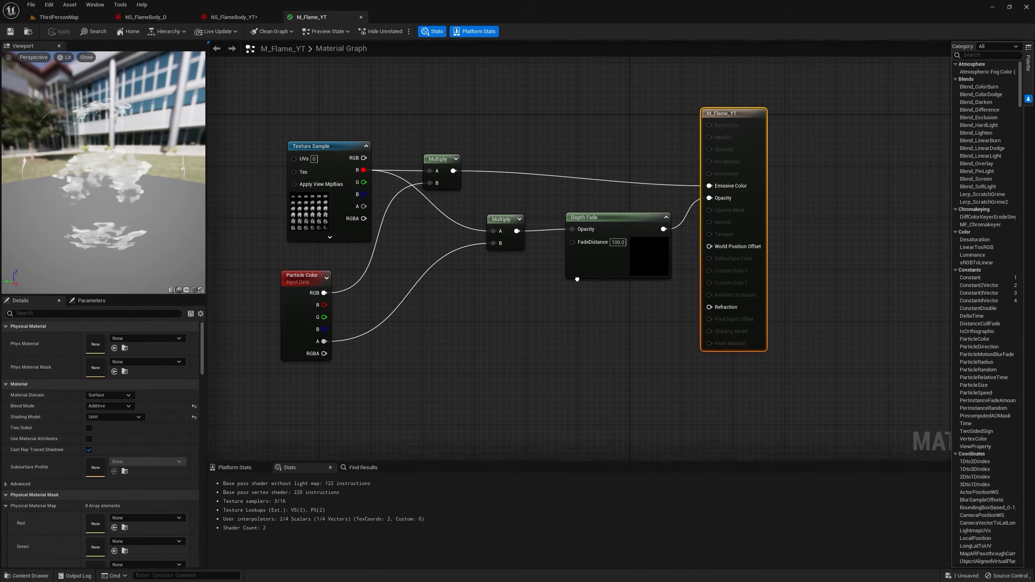
{"action": "left_click_drag", "start_coordinate": [757, 152], "coordinate": [759, 152]}
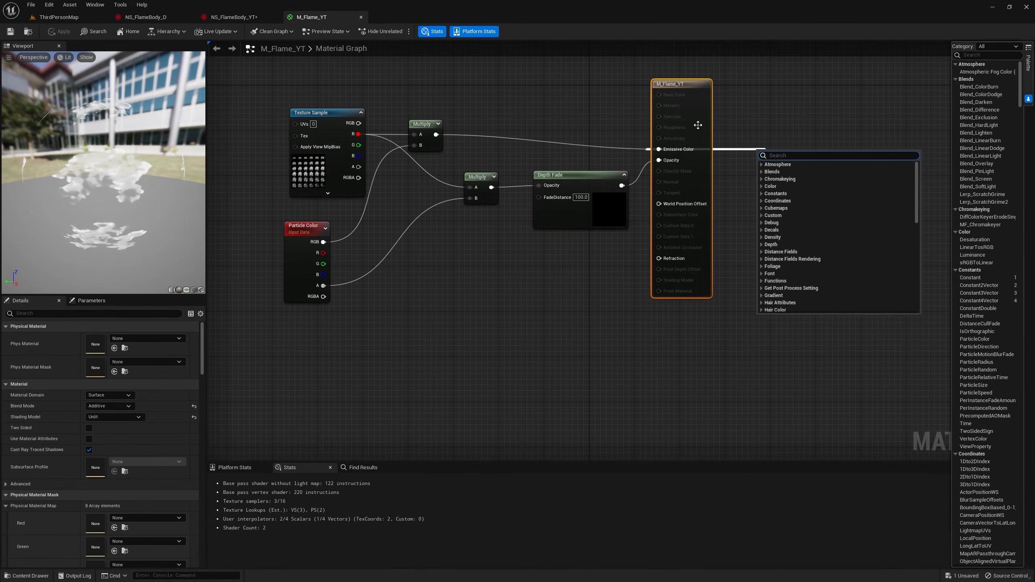
{"action": "left_click_drag", "start_coordinate": [697, 123], "coordinate": [754, 117]}
{"action": "left_click", "coordinate": [104, 407]}
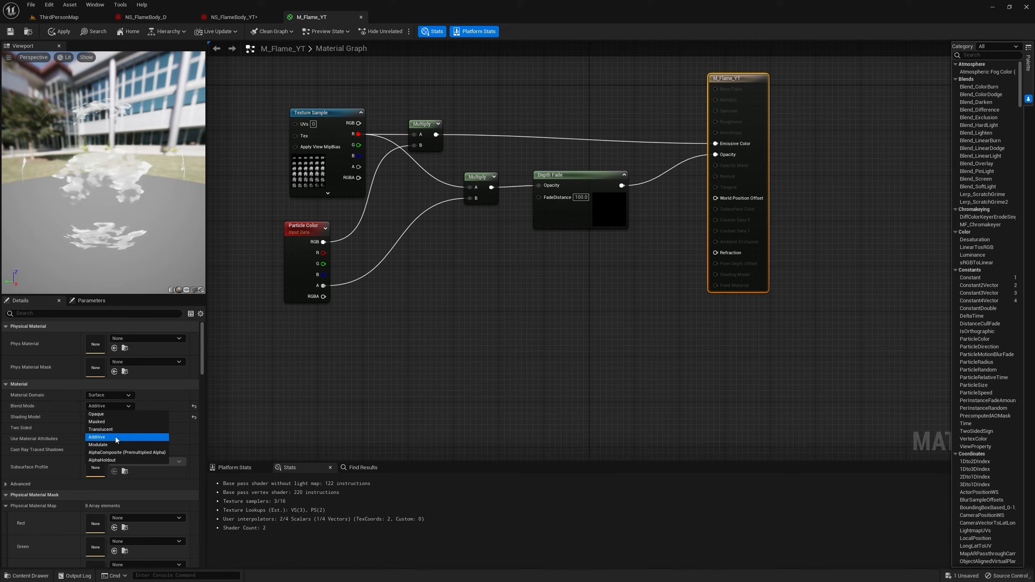
{"action": "left_click", "coordinate": [110, 422]}
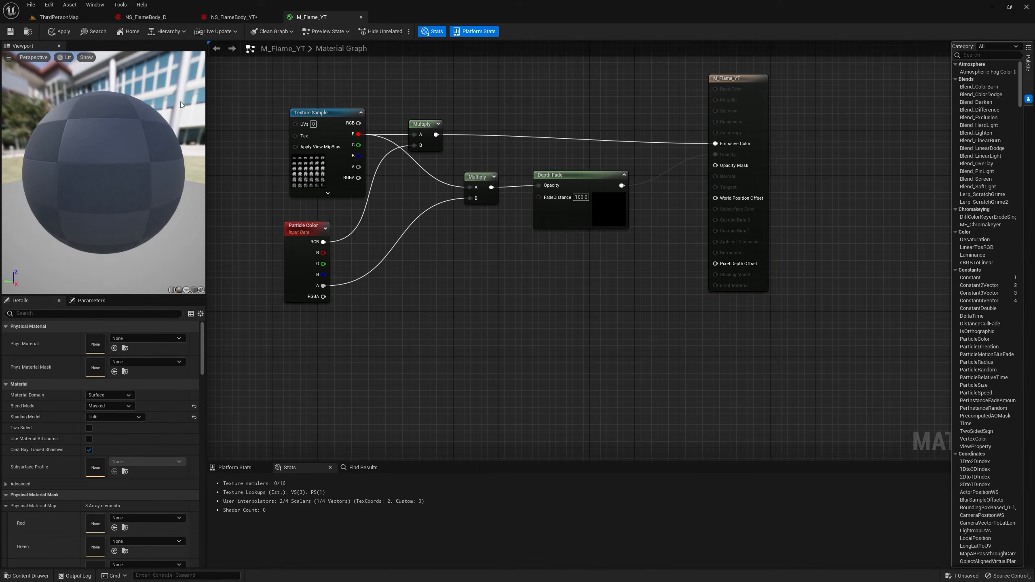
{"action": "left_click_drag", "start_coordinate": [732, 171], "coordinate": [731, 167]}
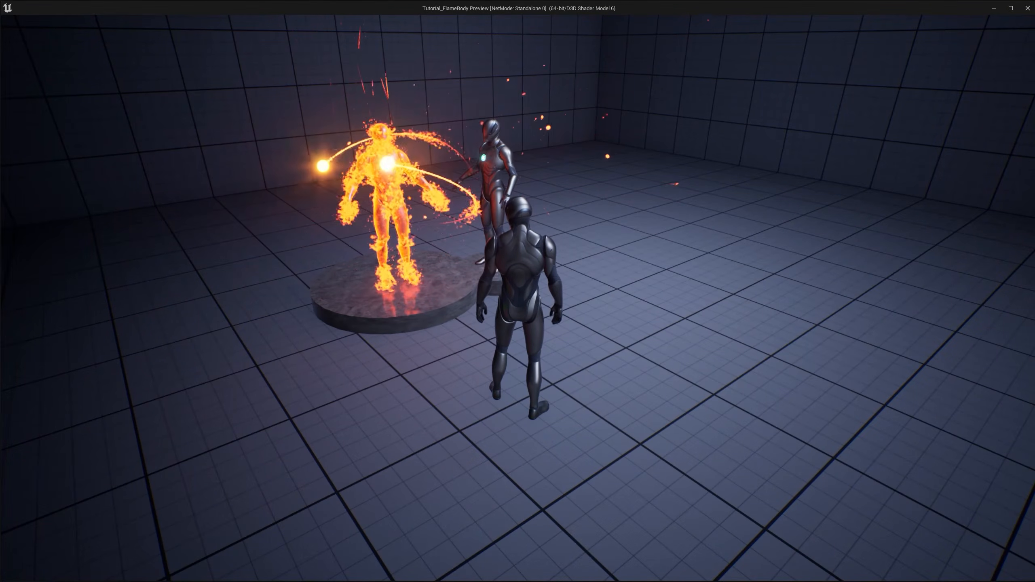
{"action": "key", "text": "F5"}
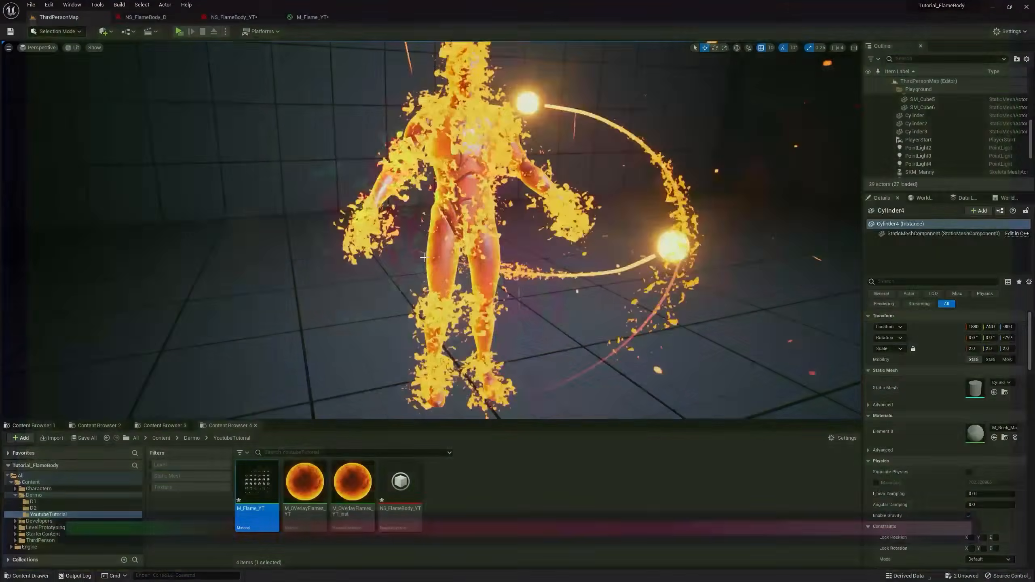
- In M_Flame_YT, insert a DitherTemporalAA node between the lower Multiply, wired to Alpha Threshold, and the Opacity Mask, and apply the material
{"action": "left_click", "coordinate": [311, 18]}
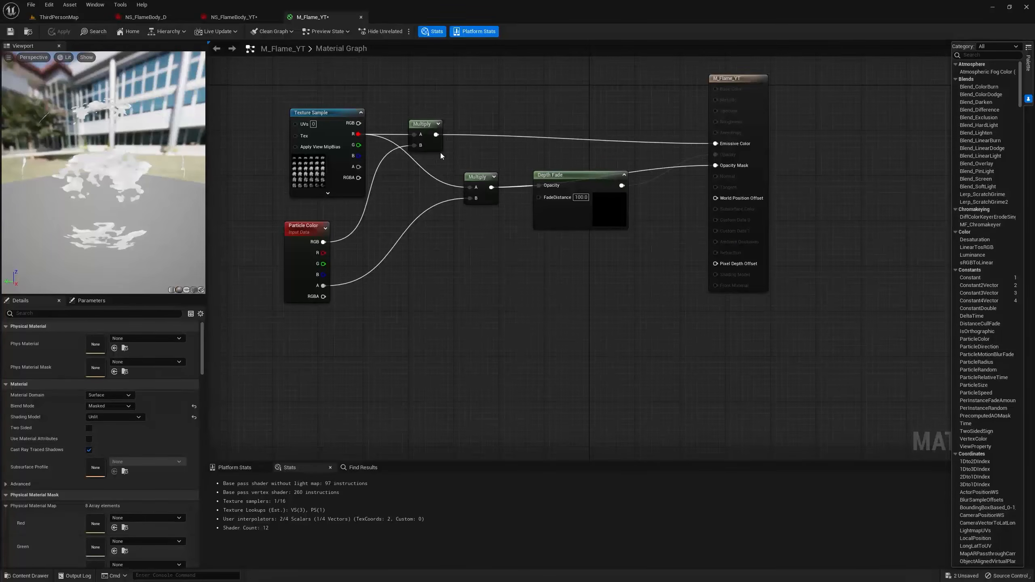
{"action": "right_click", "coordinate": [493, 287]}
{"action": "type", "text": "dither"}
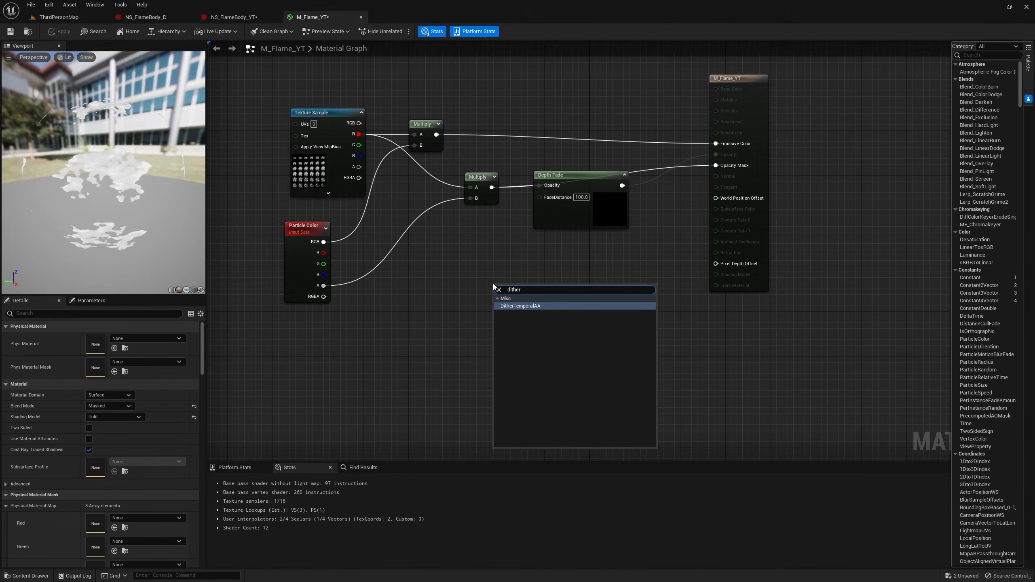
{"action": "key", "text": "Return"}
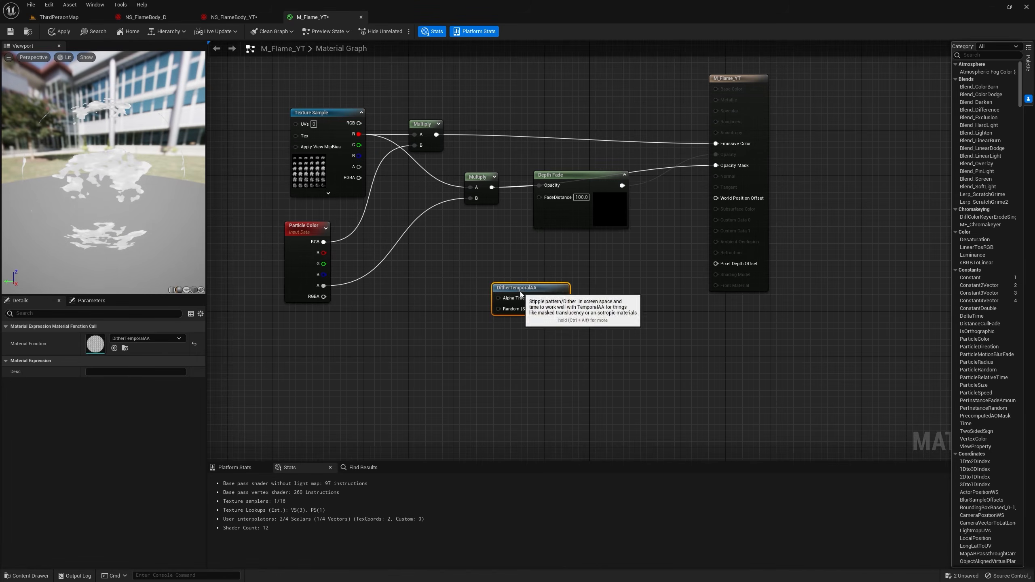
{"action": "left_click_drag", "start_coordinate": [521, 294], "coordinate": [585, 265]}
{"action": "left_click_drag", "start_coordinate": [492, 188], "coordinate": [492, 191]}
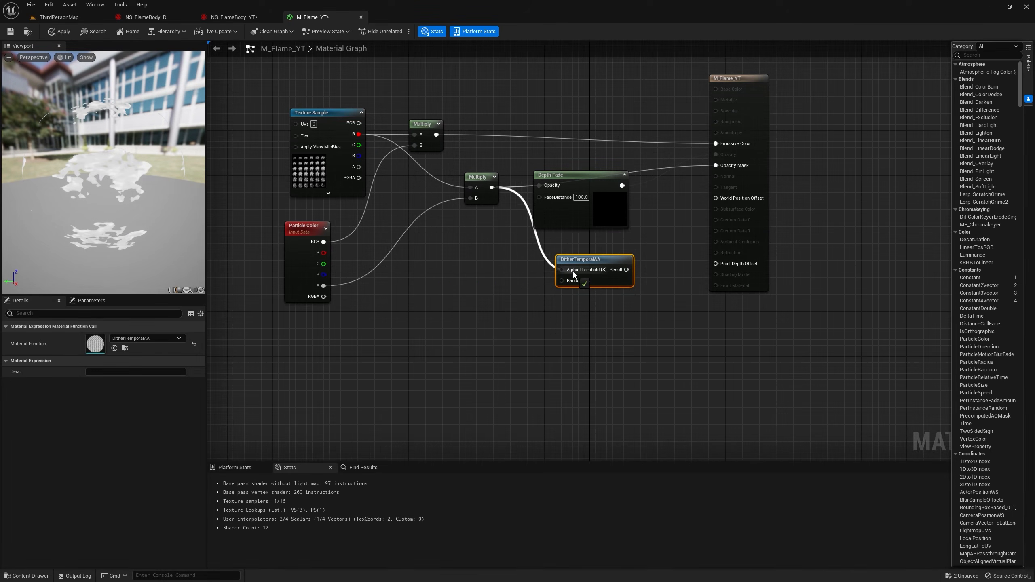
{"action": "left_click_drag", "start_coordinate": [626, 270], "coordinate": [683, 228]}
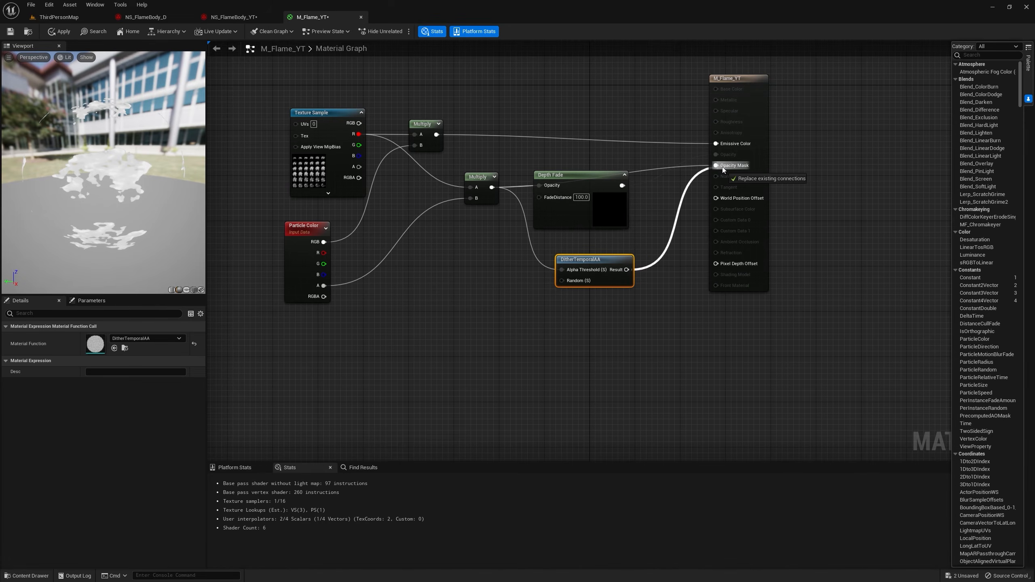
{"action": "left_click_drag", "start_coordinate": [723, 171], "coordinate": [721, 167]}
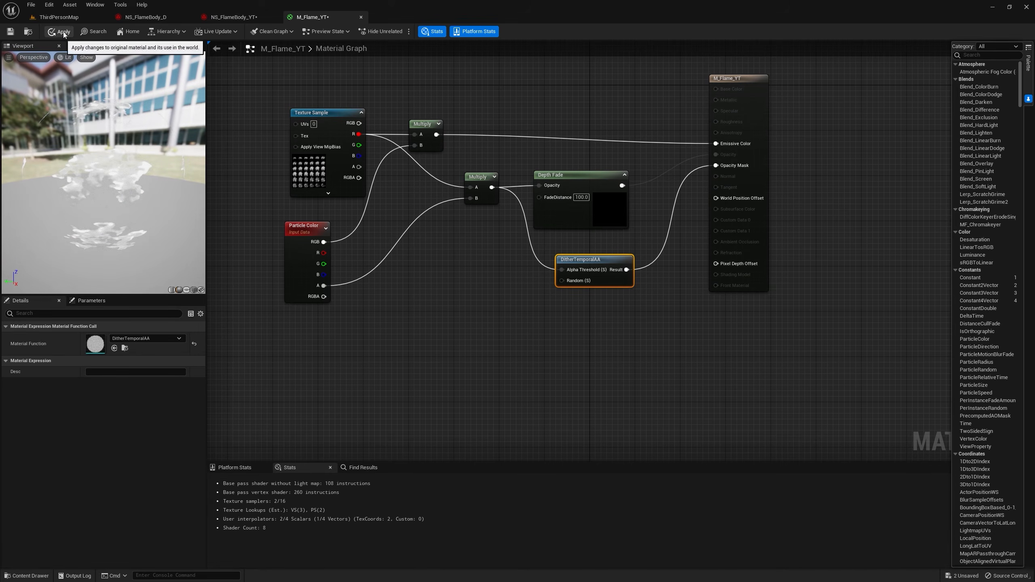
{"action": "left_click", "coordinate": [63, 33]}
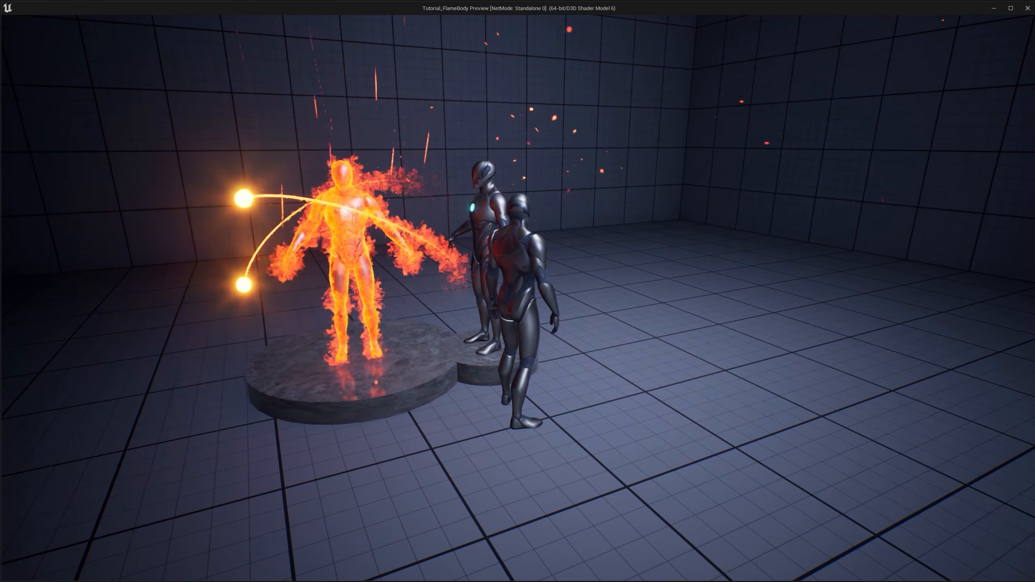
- Examine the dithered flames in the playing level in the shader complexity view and return to the normal view
{"action": "key", "text": "s"}
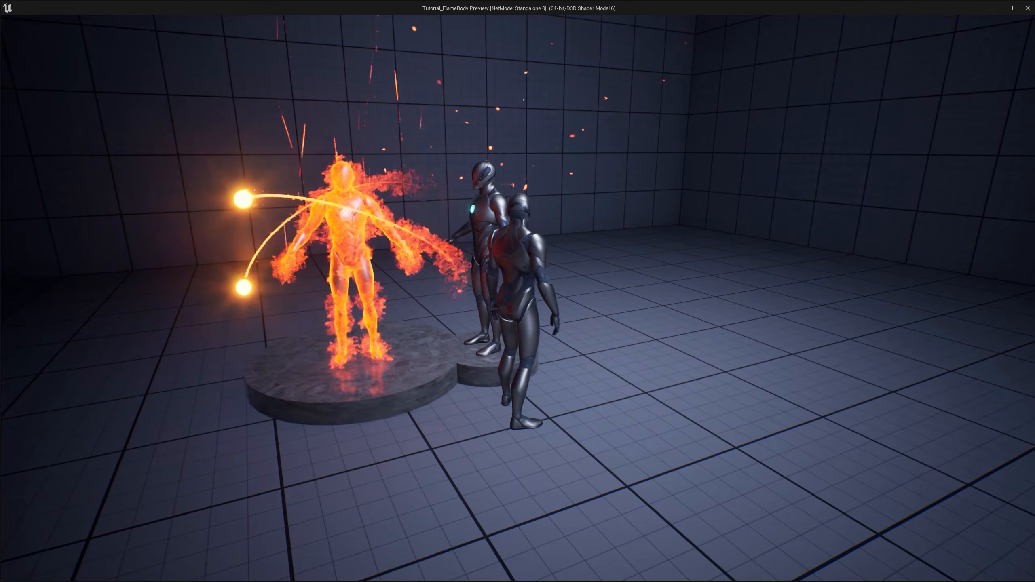
{"action": "key", "text": "F5"}
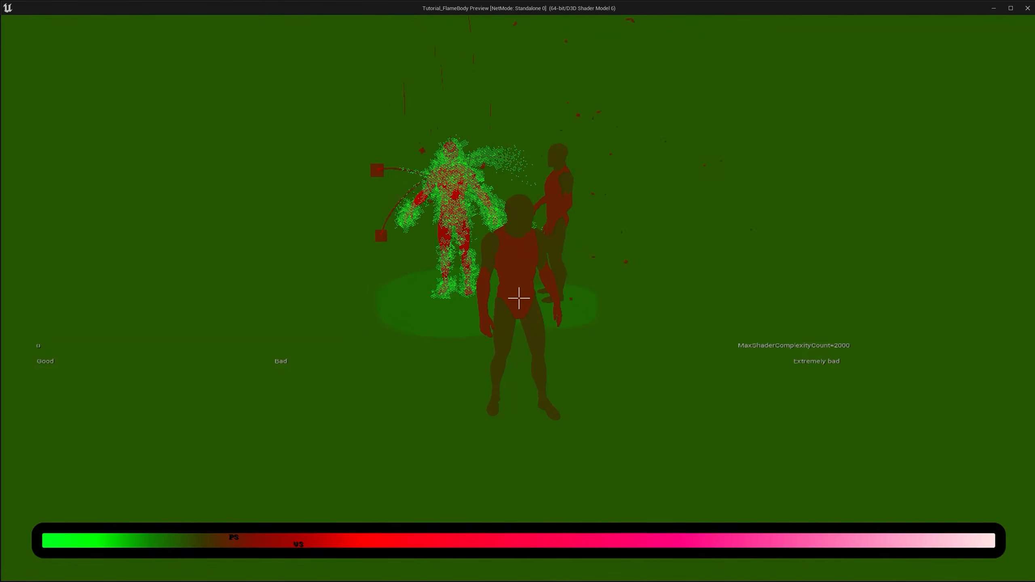
{"action": "key", "text": "F4"}
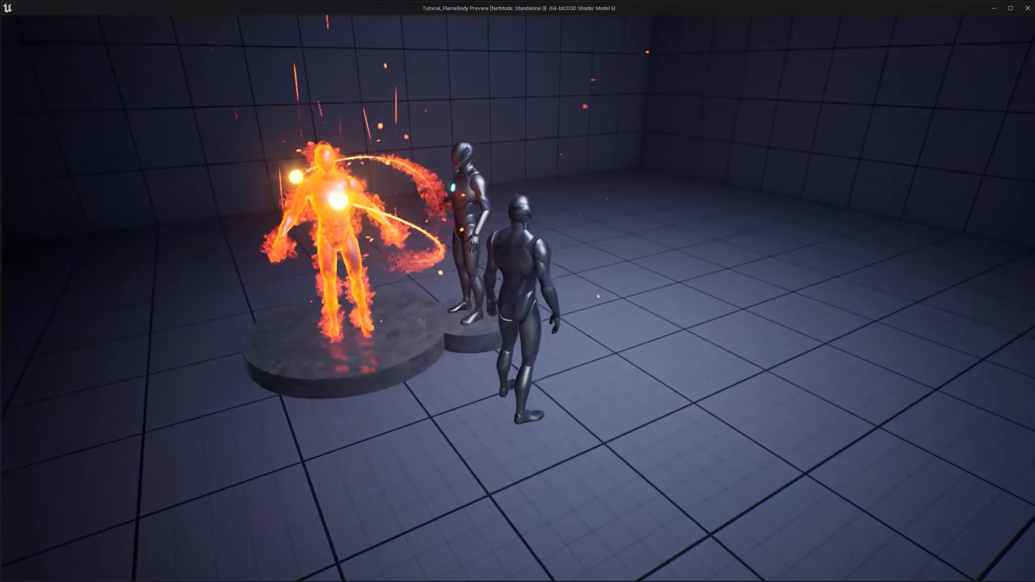
{"action": "key", "text": "s"}
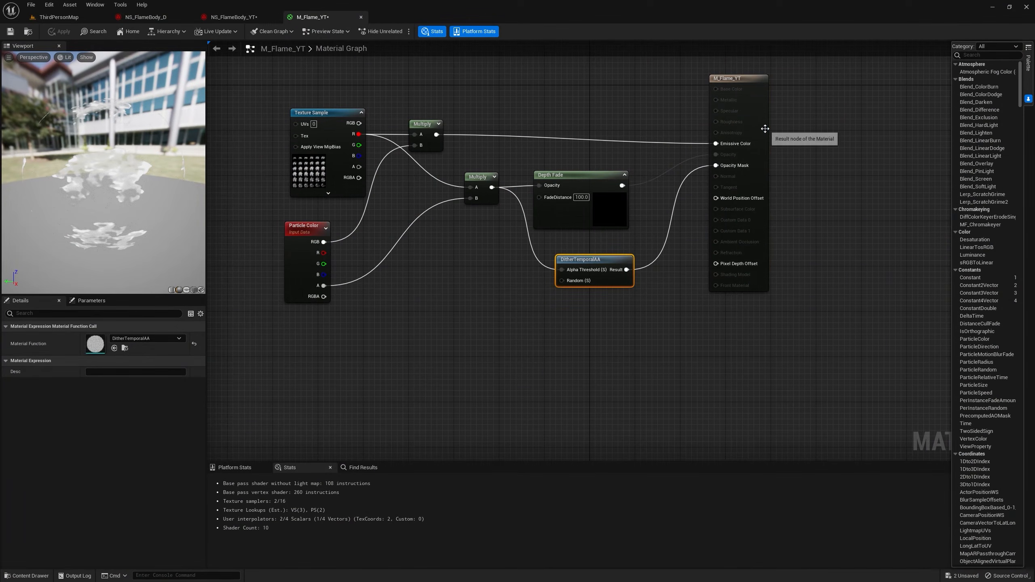
{"action": "left_click", "coordinate": [765, 129]}
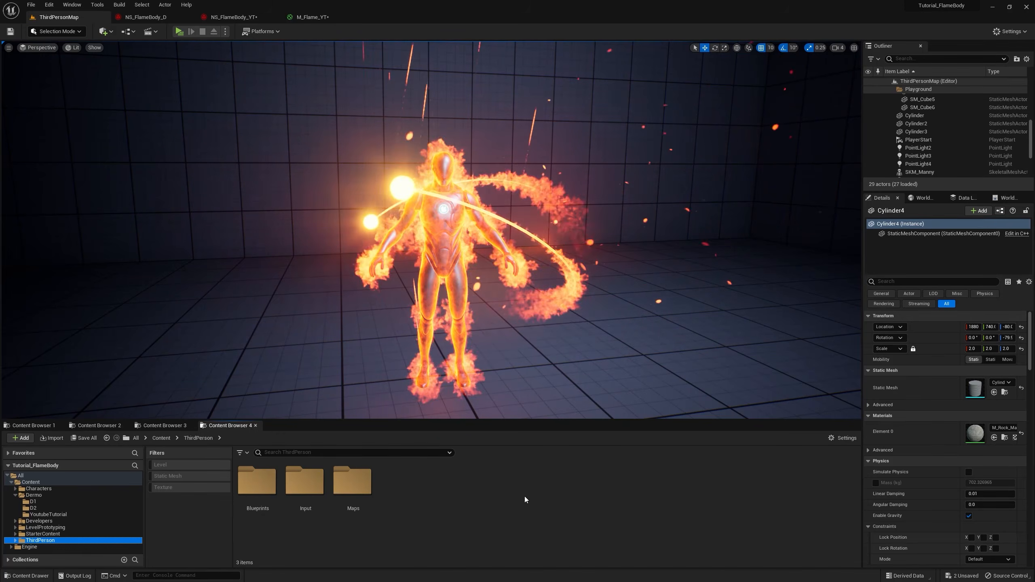
- Open the BP_ThirdPersonCharacter blueprint from the ThirdPerson Blueprints folder
{"action": "left_click", "coordinate": [245, 494]}
{"action": "double_click", "coordinate": [246, 495]}
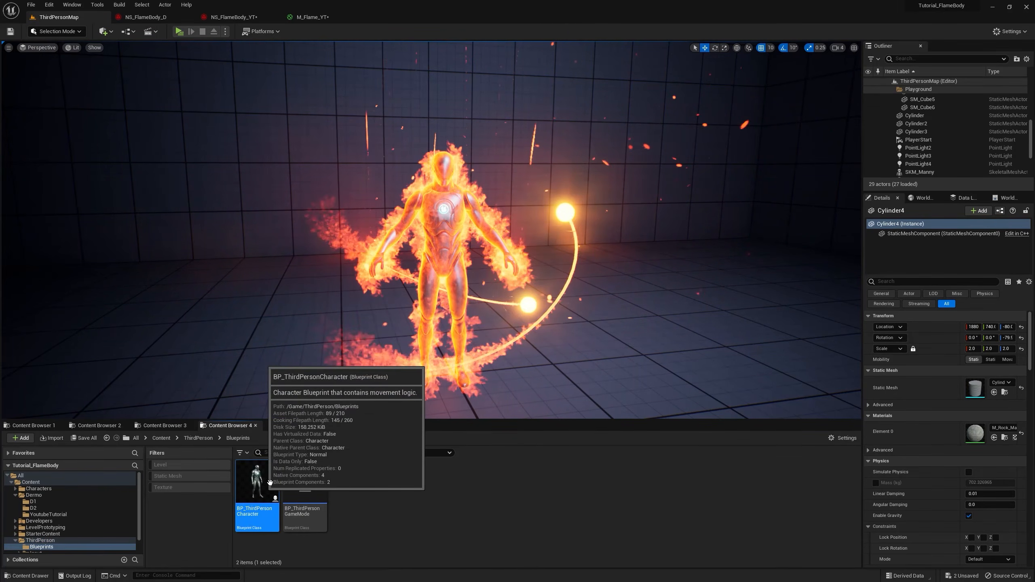
{"action": "double_click", "coordinate": [257, 485]}
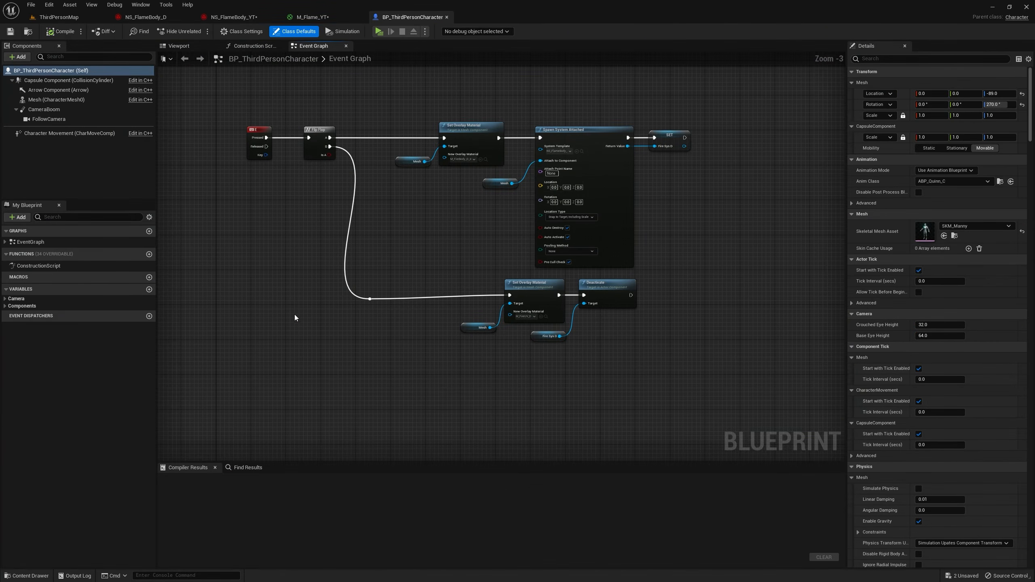
- Add an R keyboard event below the existing event graph nodes and connect its Pressed output to a new Flip Flop node
{"action": "right_click", "coordinate": [273, 329]}
{"action": "type", "text": "R key"}
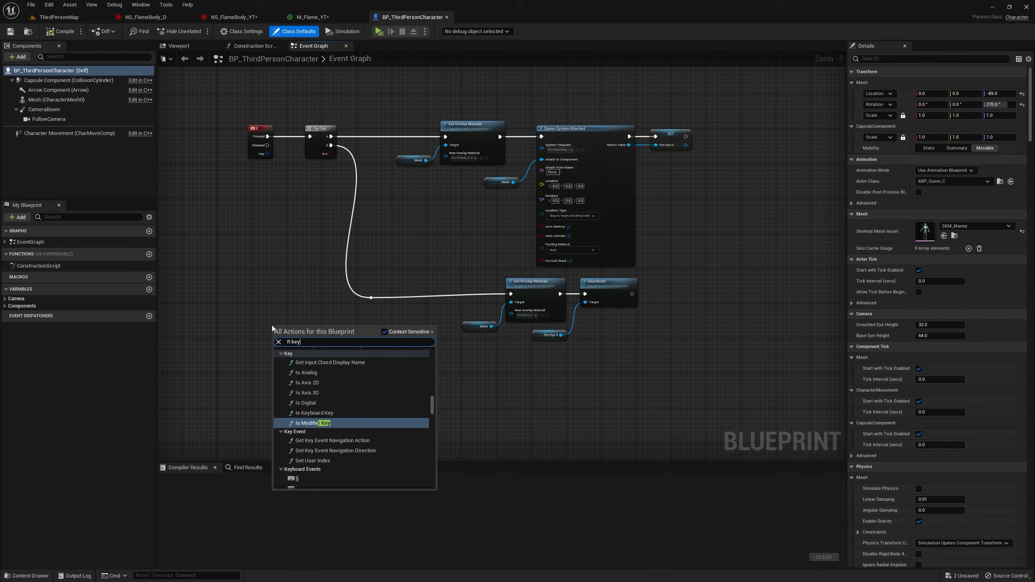
{"action": "type", "text": "b"}
{"action": "left_click_drag", "start_coordinate": [266, 299], "coordinate": [322, 290]}
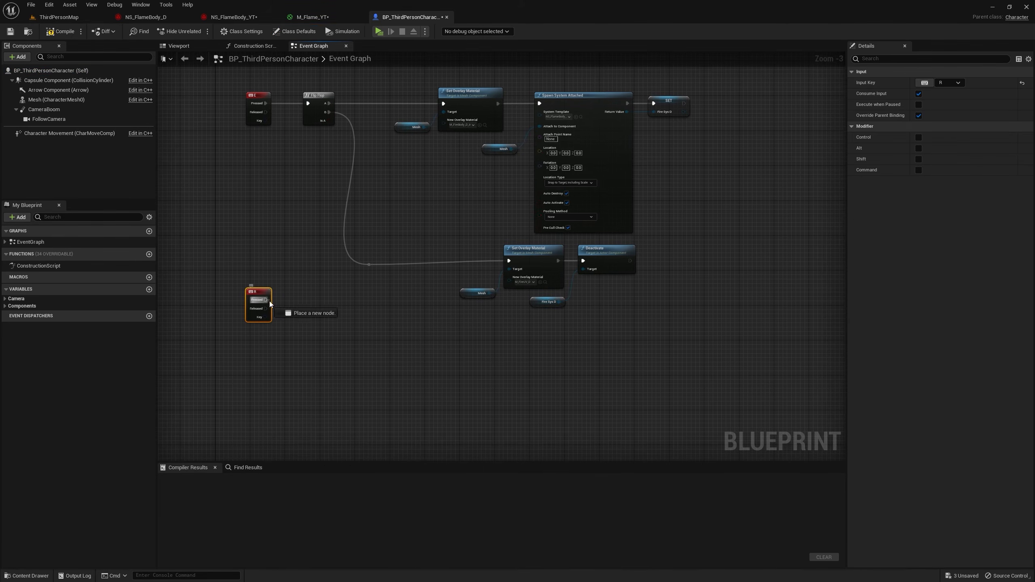
{"action": "type", "text": "flip"}
{"action": "key", "text": "Return"}
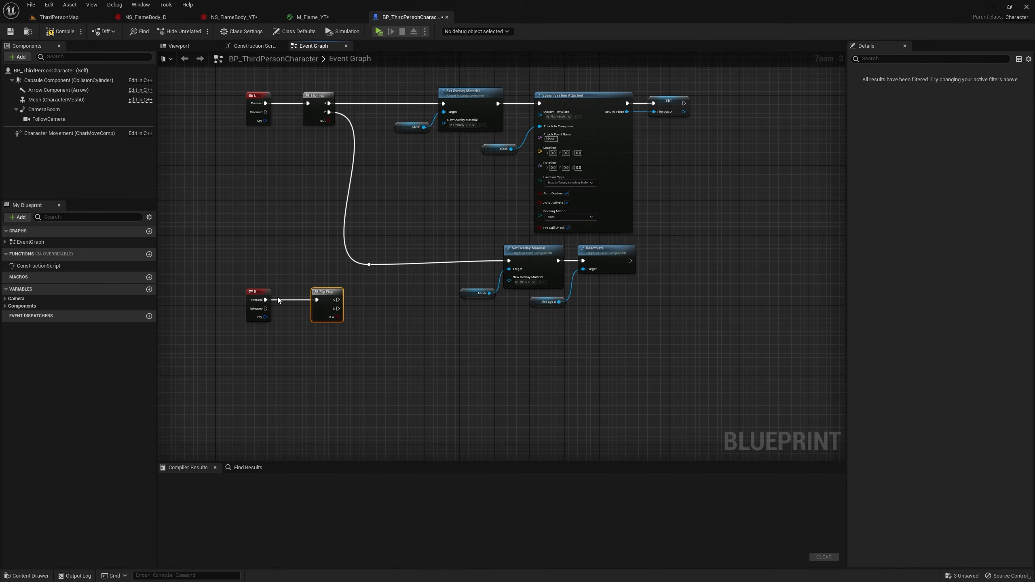
{"action": "scroll", "coordinate": [276, 298], "scroll_direction": "up", "scroll_amount": 3}
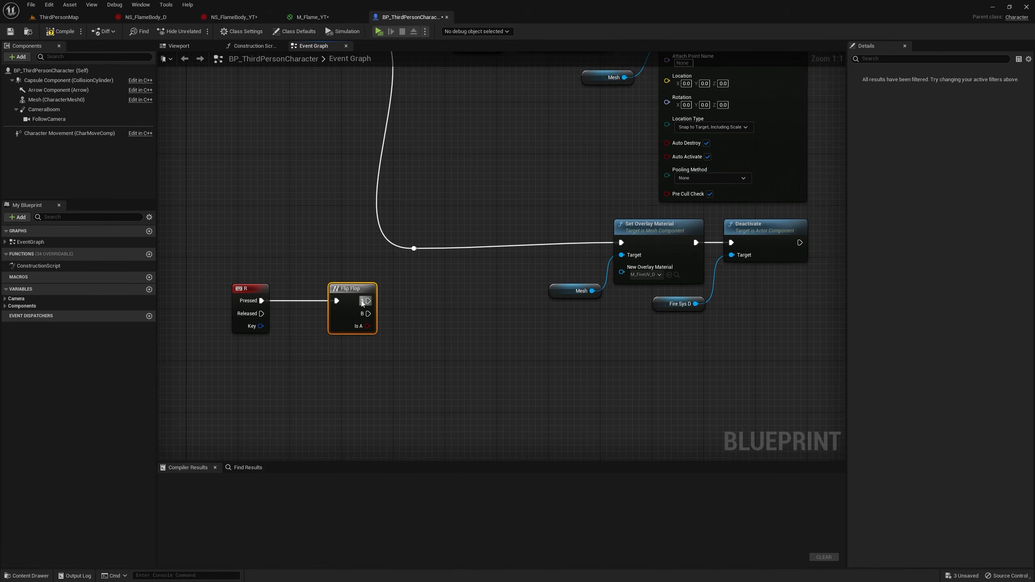
{"action": "left_click_drag", "start_coordinate": [478, 265], "coordinate": [478, 264]}
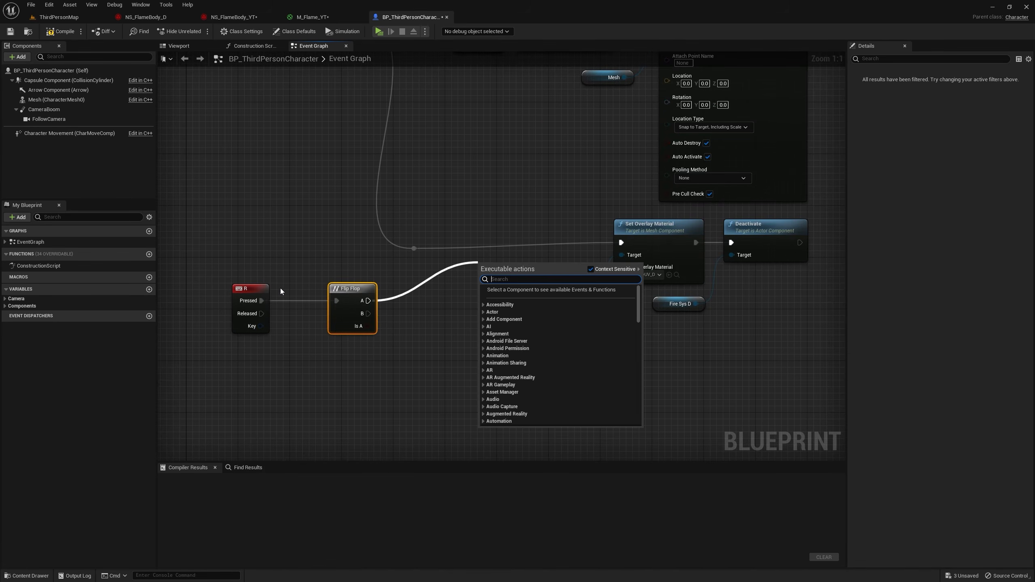
{"action": "left_click", "coordinate": [394, 320]}
{"action": "left_click_drag", "start_coordinate": [457, 356], "coordinate": [455, 354]}
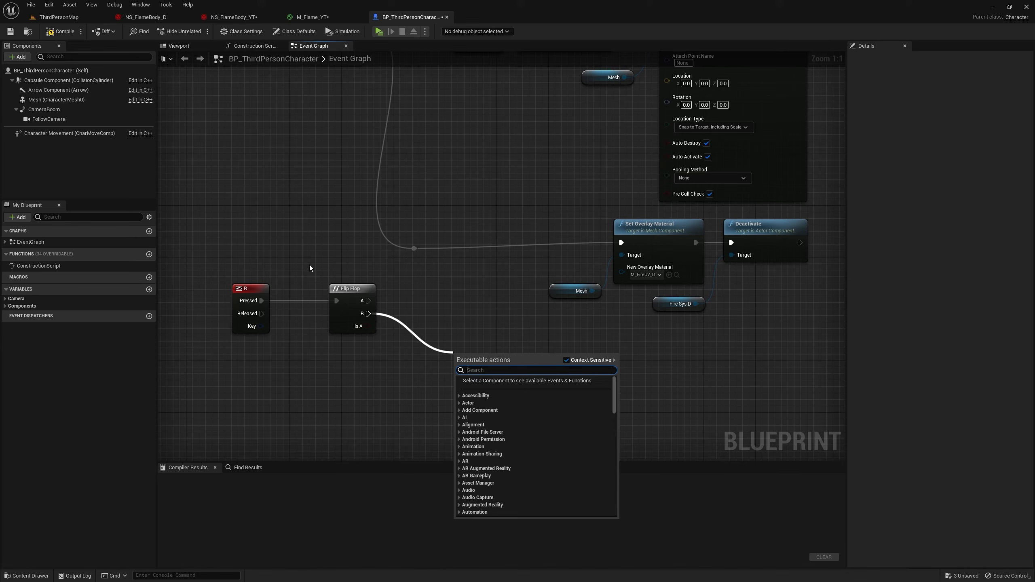
{"action": "left_click", "coordinate": [395, 287]}
- Add a Set Overlay Material node targeting the Mesh component and connect it to output A of the new Flip Flop
{"action": "scroll", "coordinate": [408, 295], "scroll_direction": "down", "scroll_amount": 2}
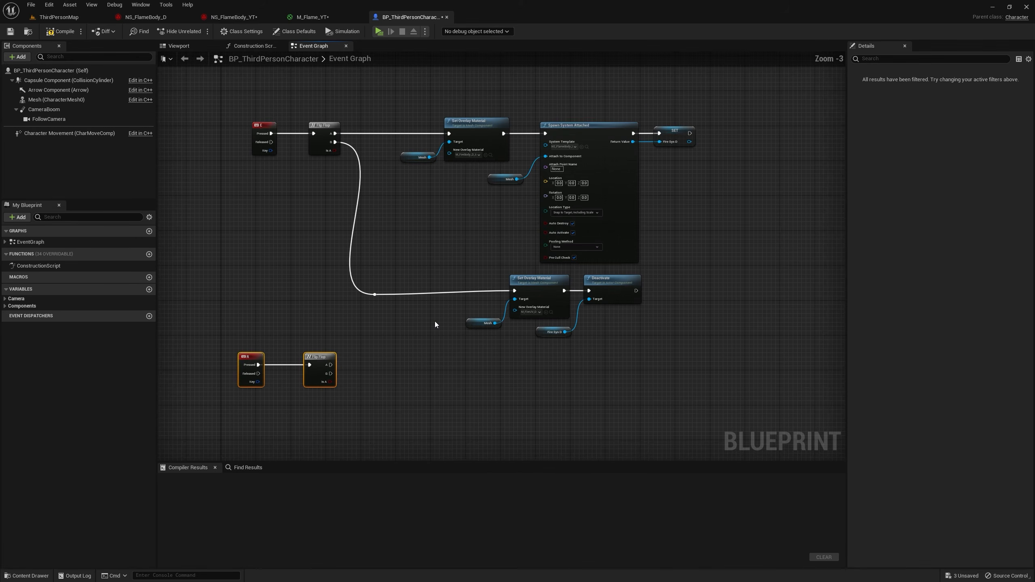
{"action": "right_click_drag", "start_coordinate": [435, 321], "coordinate": [379, 301]}
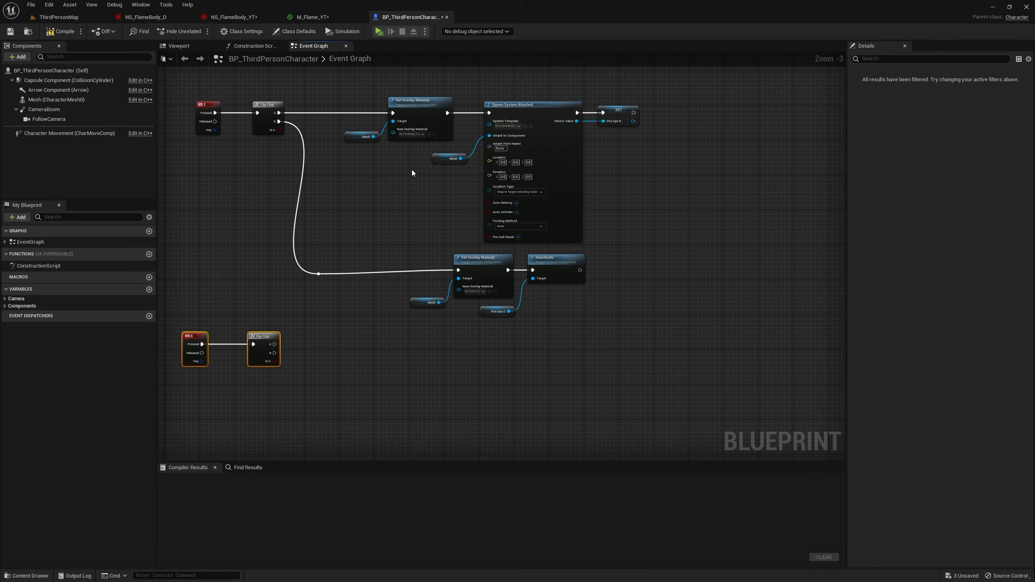
{"action": "left_click_drag", "start_coordinate": [108, 121], "coordinate": [343, 373]}
{"action": "type", "text": "set overl"}
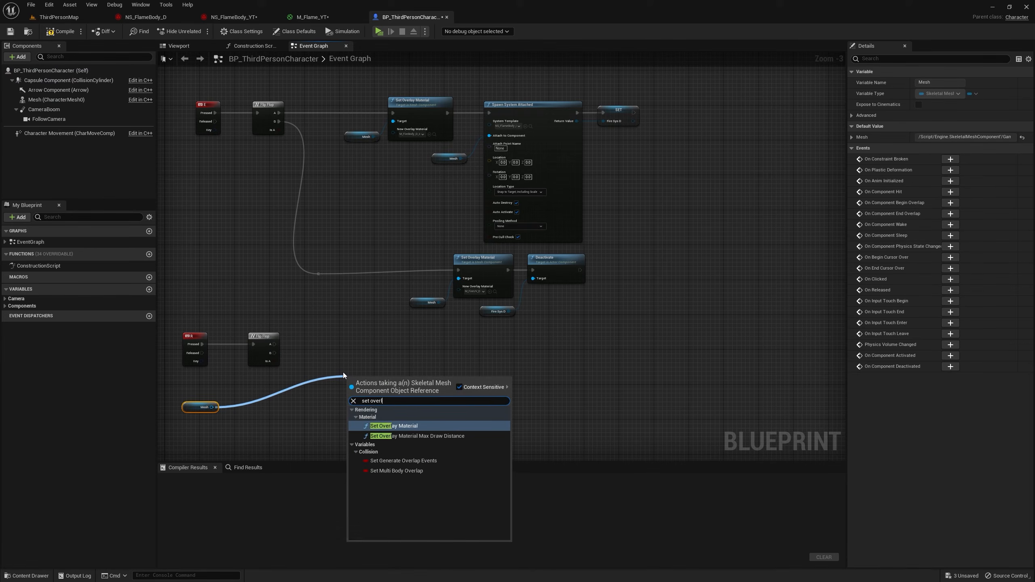
{"action": "key", "text": "Return"}
{"action": "left_click_drag", "start_coordinate": [275, 344], "coordinate": [351, 393]}
{"action": "left_click_drag", "start_coordinate": [372, 386], "coordinate": [385, 342]}
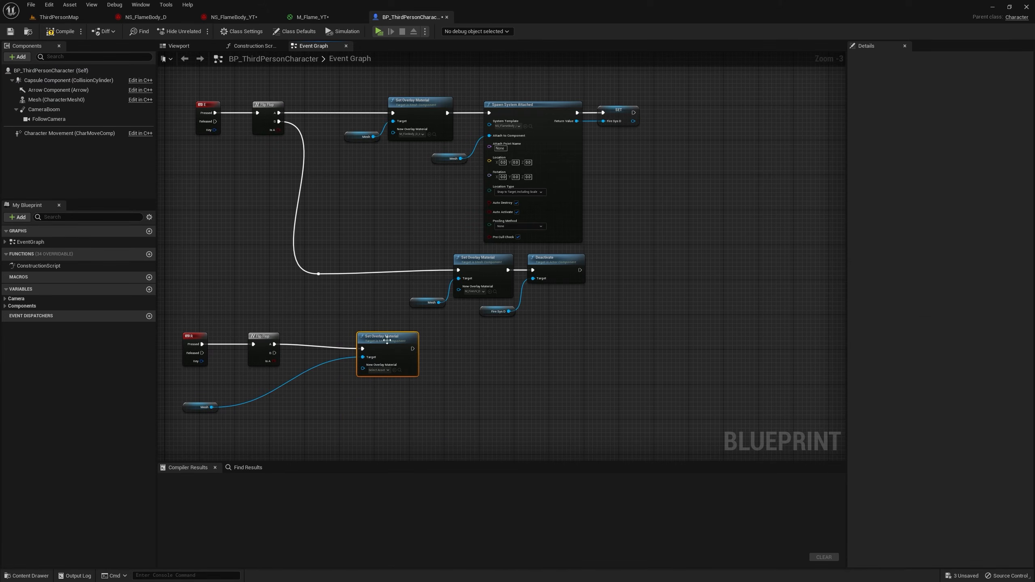
- Assign M_OVerlayFlames_YT_Inst as the New Overlay Material of the new Set Overlay Material node
{"action": "scroll", "coordinate": [379, 374], "scroll_direction": "up", "scroll_amount": 3}
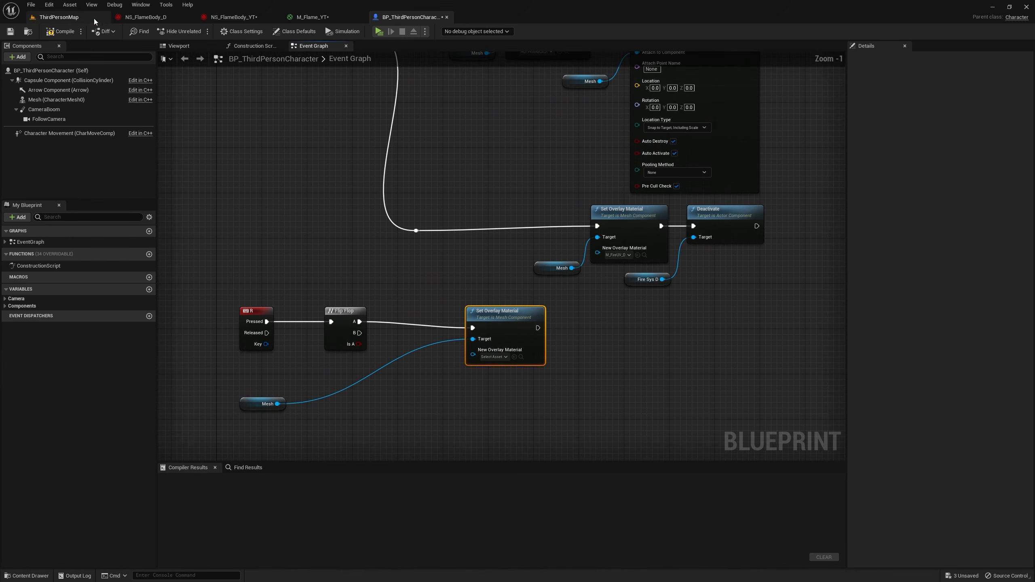
{"action": "left_click", "coordinate": [59, 16]}
{"action": "left_click", "coordinate": [160, 426]}
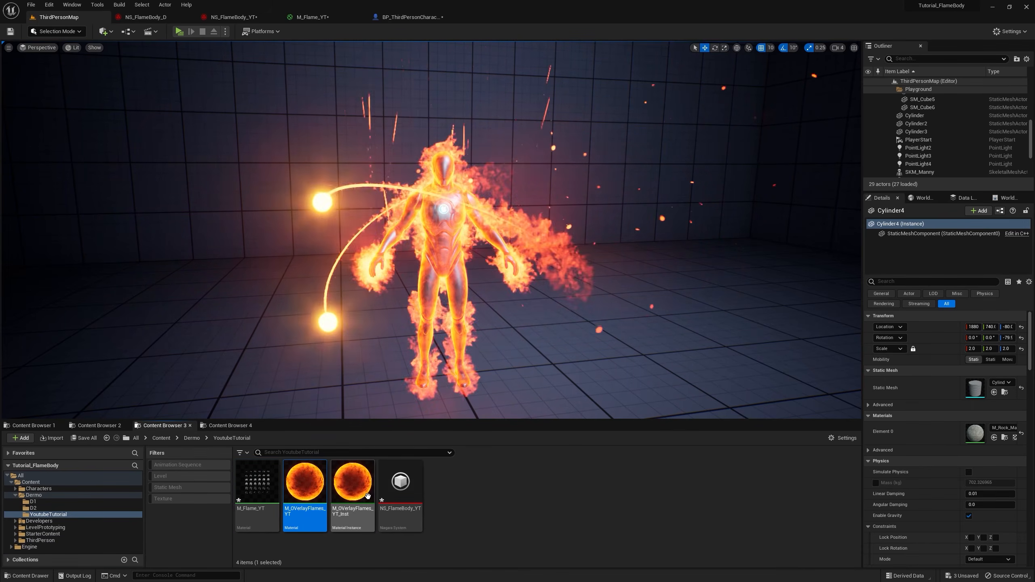
{"action": "left_click", "coordinate": [352, 486]}
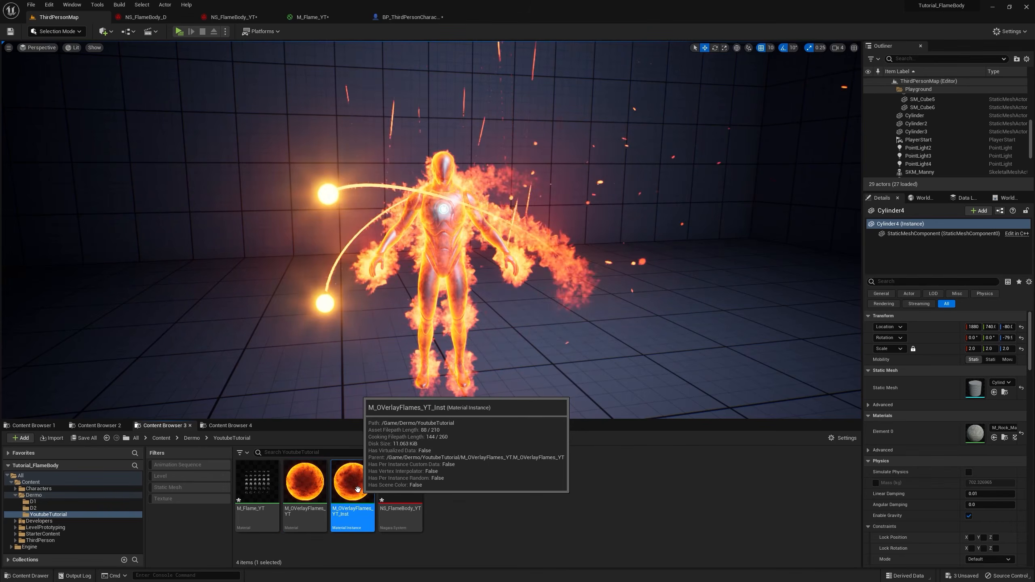
{"action": "left_click", "coordinate": [426, 19]}
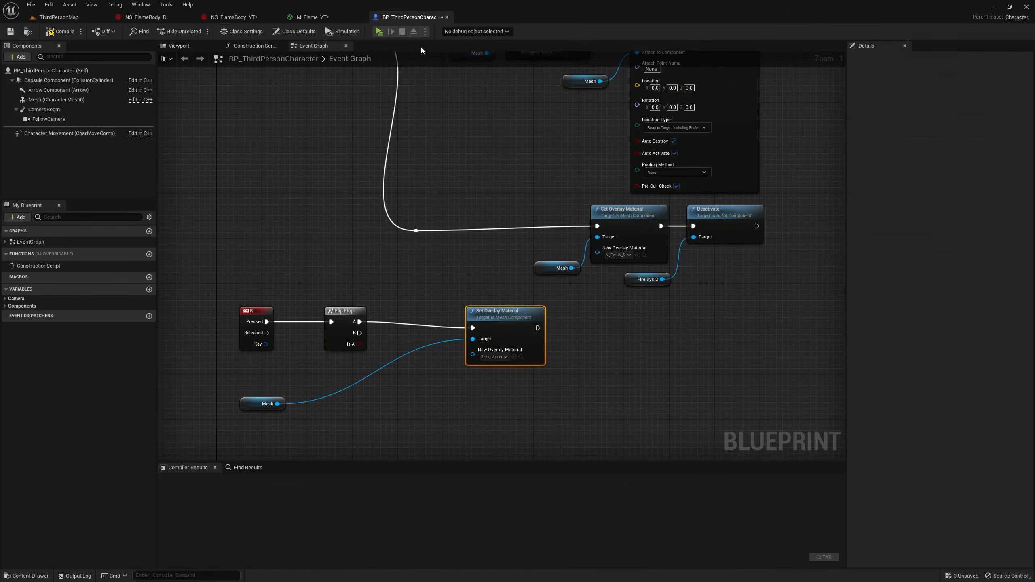
{"action": "left_click", "coordinate": [519, 357]}
- Add a Spawn System Attached node after Set Overlay Material, with NS_FlameBody_YT as its System Template
{"action": "scroll", "coordinate": [494, 384], "scroll_direction": "up", "scroll_amount": 1}
{"action": "left_click_drag", "start_coordinate": [525, 229], "coordinate": [614, 221]}
{"action": "type", "text": "spawn syste"}
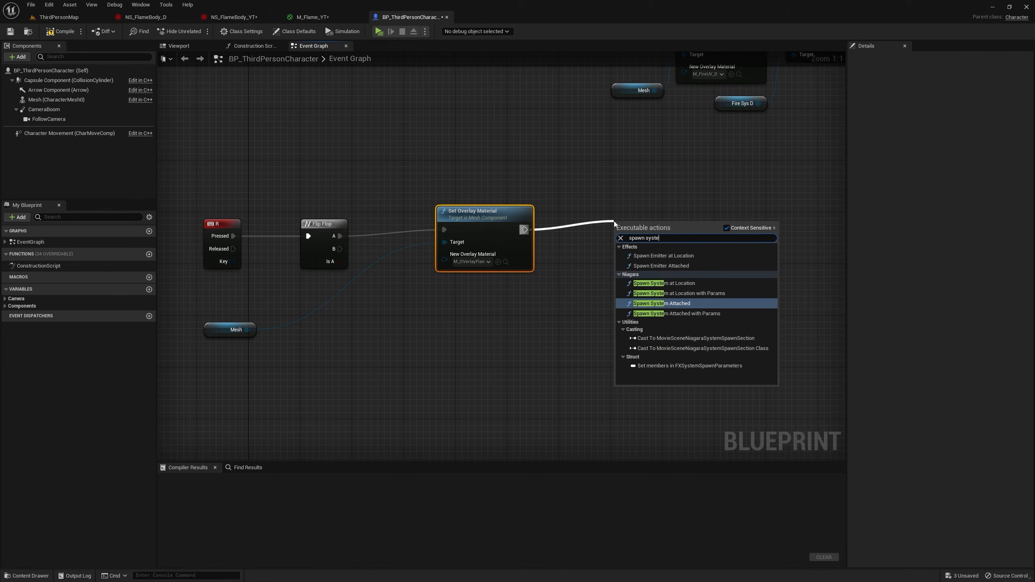
{"action": "left_click", "coordinate": [685, 304]}
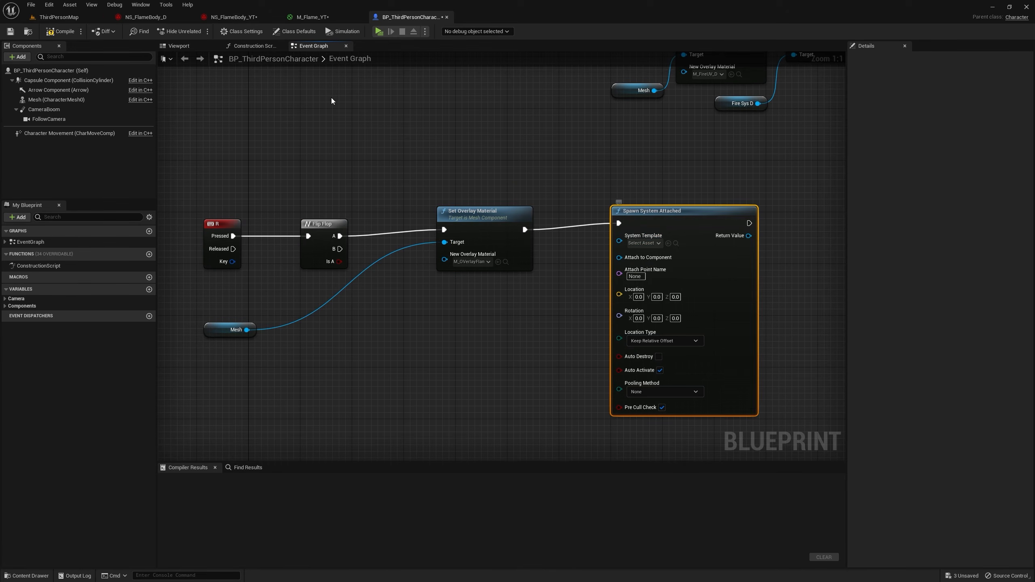
{"action": "left_click", "coordinate": [44, 21]}
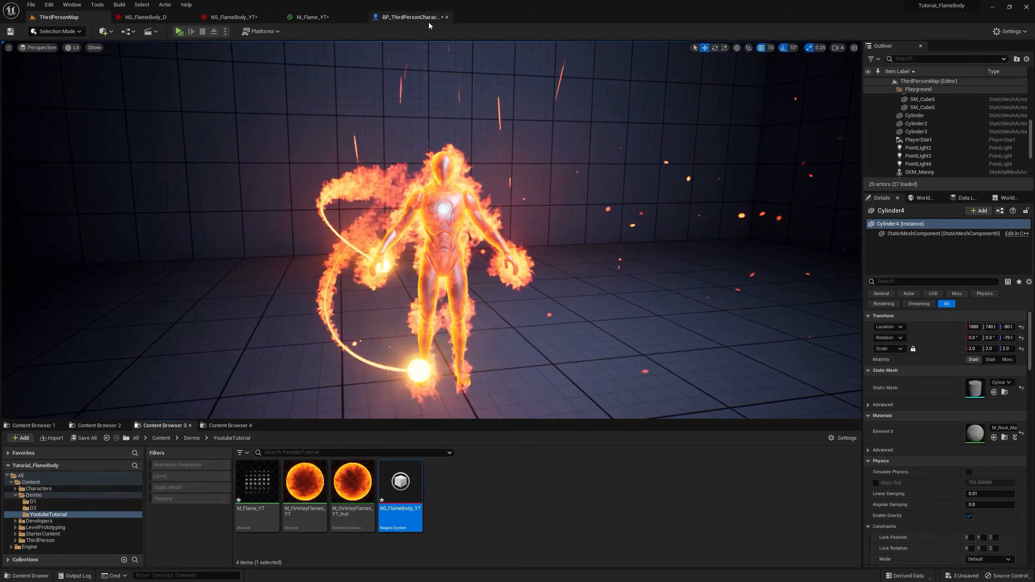
{"action": "left_click", "coordinate": [423, 20]}
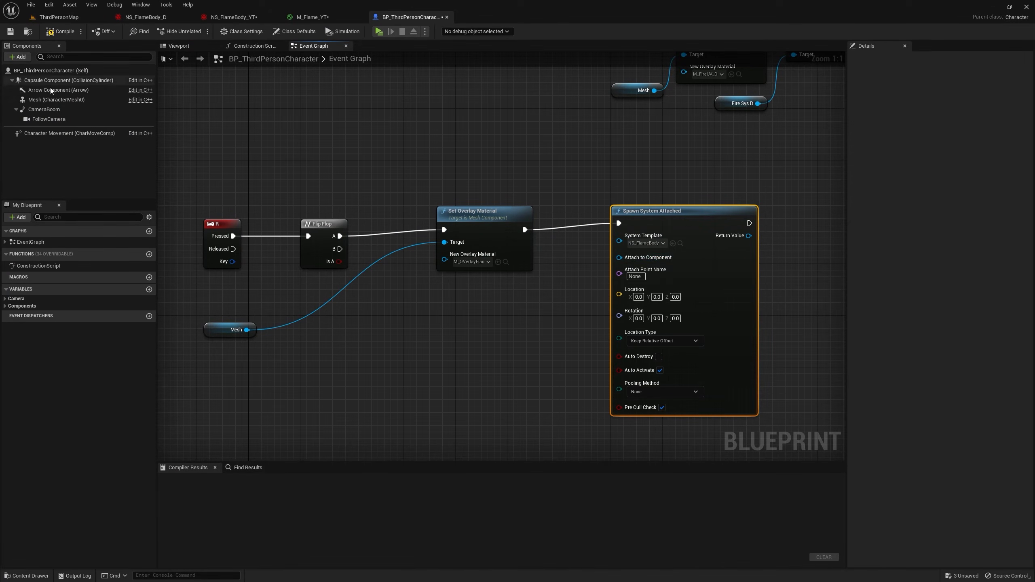
- Attach the spawned system to the Mesh component with Location Type Snap to Target, Keep World Scale
{"action": "left_click_drag", "start_coordinate": [56, 99], "coordinate": [472, 316]}
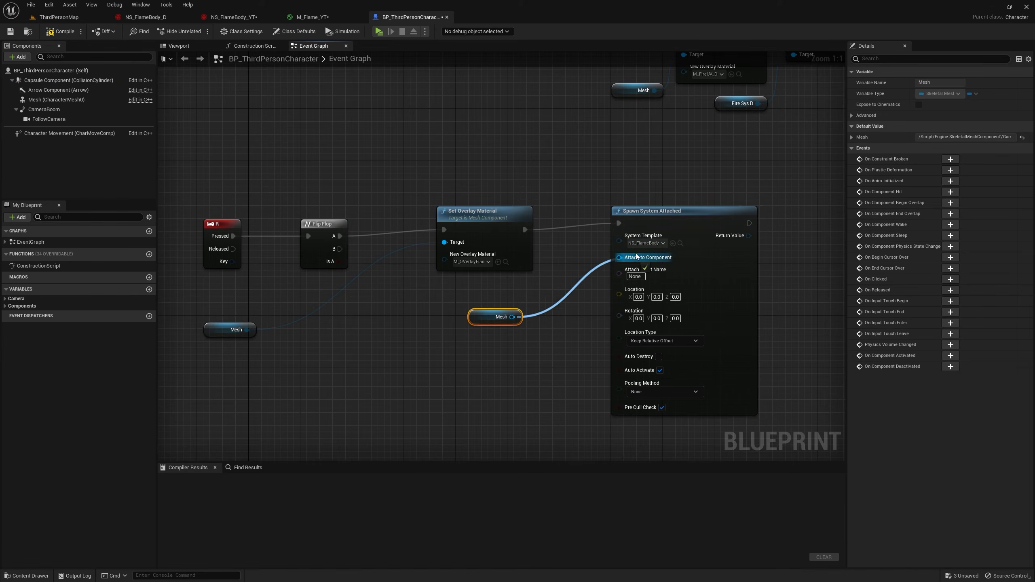
{"action": "left_click_drag", "start_coordinate": [637, 255], "coordinate": [637, 256]}
{"action": "right_click_drag", "start_coordinate": [637, 256], "coordinate": [442, 278]}
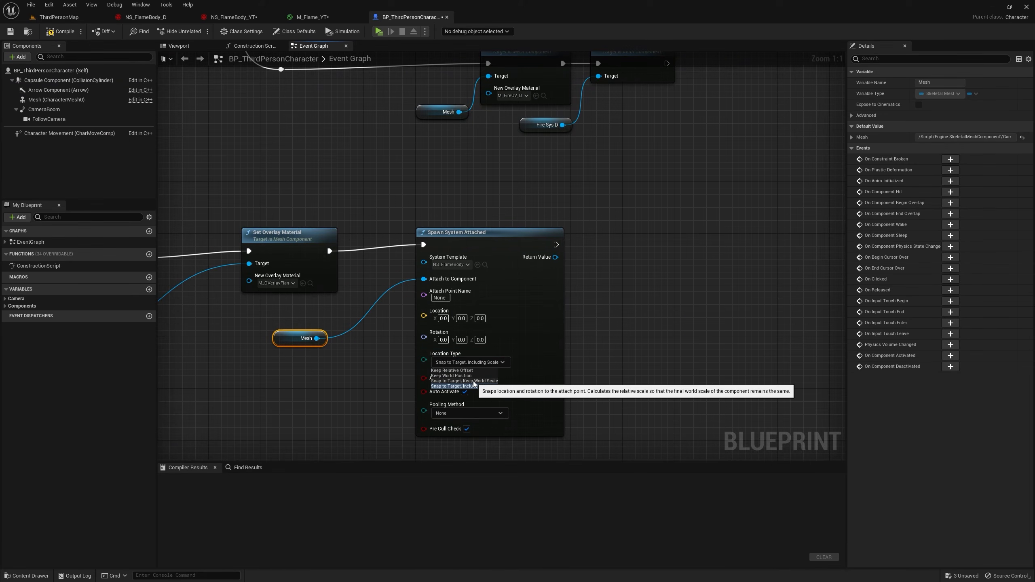
{"action": "left_click", "coordinate": [473, 381]}
- Promote the Return Value of Spawn System Attached to a variable named FlameBodyReff
{"action": "scroll", "coordinate": [566, 267], "scroll_direction": "down", "scroll_amount": 2}
{"action": "right_click_drag", "start_coordinate": [566, 267], "coordinate": [503, 351]}
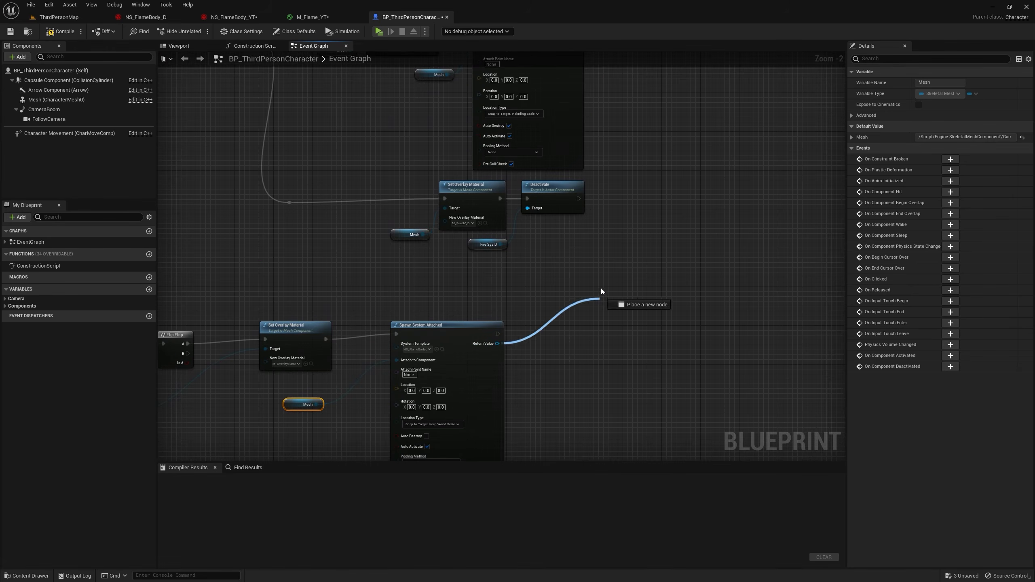
{"action": "left_click_drag", "start_coordinate": [579, 323], "coordinate": [577, 323]}
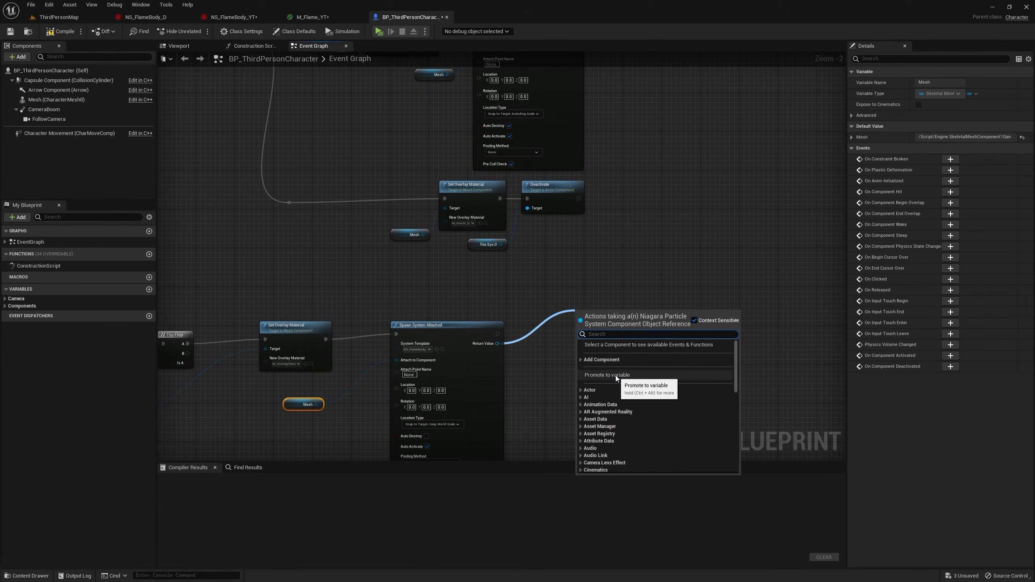
{"action": "left_click", "coordinate": [616, 376]}
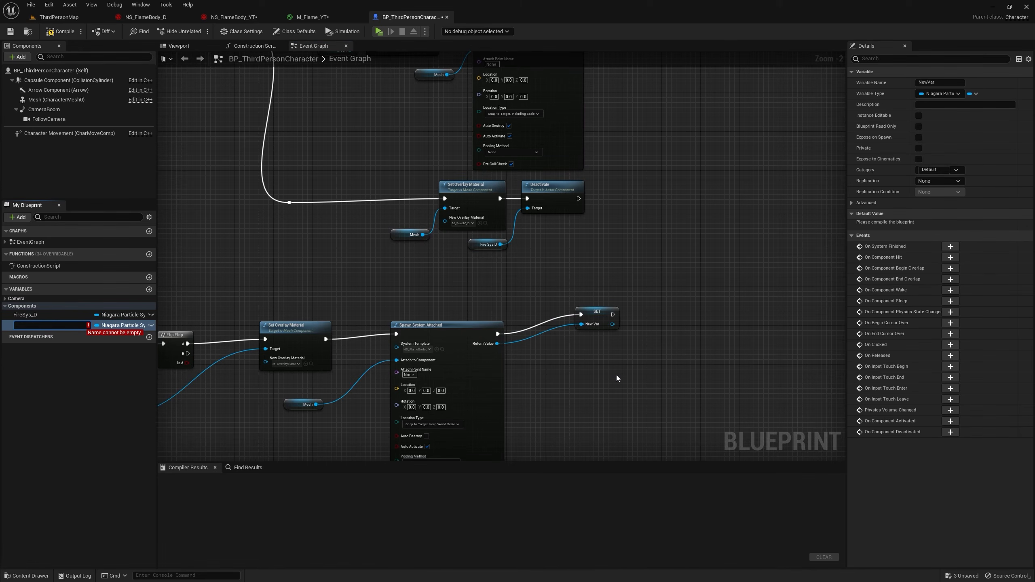
{"action": "type", "text": "FlameBodyReff"}
{"action": "key", "text": "Return"}
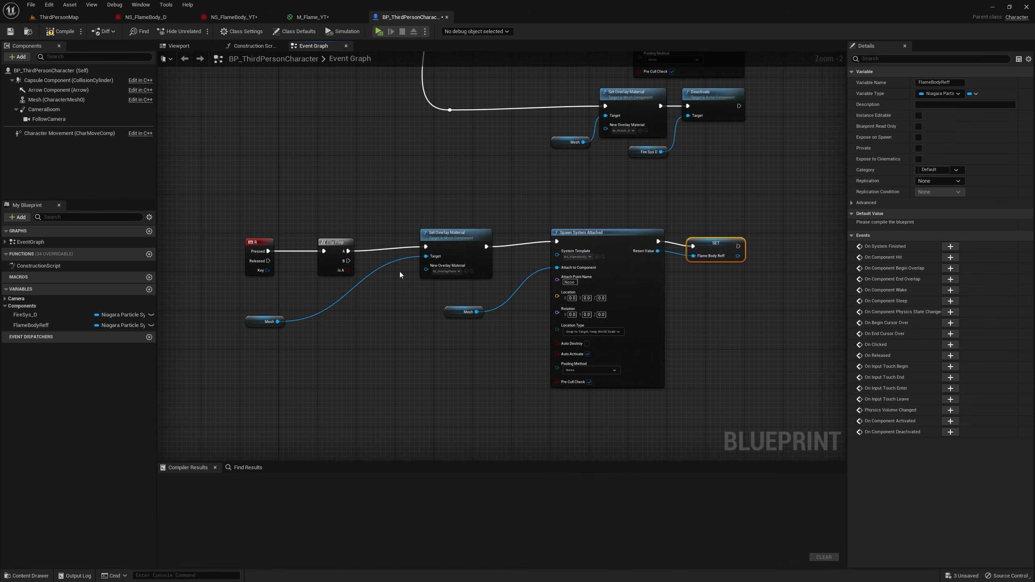
- Duplicate the R event's Set Overlay Material node below the original and connect the copy to Flip Flop output B
{"action": "right_click_drag", "start_coordinate": [384, 289], "coordinate": [315, 275]}
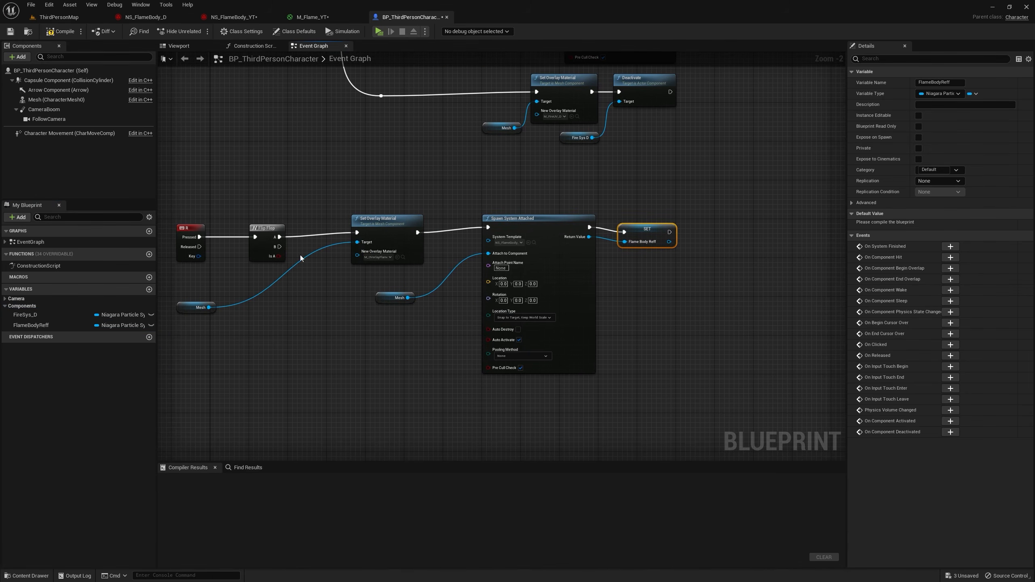
{"action": "right_click_drag", "start_coordinate": [341, 205], "coordinate": [352, 189]}
{"action": "left_click_drag", "start_coordinate": [366, 179], "coordinate": [406, 207]}
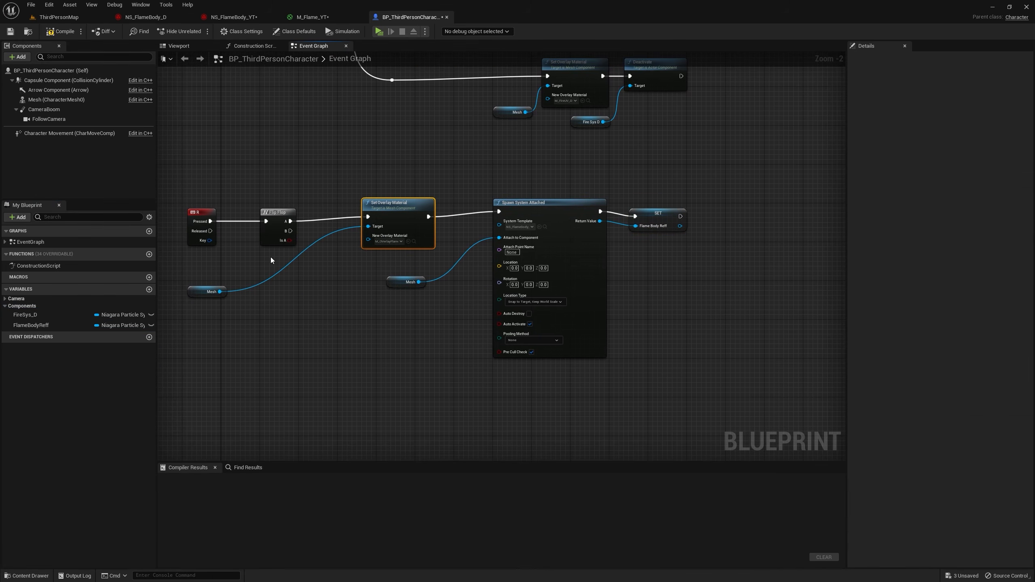
{"action": "right_click", "coordinate": [402, 210]}
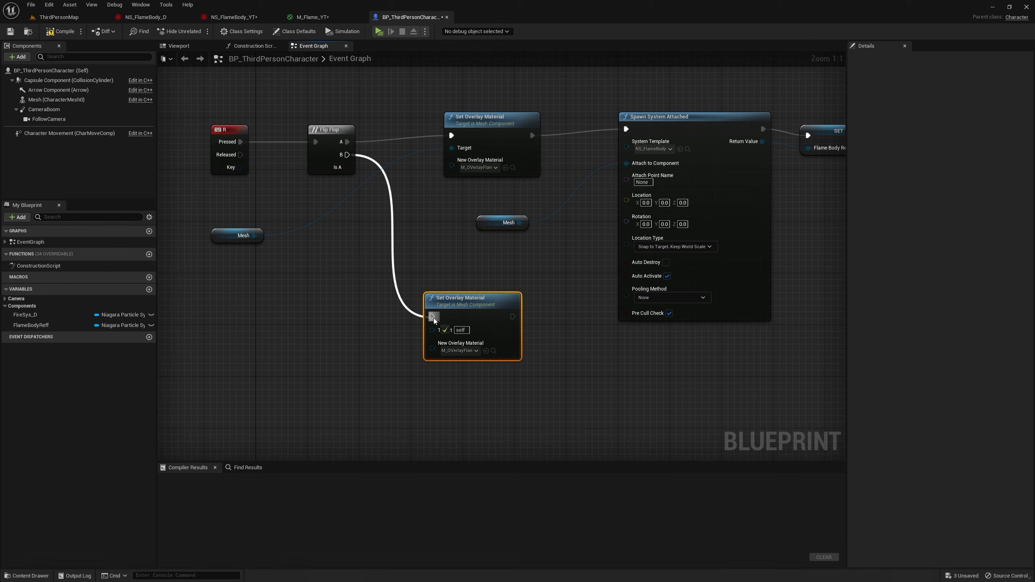
{"action": "left_click_drag", "start_coordinate": [434, 319], "coordinate": [433, 319]}
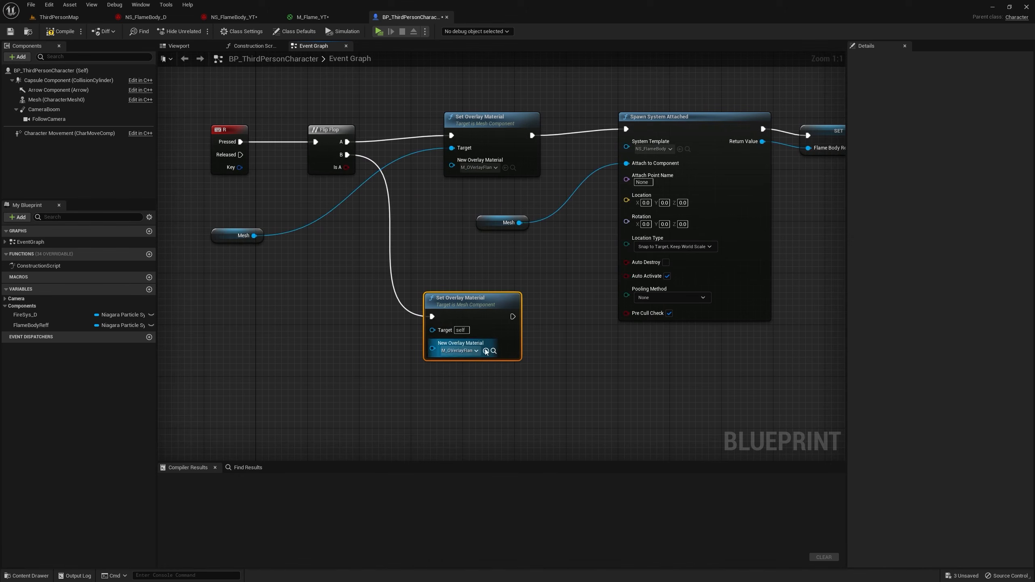
- Clear the New Overlay Material on the duplicated Set Overlay Material node and reposition the node
{"action": "left_click", "coordinate": [478, 351]}
{"action": "left_click", "coordinate": [500, 376]}
{"action": "left_click", "coordinate": [468, 351]}
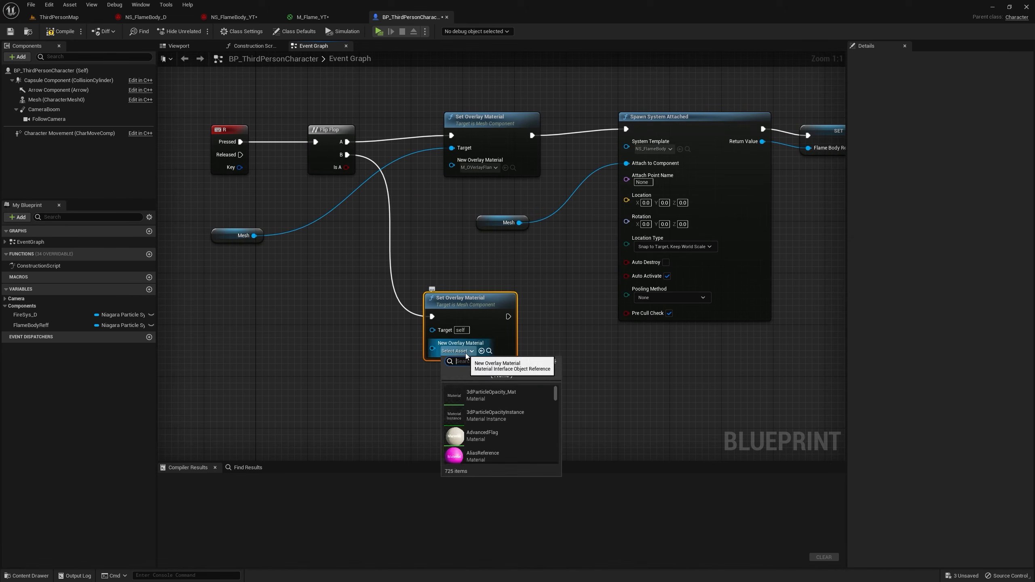
{"action": "left_click", "coordinate": [485, 350]}
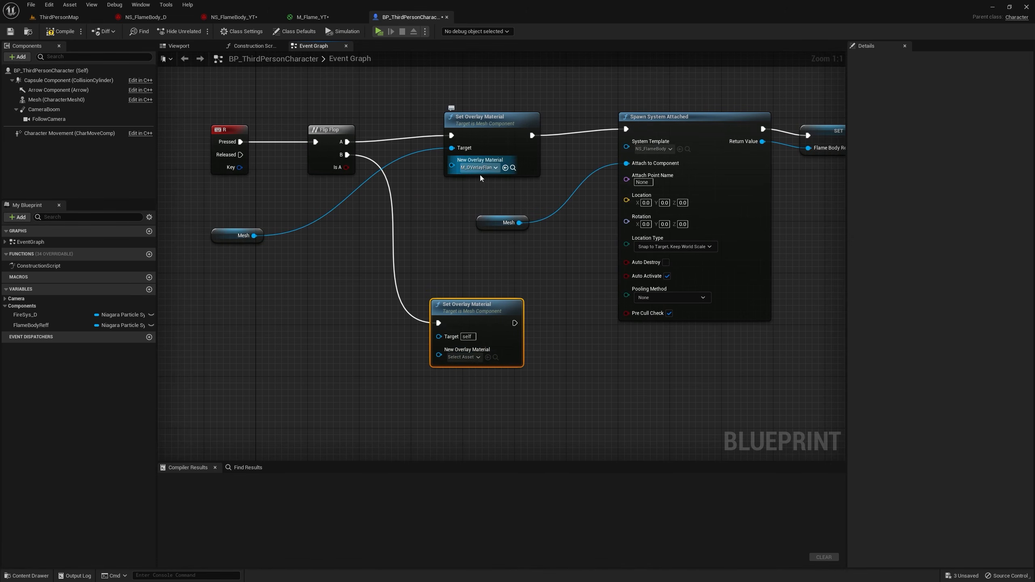
{"action": "right_click_drag", "start_coordinate": [474, 233], "coordinate": [446, 196]}
{"action": "left_click_drag", "start_coordinate": [446, 284], "coordinate": [450, 289]}
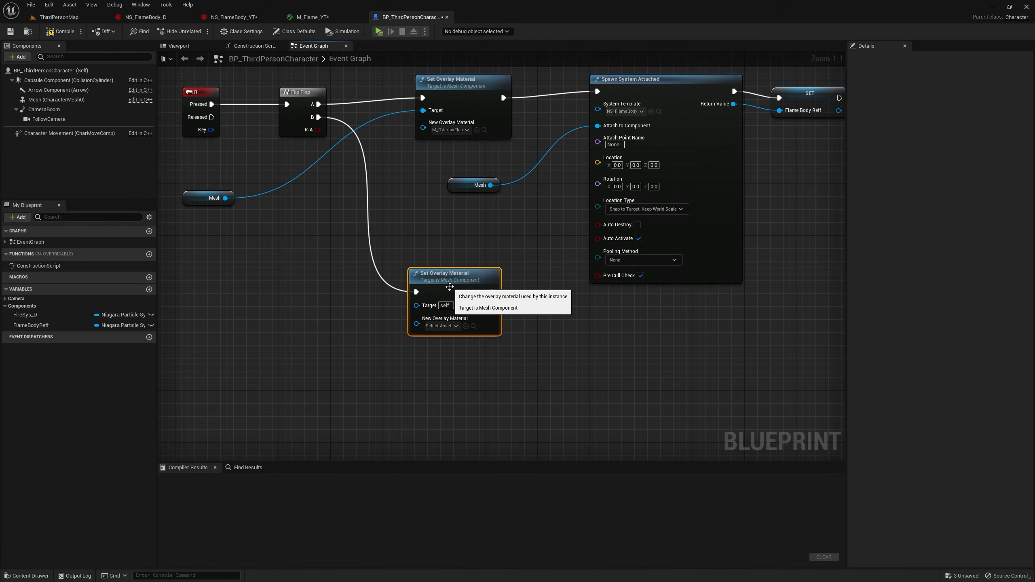
- Add a Deactivate node targeting FlameBodyReff after the lower Set Overlay Material node
{"action": "right_click_drag", "start_coordinate": [451, 289], "coordinate": [443, 282]}
{"action": "left_click_drag", "start_coordinate": [26, 326], "coordinate": [485, 286]}
{"action": "left_click", "coordinate": [442, 373]}
{"action": "type", "text": "dea"}
{"action": "left_click", "coordinate": [572, 407]}
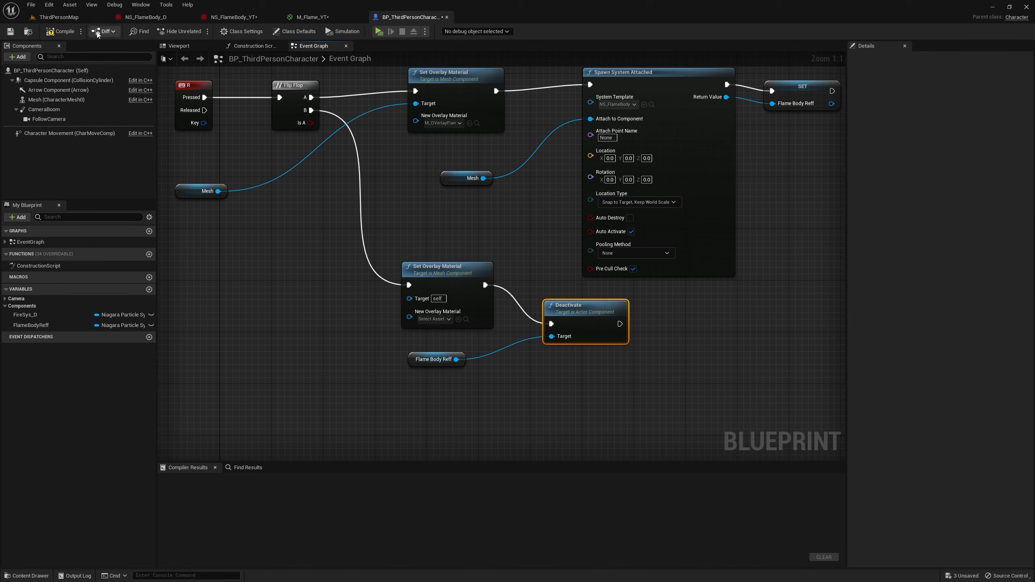
- Connect Mesh to the lower Set Overlay Material's Target, compile the blueprint, and trigger the flame effect on the character in the playing level
{"action": "left_click_drag", "start_coordinate": [410, 299], "coordinate": [218, 191]}
{"action": "left_click", "coordinate": [66, 33]}
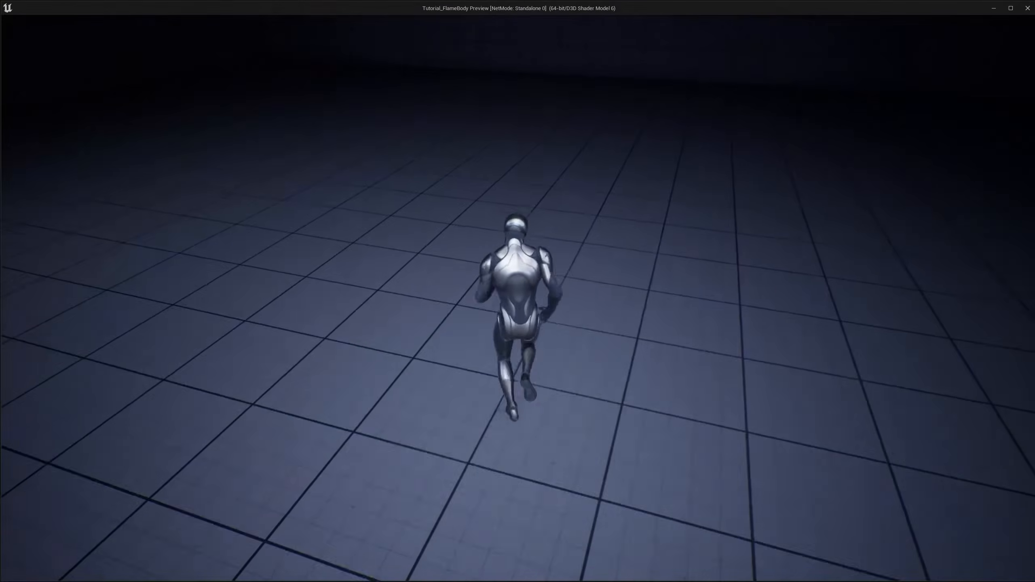
{"action": "key", "text": "r"}
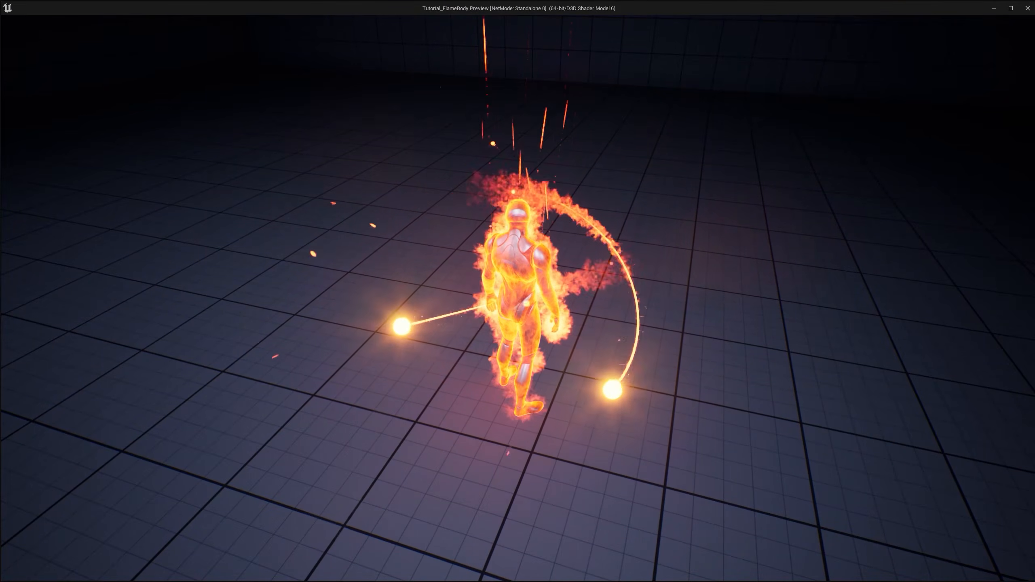